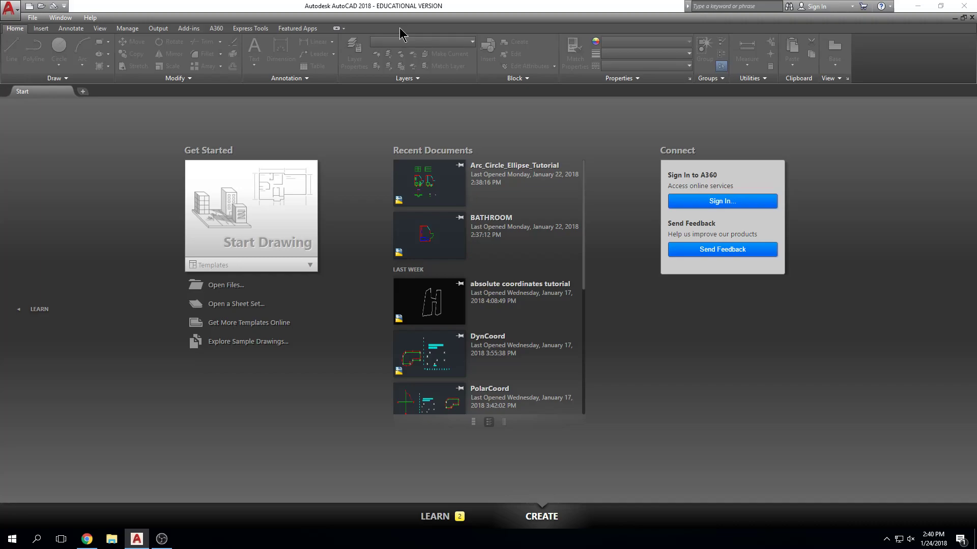
Step: Move the course page browser window off screen and return focus to AutoCAD
key(alt+Tab)
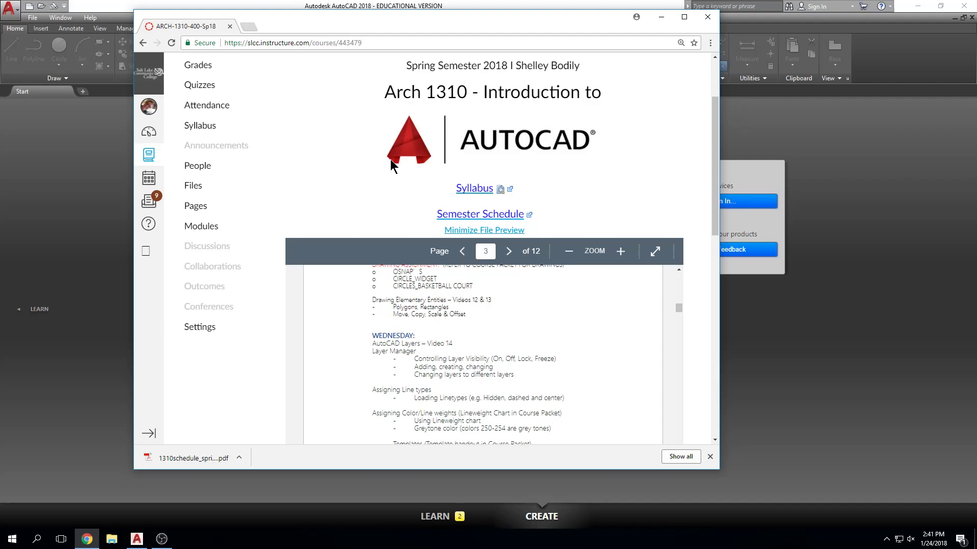
drag(332, 22, 976, 31)
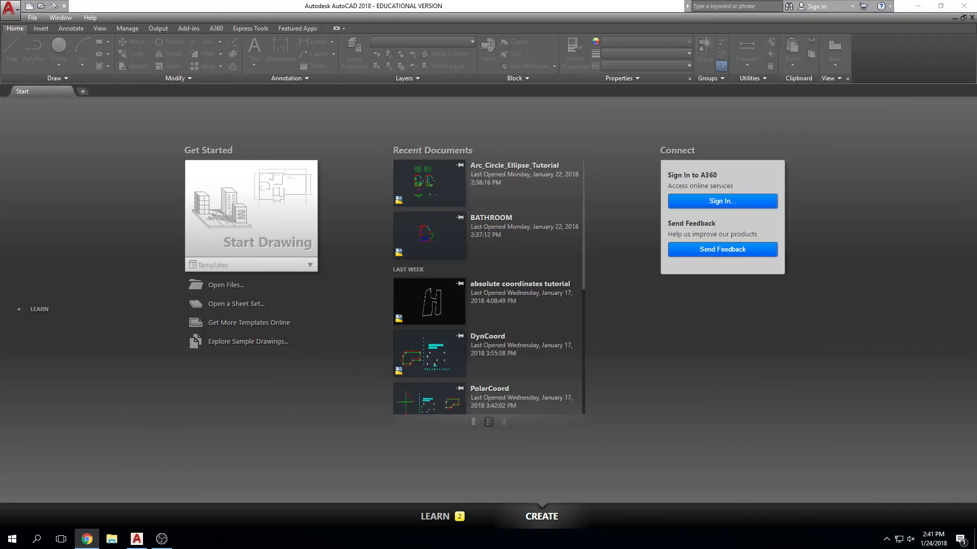
click(340, 147)
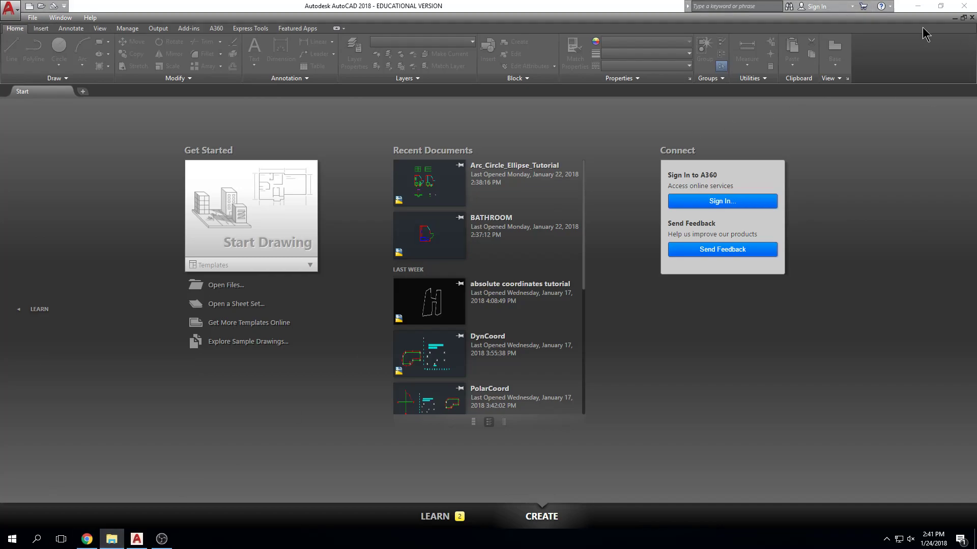
Step: Browse This PC > CAD_Common$ > ARCH > Arch 1310 > Drawings and open Arc_Circle_Ellipse_Tutorial.dwg
drag(976, 76, 480, 76)
click(280, 251)
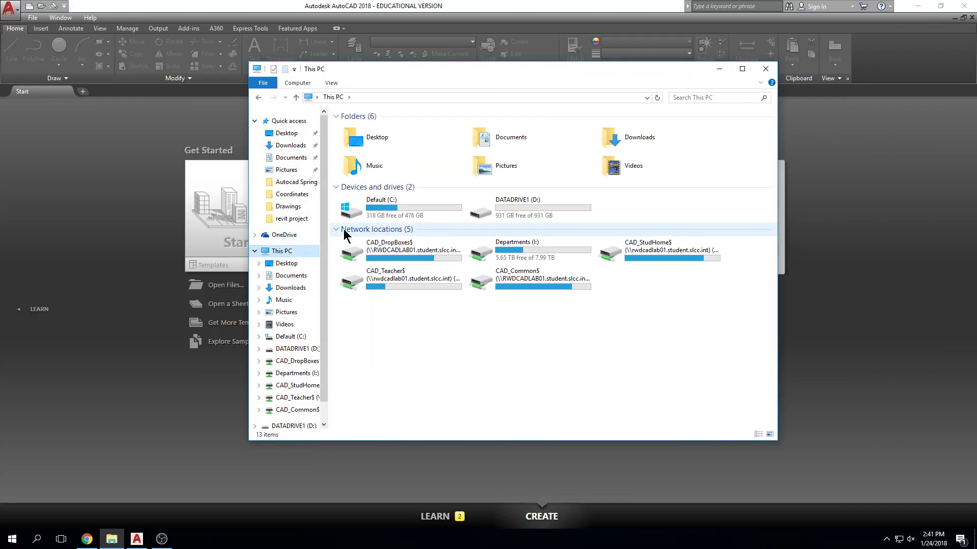
double_click(540, 282)
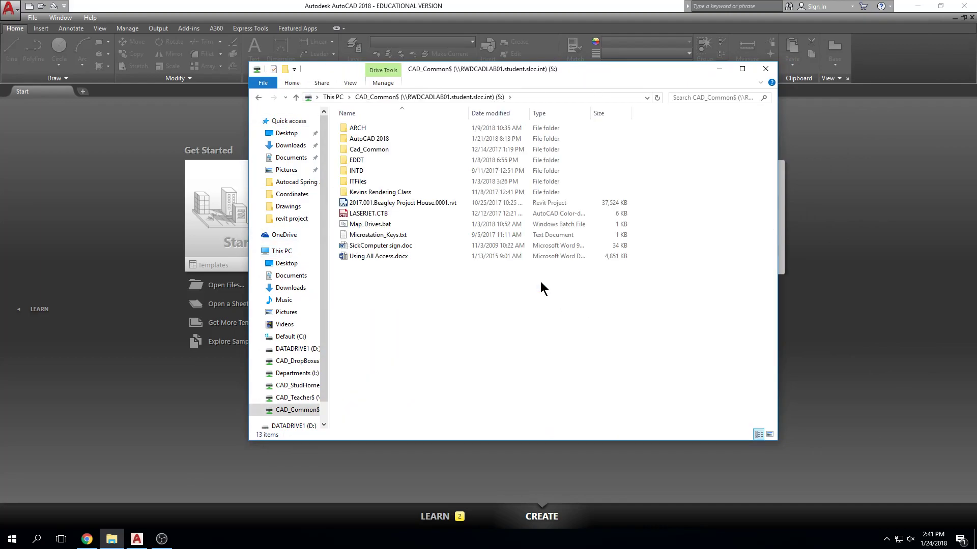
double_click(356, 128)
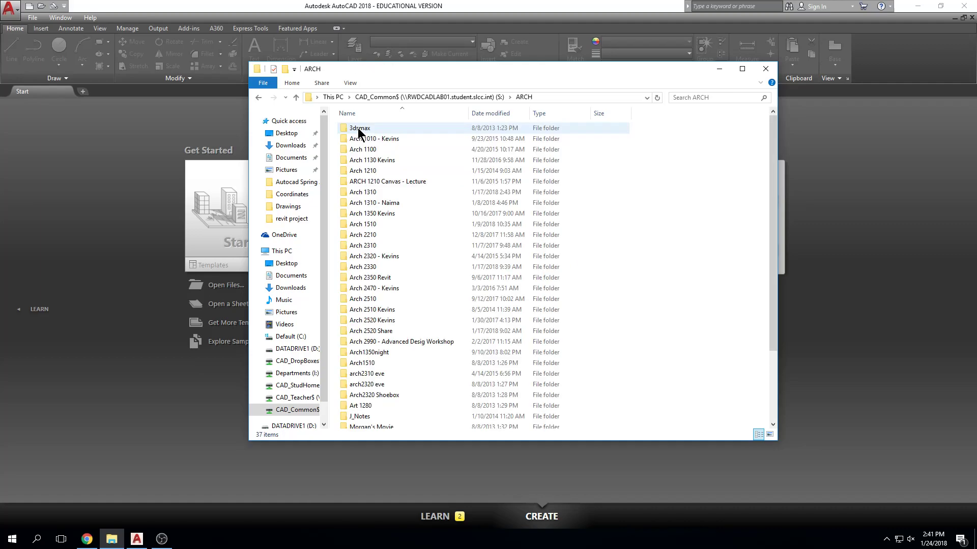
double_click(366, 192)
click(412, 139)
double_click(412, 137)
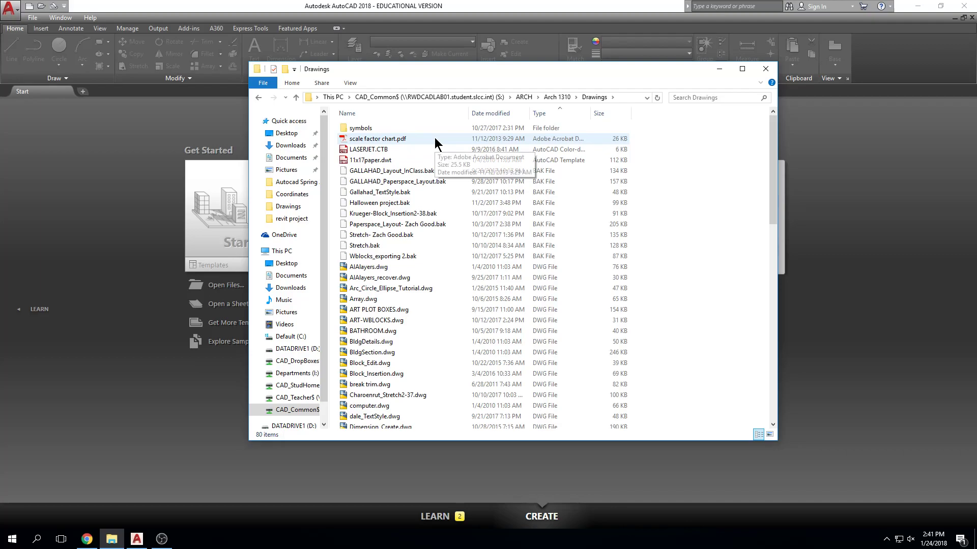
click(413, 291)
double_click(413, 288)
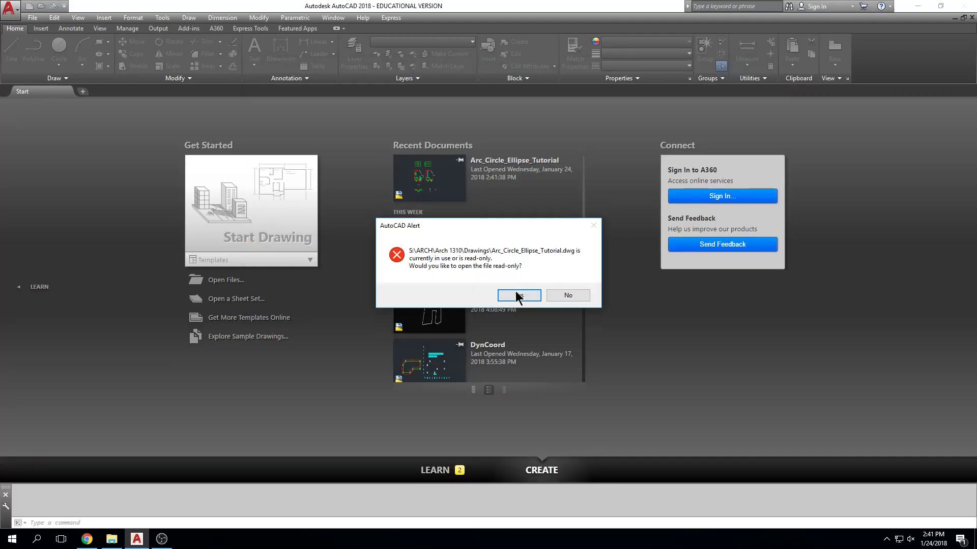
Step: Accept the alert to open Arc_Circle_Ellipse_Tutorial.dwg as read-only
click(517, 296)
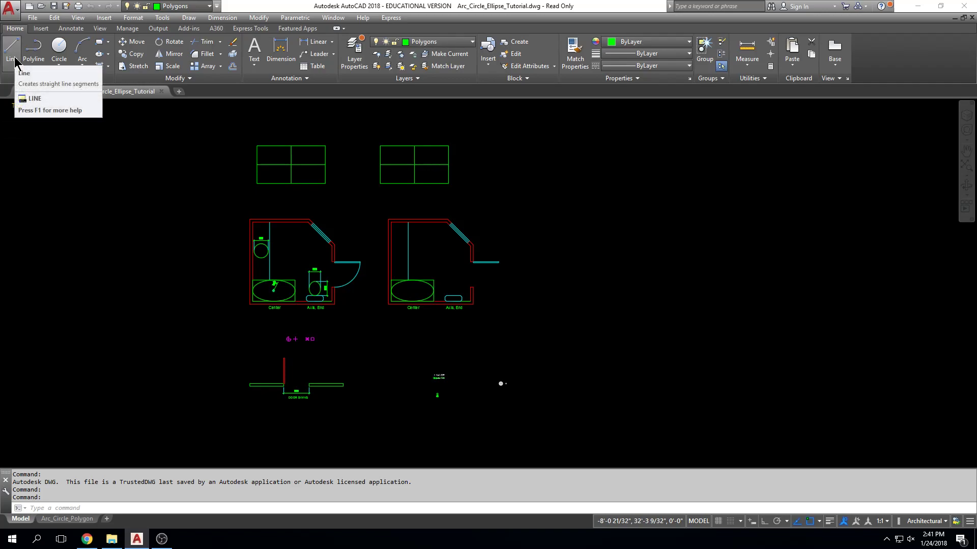
click(134, 505)
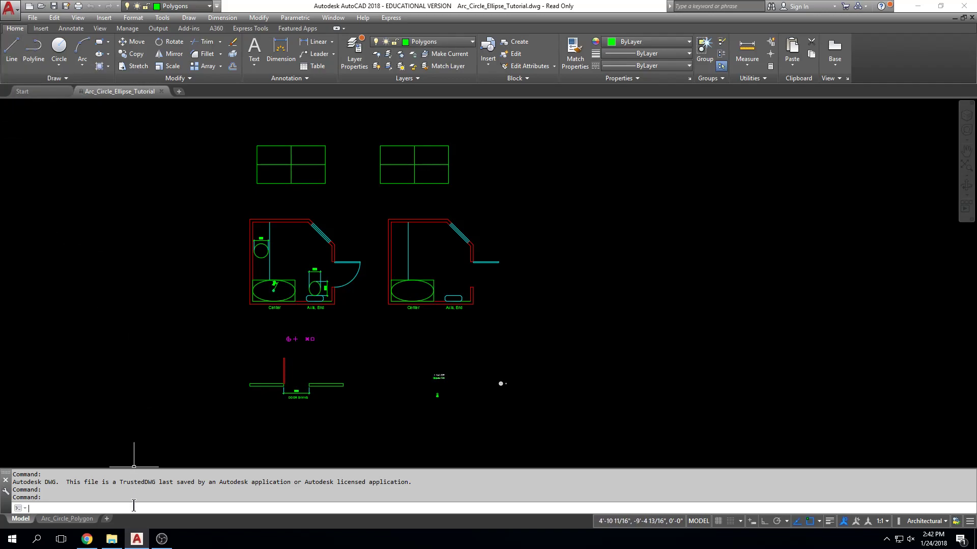
text(line)
key(BackSpace)
key(BackSpace)
key(BackSpace)
key(BackSpace)
text(l)
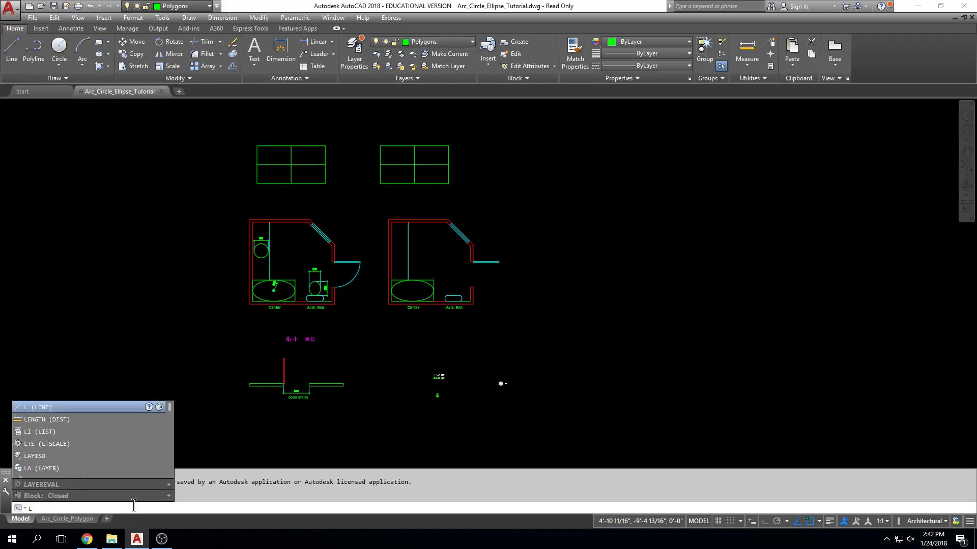
key(Escape)
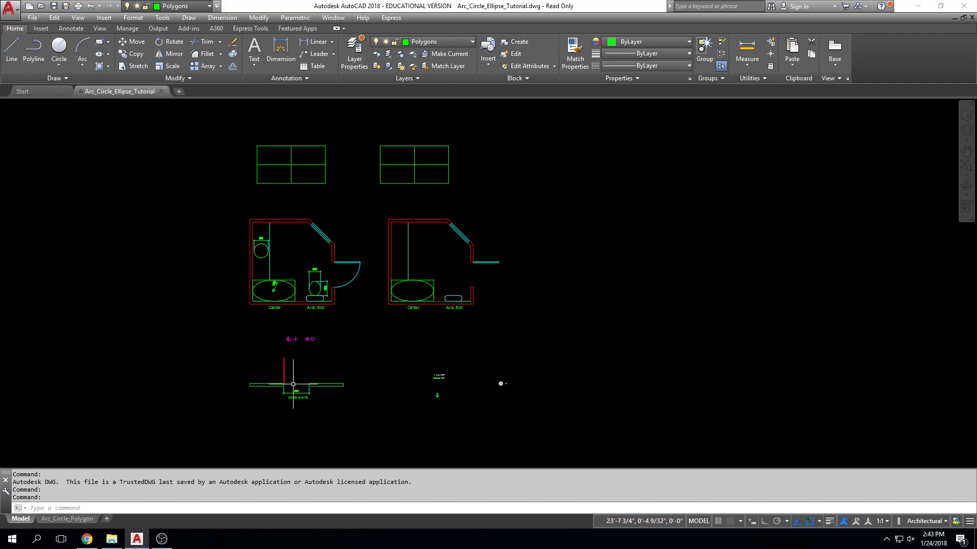
Step: Cancel the typed LI command, turn on Dynamic Input, and enter LINE beside the crosshair
text(l)
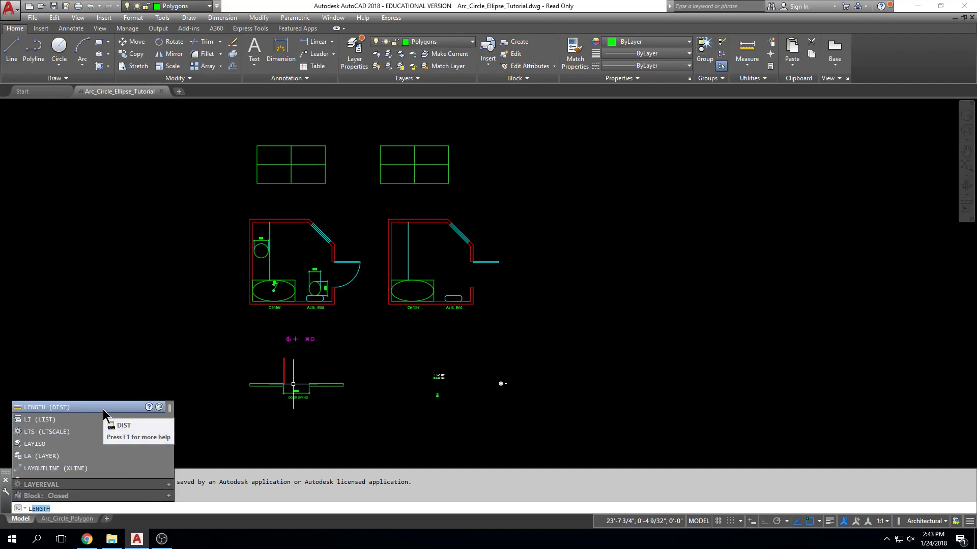
text(i)
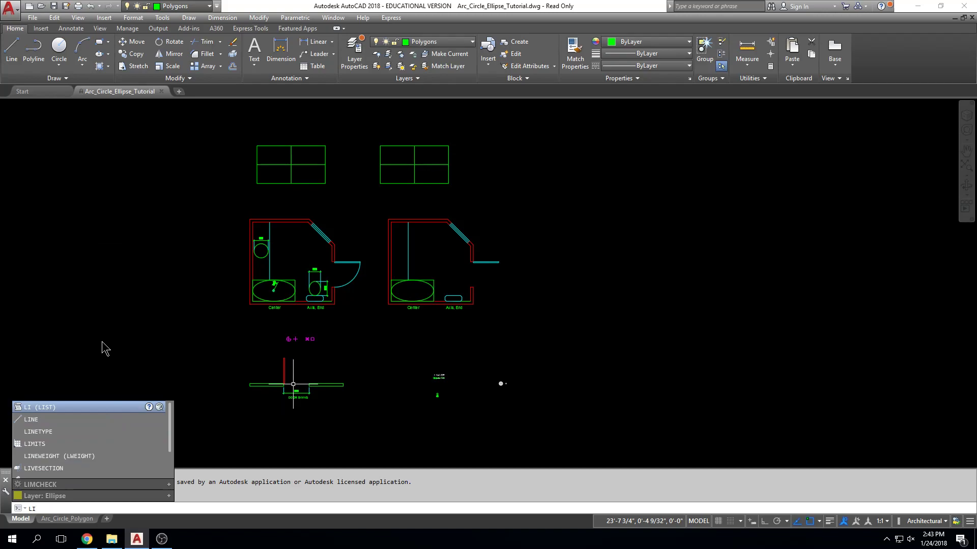
click(101, 341)
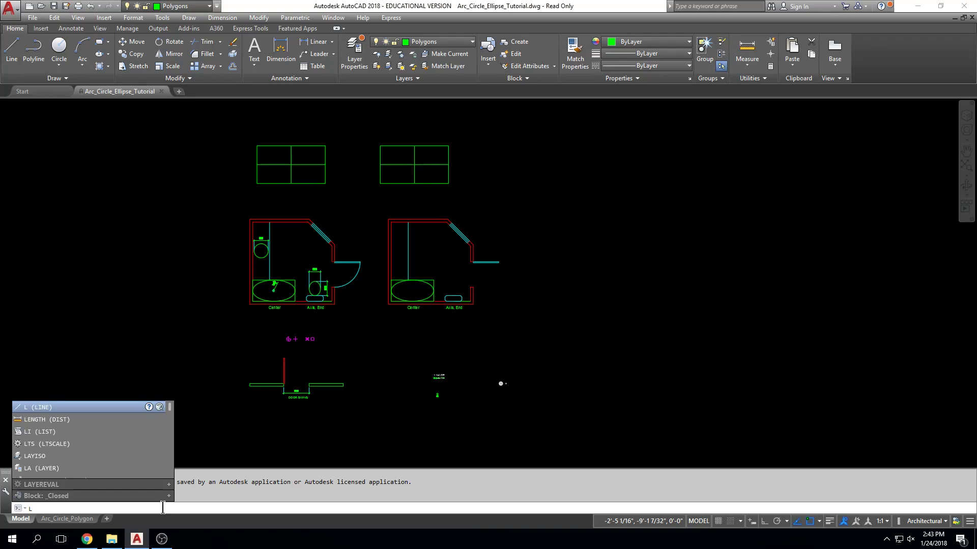
key(Escape)
key(Escape)
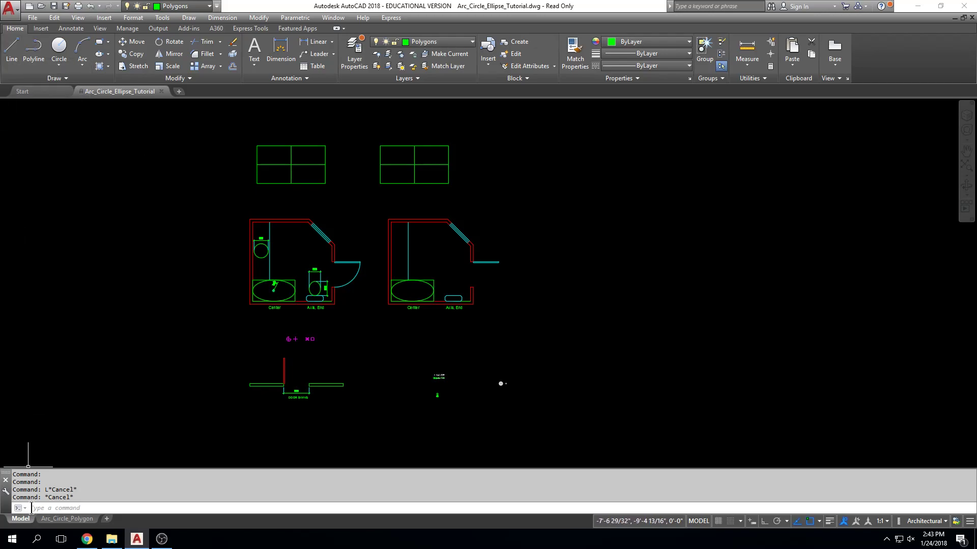
click(752, 521)
text(LINE)
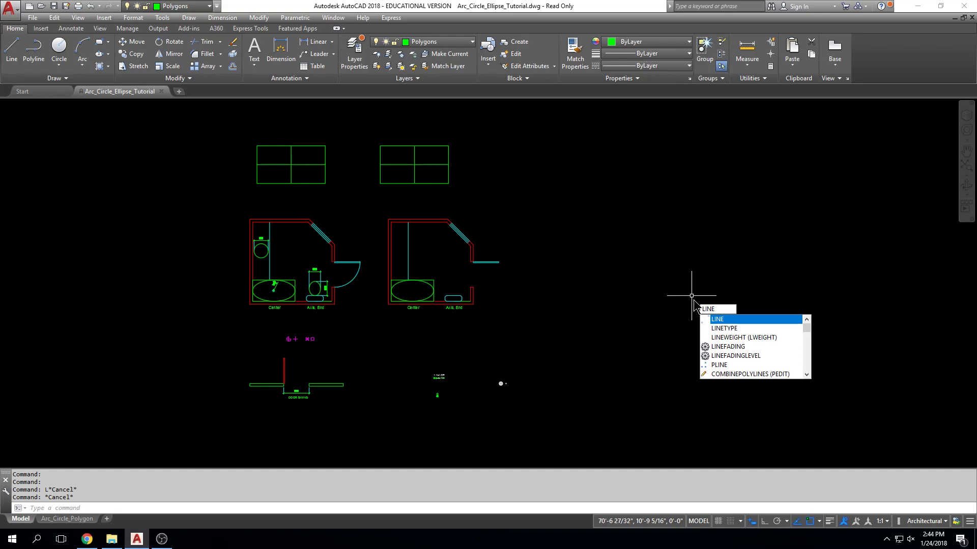
key(Escape)
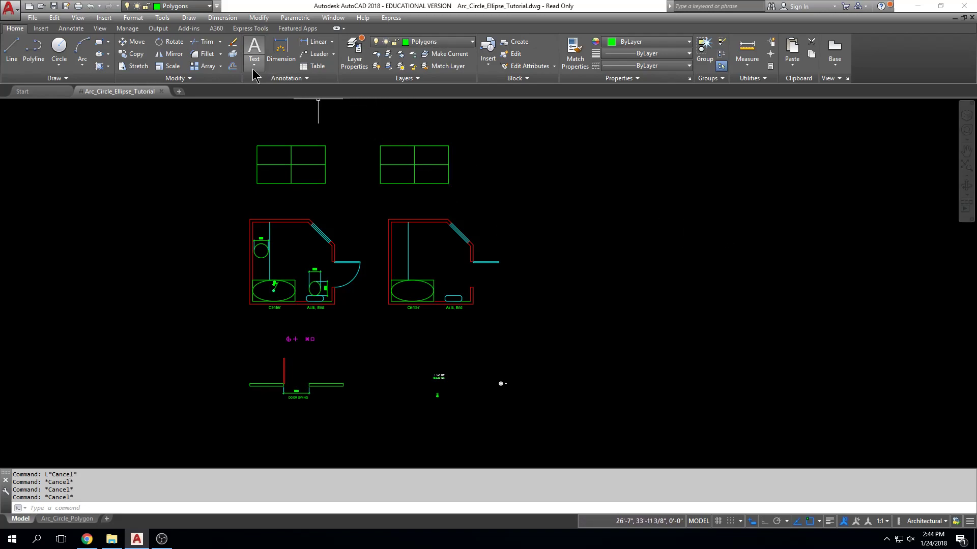
click(189, 18)
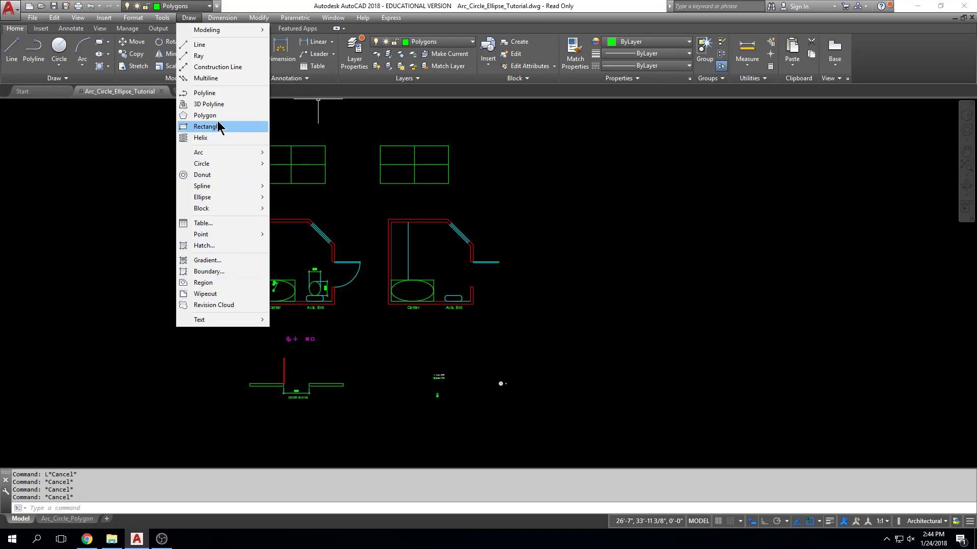
mouse_move(258, 19)
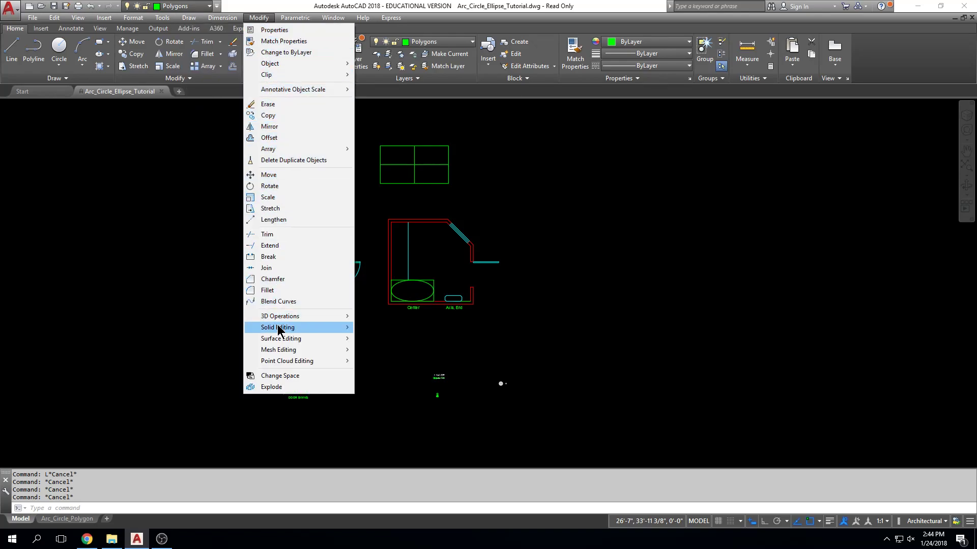
key(Escape)
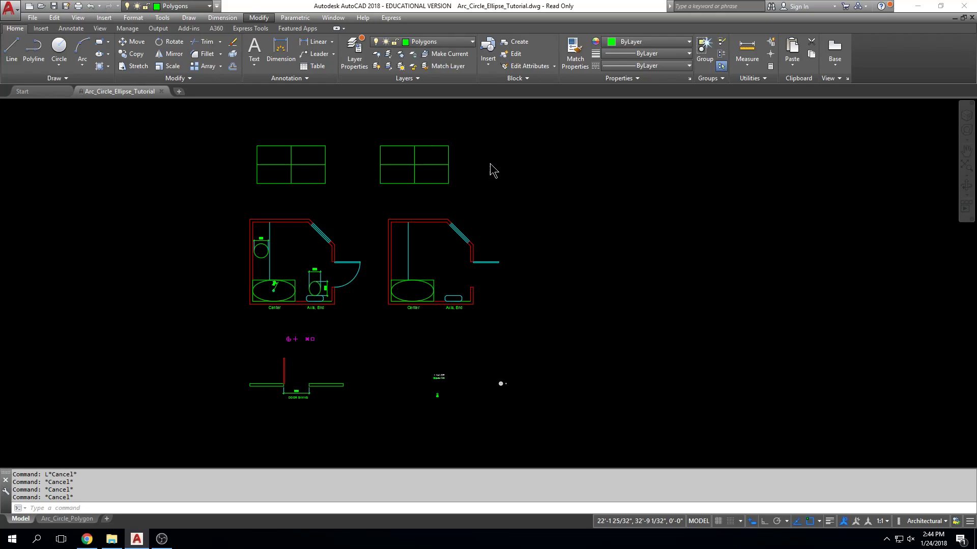
Step: Draw a 10' horizontal line right of the bathroom plans and toggle Ortho mode
click(11, 51)
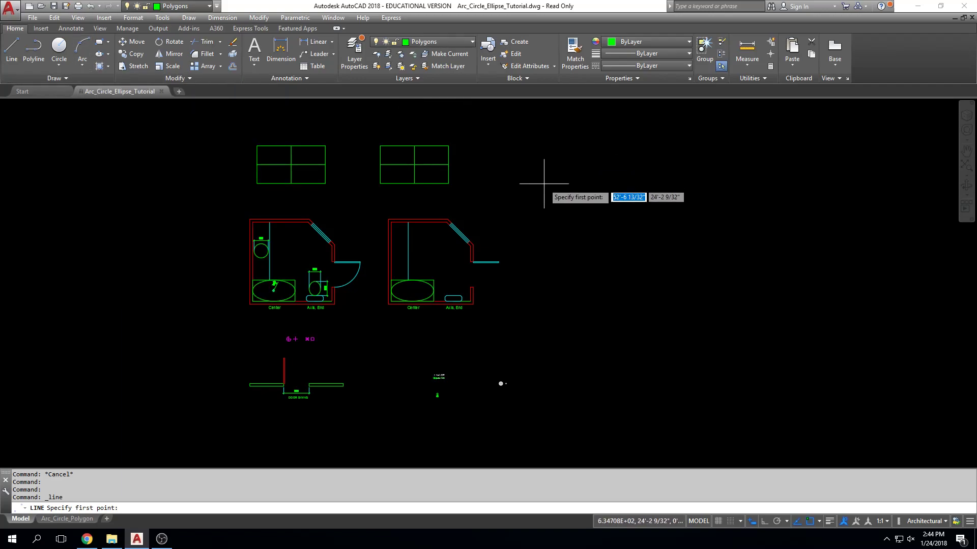
click(573, 204)
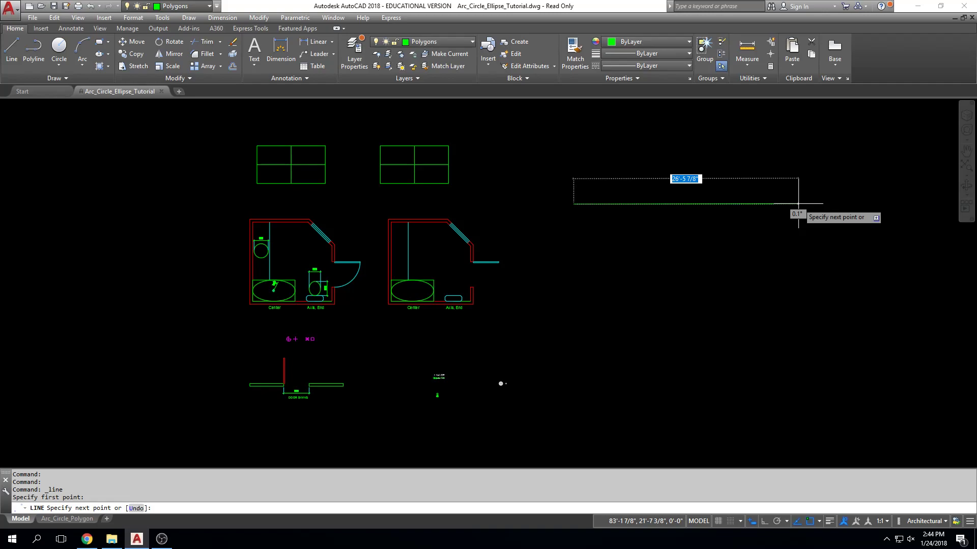
text(10')
key(Return)
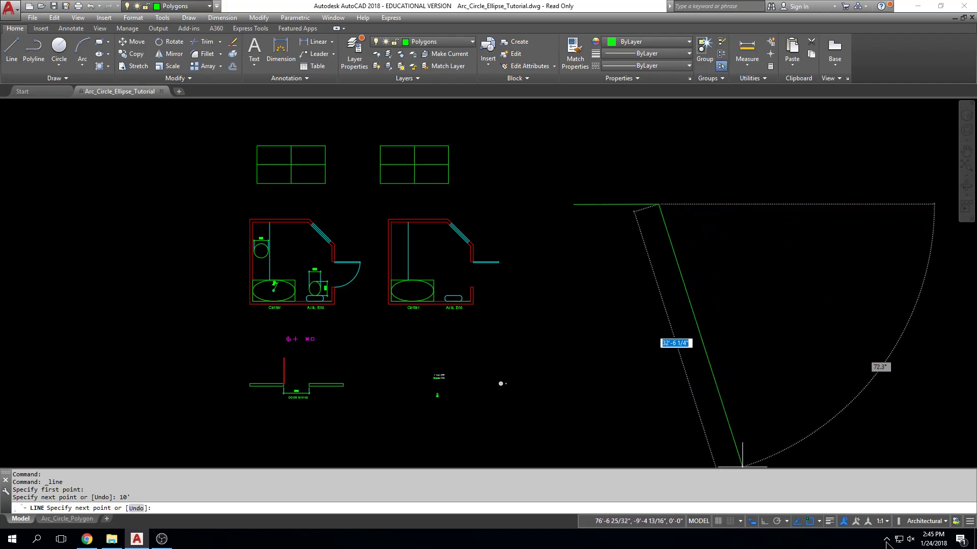
click(765, 523)
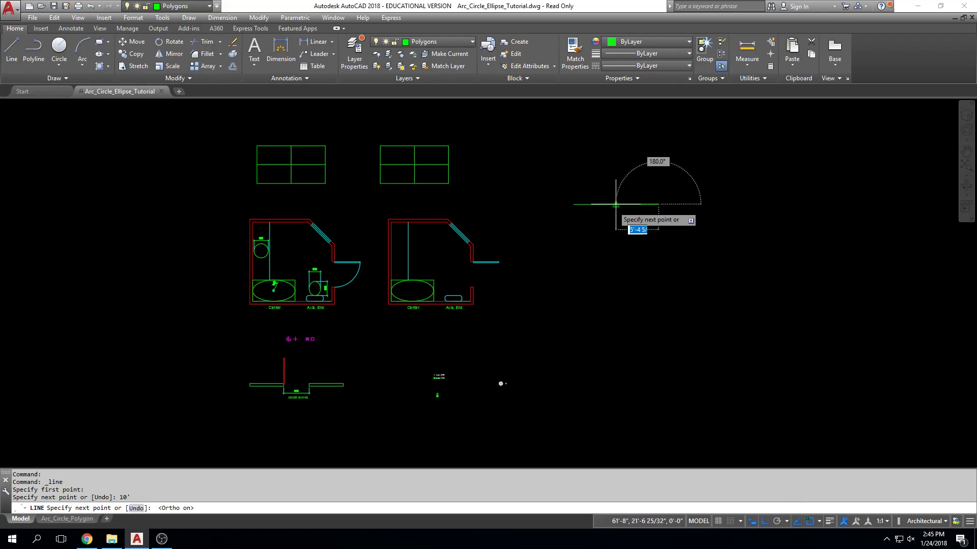
Step: End the LINE command, reframe the view, and expand the Circle options dropdown
scroll(588, 206, up, 4)
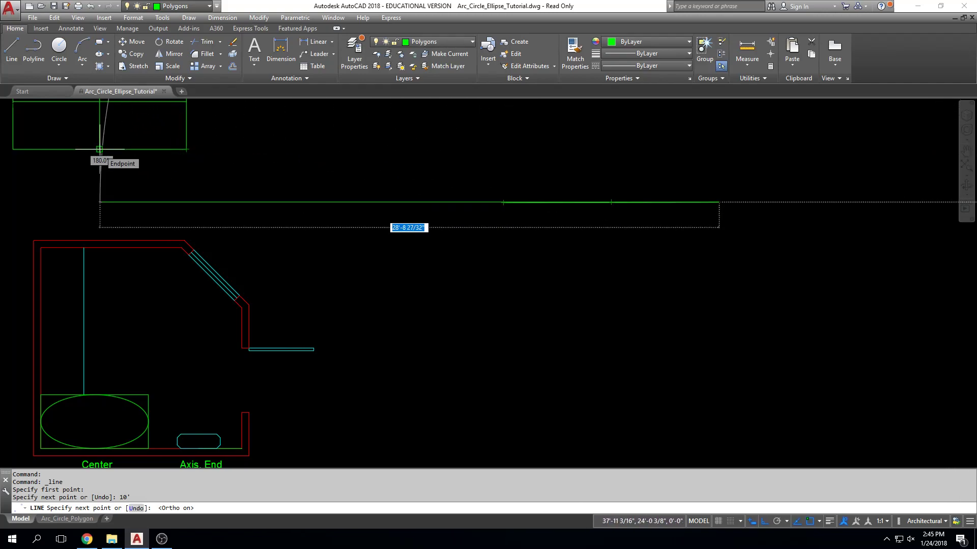
middle_drag(99, 149, 149, 222)
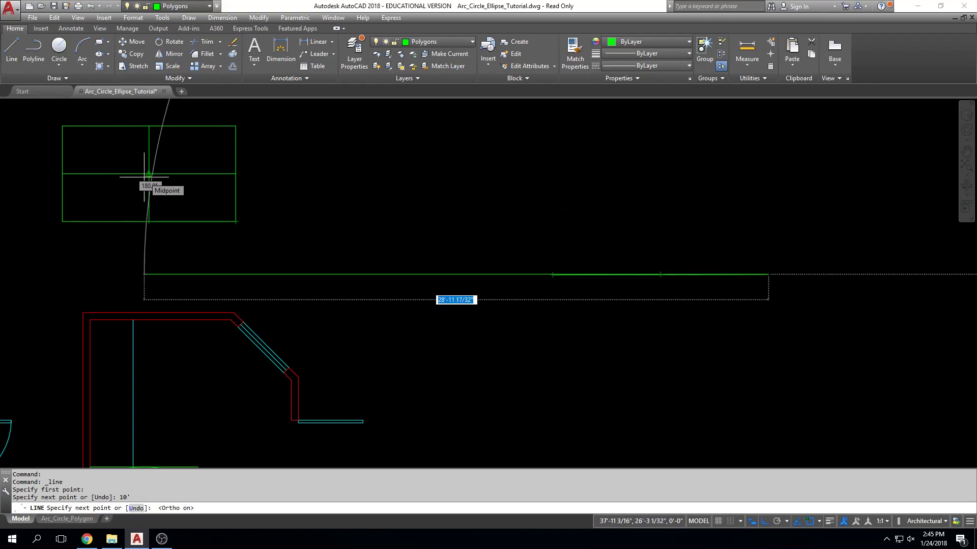
key(Escape)
key(Escape)
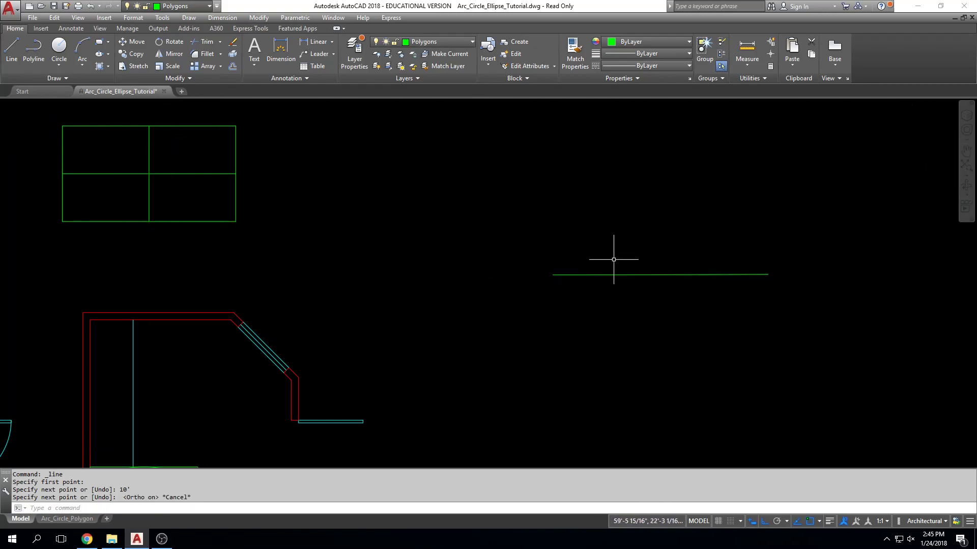
middle_drag(624, 328, 591, 281)
scroll(600, 320, down, 2)
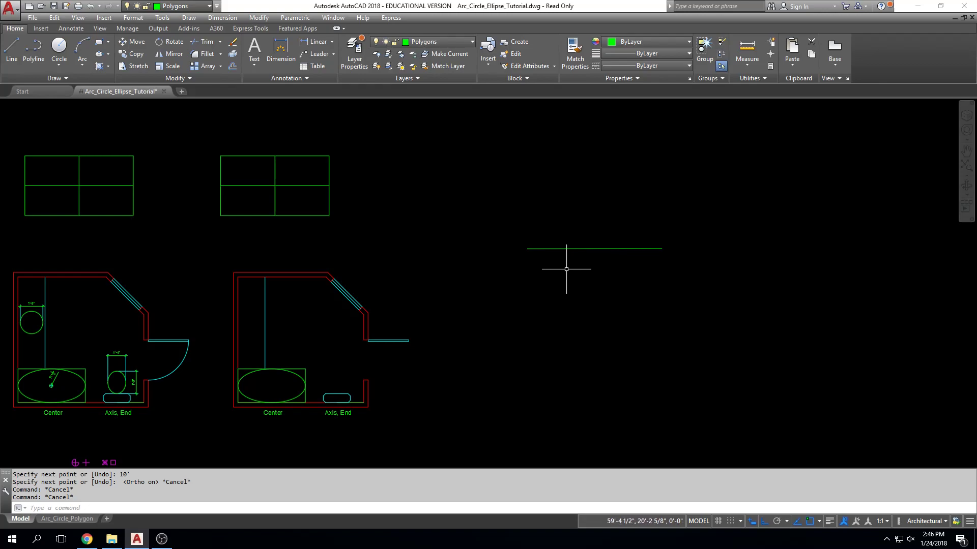
click(60, 64)
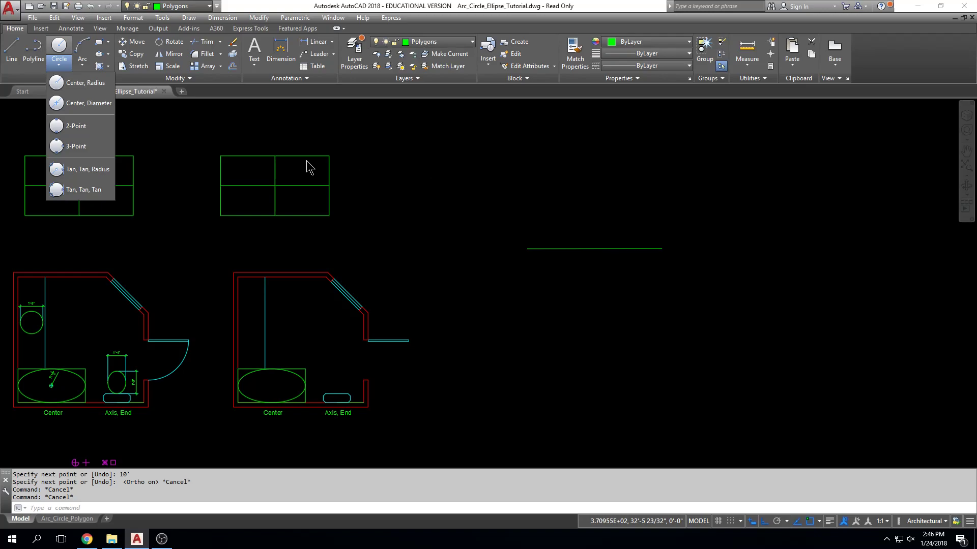
click(79, 83)
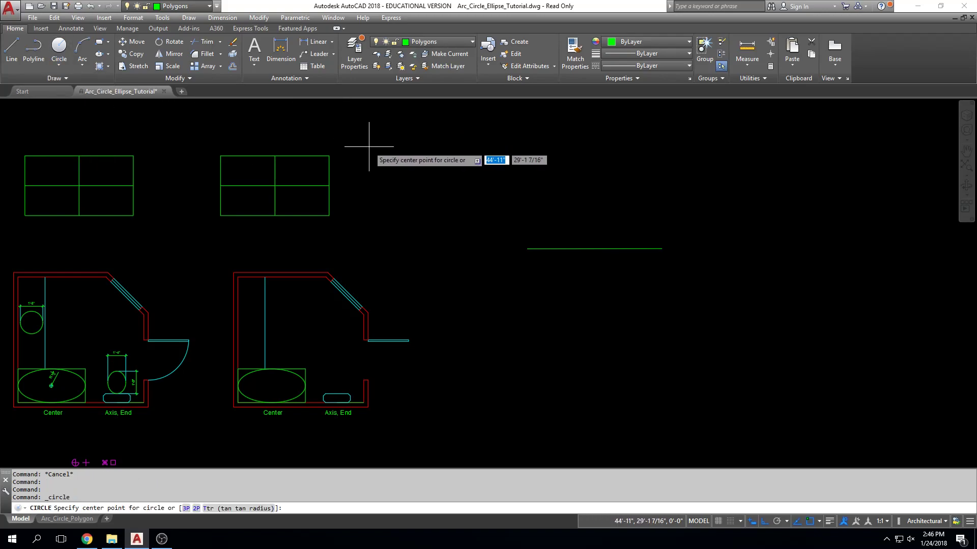
click(394, 158)
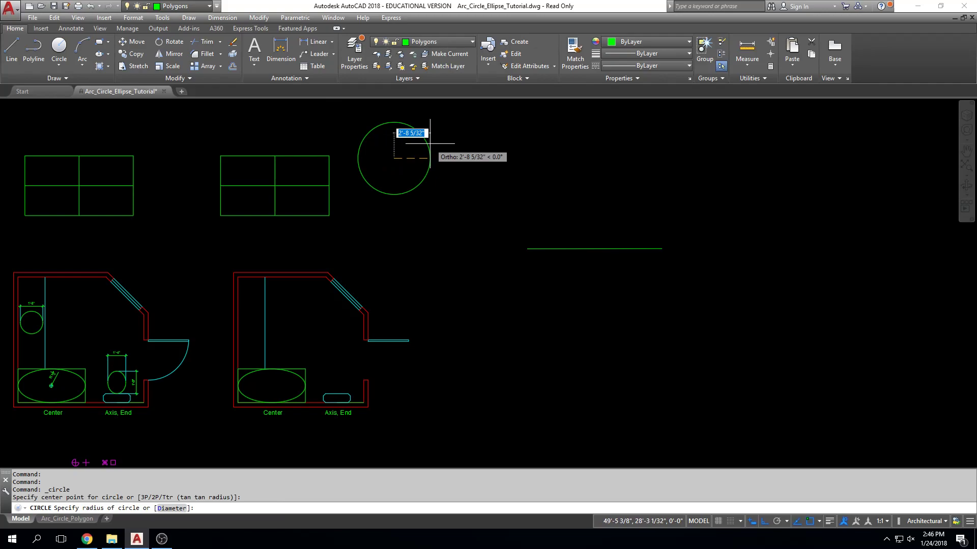
key(Escape)
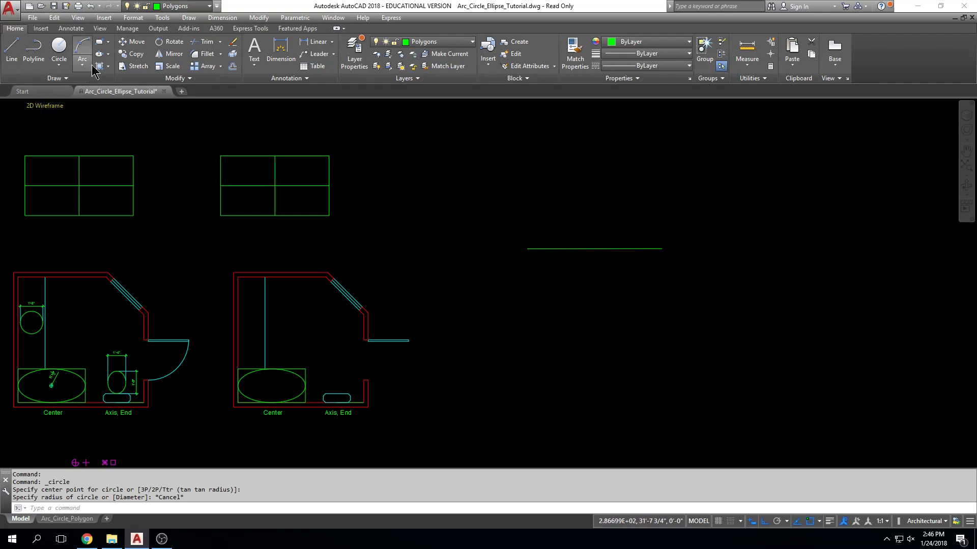
Step: Draw a Start, Center, End arc from the green line, centred at its left end, ending straight above
click(83, 51)
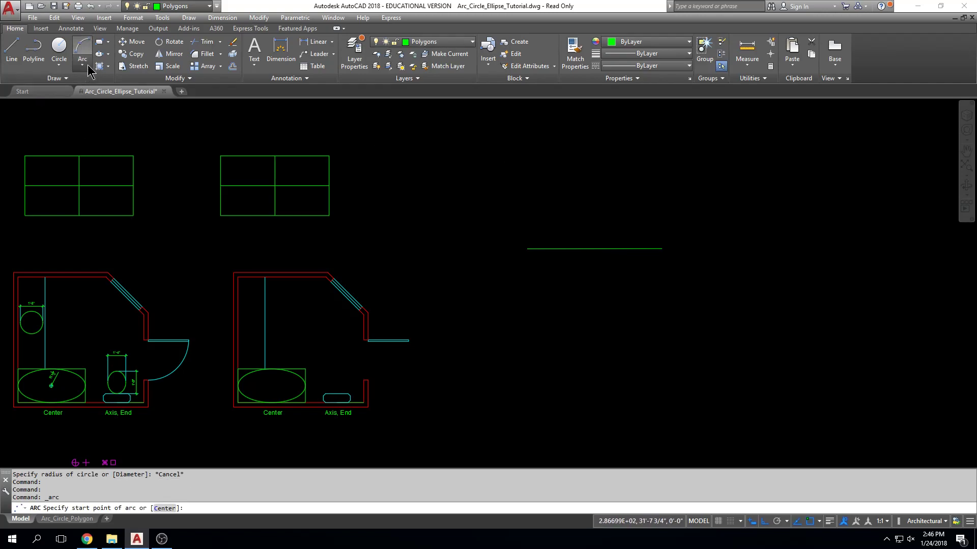
click(88, 66)
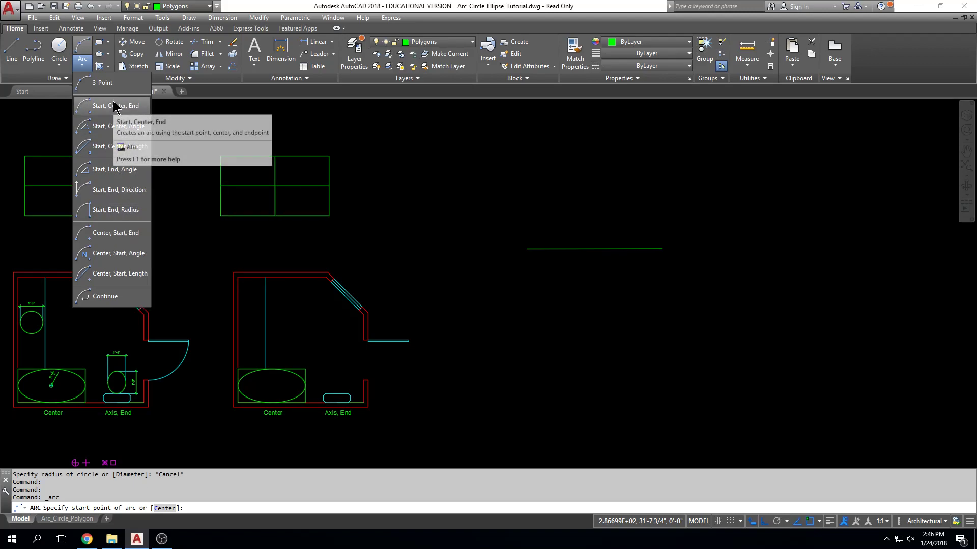
click(115, 106)
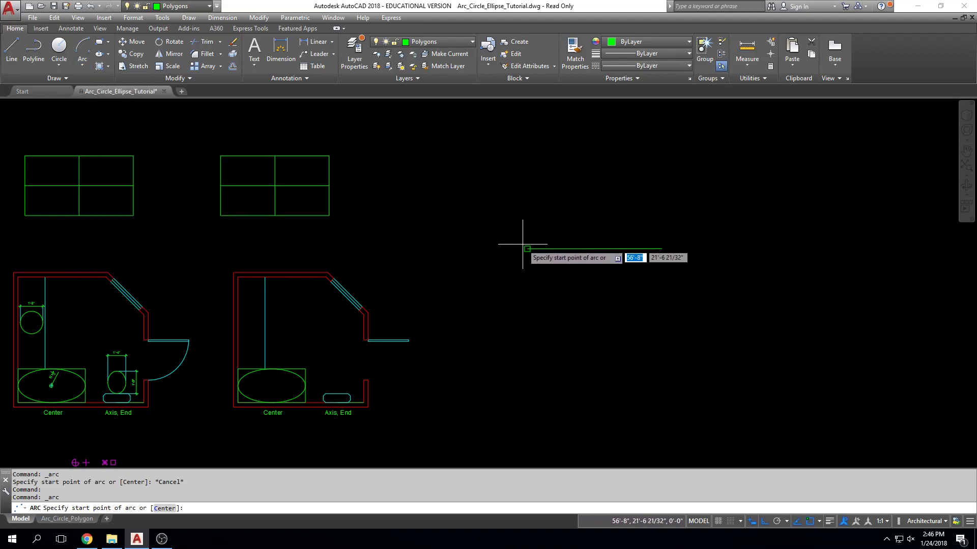
click(594, 249)
click(527, 249)
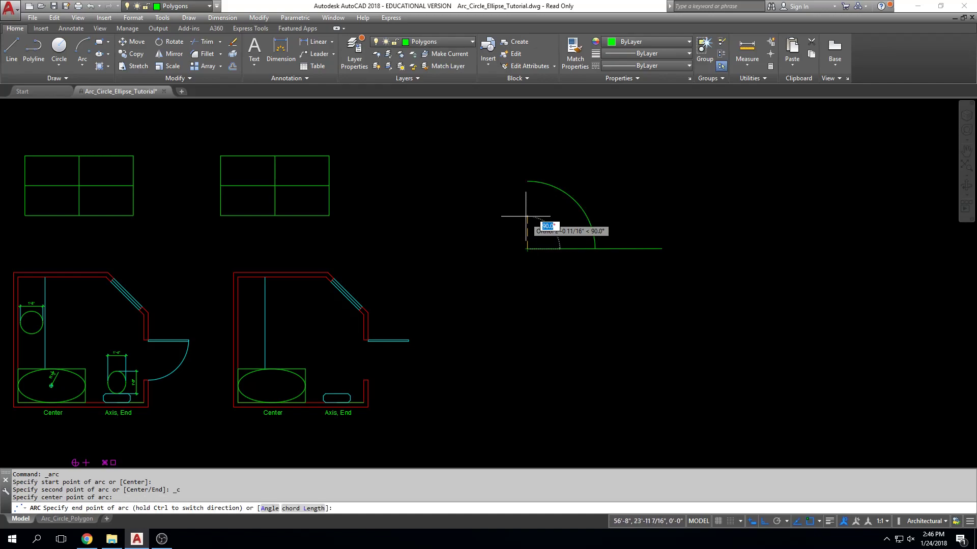
click(524, 171)
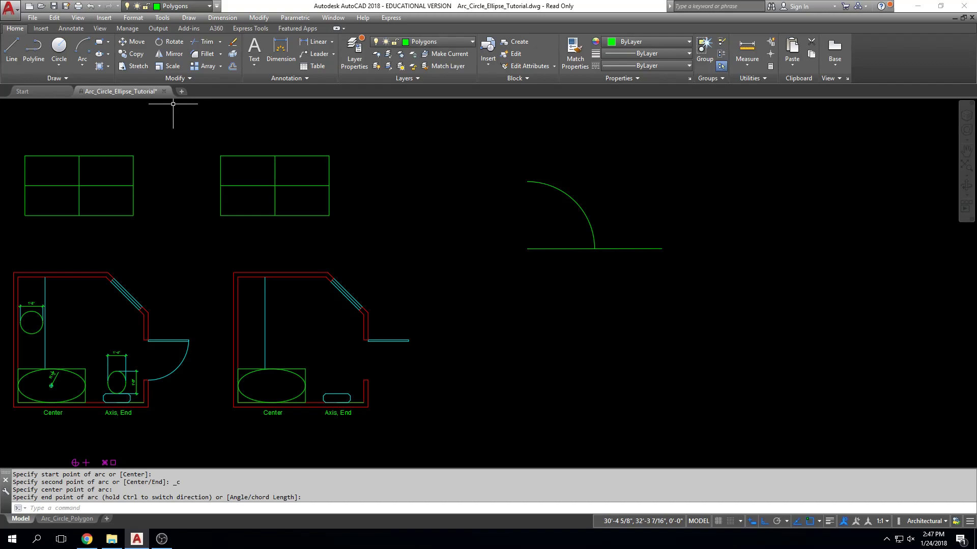
Step: Pan and zoom in on the DOOR SWING detail's 3'-0" opening
mouse_move(461, 281)
middle_down()
mouse_move(562, 146)
mouse_move(486, 127)
middle_up()
scroll(486, 127, down, 4)
mouse_move(462, 162)
middle_down()
mouse_move(534, 190)
mouse_move(526, 197)
middle_up()
scroll(421, 245, up, 6)
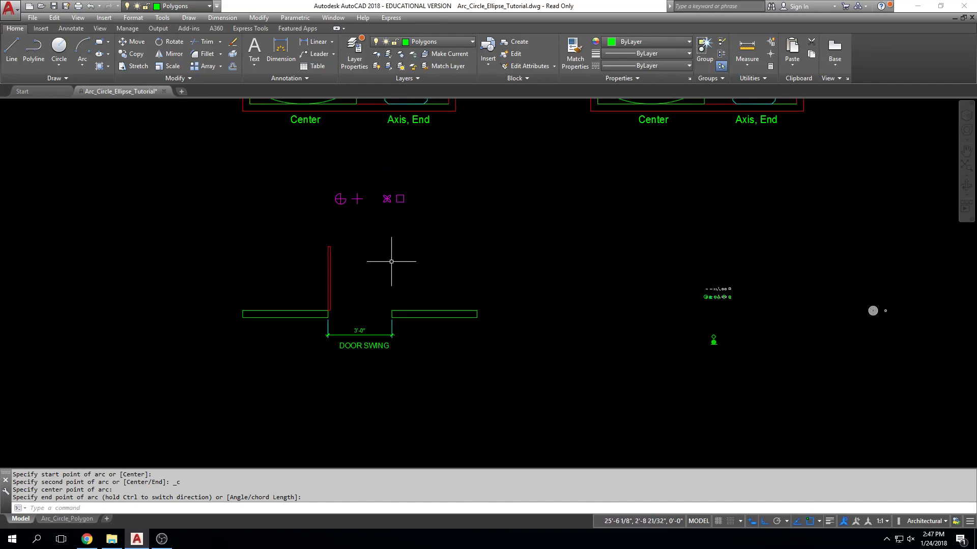
scroll(403, 283, up, 4)
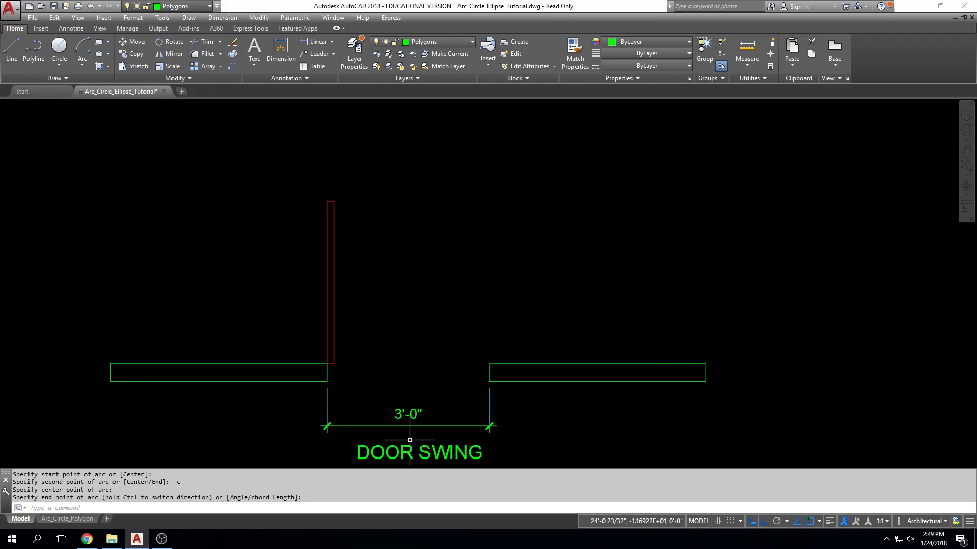
Step: Draw a Start, Center, End arc from the right wall end, centred on the left wall end, to the door's top
click(86, 61)
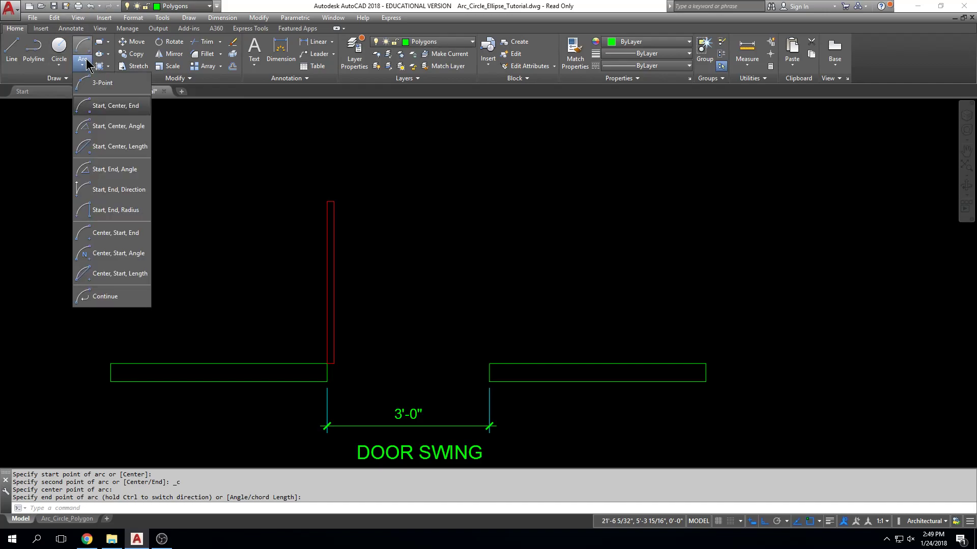
click(89, 105)
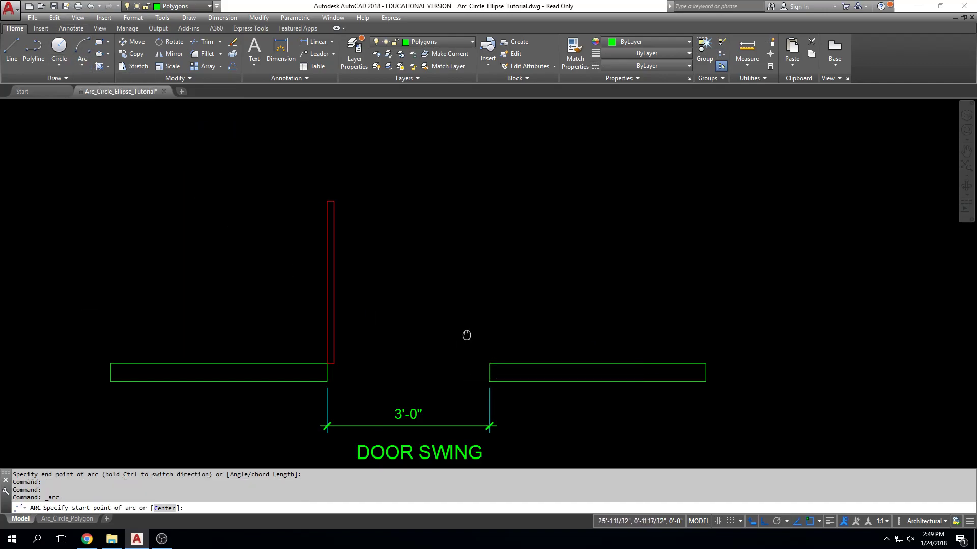
middle_drag(466, 336, 455, 310)
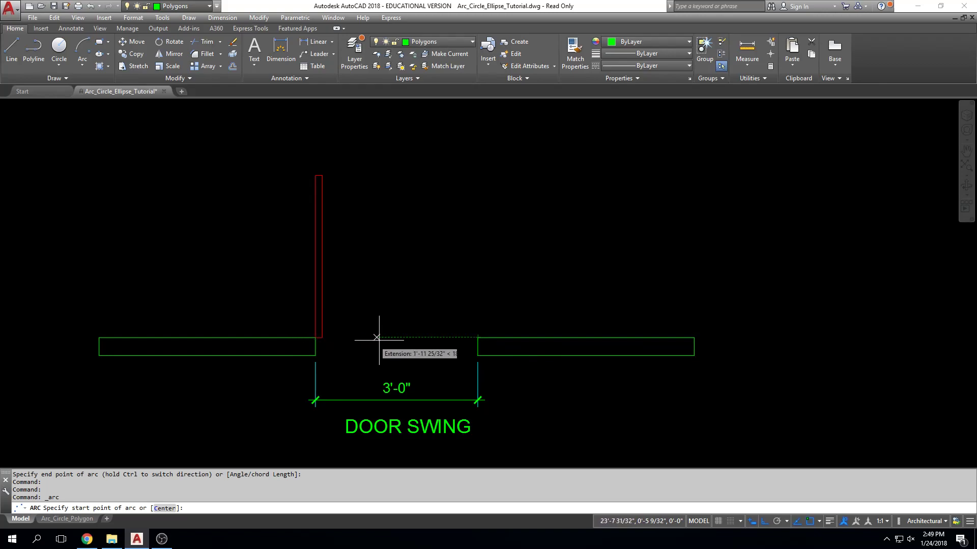
click(478, 337)
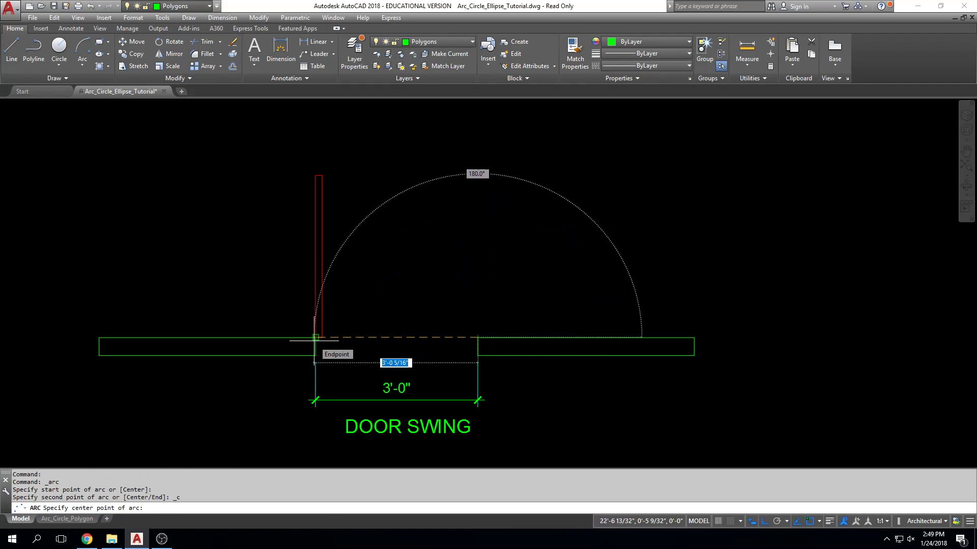
click(315, 337)
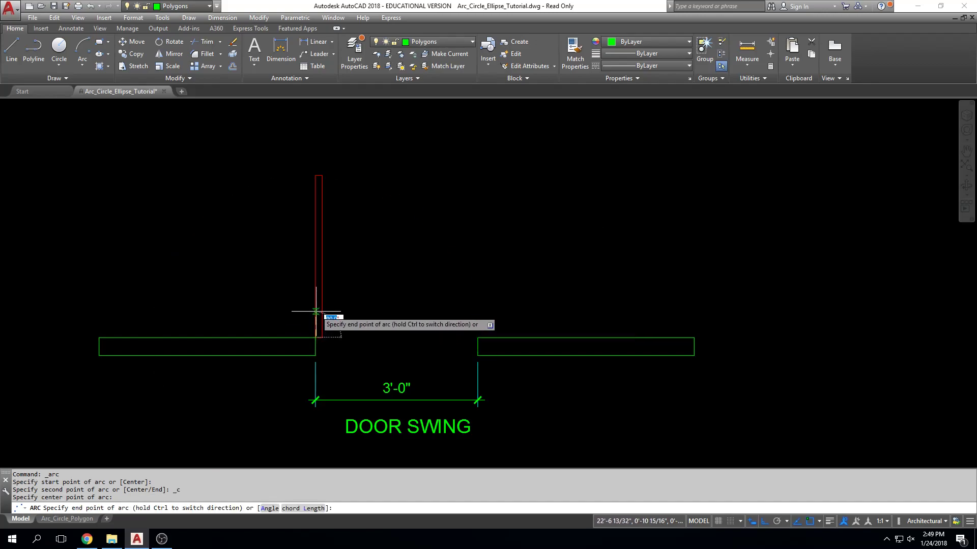
click(315, 175)
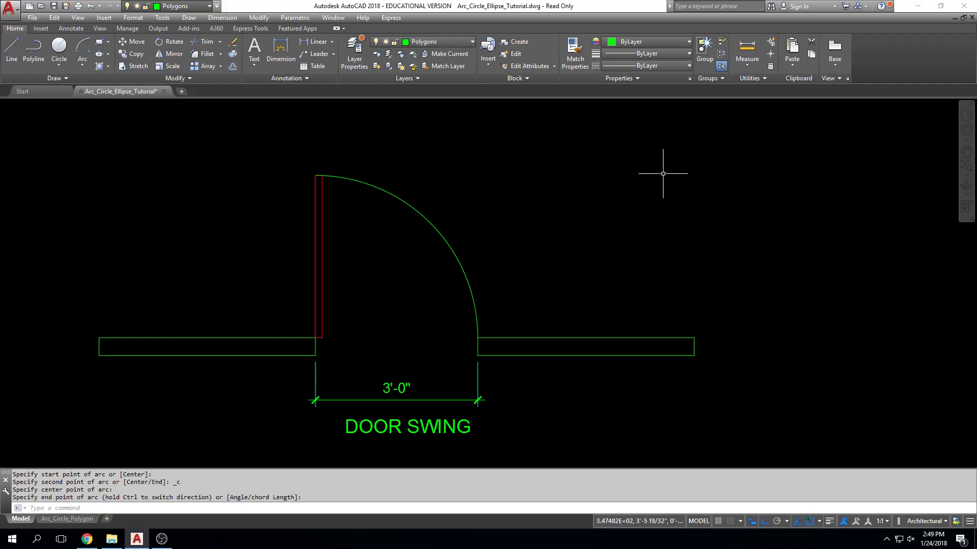
click(81, 63)
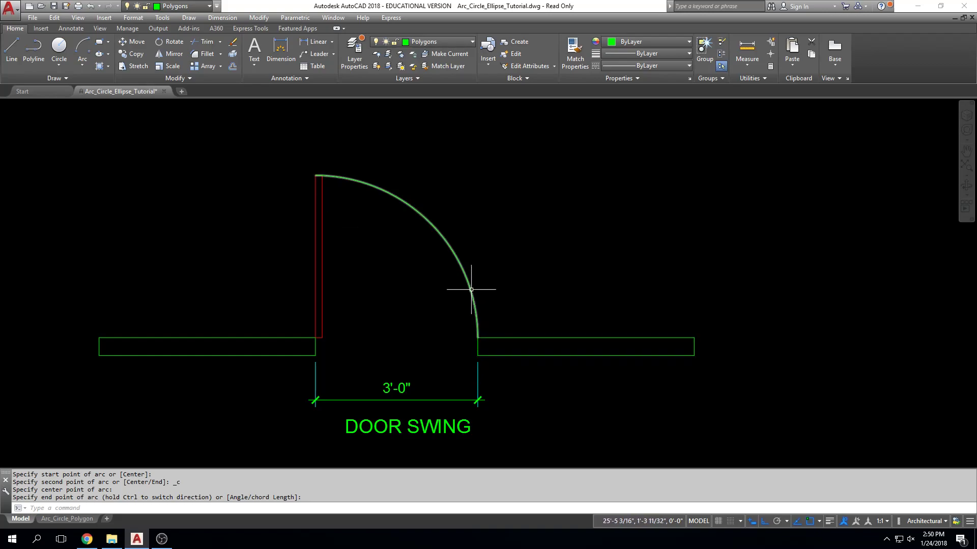
Step: Select and delete the existing quarter-circle door swing arc
click(442, 212)
click(415, 224)
key(Delete)
key(Escape)
key(Escape)
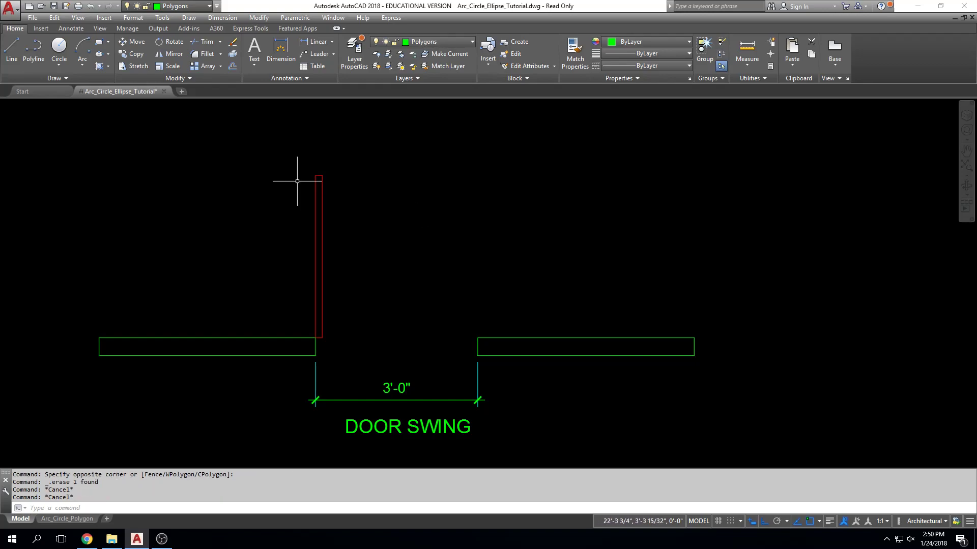
Step: Draw a Start, Center, Angle arc from the right wall end, centred on the left wall end, with 45° included angle
click(82, 64)
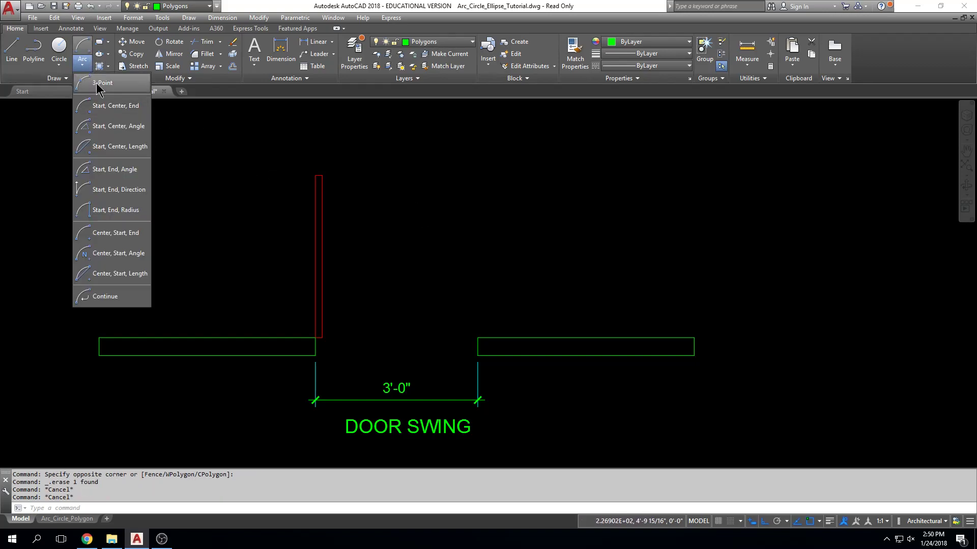
click(127, 126)
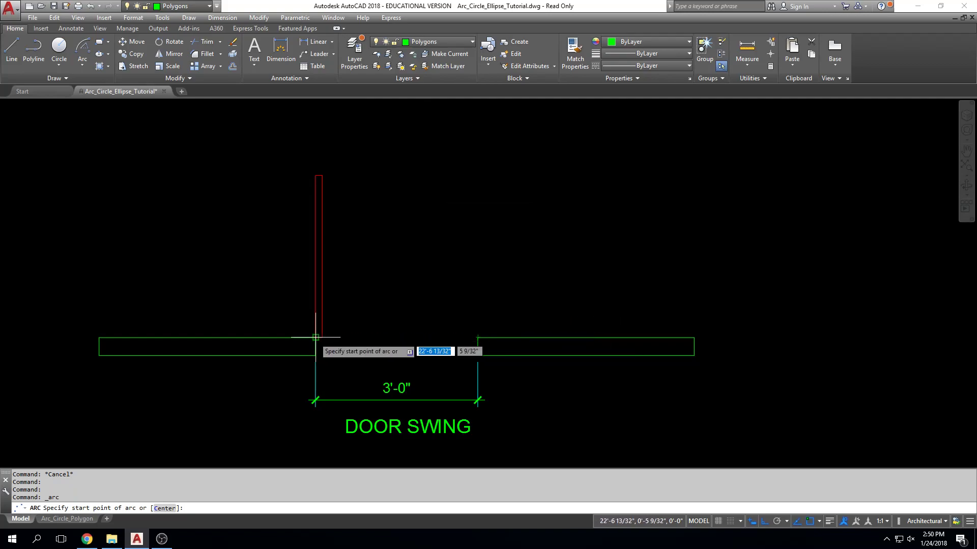
click(478, 337)
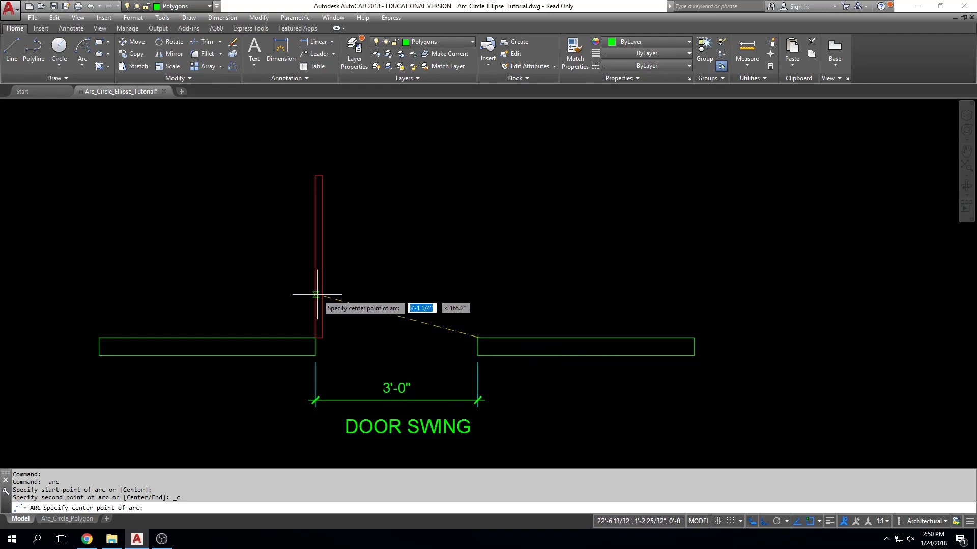
click(315, 337)
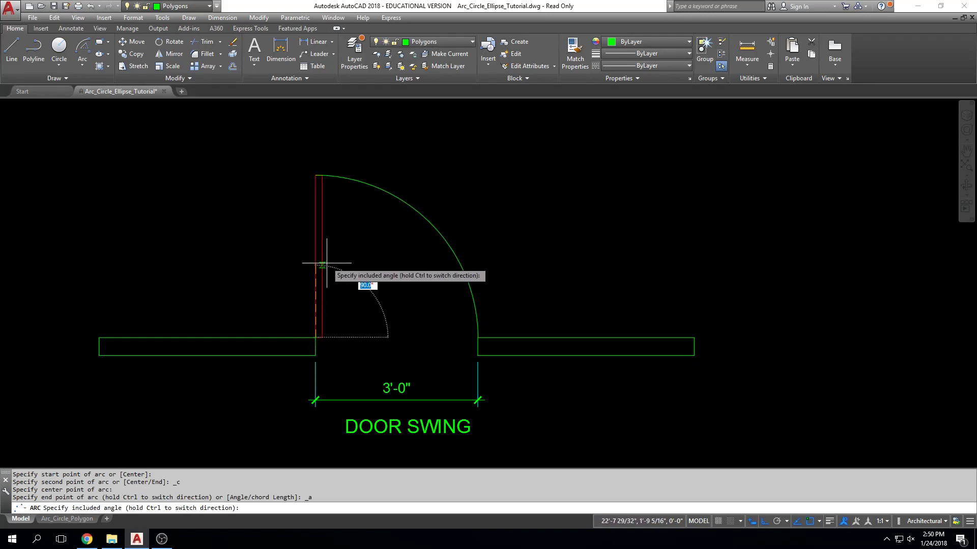
key(F8)
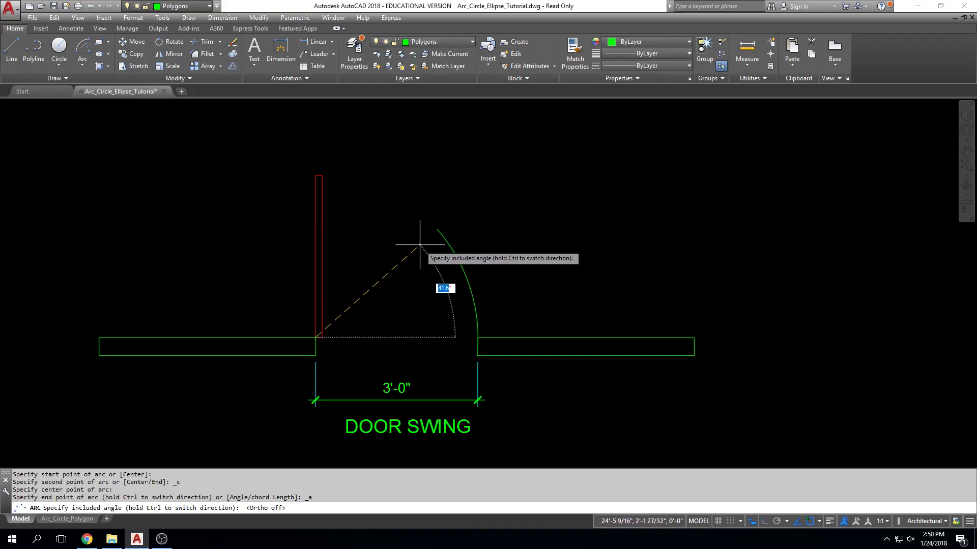
text(45)
key(Return)
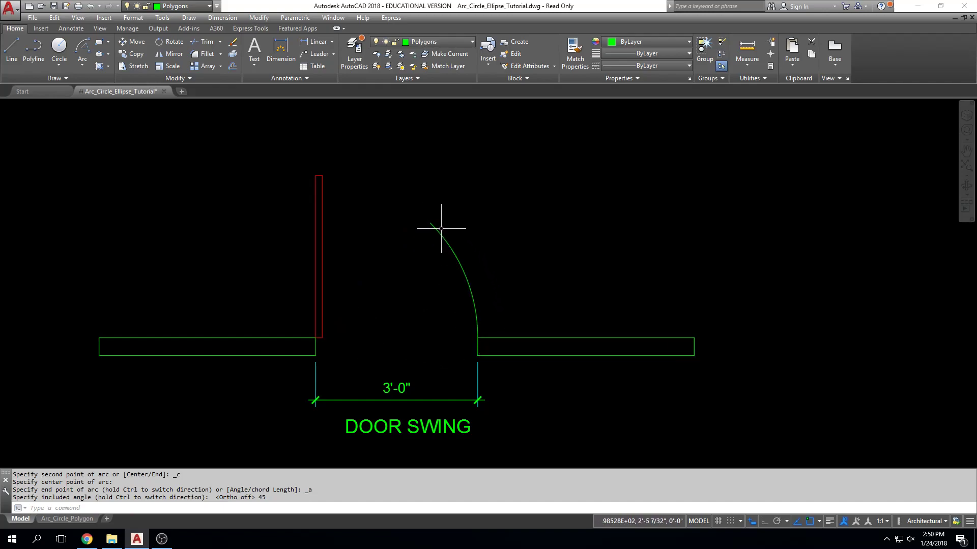
mouse_move(432, 224)
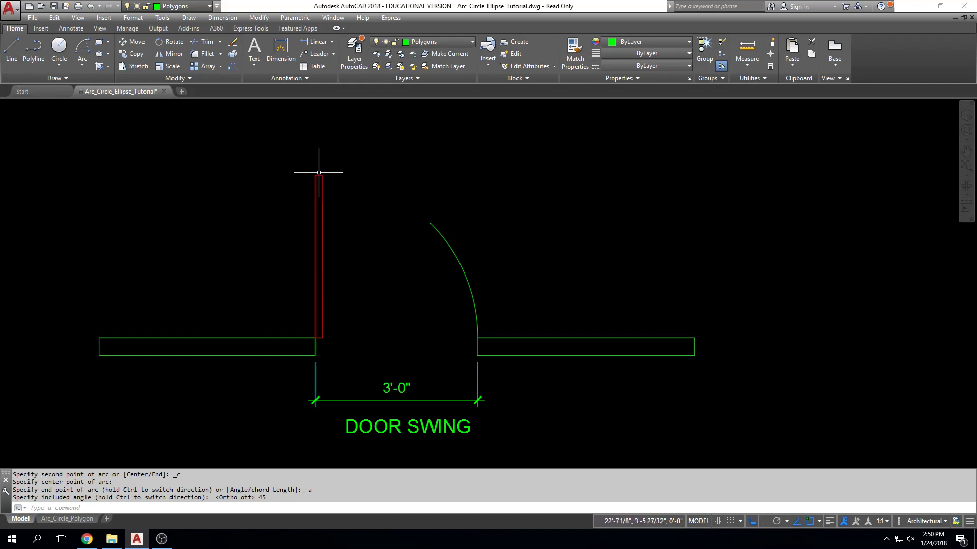
mouse_move(316, 174)
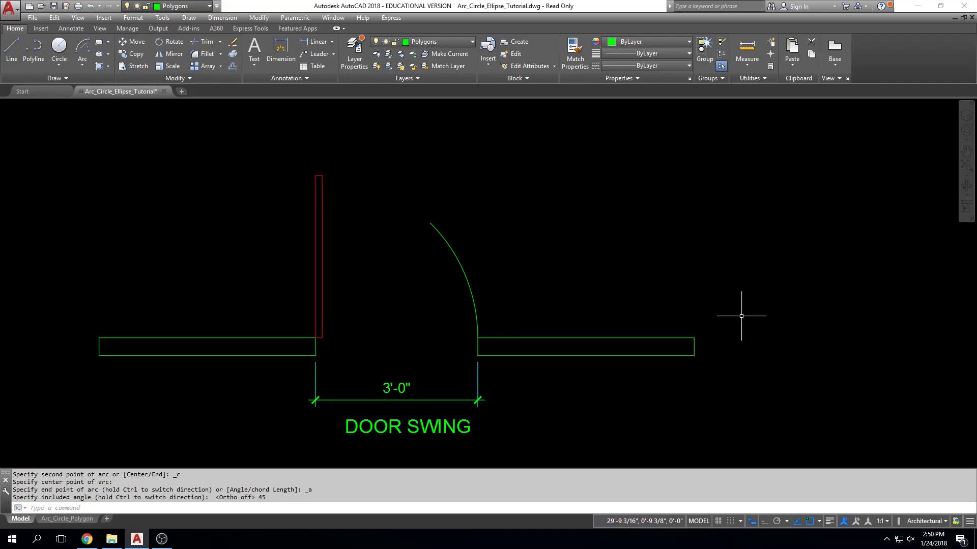
Step: Stretch the arc's top endpoint grip to the top of the red door line
key(Escape)
middle_drag(627, 275, 607, 262)
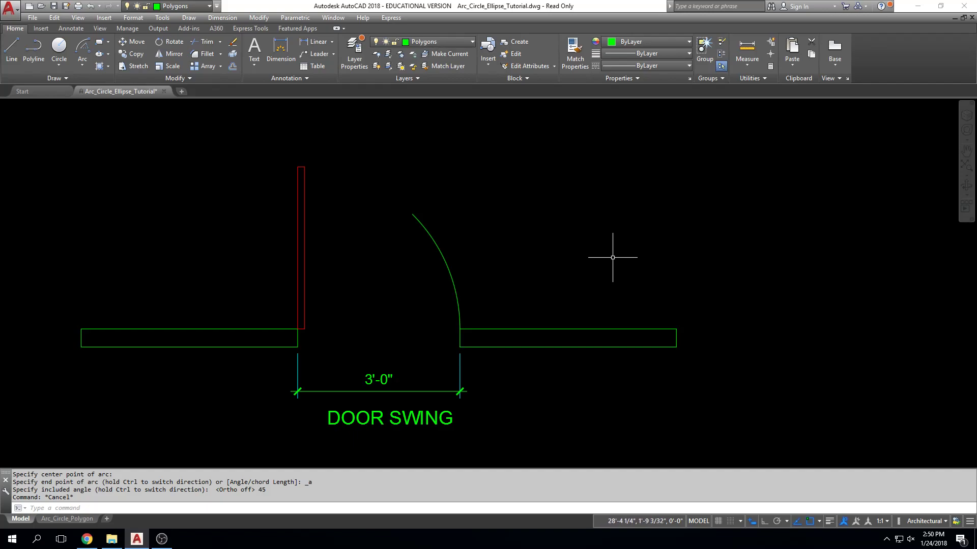
click(576, 213)
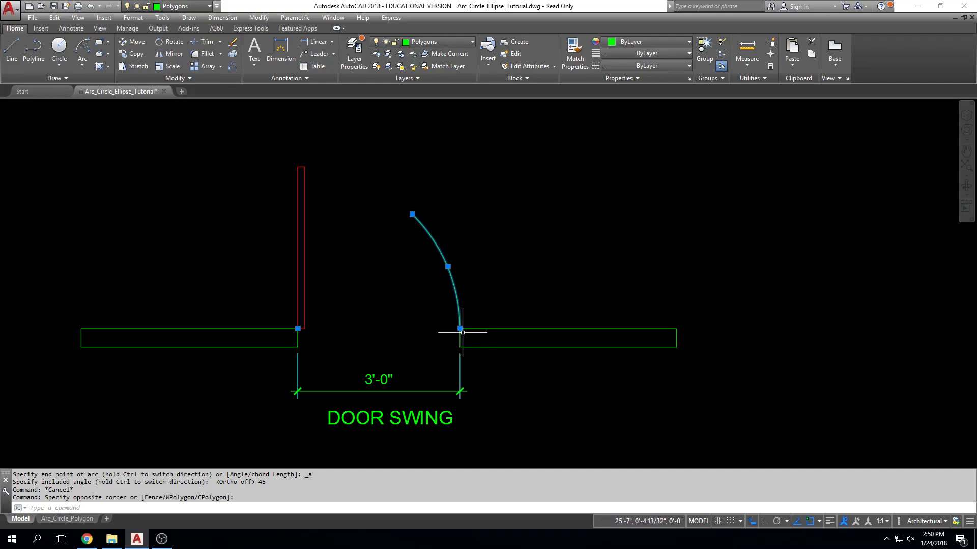
click(412, 214)
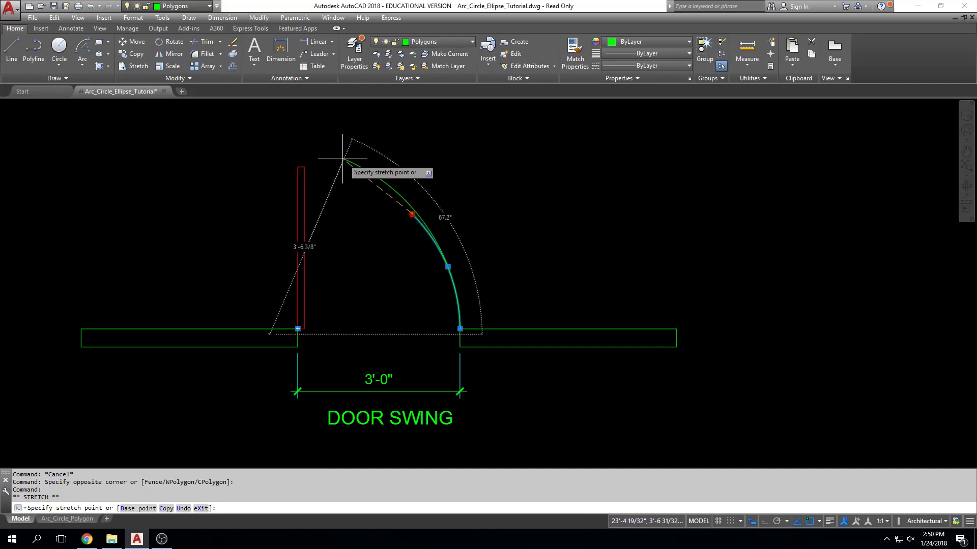
click(299, 165)
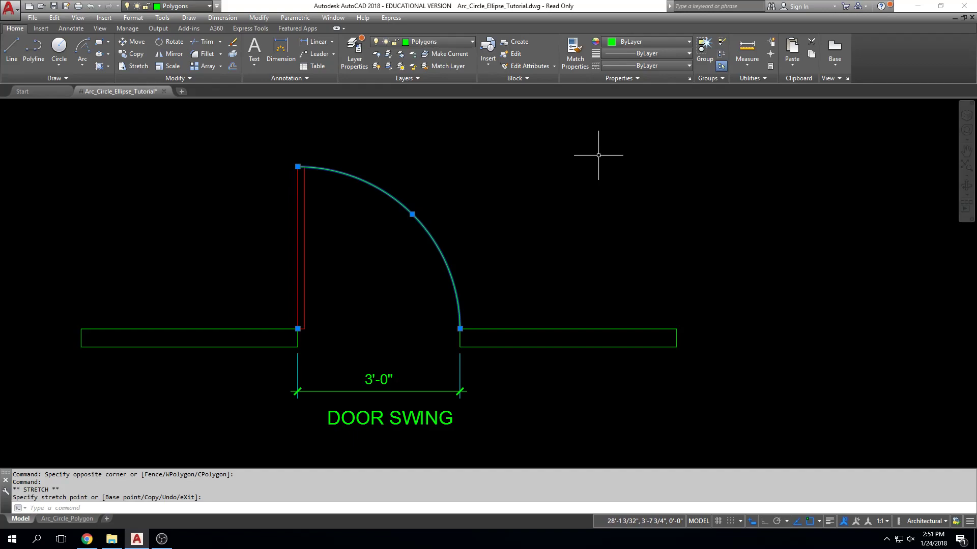
key(Escape)
key(Escape)
key(Escape)
key(Escape)
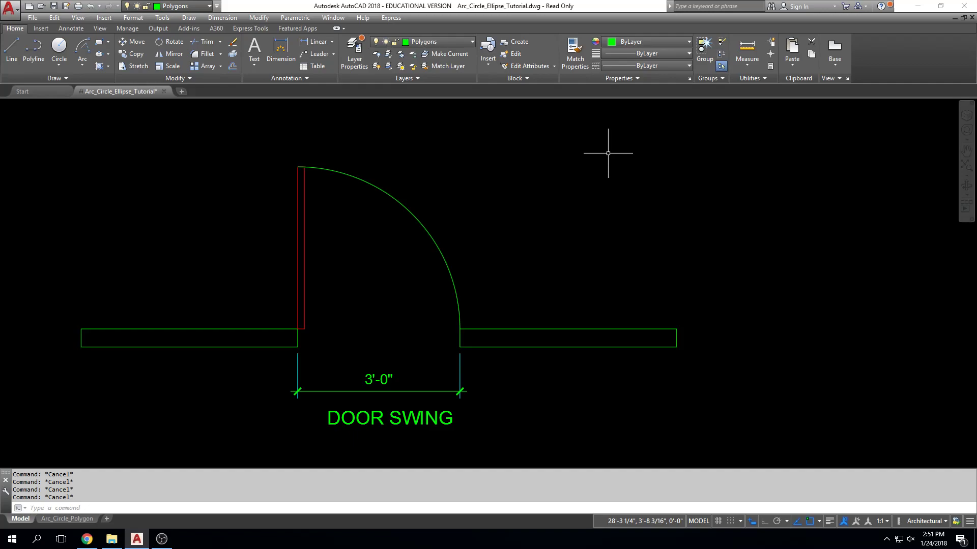
click(417, 193)
click(394, 218)
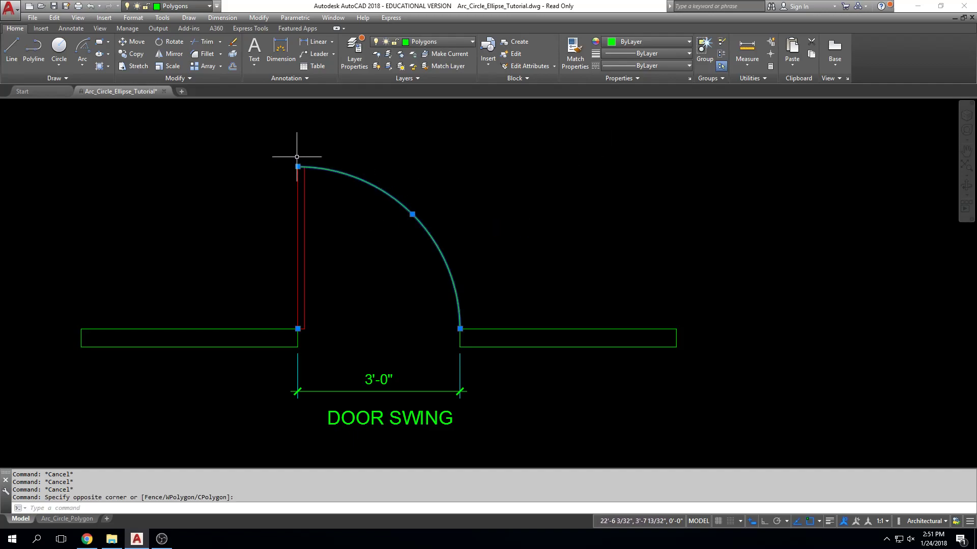
mouse_move(298, 167)
click(298, 167)
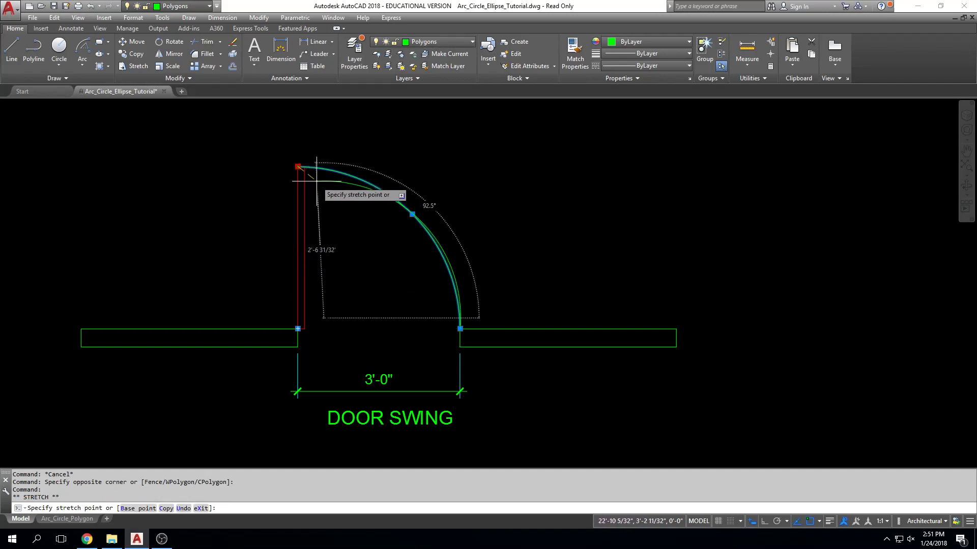
click(358, 236)
key(Escape)
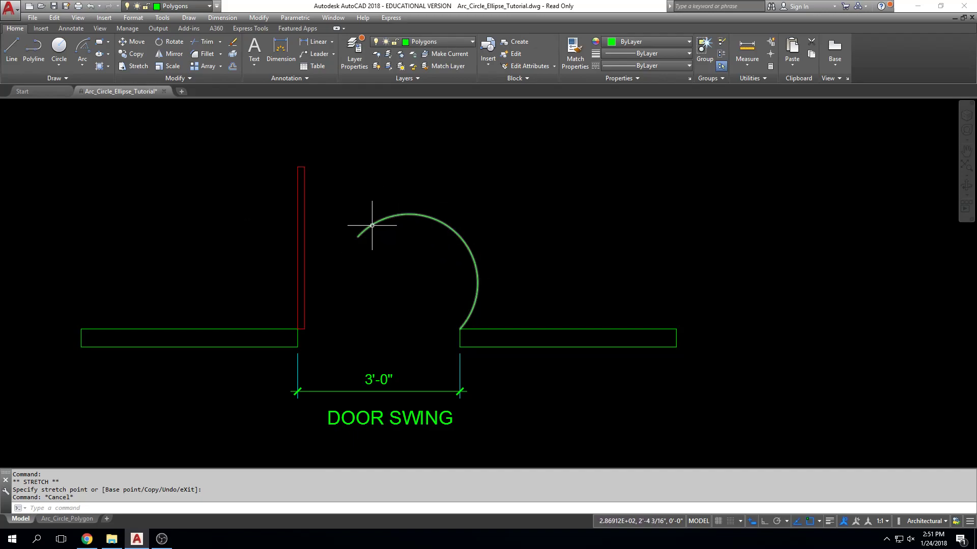
key(ctrl+z)
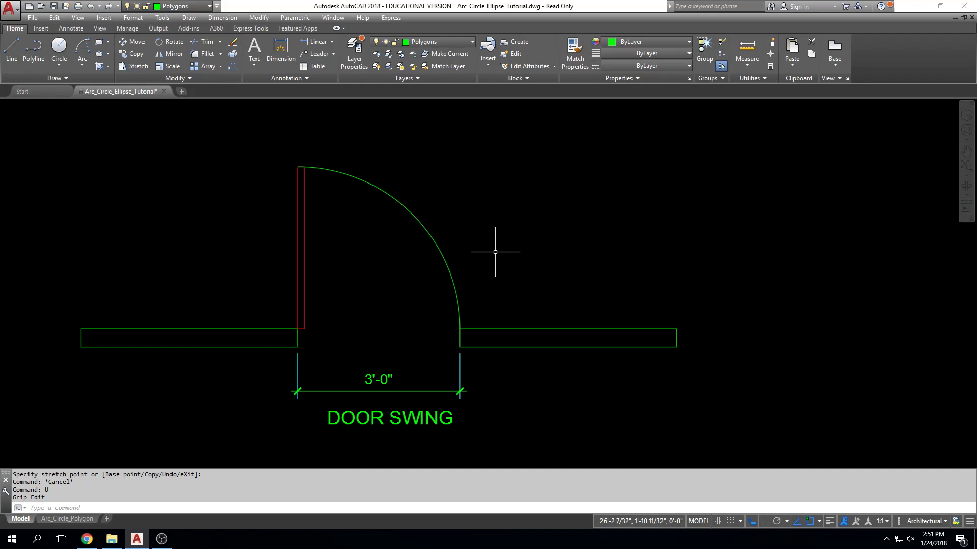
click(447, 202)
click(403, 244)
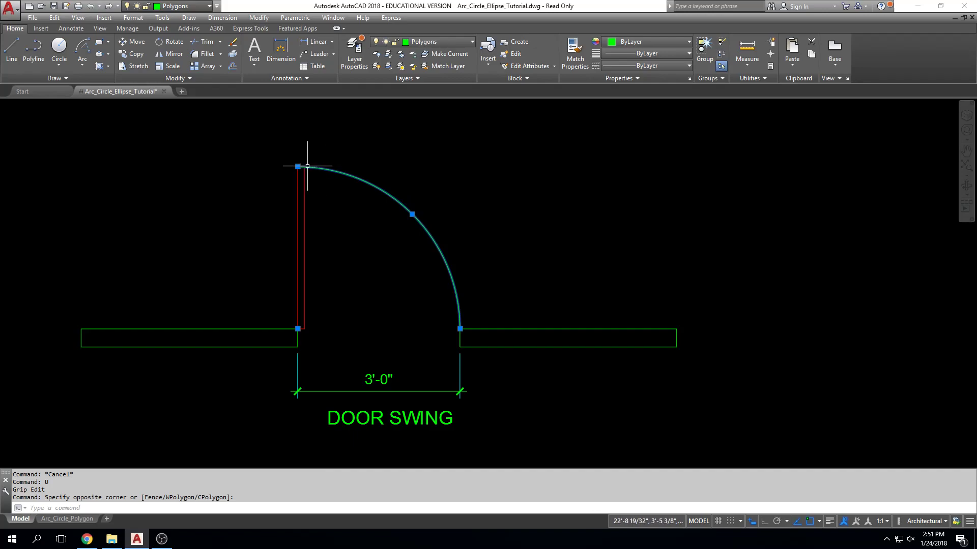
mouse_move(298, 167)
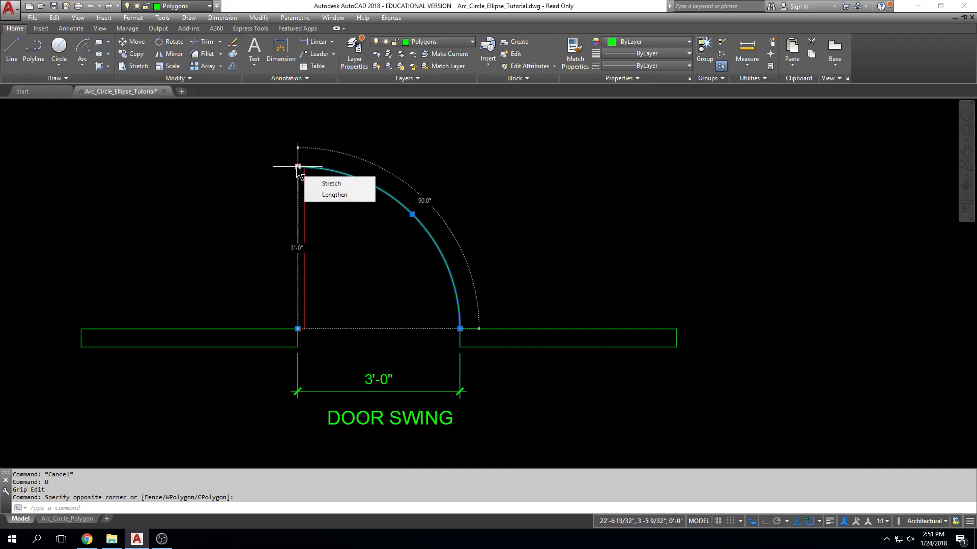
key(Escape)
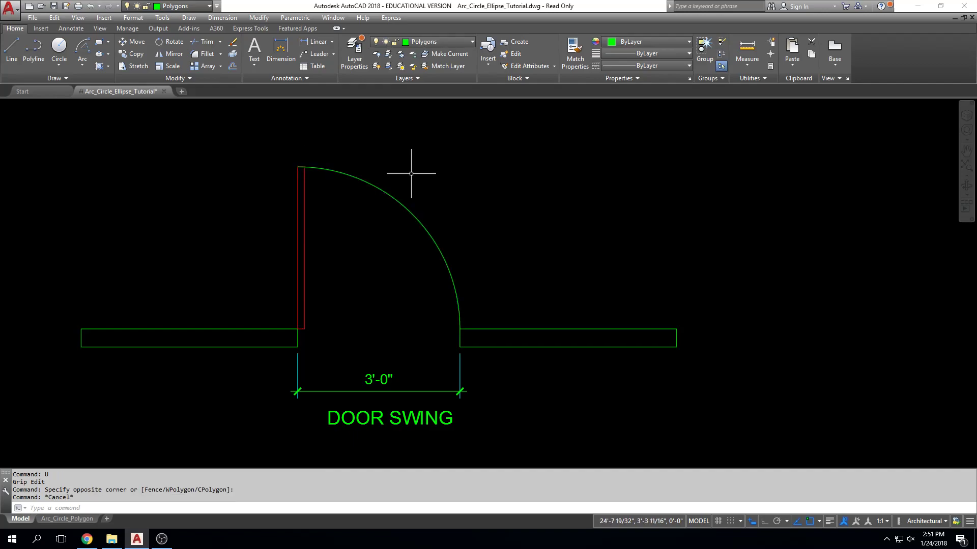
click(408, 210)
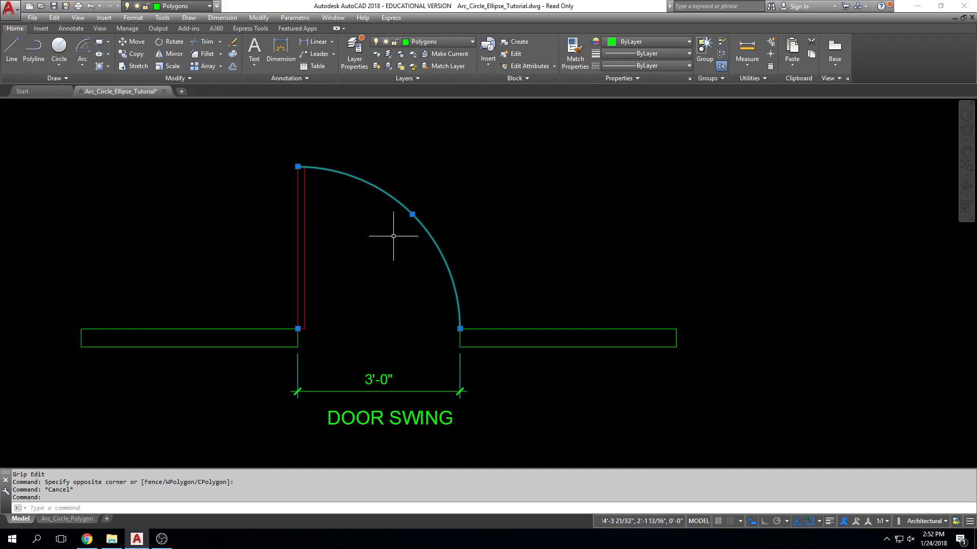
scroll(414, 215, up, 4)
click(414, 215)
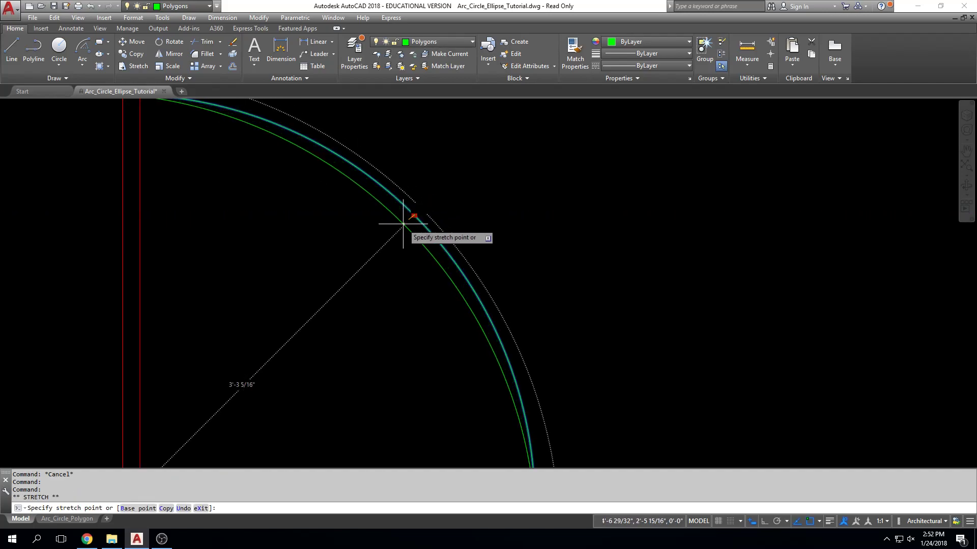
key(Escape)
key(Escape)
scroll(642, 270, down, 2)
scroll(642, 270, down, 2)
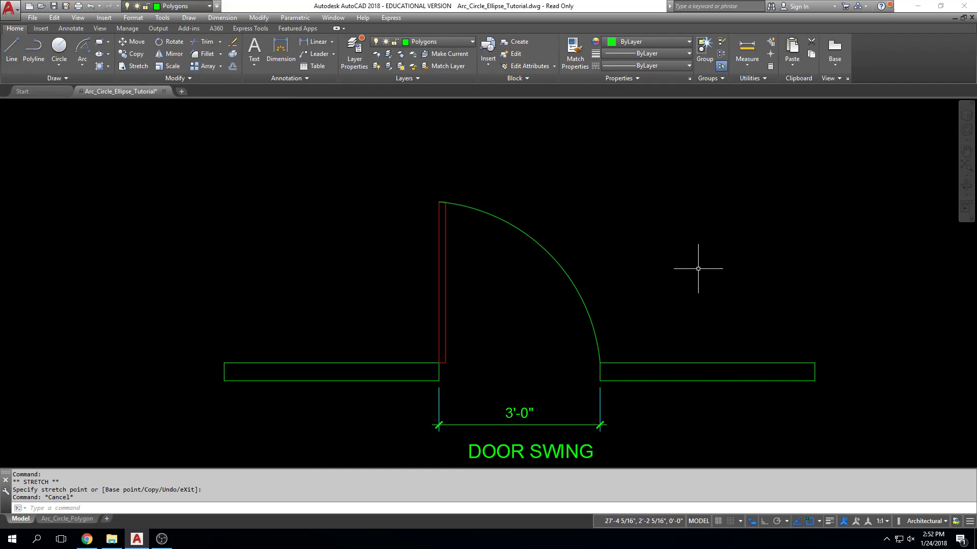
text(cirlc)
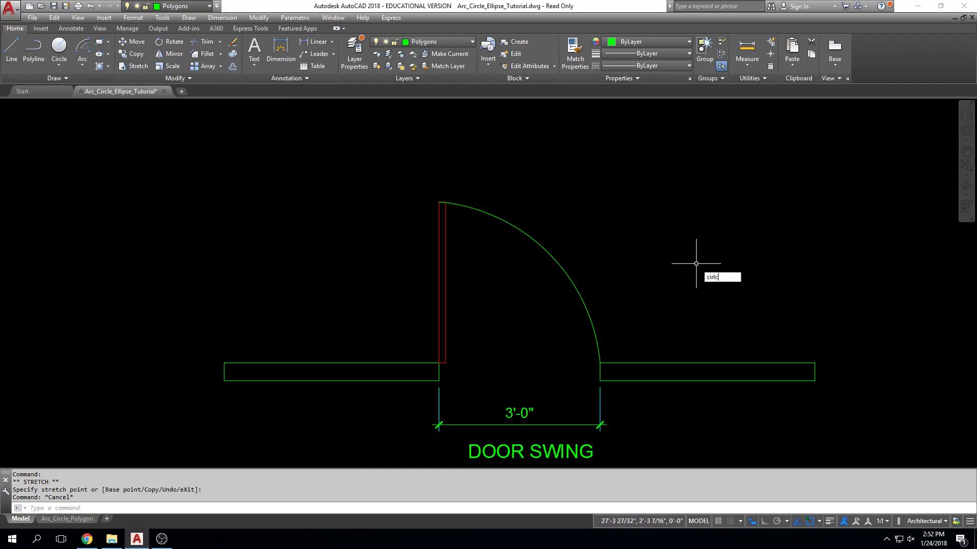
key(Return)
key(Escape)
key(Escape)
text(cir)
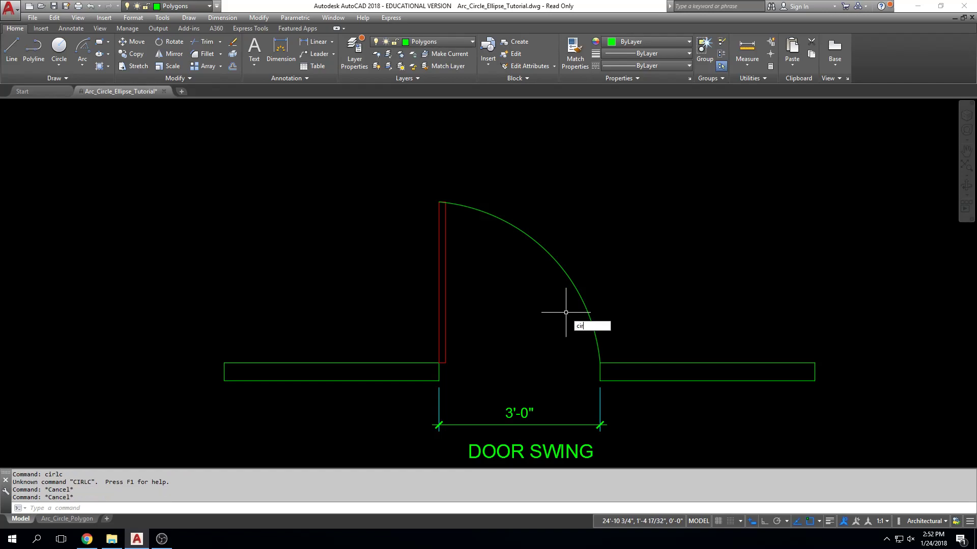
key(Return)
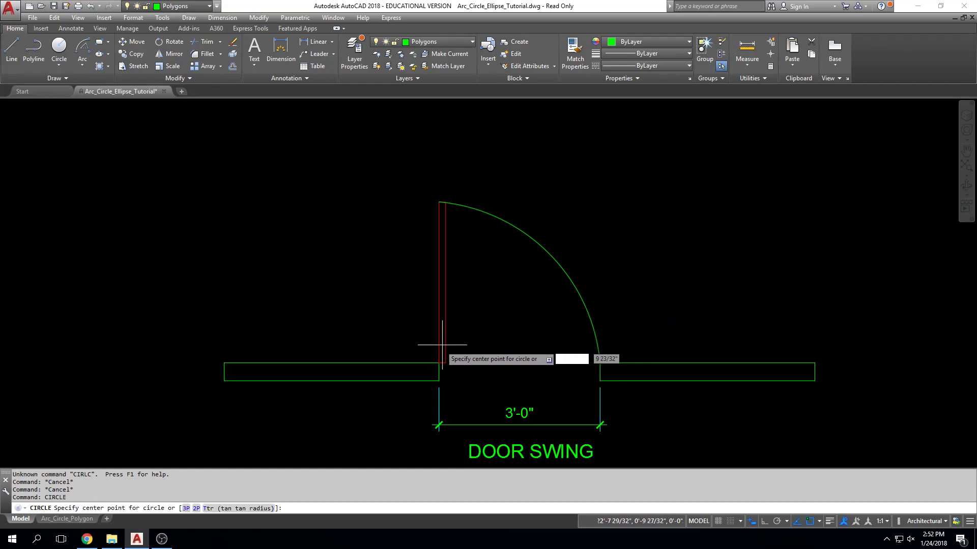
click(439, 363)
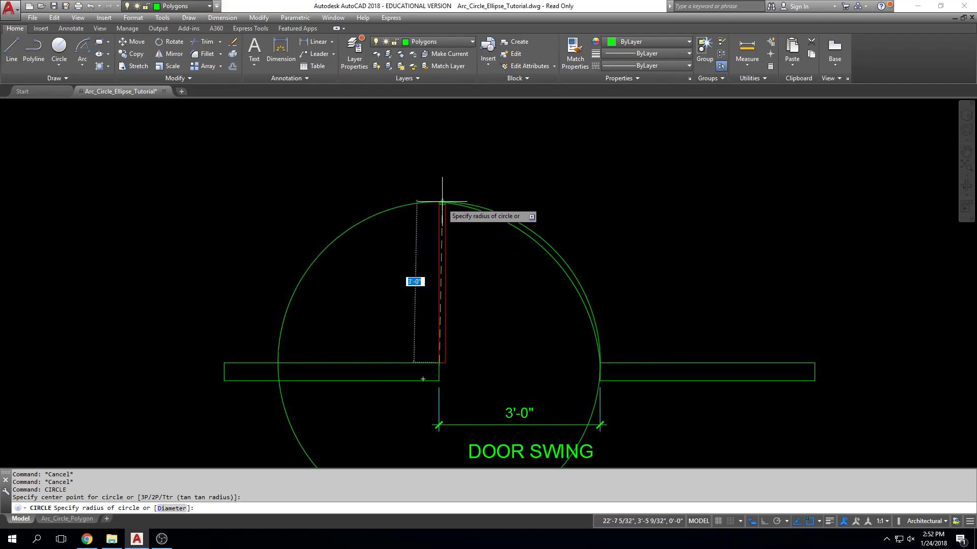
click(439, 204)
key(Escape)
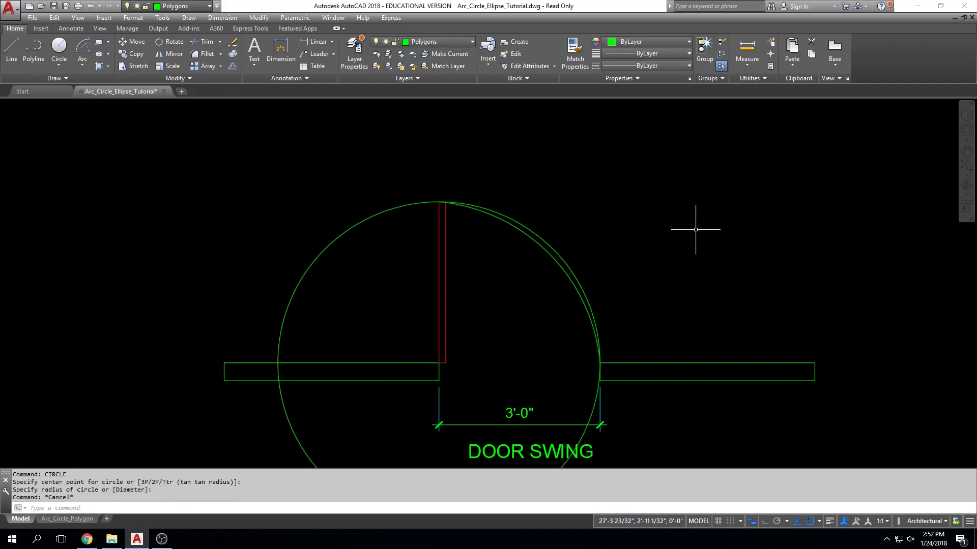
middle_drag(636, 262, 621, 250)
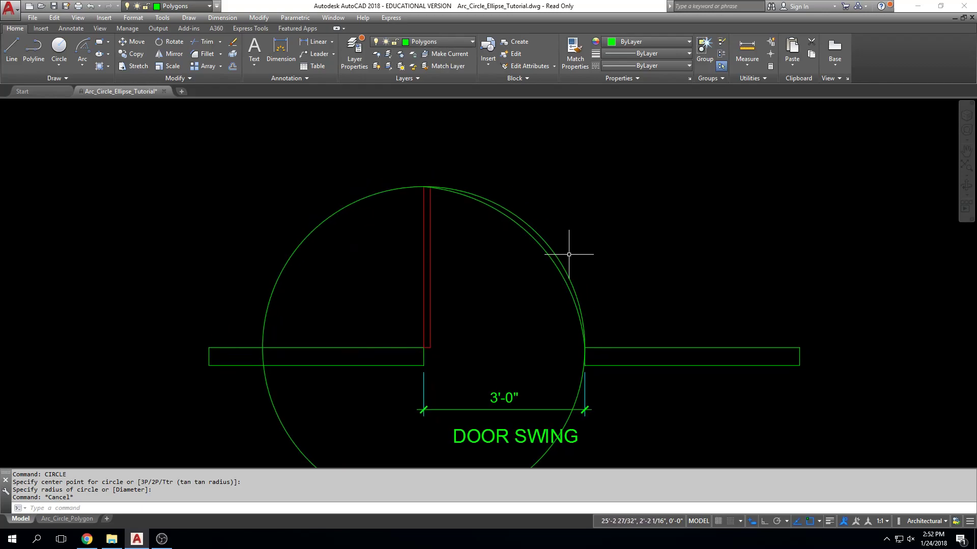
click(559, 257)
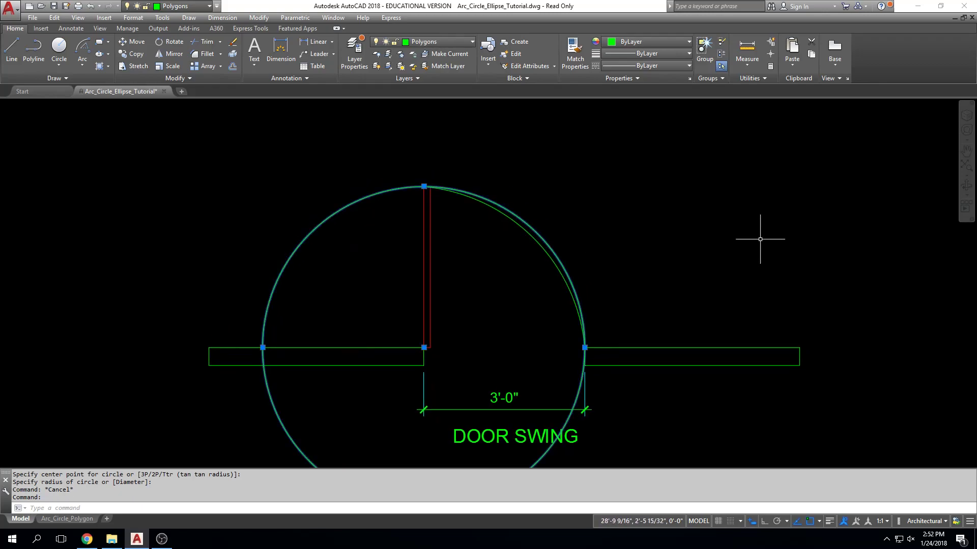
key(Escape)
key(Escape)
key(Escape)
click(610, 225)
click(544, 286)
key(Escape)
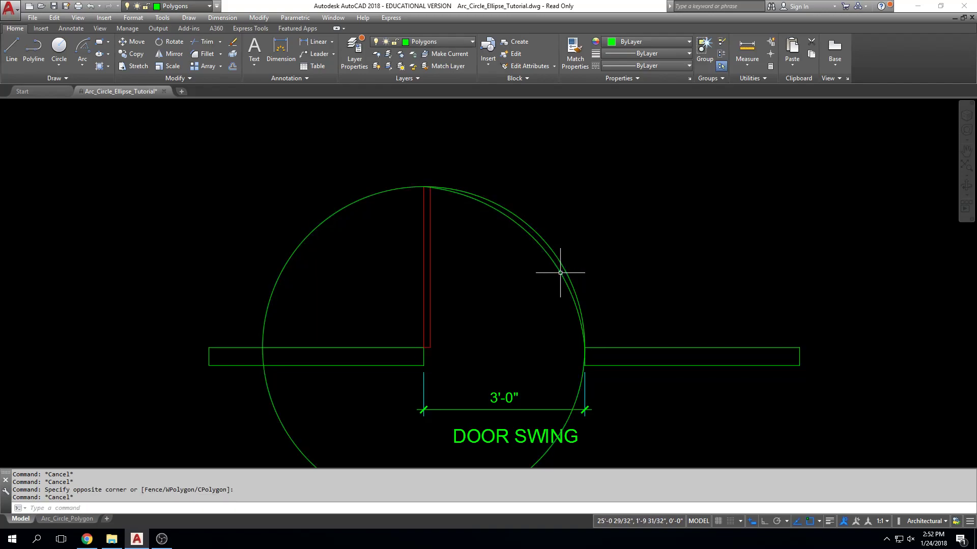
key(ctrl+z)
key(ctrl+z)
key(ctrl+z)
key(ctrl+z)
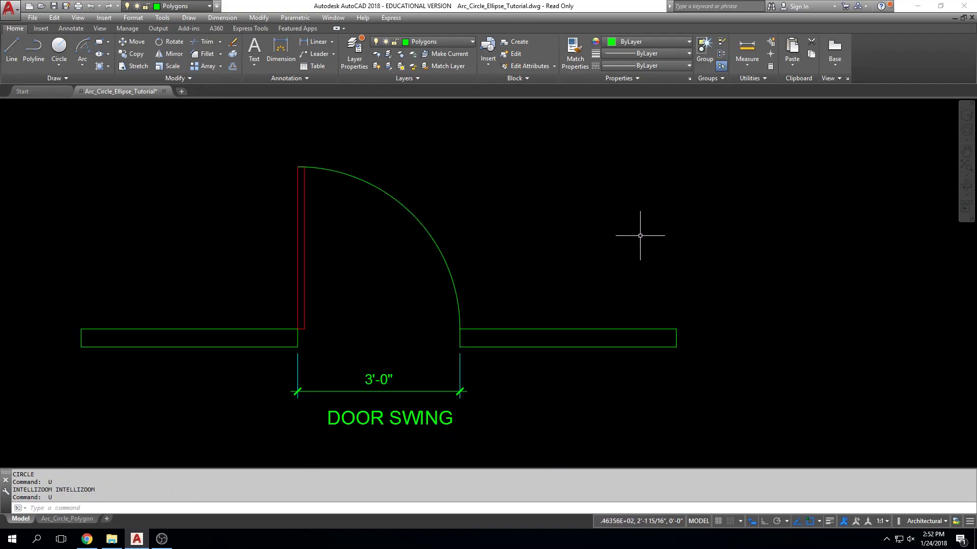
scroll(471, 272, down, 2)
middle_drag(471, 272, 523, 258)
key(Escape)
middle_drag(628, 184, 628, 190)
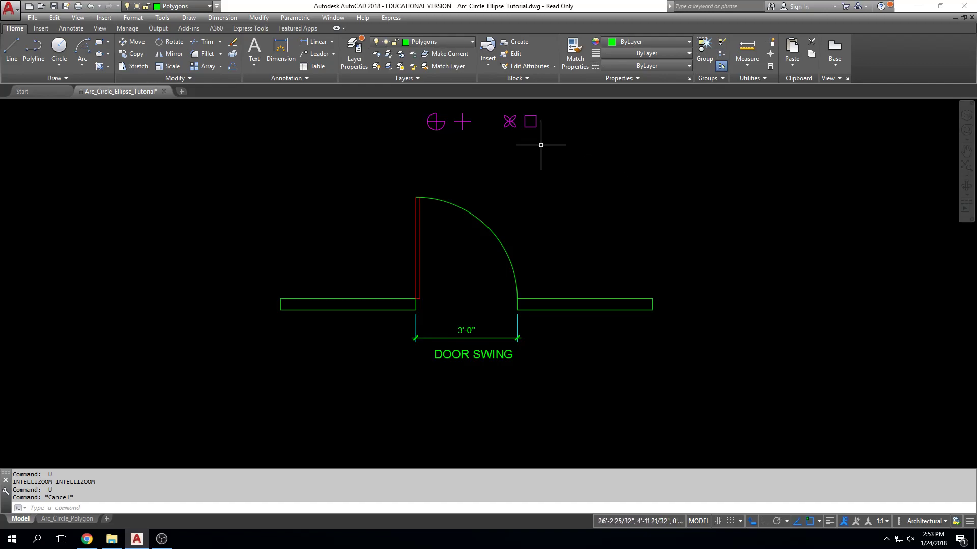
Step: Draw a small square rectangle right of the door swing, then place another rectangle's first corner
click(108, 44)
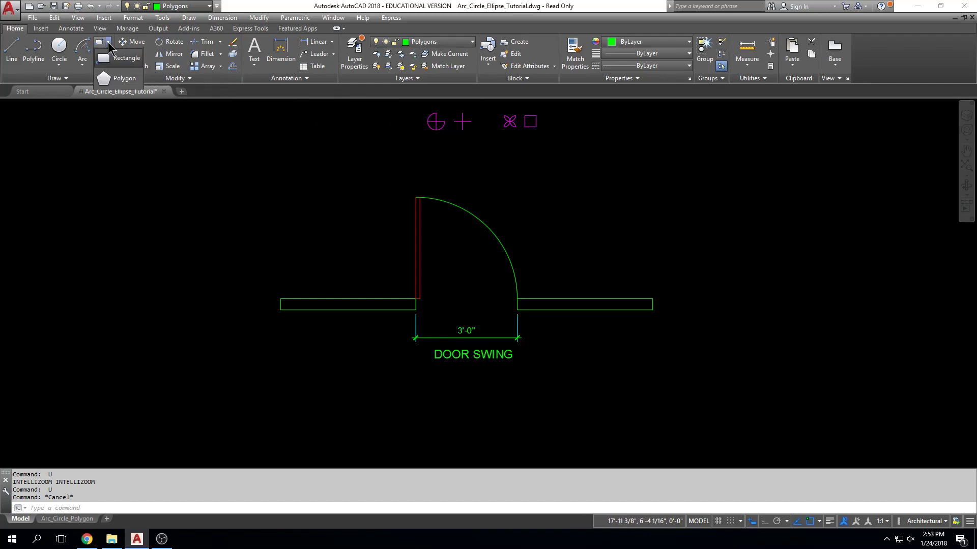
click(117, 58)
click(568, 233)
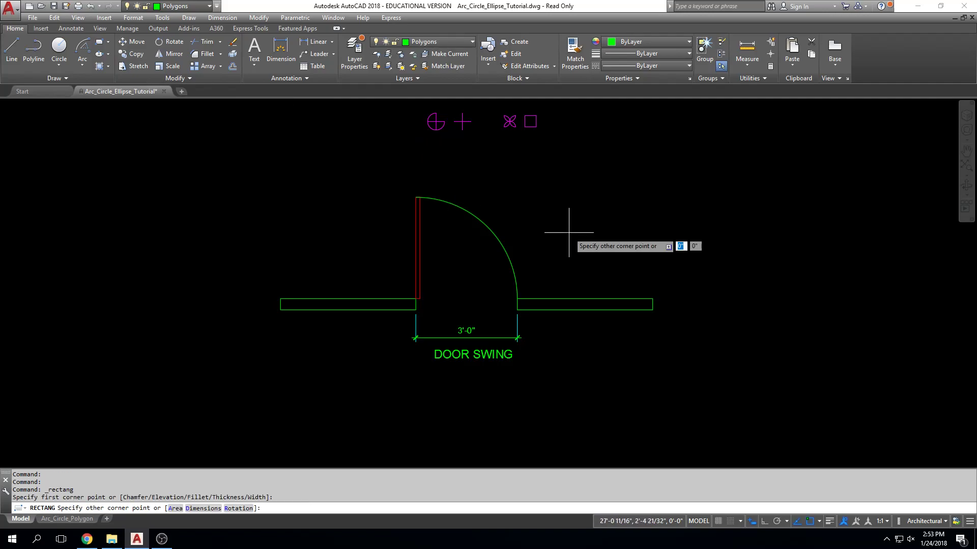
click(656, 162)
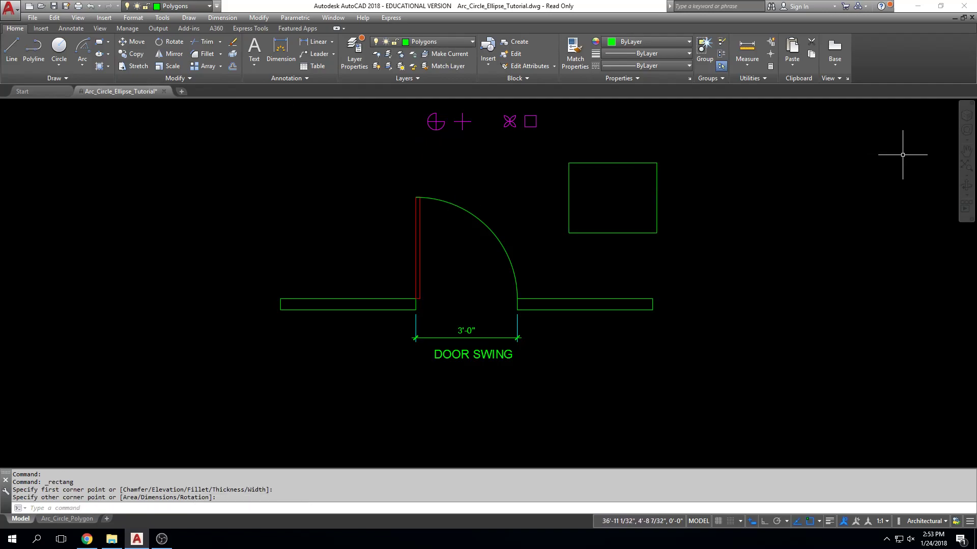
click(102, 43)
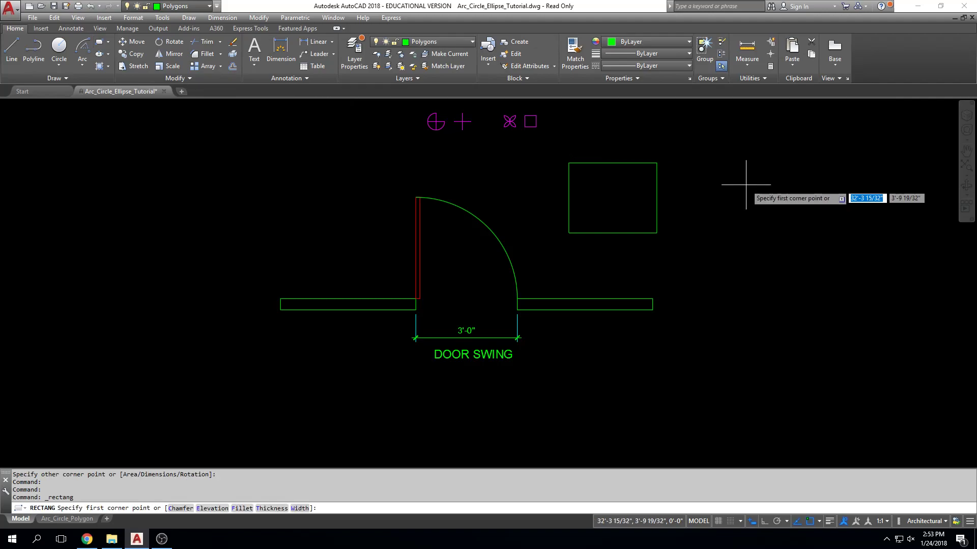
click(732, 256)
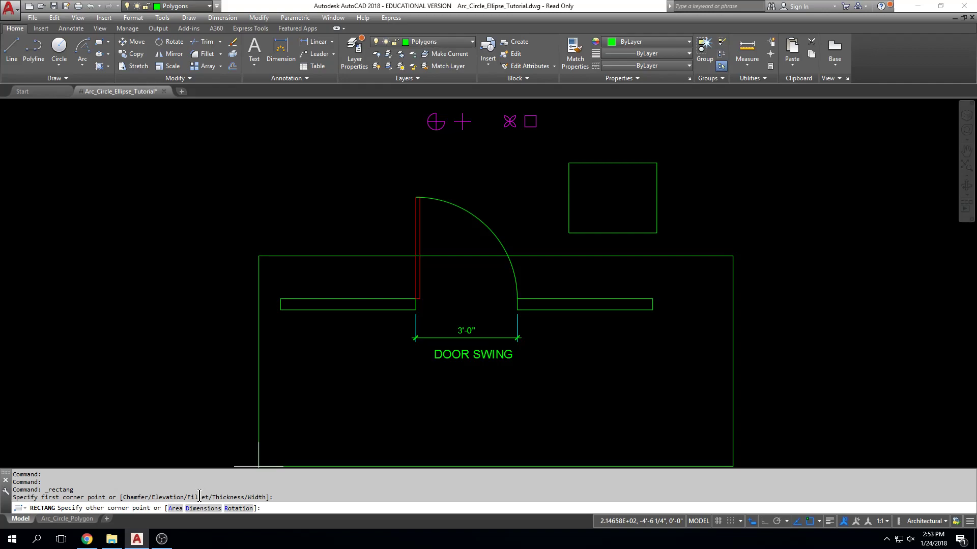
Step: Use the Dimensions option to draw a 36 by 12 rectangle right of the door swing
key(Return)
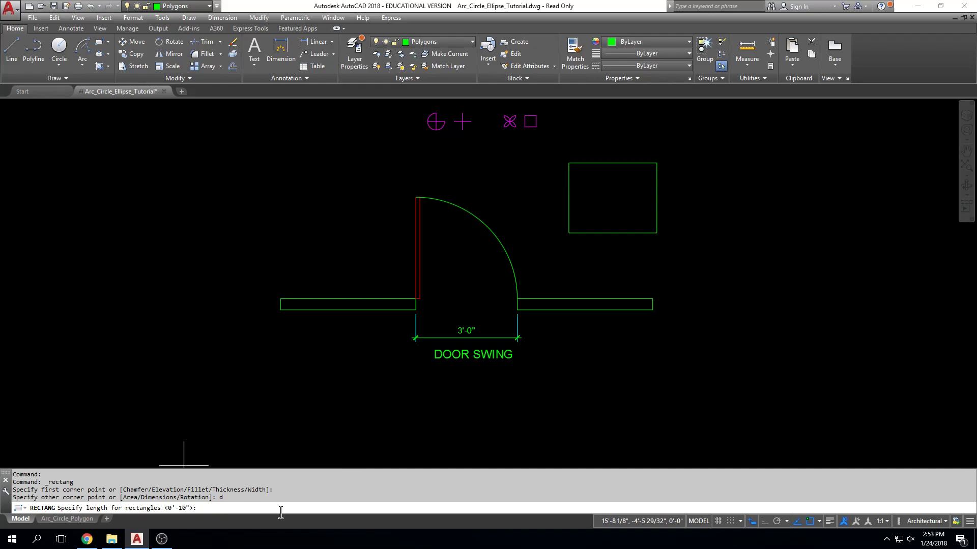
key(Return)
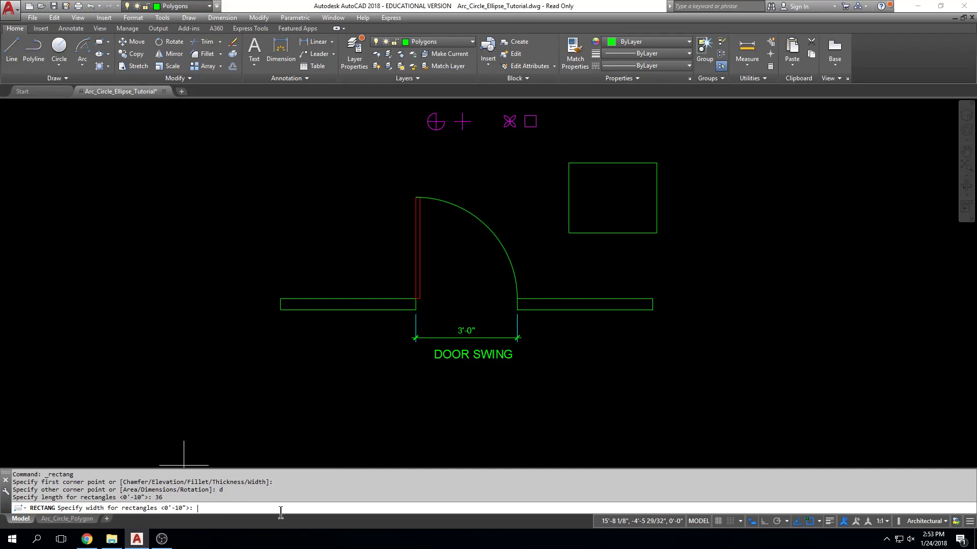
text(12)
key(Return)
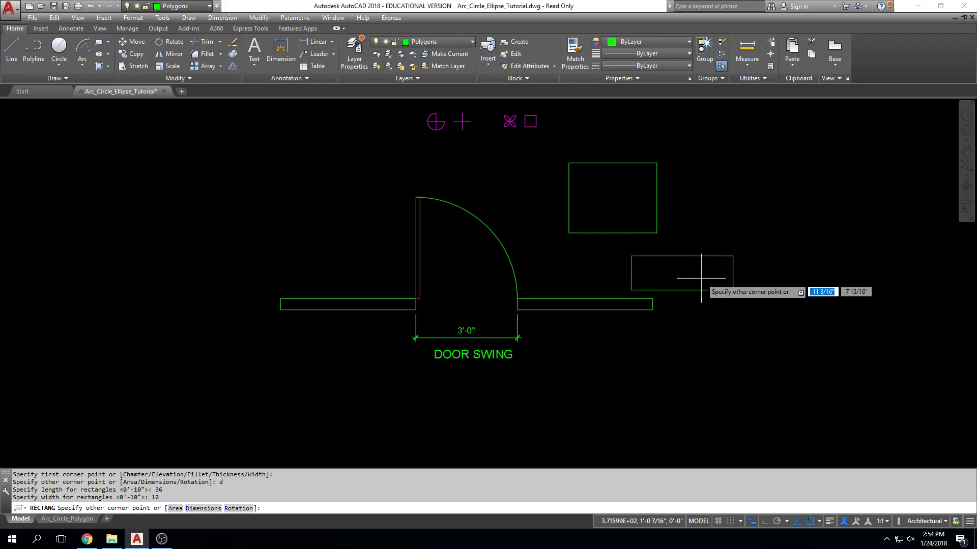
click(792, 277)
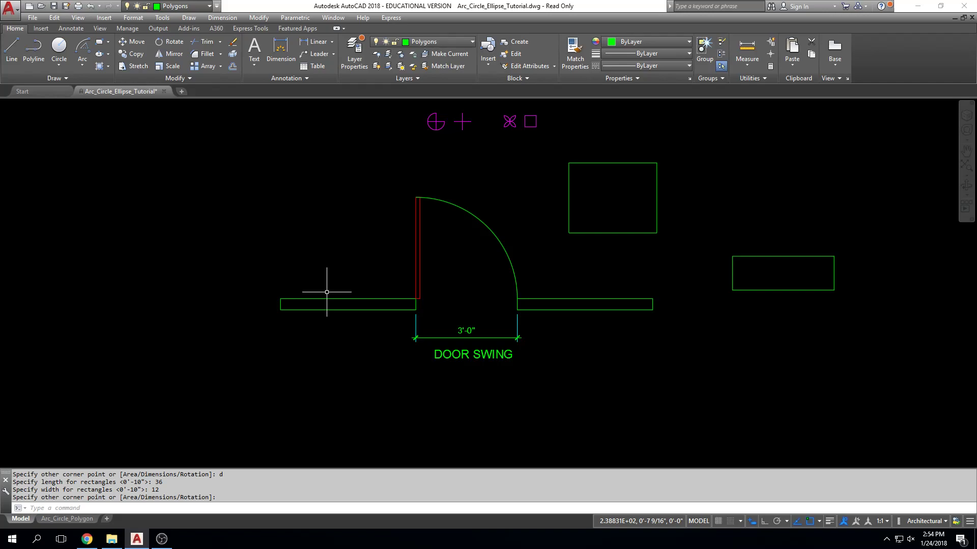
text(rec)
key(Return)
click(95, 347)
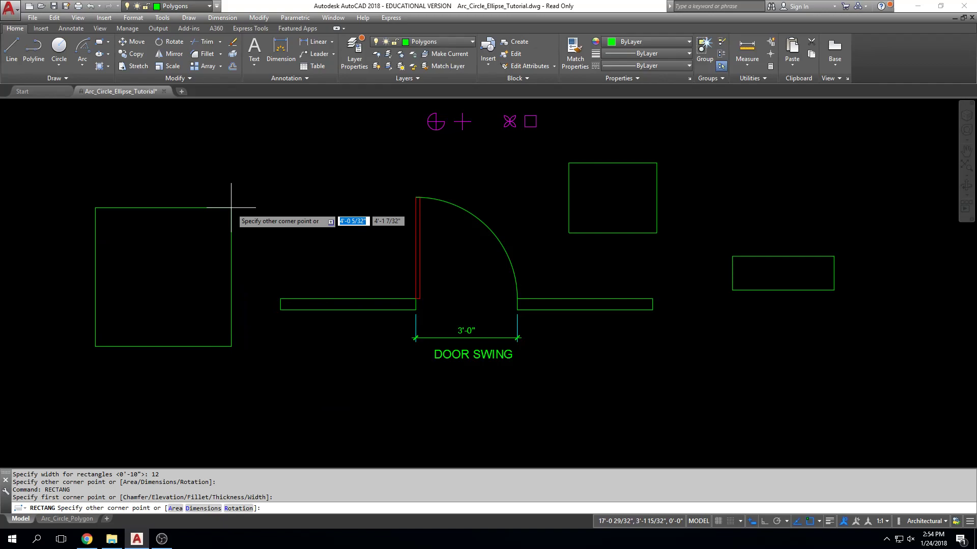
text(@)
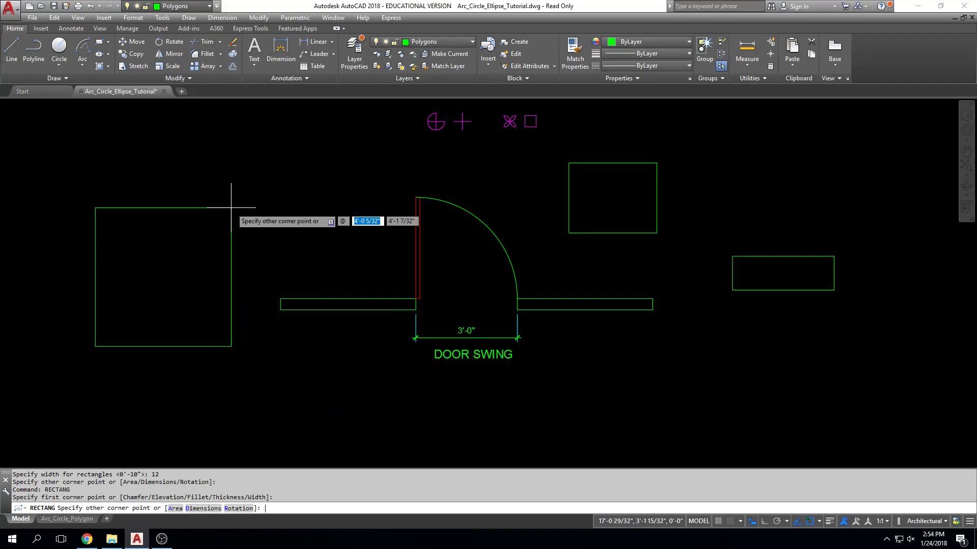
text(24)
key(Tab)
text(24)
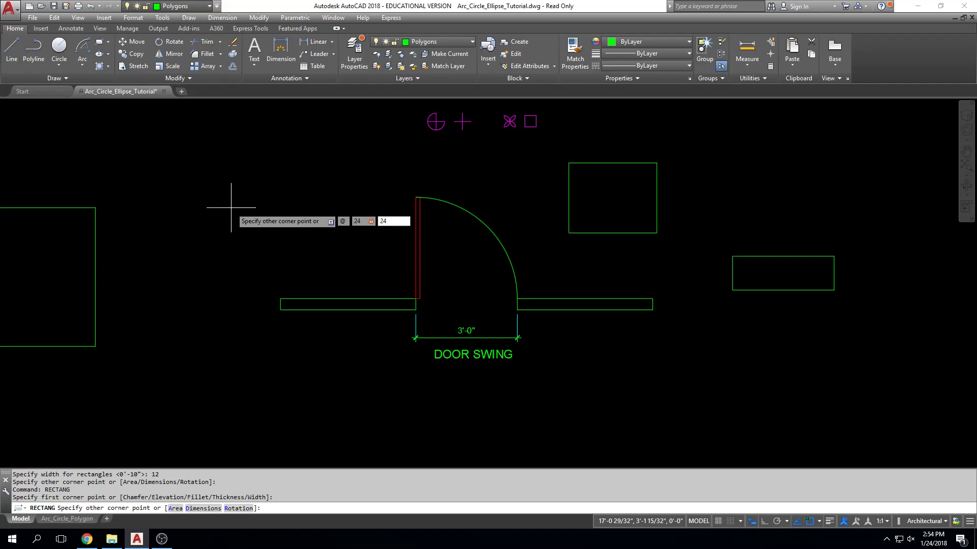
key(Return)
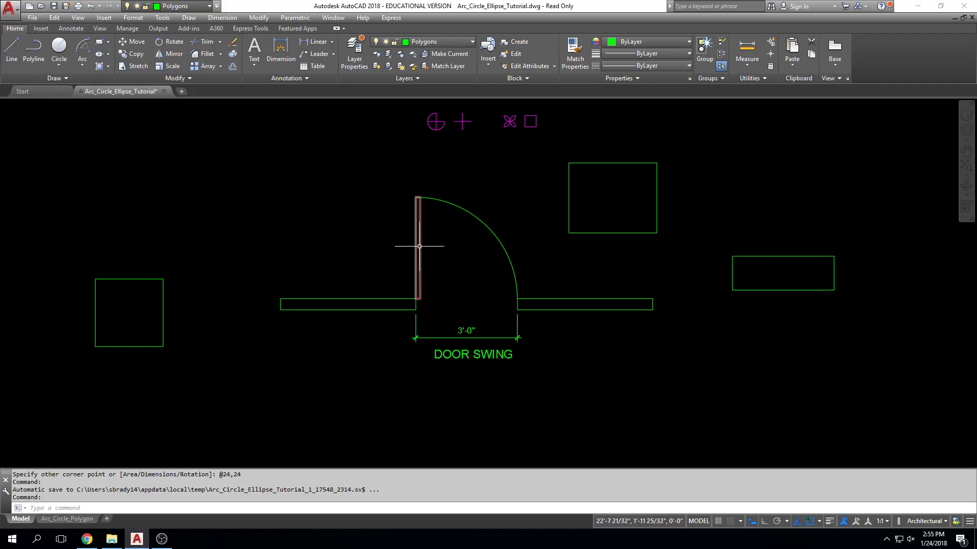
key(Escape)
middle_drag(584, 240, 569, 258)
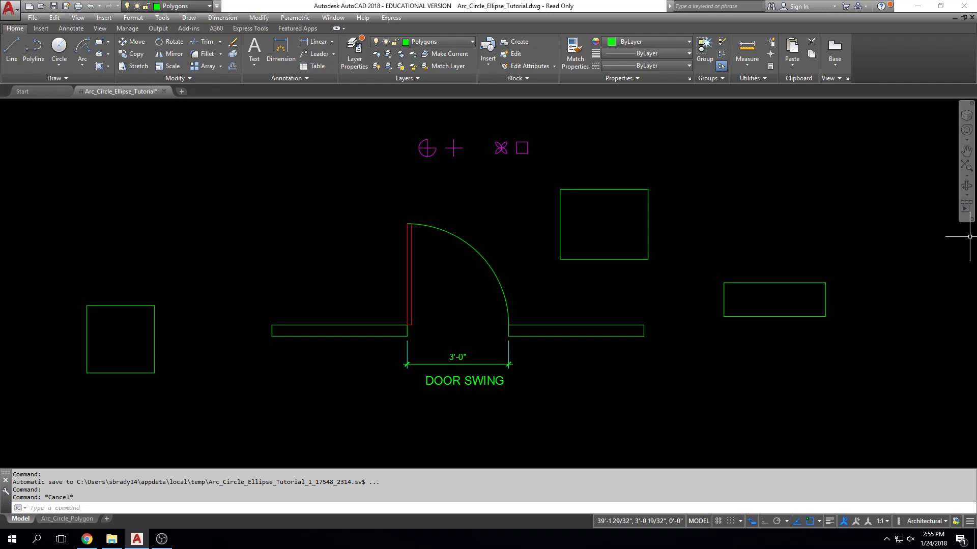
middle_drag(251, 193, 276, 213)
key(Escape)
key(Escape)
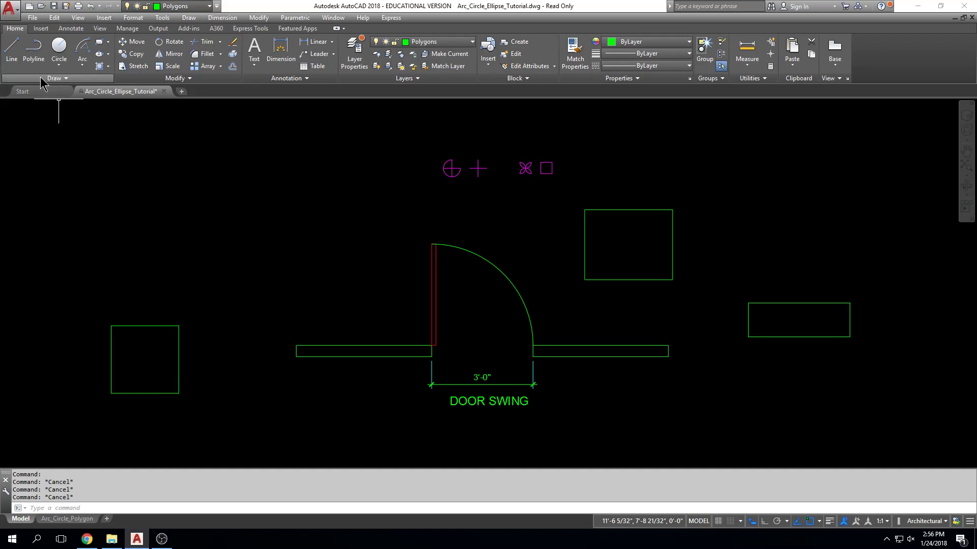
Step: Cancel the active command and switch the Draw panel's rectangle flyout to Polygon
key(Escape)
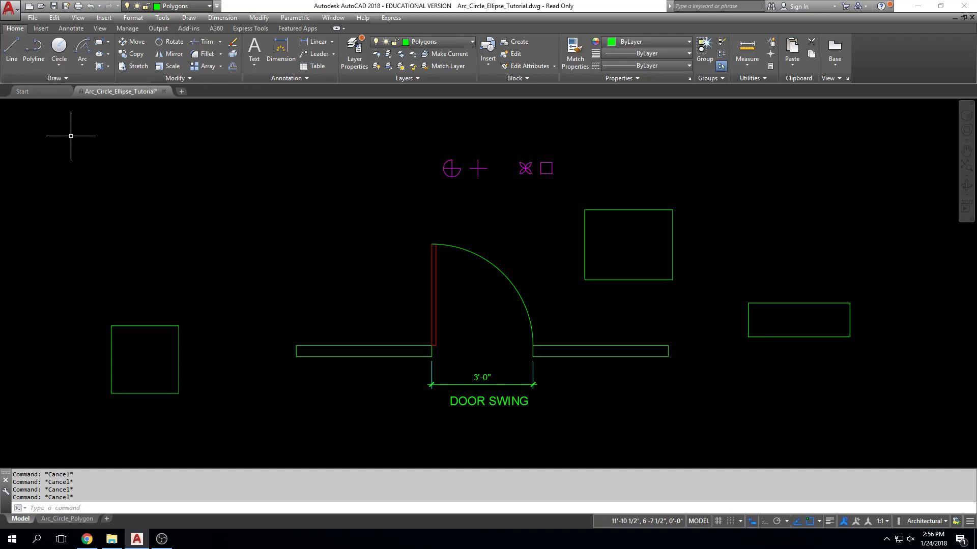
click(108, 42)
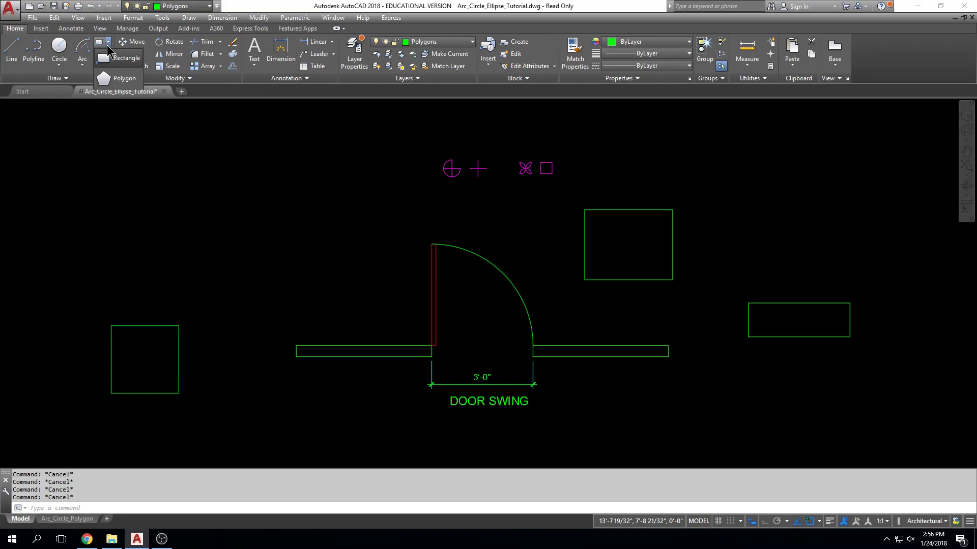
click(125, 78)
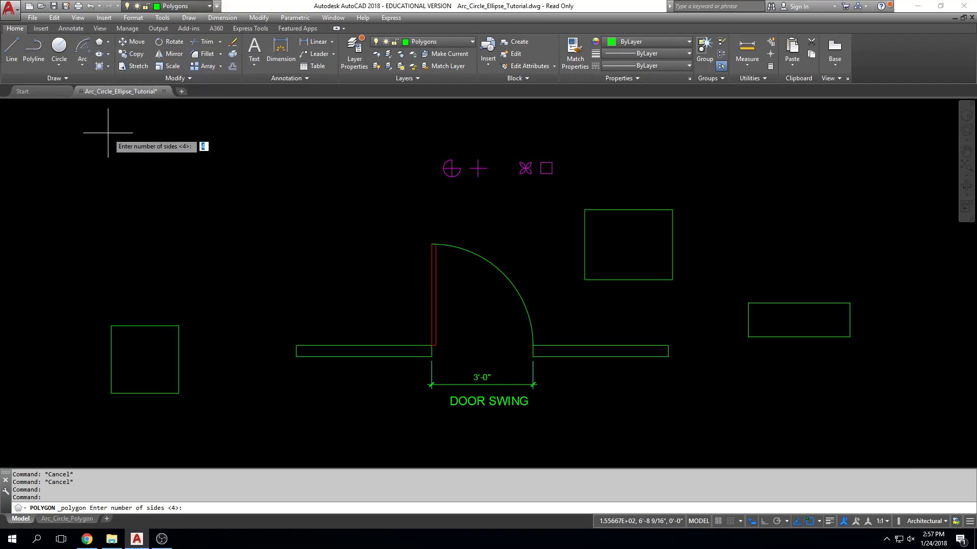
click(108, 42)
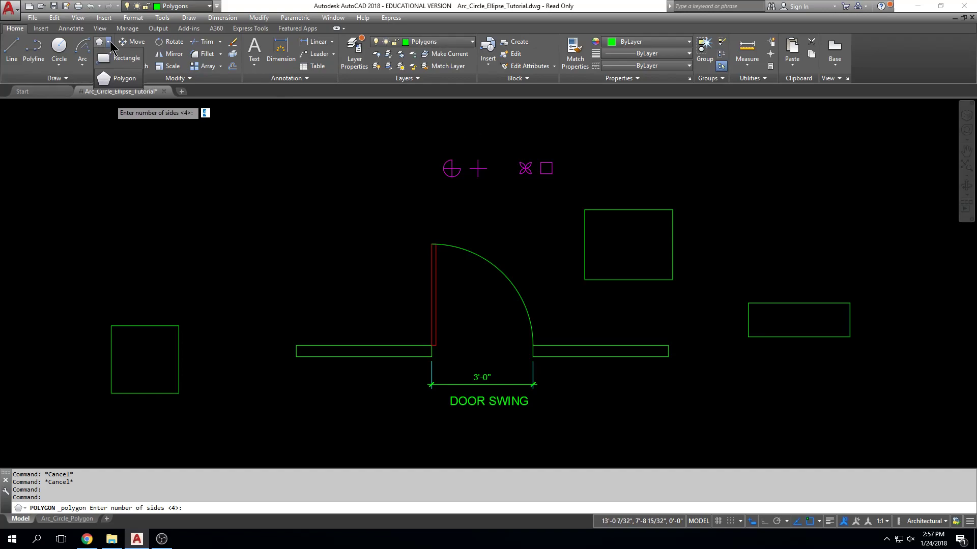
click(115, 76)
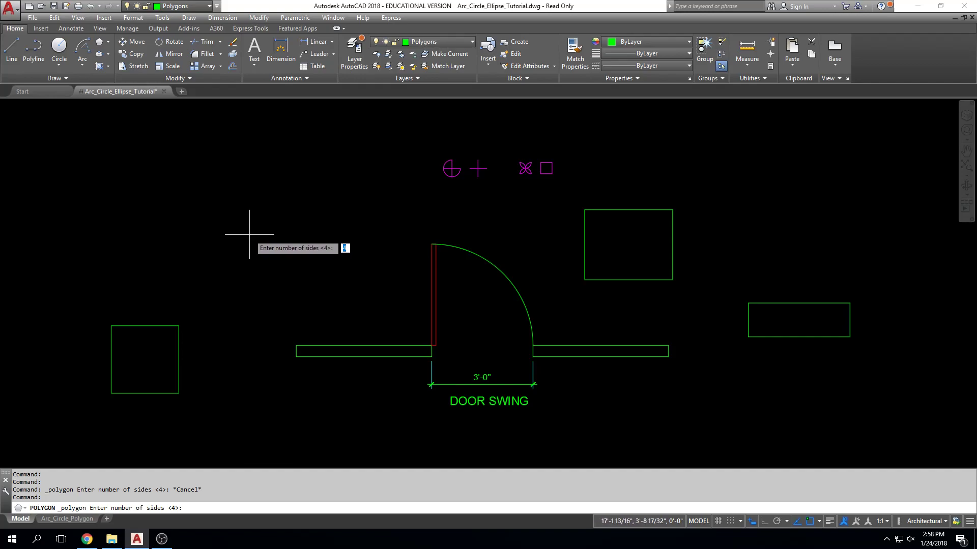
text(3)
Step: Draw a 3-sided polygon above the left square, inscribed in a circle of radius 24
key(Return)
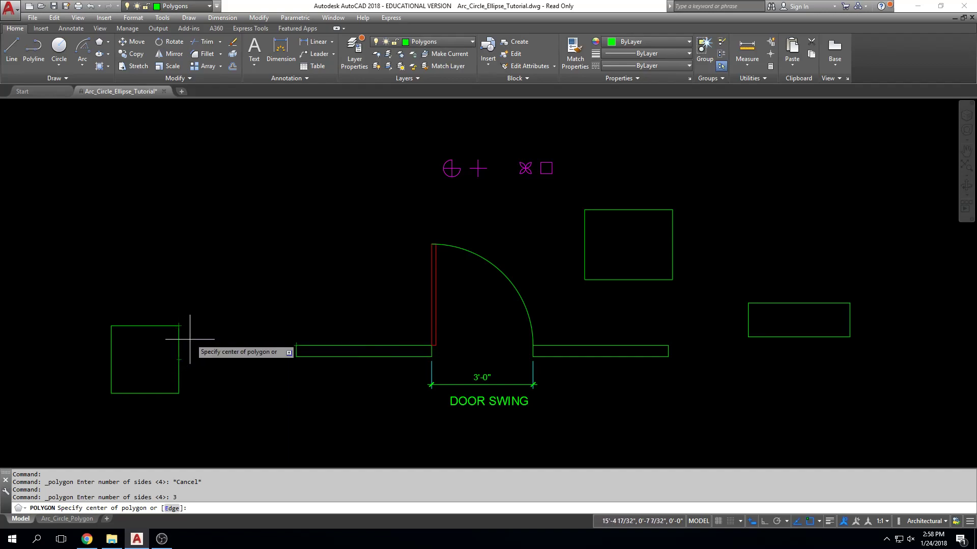
click(241, 214)
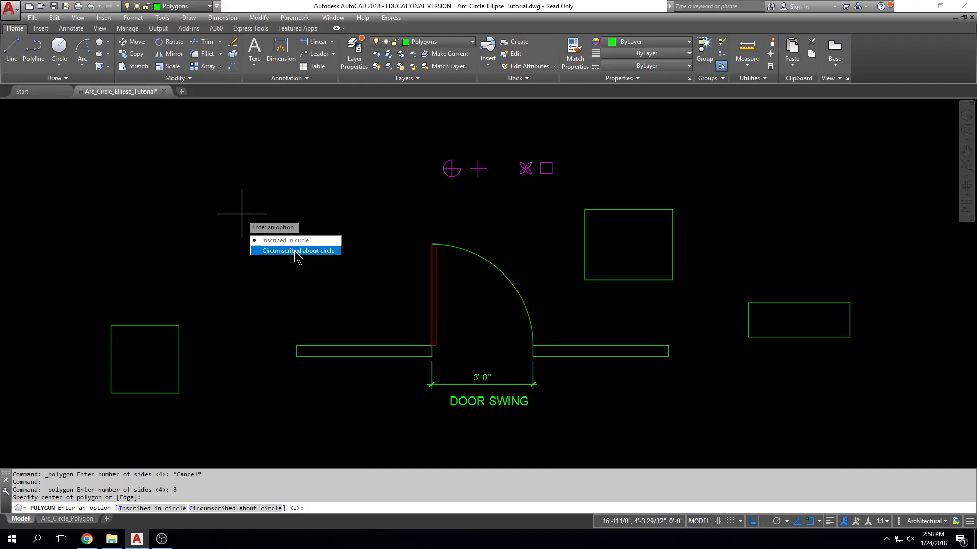
key(Return)
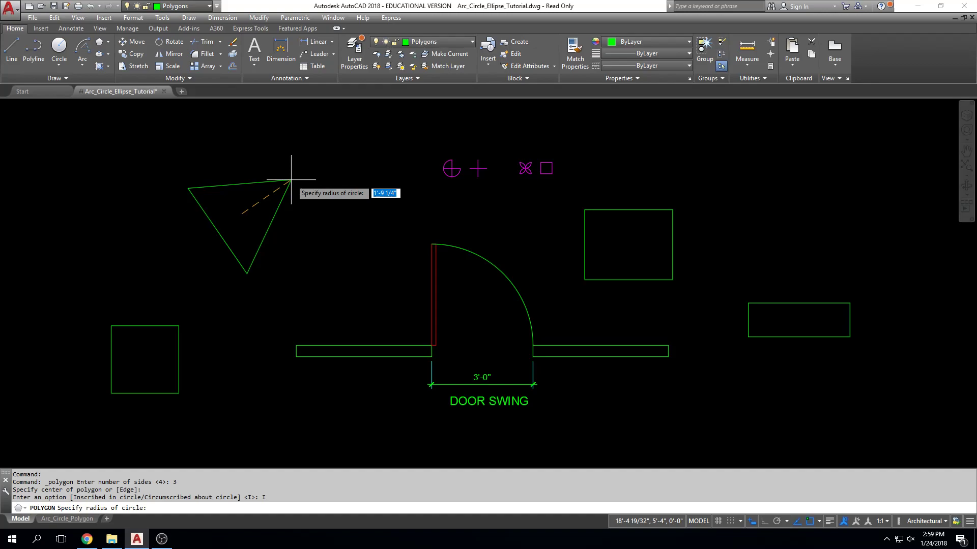
text(24)
key(Return)
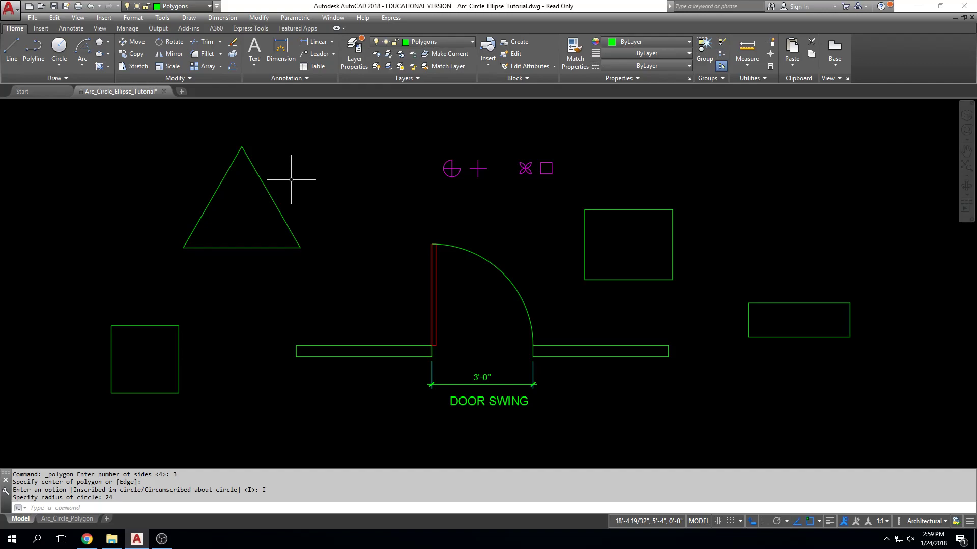
Step: Start an 8-sided polygon and zoom in closely on the small square
middle_drag(219, 181, 427, 185)
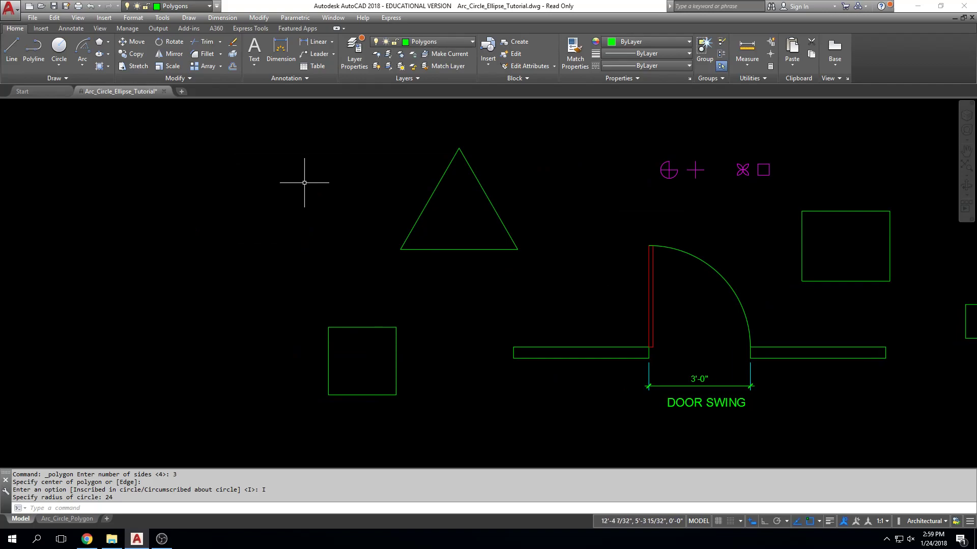
click(105, 44)
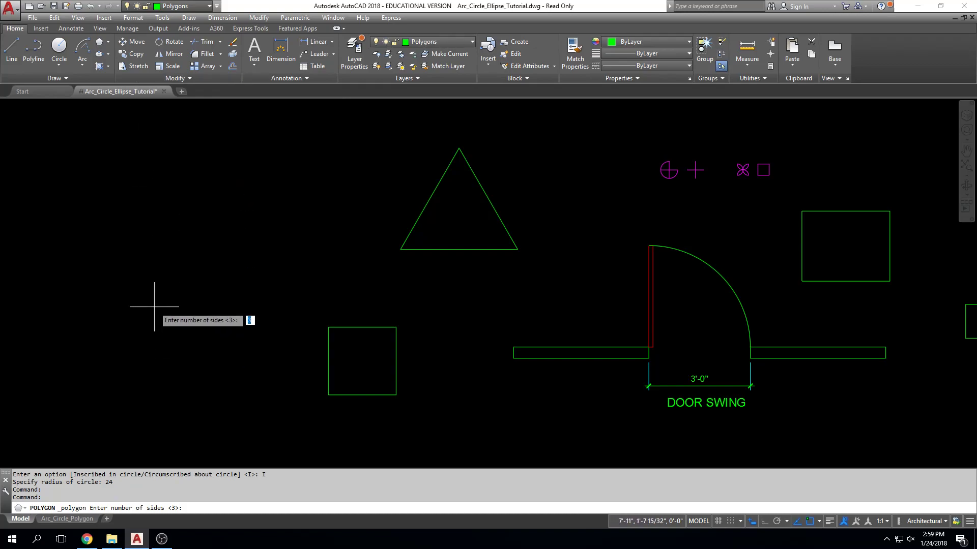
text(8)
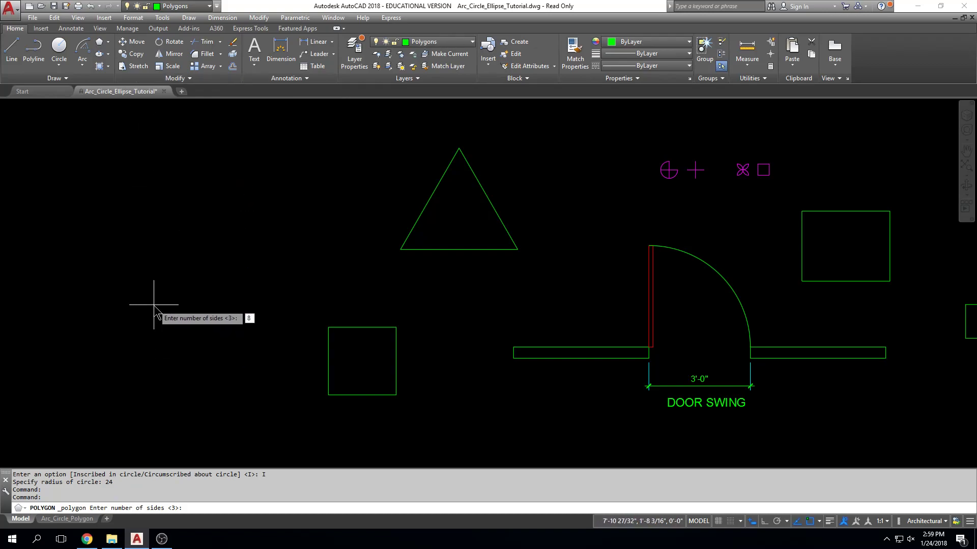
key(Return)
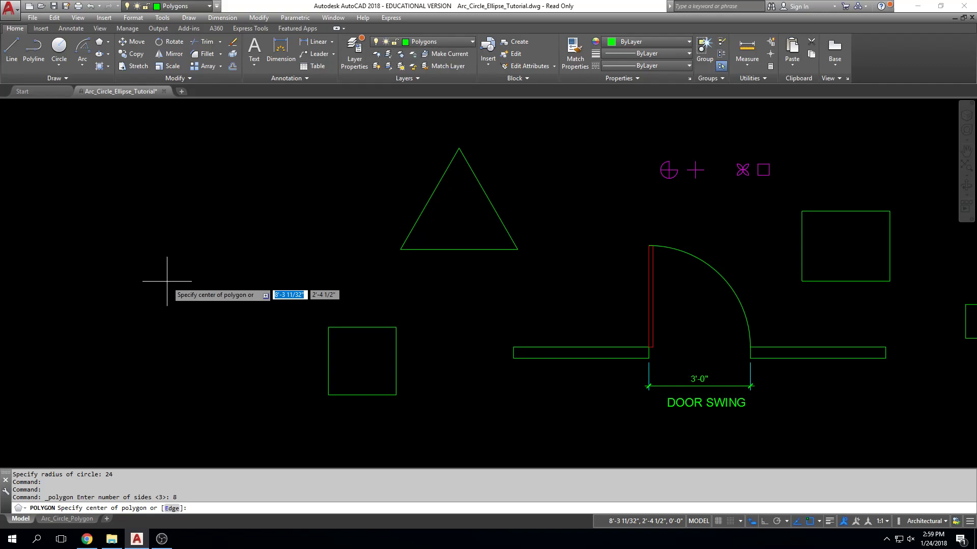
scroll(356, 327, up, 4)
middle_drag(356, 327, 371, 211)
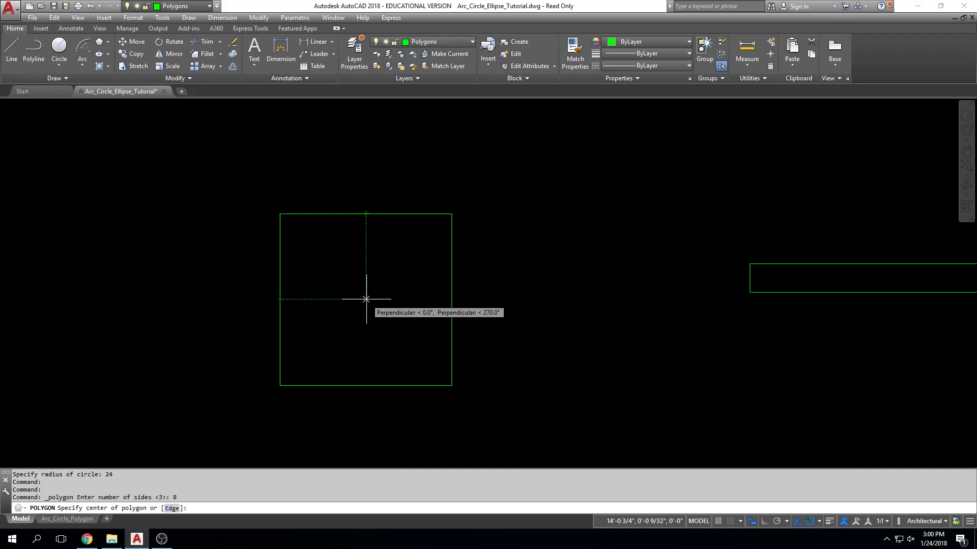
Step: Draw an inscribed octagon centred in the square, its radius reaching the square's top midpoint
click(366, 299)
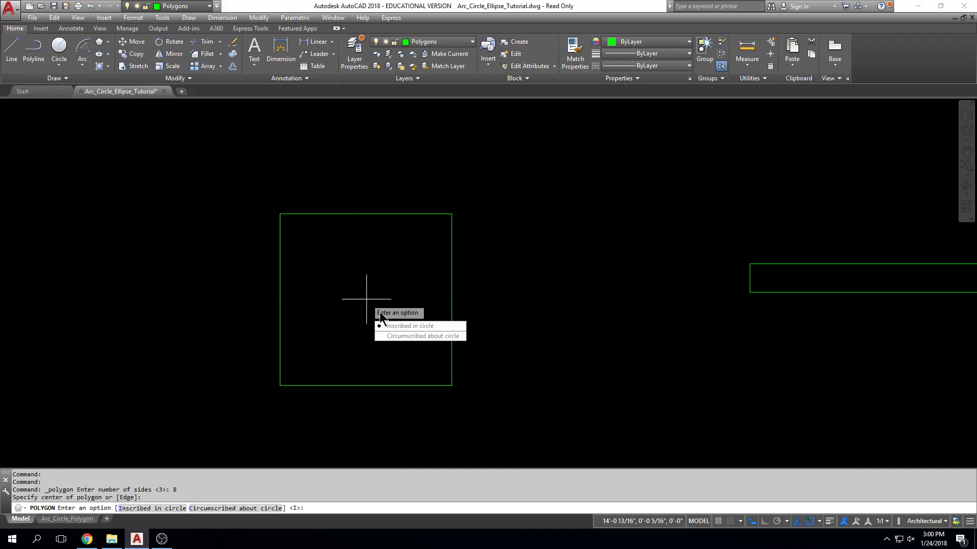
click(407, 326)
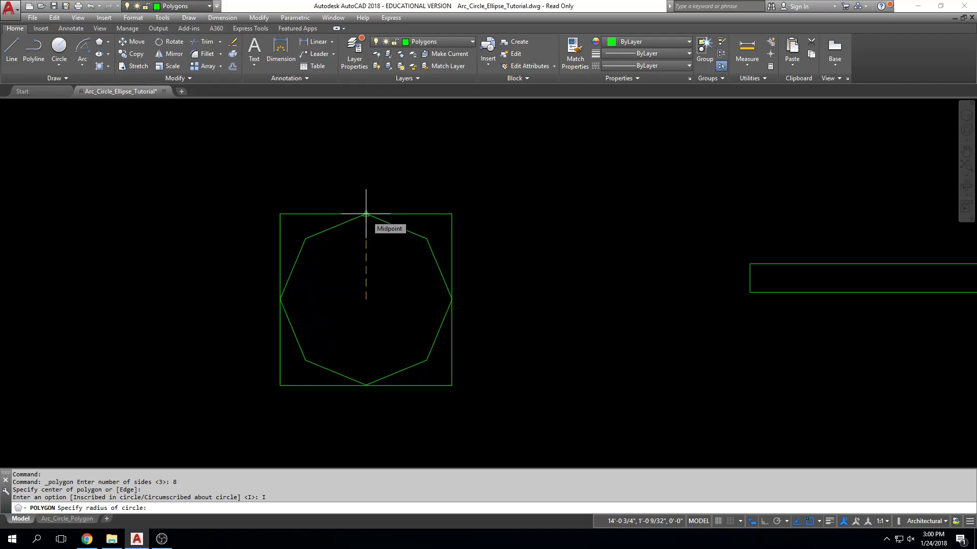
click(366, 214)
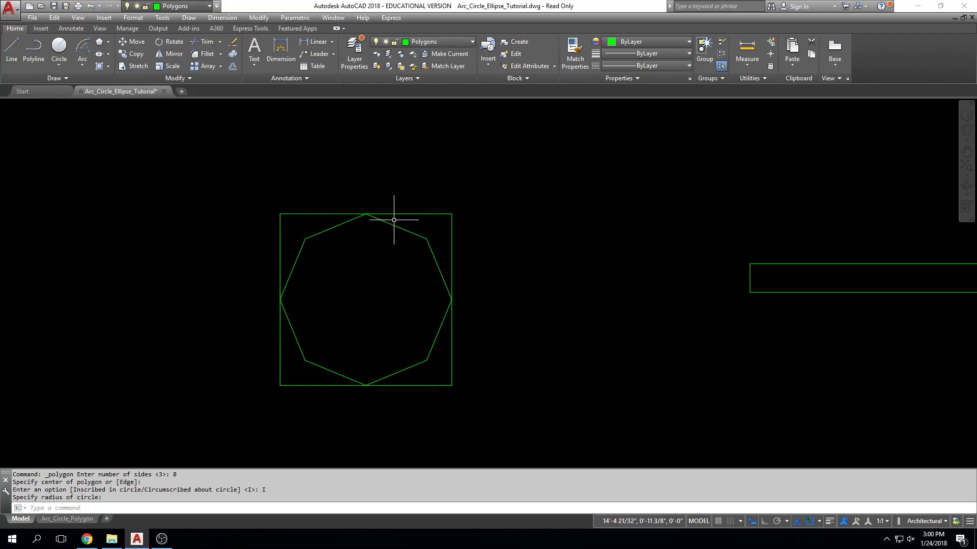
click(366, 215)
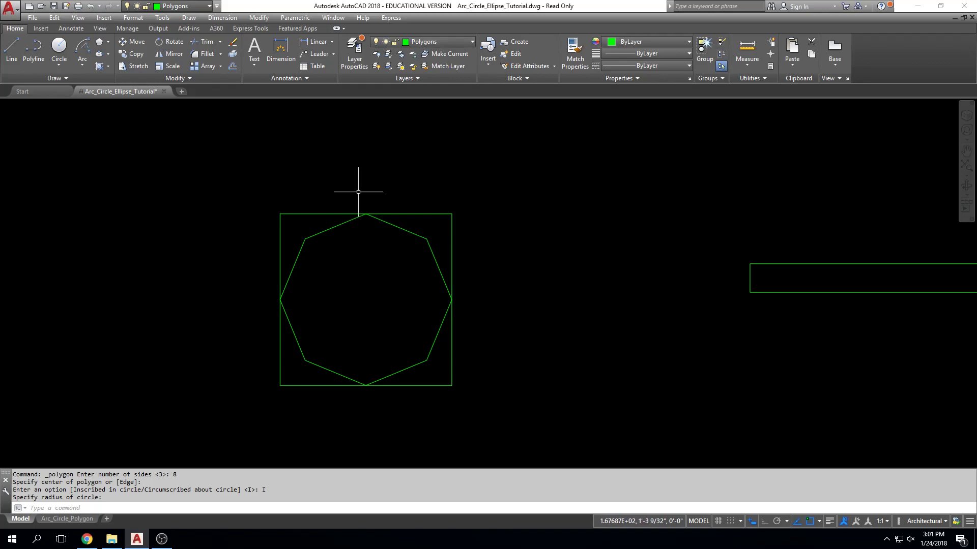
click(335, 227)
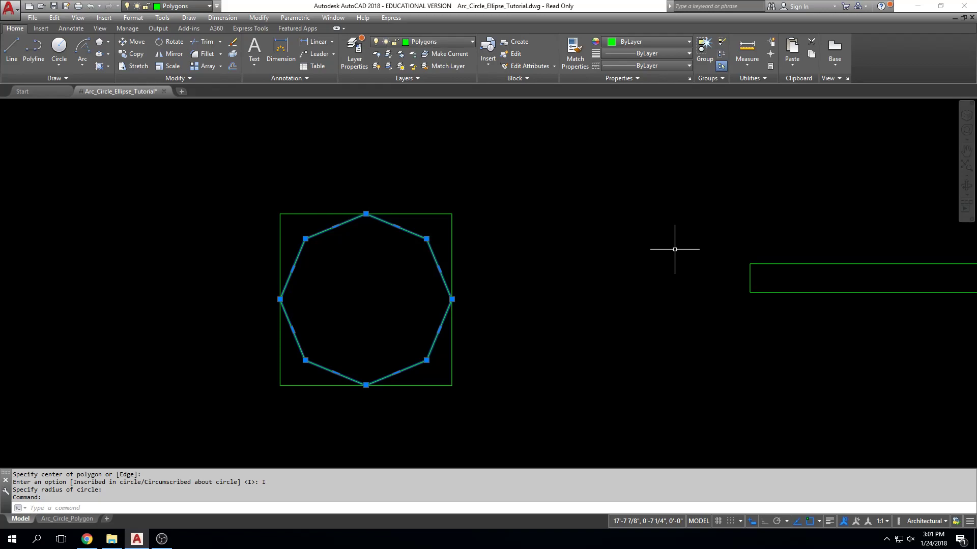
key(Escape)
key(Escape)
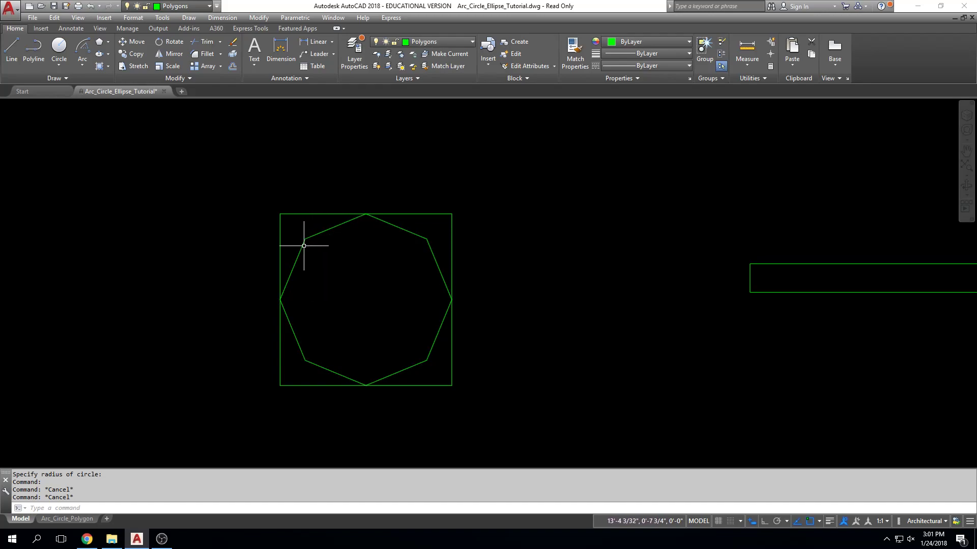
scroll(485, 291, down, 4)
mouse_move(499, 266)
middle_down()
mouse_move(473, 288)
mouse_move(420, 266)
middle_up()
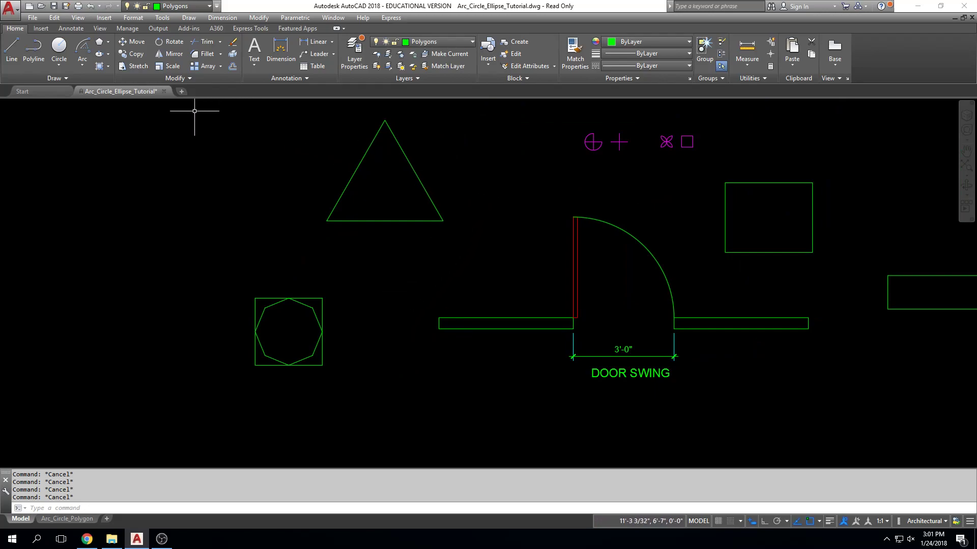
click(109, 42)
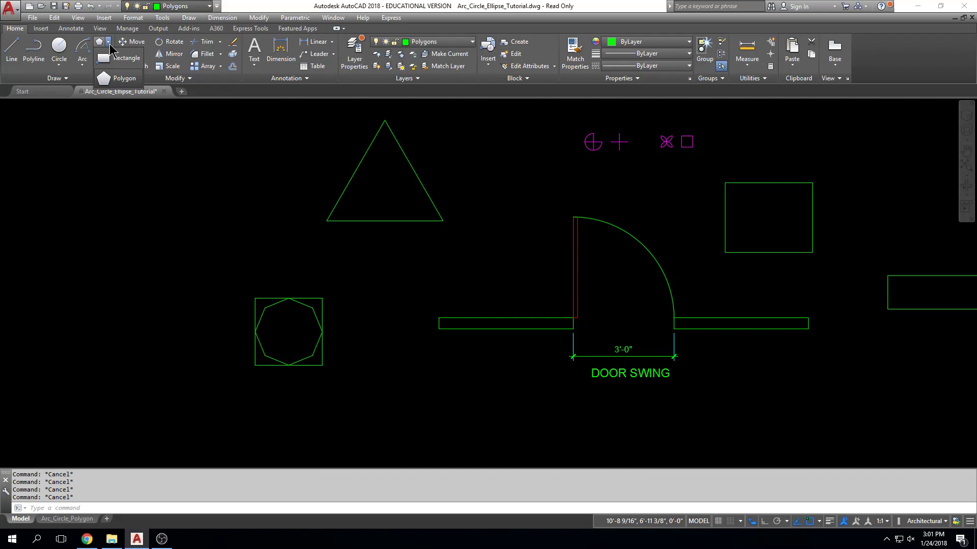
click(114, 78)
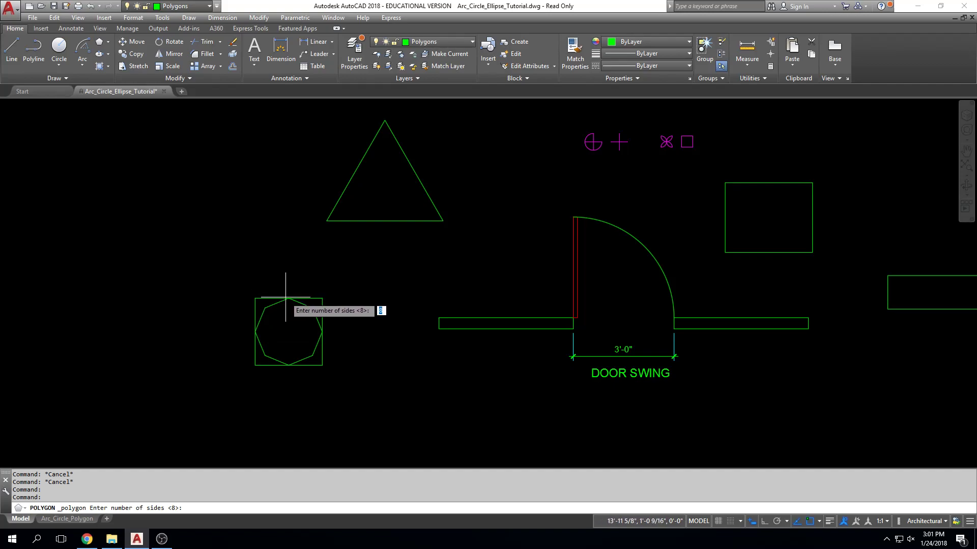
key(Escape)
key(Escape)
key(Escape)
middle_drag(299, 284, 300, 289)
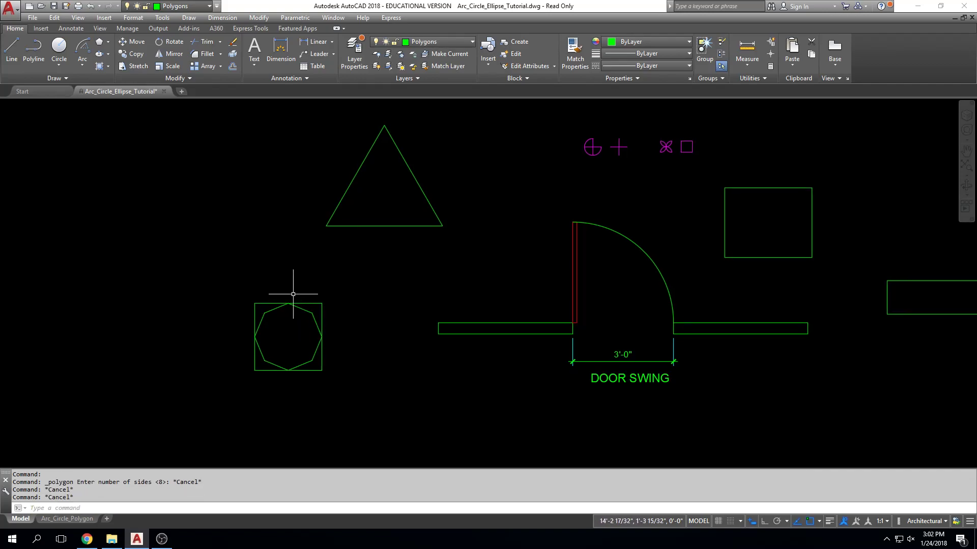
scroll(305, 287, up, 2)
scroll(345, 285, down, 2)
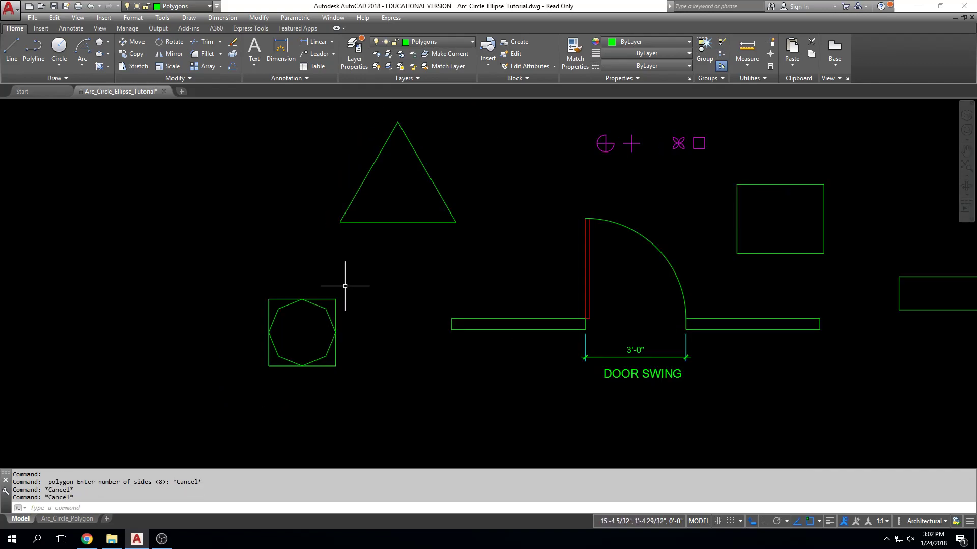
middle_drag(345, 300, 340, 302)
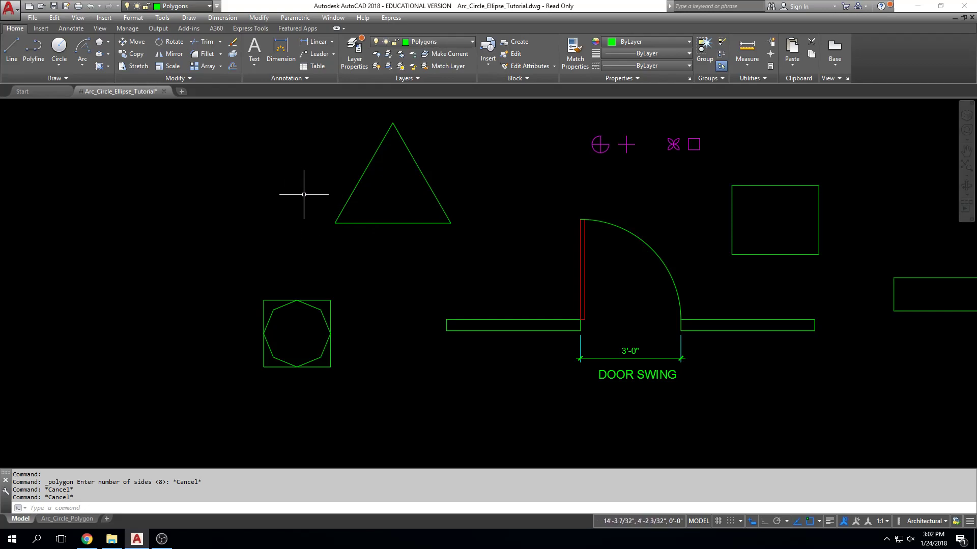
mouse_move(335, 227)
middle_down()
mouse_move(335, 255)
mouse_move(282, 256)
middle_up()
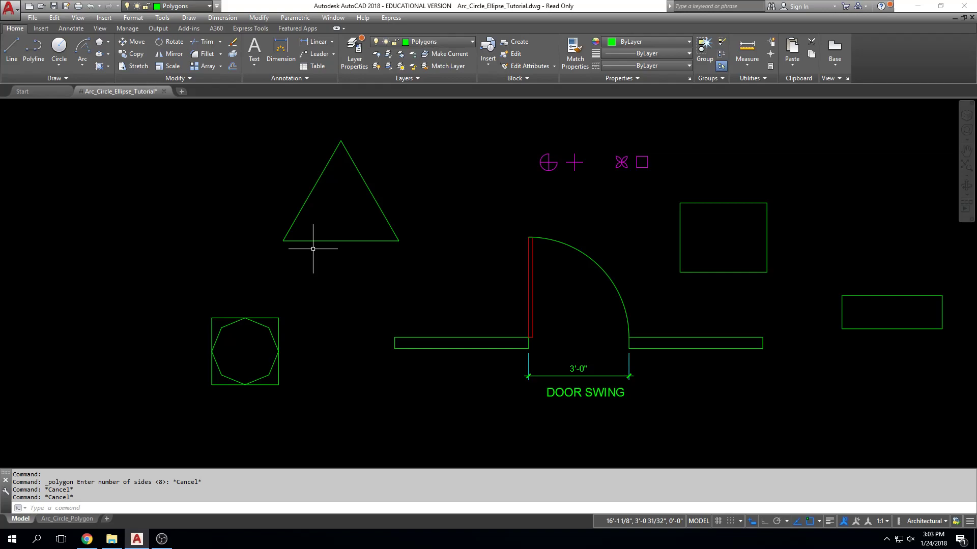
Step: Bring the triangle to the middle of the view and select it by its edge
middle_drag(385, 189, 388, 194)
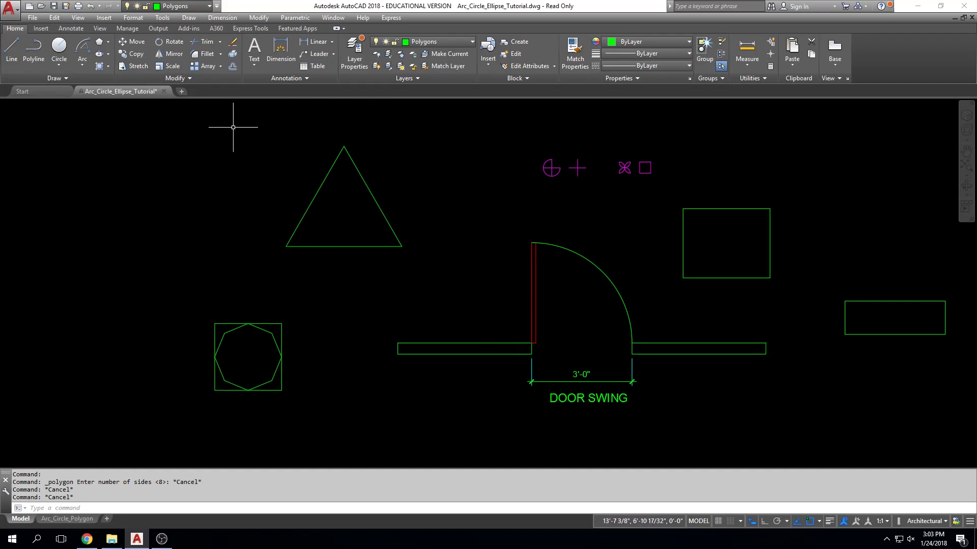
middle_drag(297, 255, 488, 299)
click(584, 200)
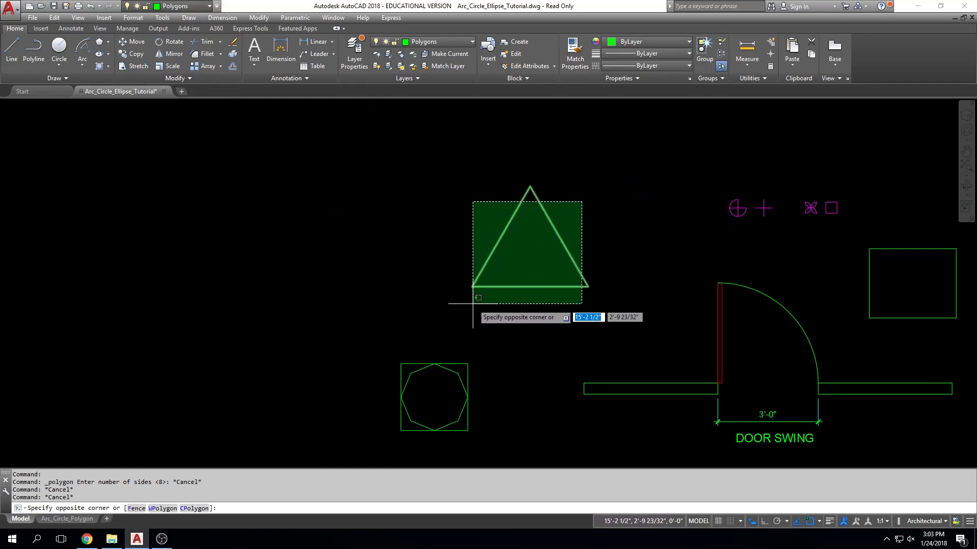
click(469, 298)
click(613, 158)
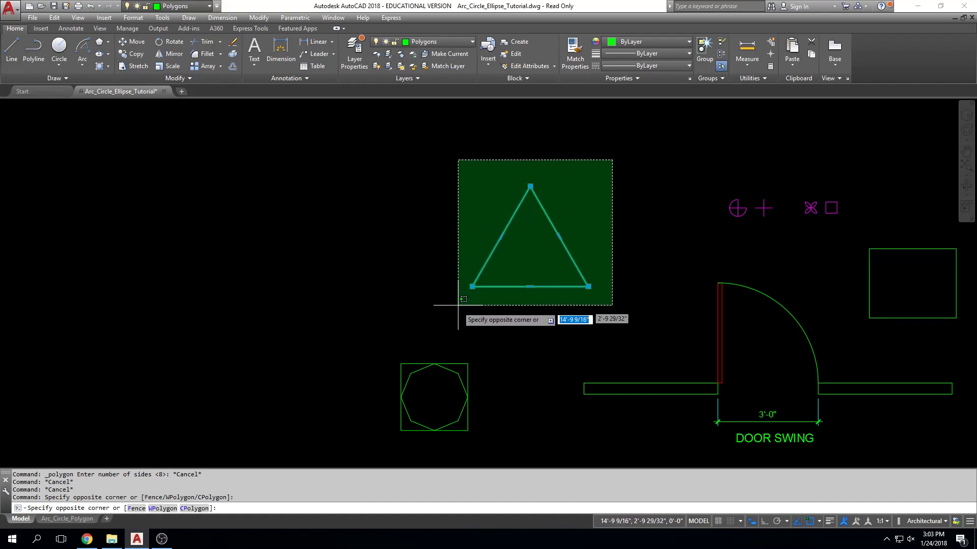
click(448, 317)
click(396, 324)
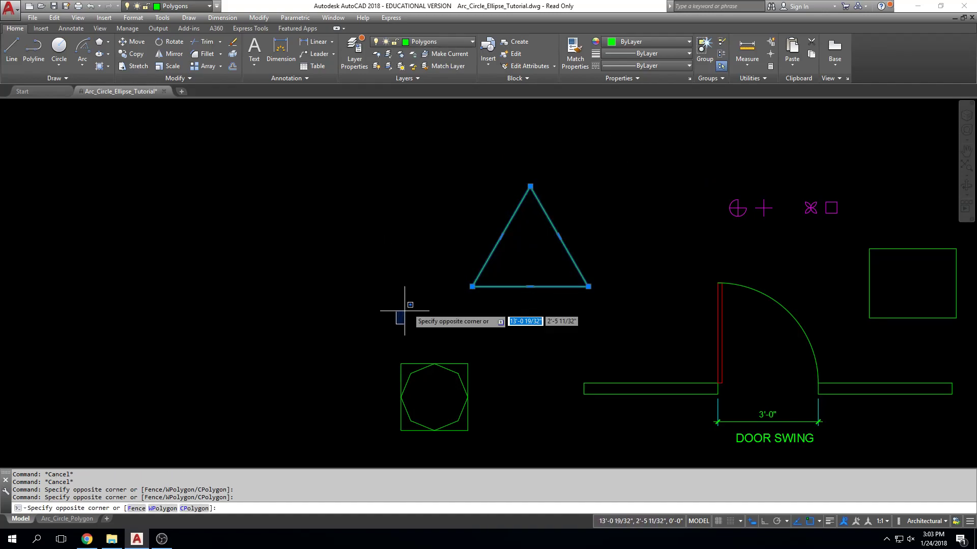
click(639, 142)
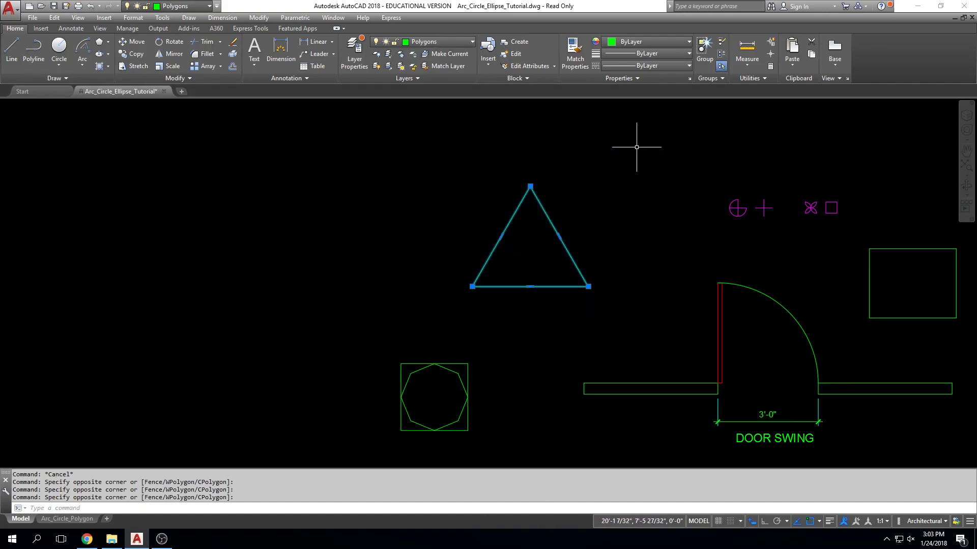
key(Escape)
key(Escape)
click(540, 206)
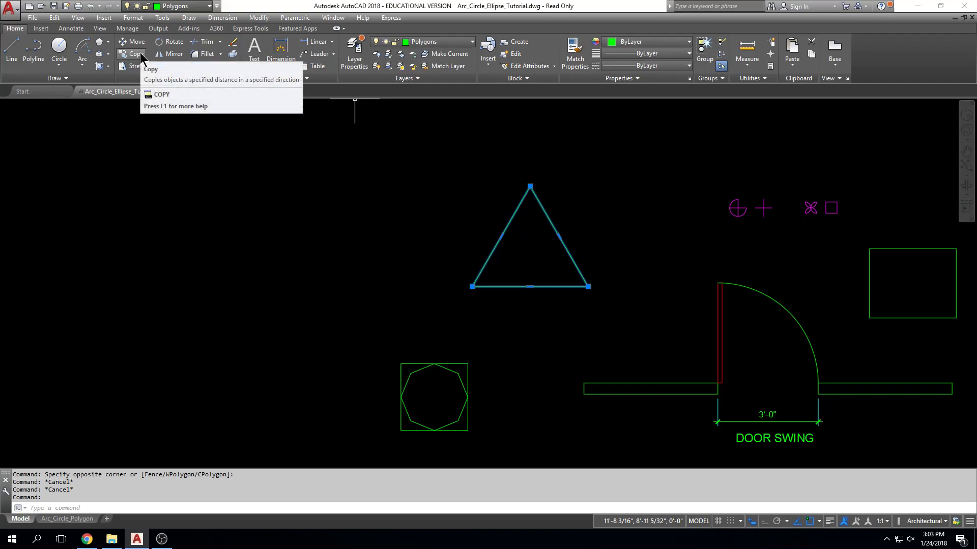
Step: Copy the triangle with CO five times in an overlapping row stepping down to the left
text(copy)
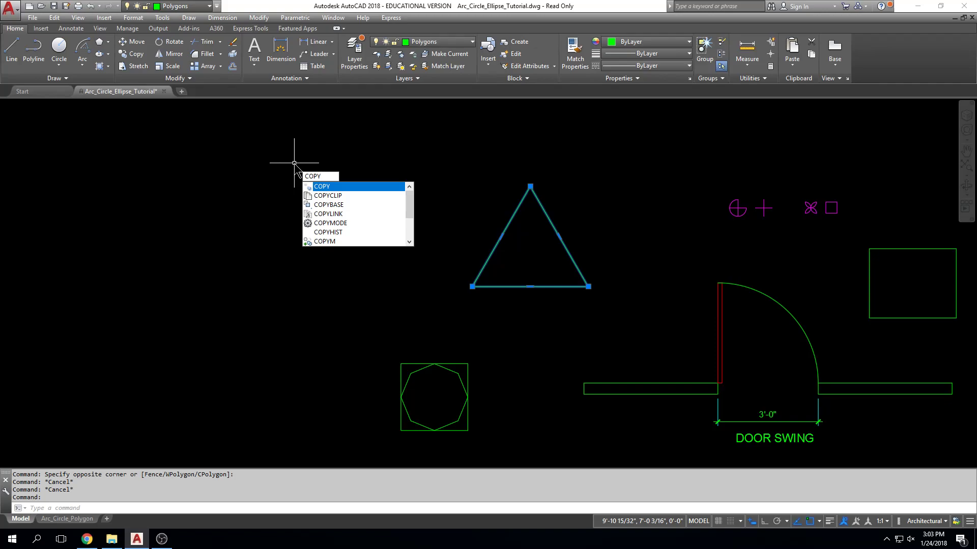
key(BackSpace)
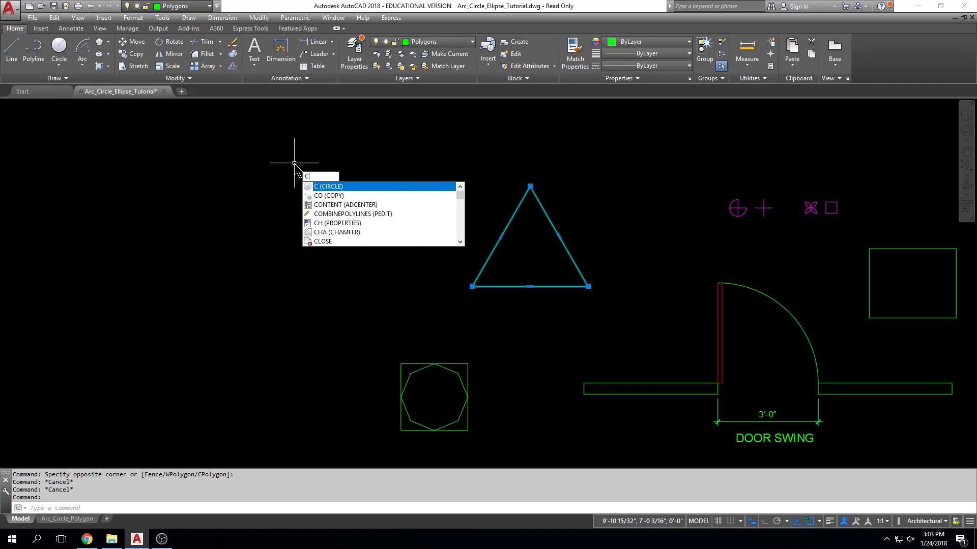
text(o)
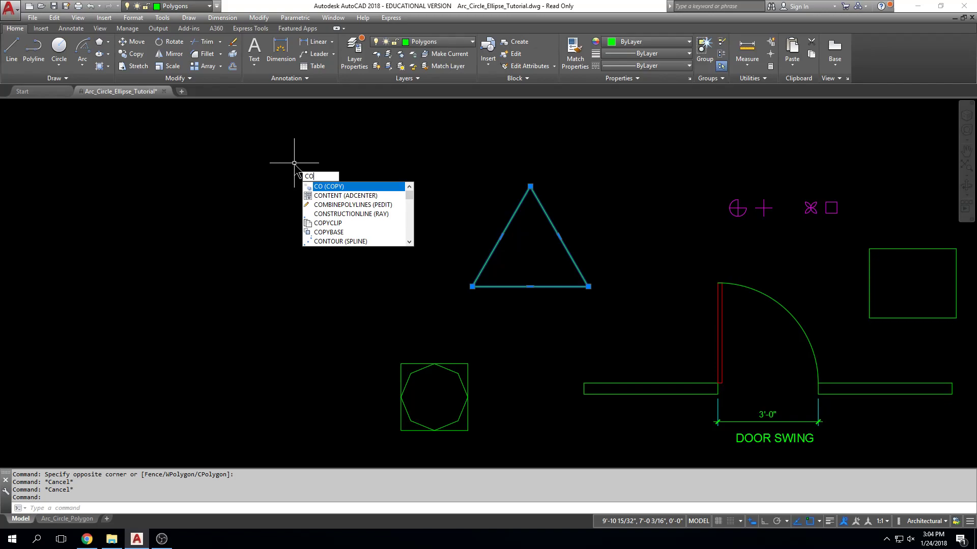
key(Return)
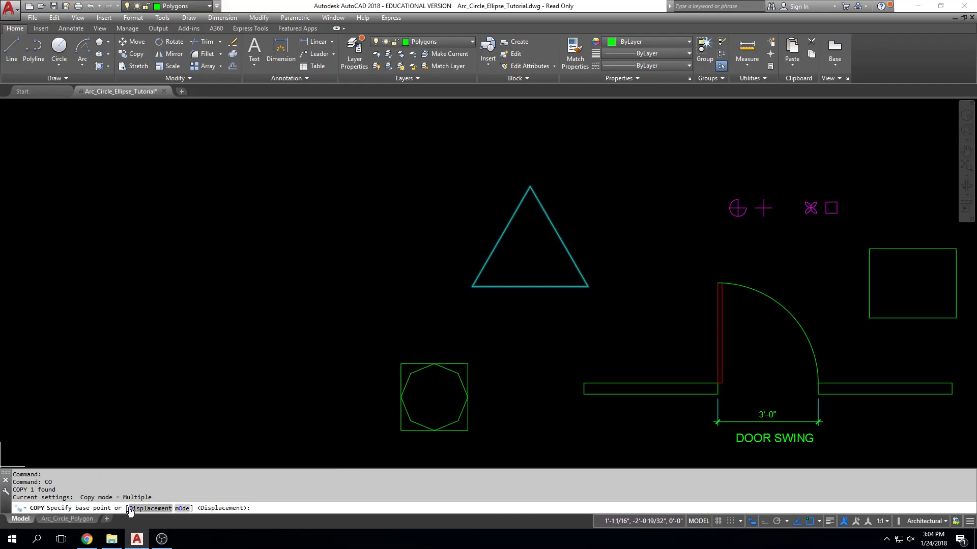
click(428, 132)
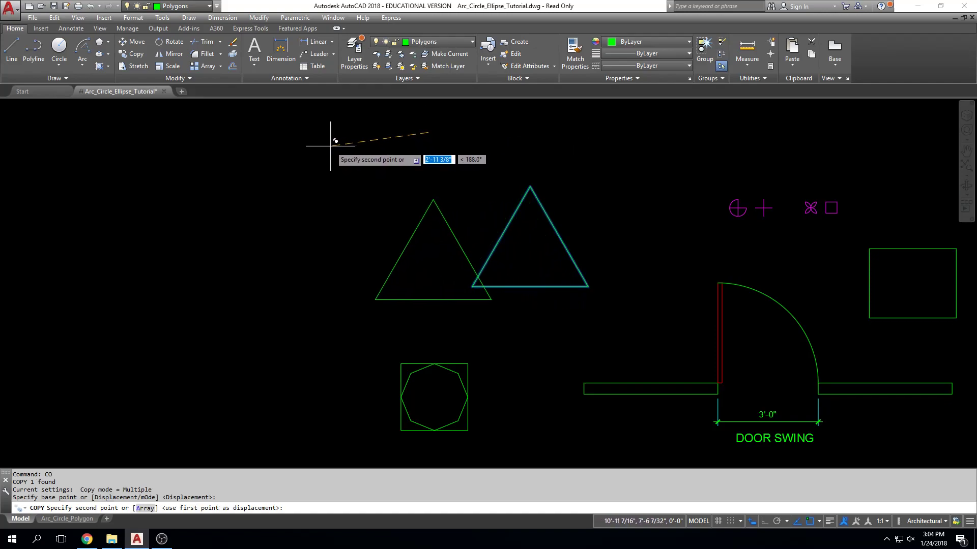
click(223, 138)
click(179, 139)
click(134, 157)
click(87, 186)
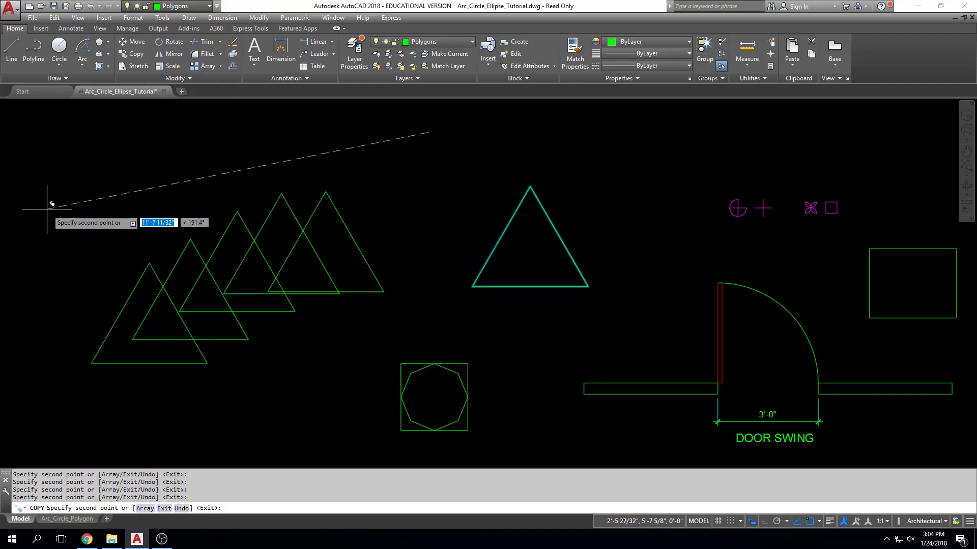
click(46, 208)
key(Escape)
key(Escape)
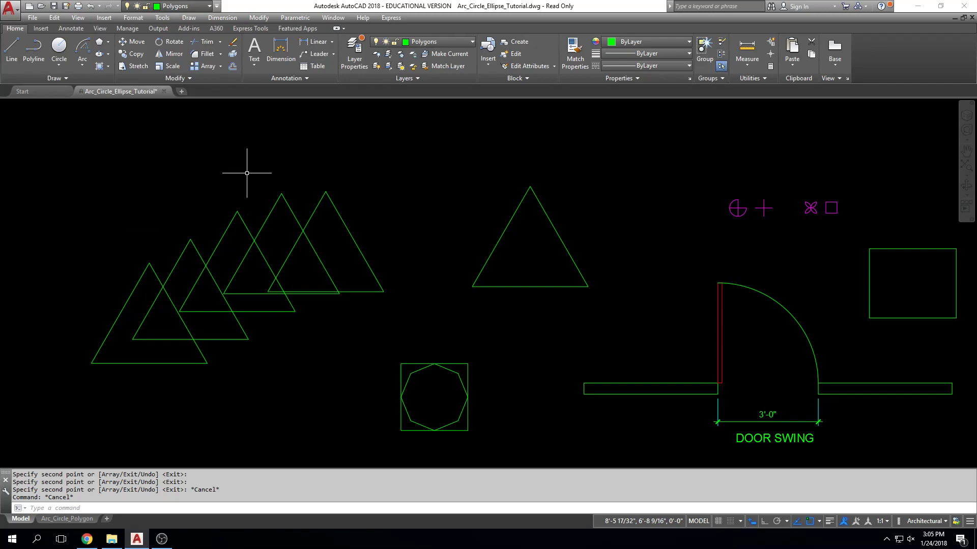
Step: Copy the triangle from its top vertex so its apex touches the door's wall line below
click(599, 163)
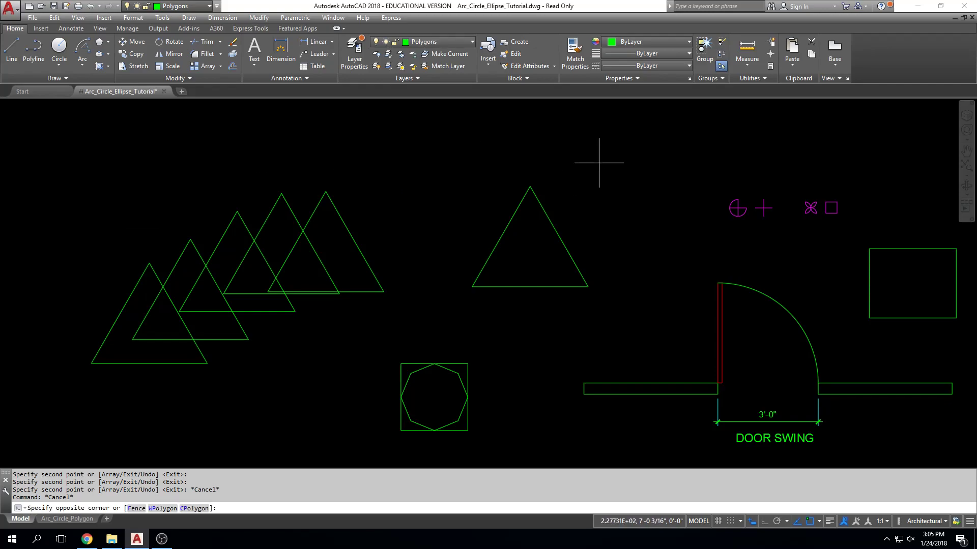
click(462, 304)
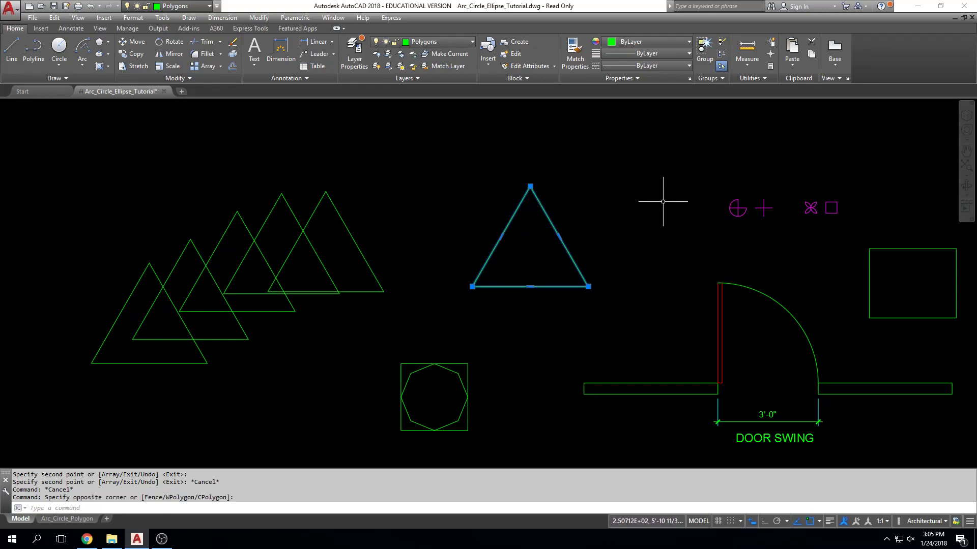
click(132, 54)
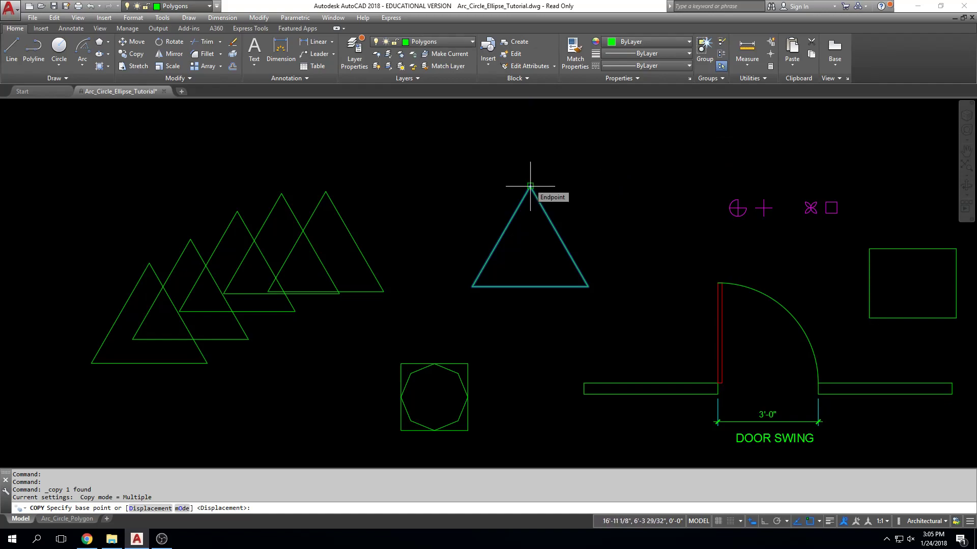
scroll(552, 184, up, 2)
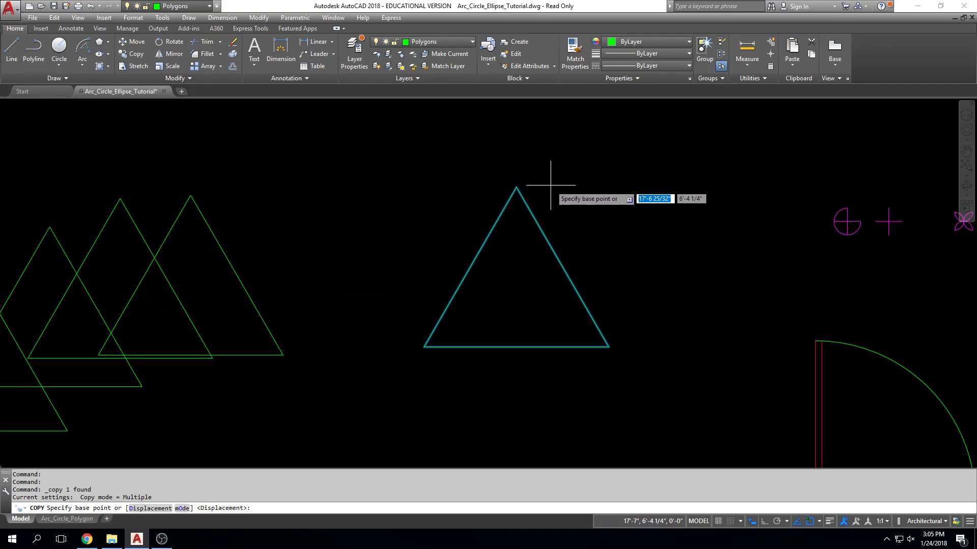
click(517, 184)
middle_drag(540, 189, 487, 95)
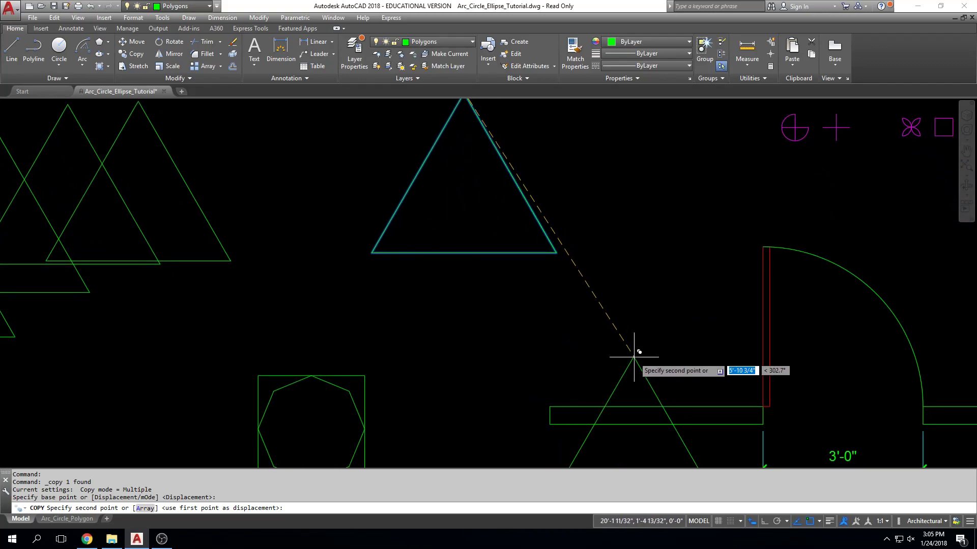
middle_drag(645, 389, 623, 306)
click(633, 338)
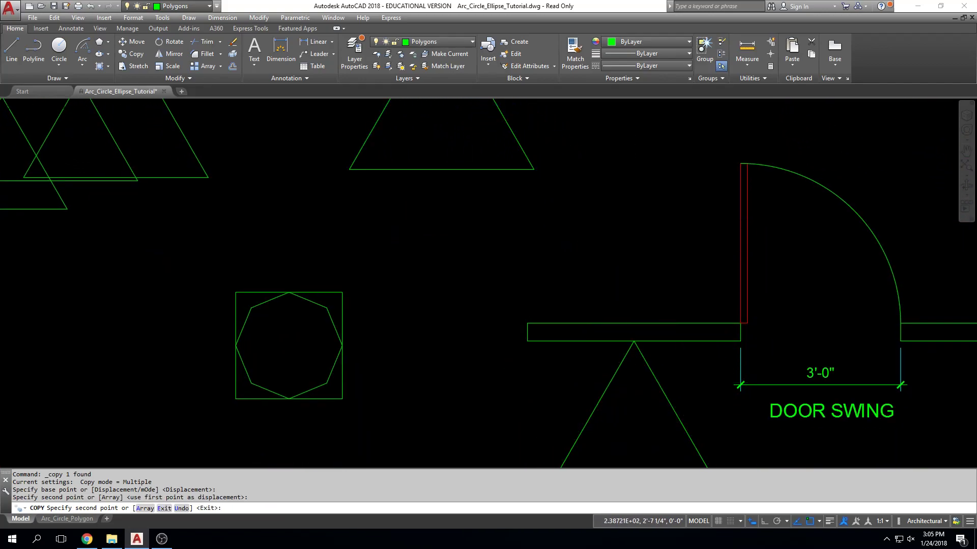
scroll(611, 253, down, 4)
key(Escape)
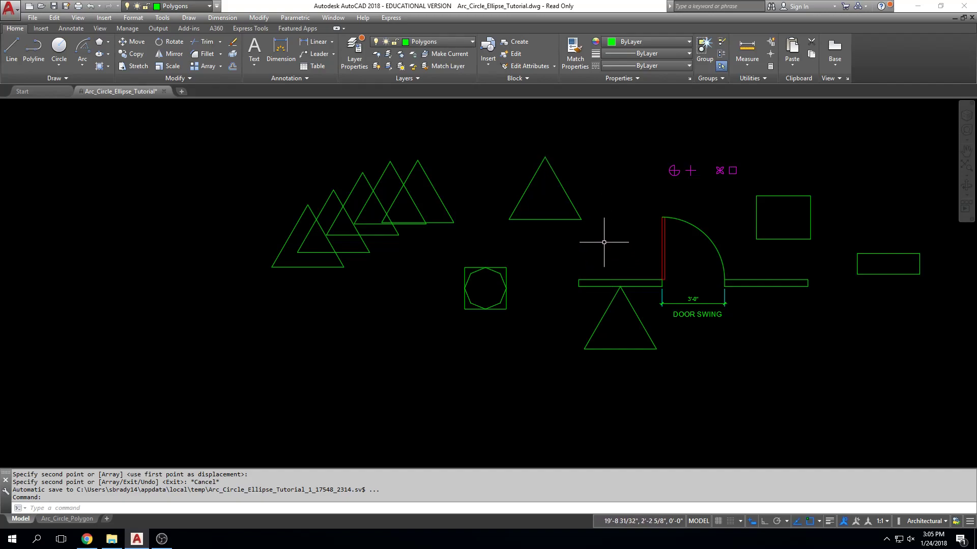
Step: Select the upper triangle, the octagon with its square, and the other triangle using crossing windows
middle_drag(575, 209, 577, 217)
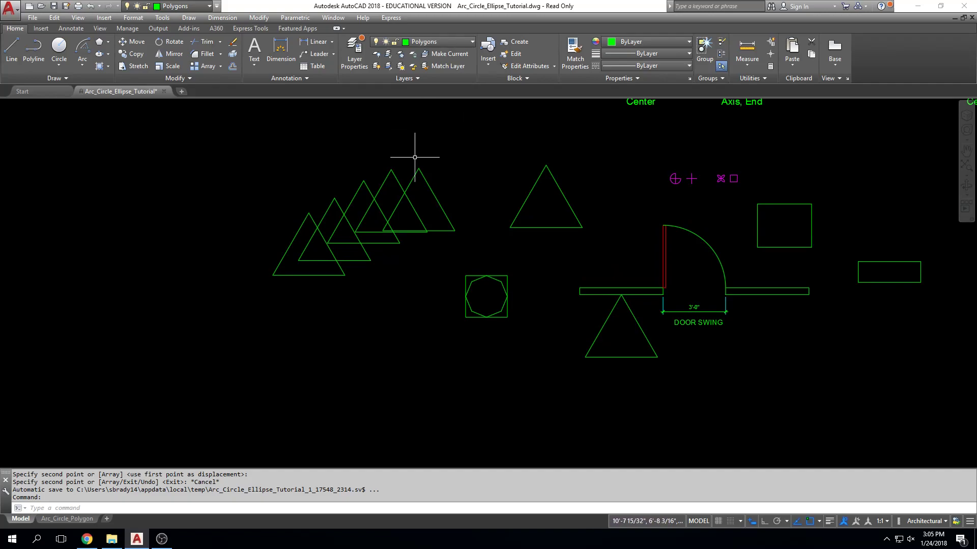
click(574, 143)
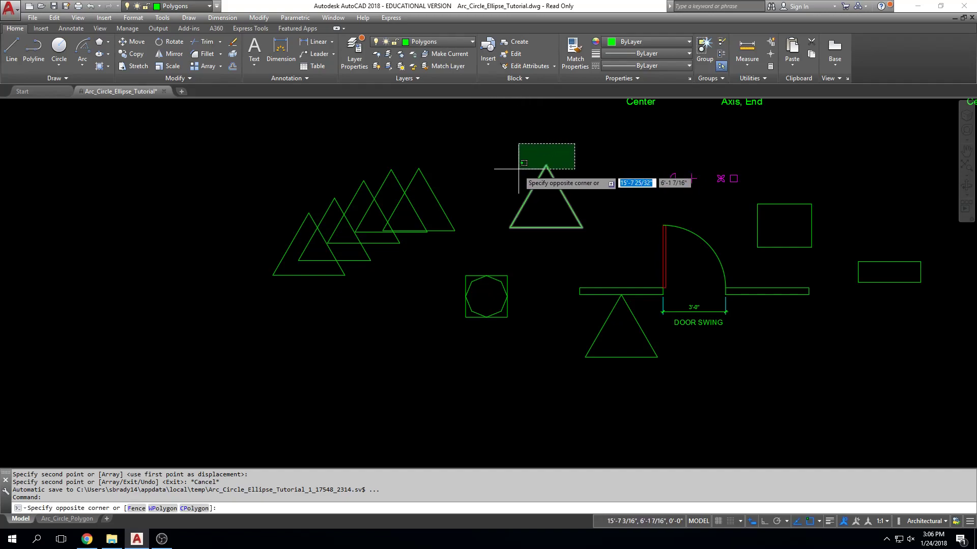
click(520, 168)
click(540, 254)
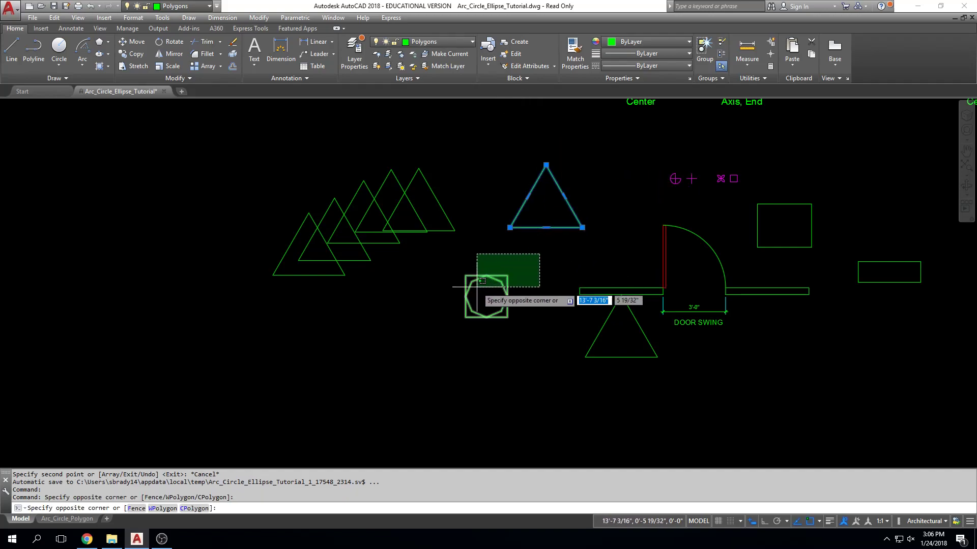
click(482, 281)
click(468, 208)
click(441, 227)
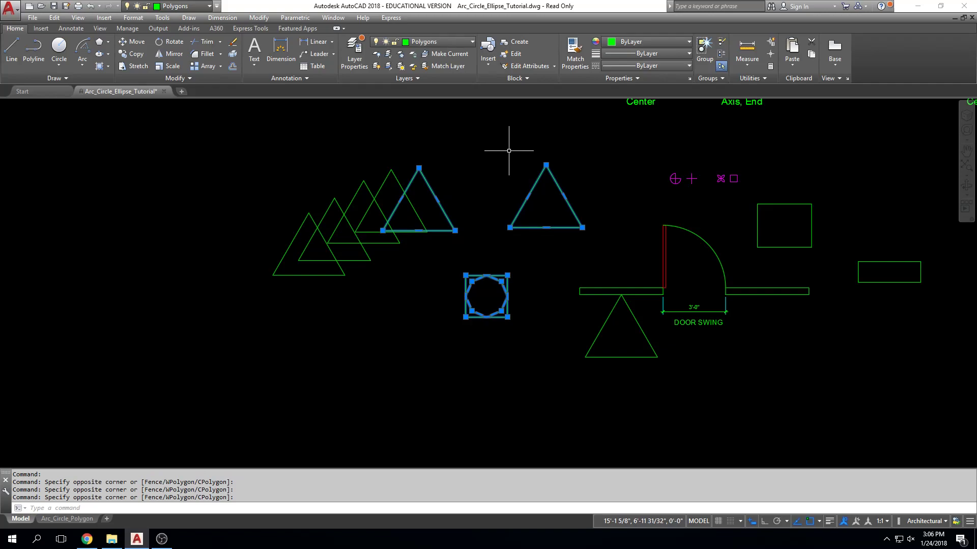
Step: Copy the three shapes into 26 overlapping copies scattered above the originals
click(136, 57)
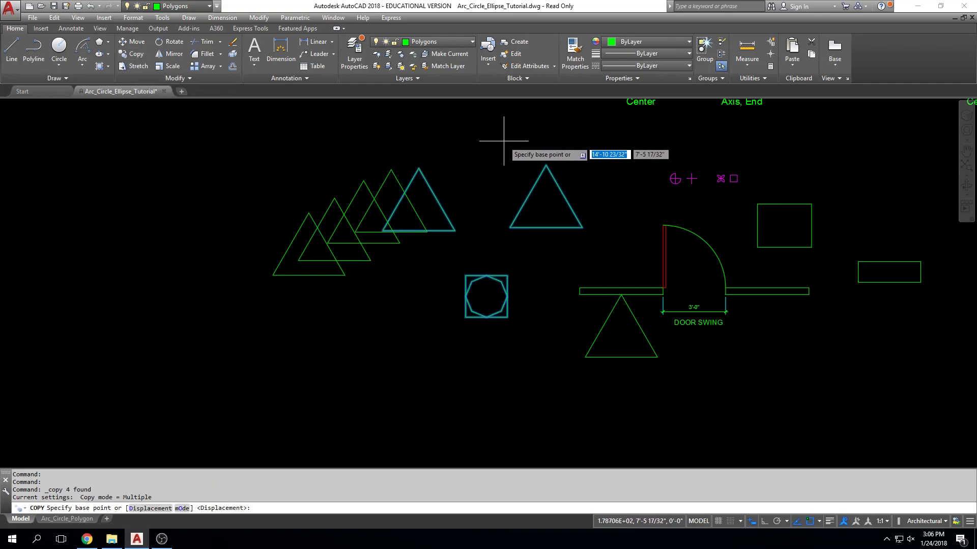
click(483, 143)
mouse_move(480, 144)
middle_down()
mouse_move(460, 170)
mouse_move(501, 255)
middle_up()
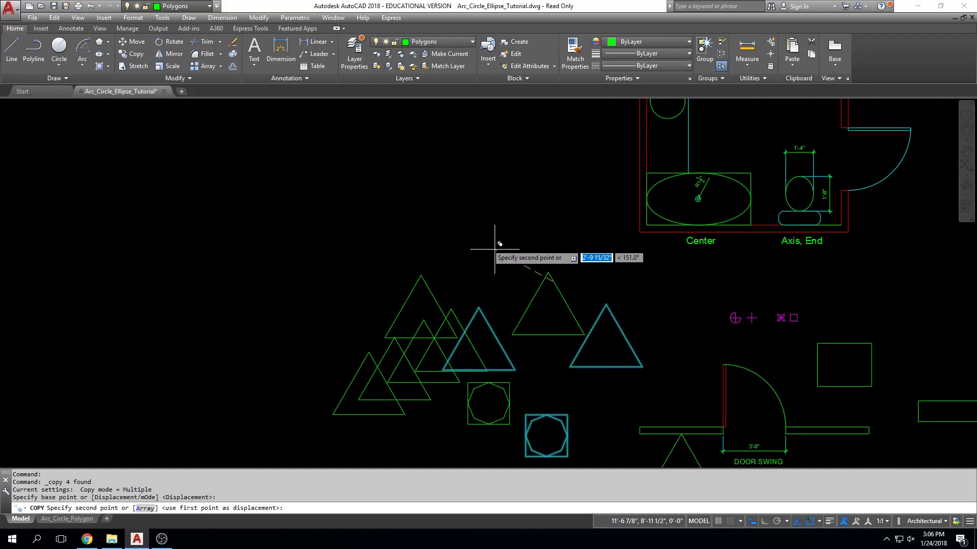
middle_drag(295, 157, 504, 266)
click(377, 166)
click(276, 155)
click(467, 149)
click(313, 137)
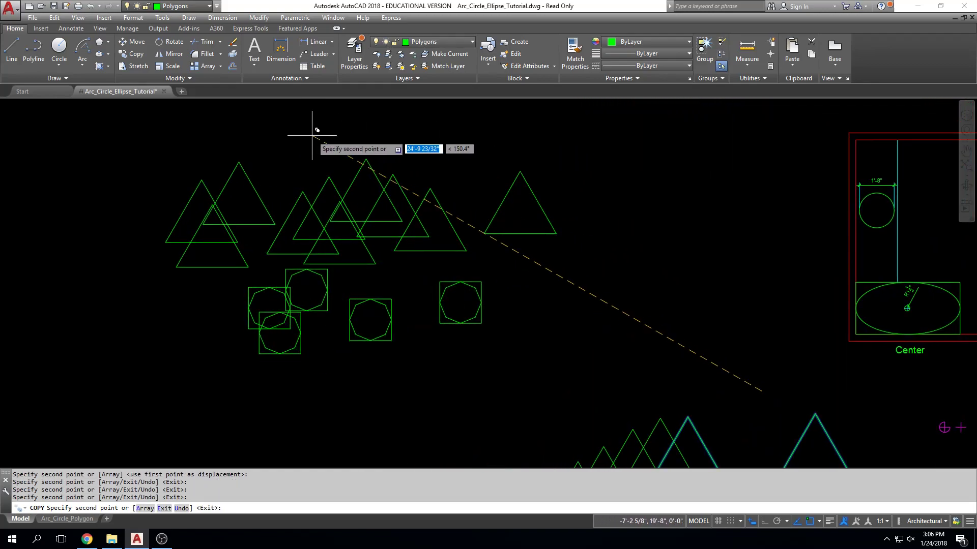
click(410, 122)
middle_drag(411, 122, 435, 196)
click(389, 197)
click(330, 185)
click(289, 171)
click(254, 159)
click(311, 140)
click(425, 143)
click(479, 146)
click(541, 144)
click(574, 141)
click(591, 120)
click(509, 118)
click(413, 114)
click(320, 114)
click(255, 113)
click(218, 116)
click(227, 183)
click(281, 226)
click(415, 265)
click(521, 278)
click(584, 254)
click(621, 205)
key(Escape)
key(Escape)
key(Escape)
scroll(675, 184, down, 2)
scroll(675, 184, down, 2)
mouse_move(675, 184)
middle_down()
mouse_move(606, 158)
mouse_move(512, 175)
middle_up()
scroll(503, 186, up, 2)
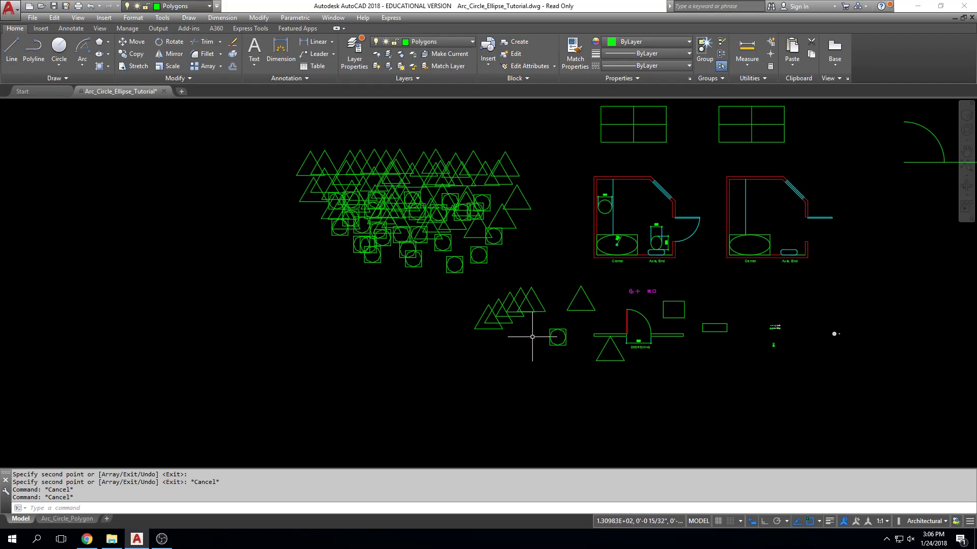
Step: Pick the staggered row's front triangle for Copy, with the base point just below it
scroll(483, 350, up, 2)
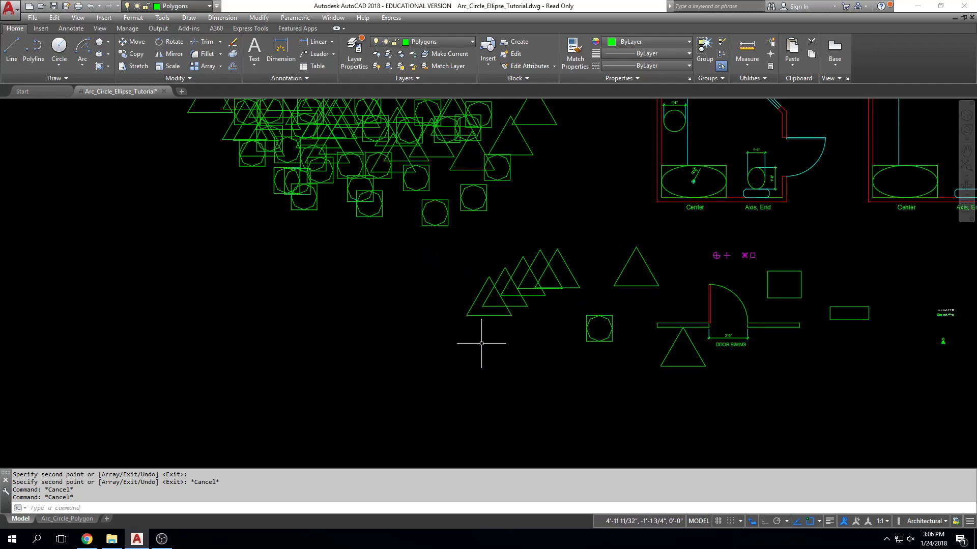
scroll(492, 317, up, 2)
click(486, 315)
mouse_move(488, 316)
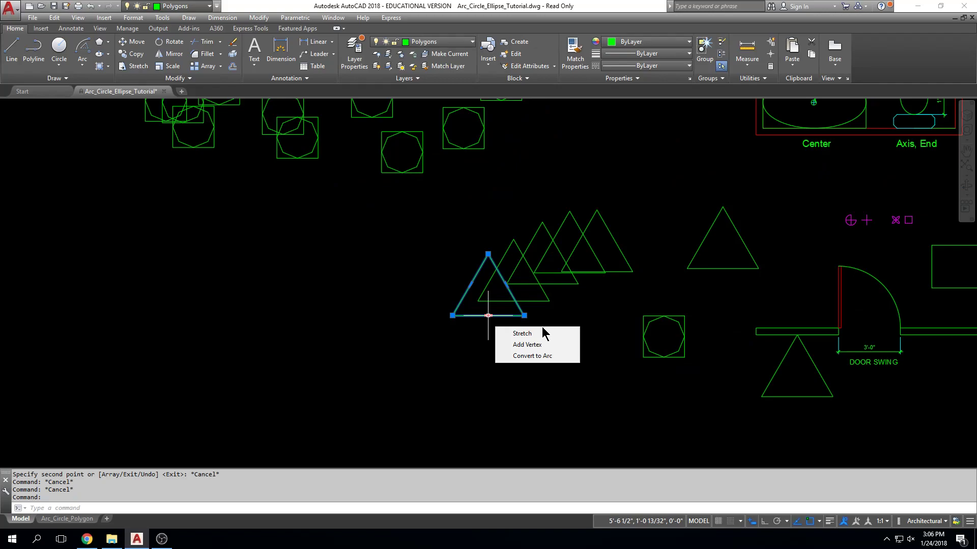
click(136, 54)
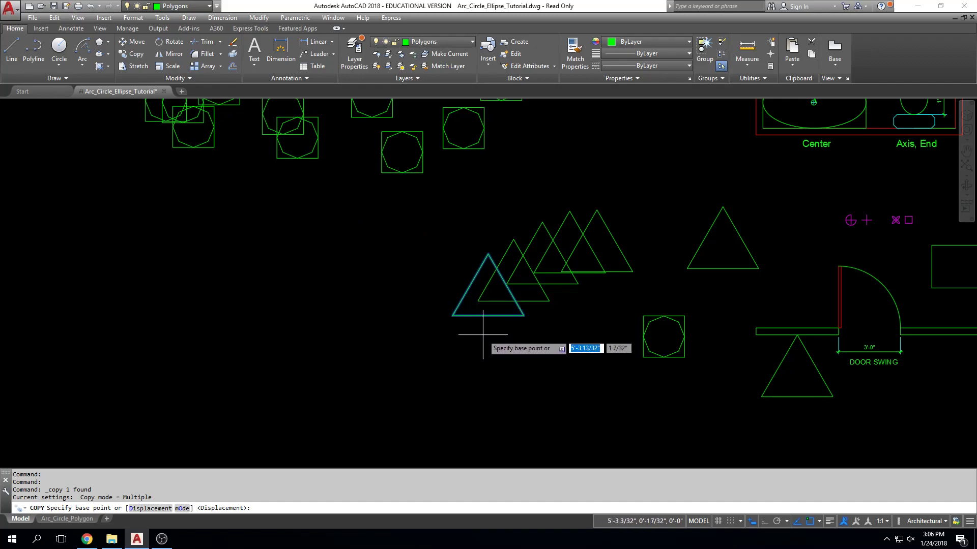
click(483, 334)
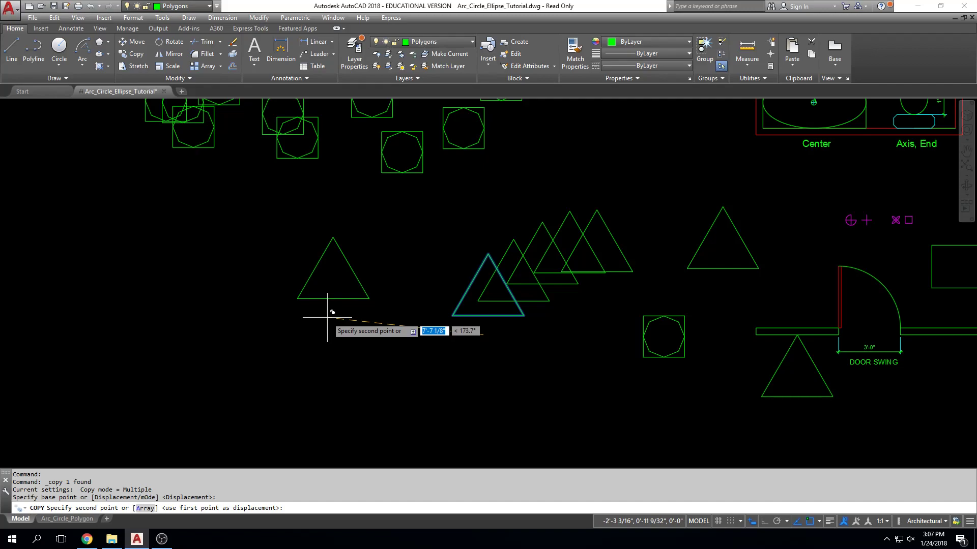
Step: With Ortho on, place triangle copies 10', 20', 30' and 40' to the left
key(F8)
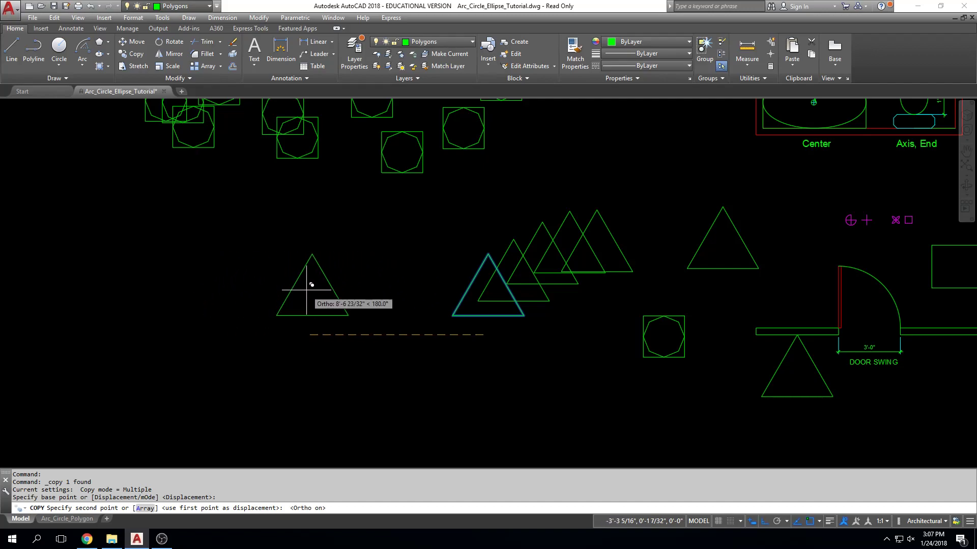
text(10)
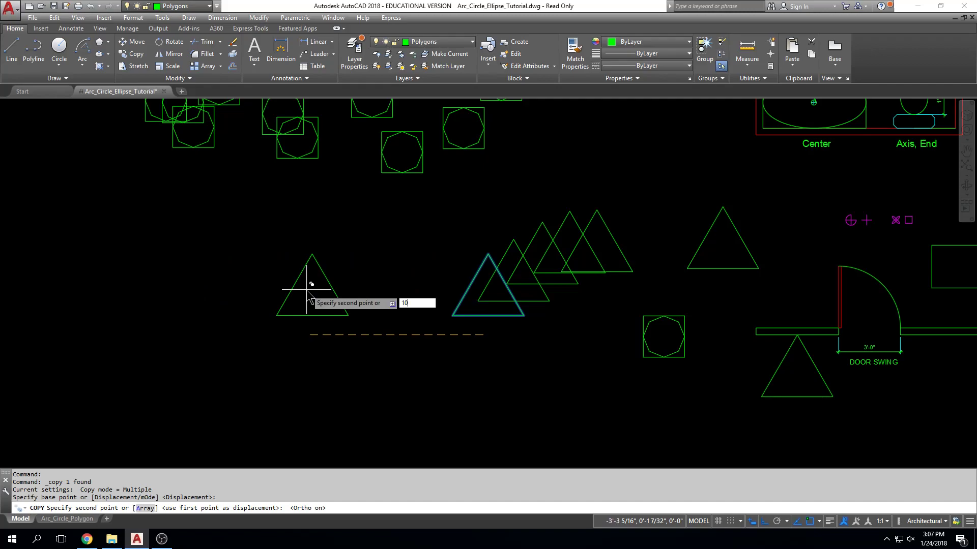
text(')
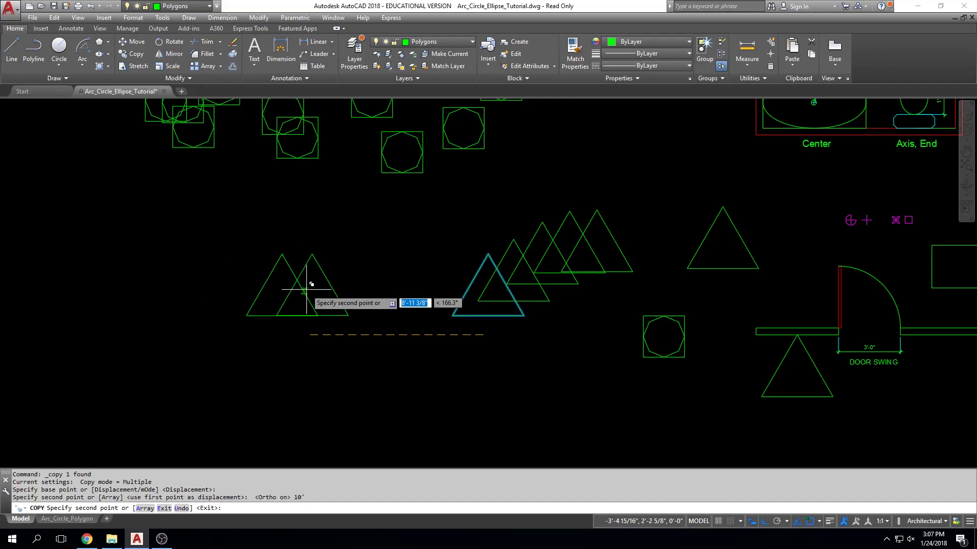
key(Return)
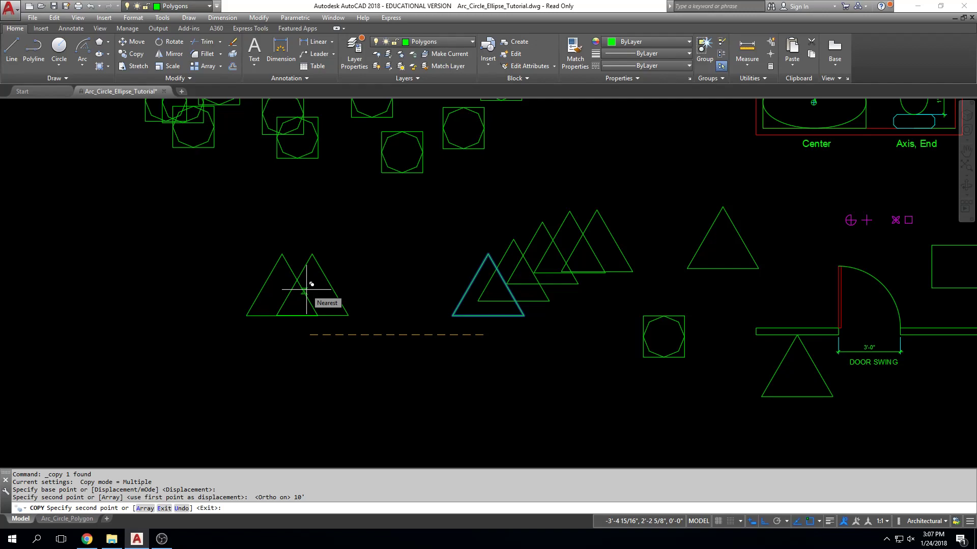
scroll(306, 241, down, 5)
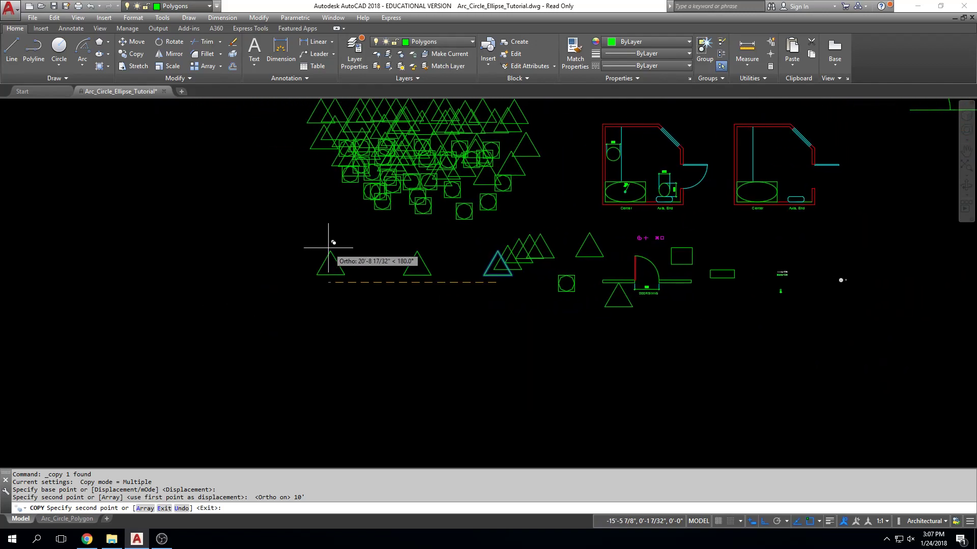
text(20')
key(Return)
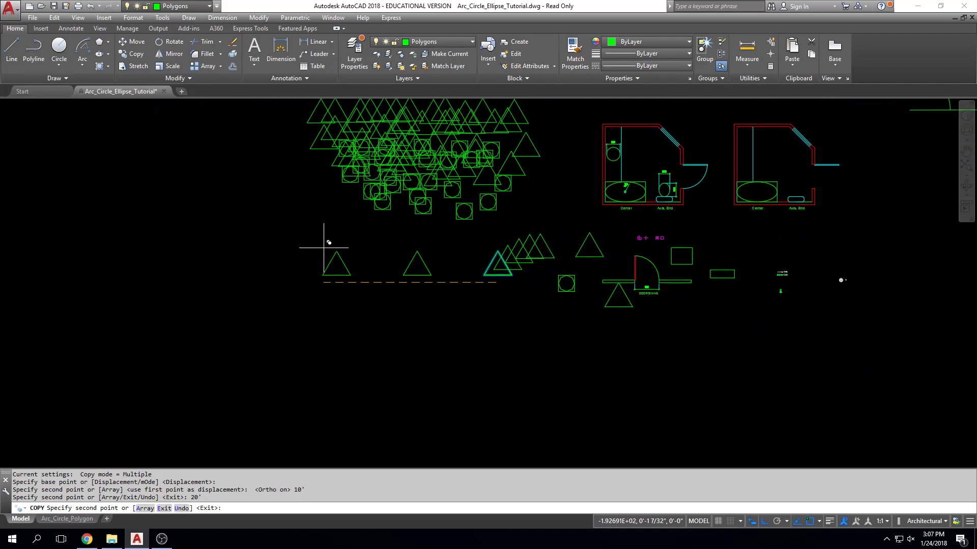
text(30)
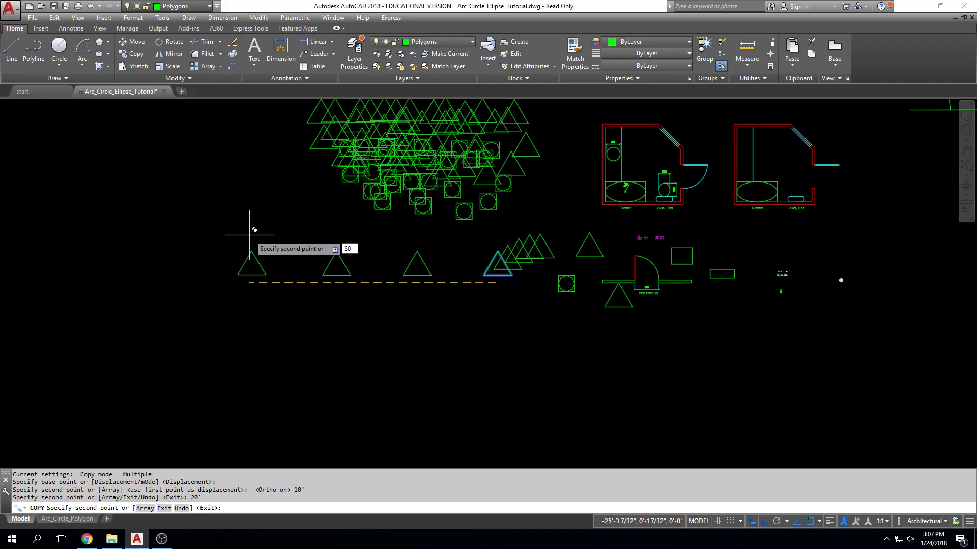
text(')
key(Return)
text(40)
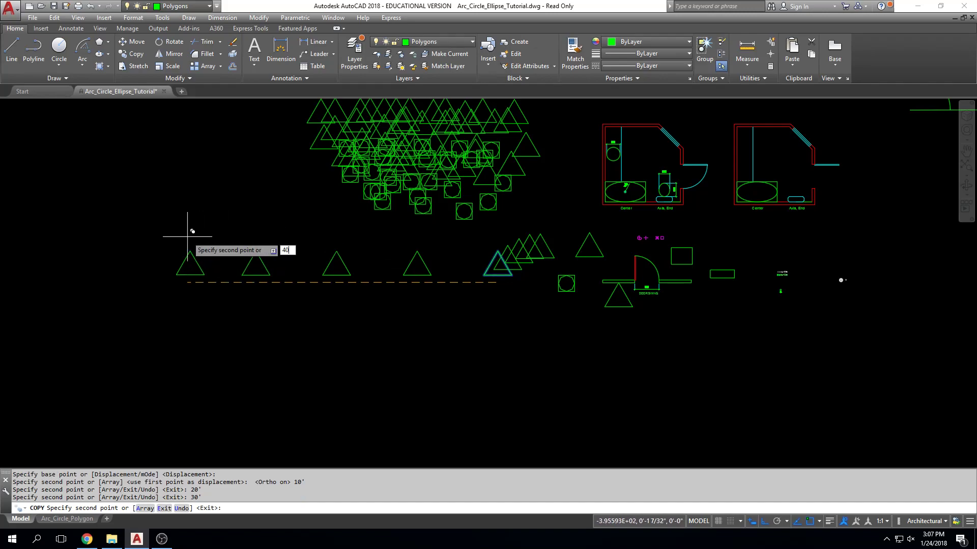
text(')
key(Return)
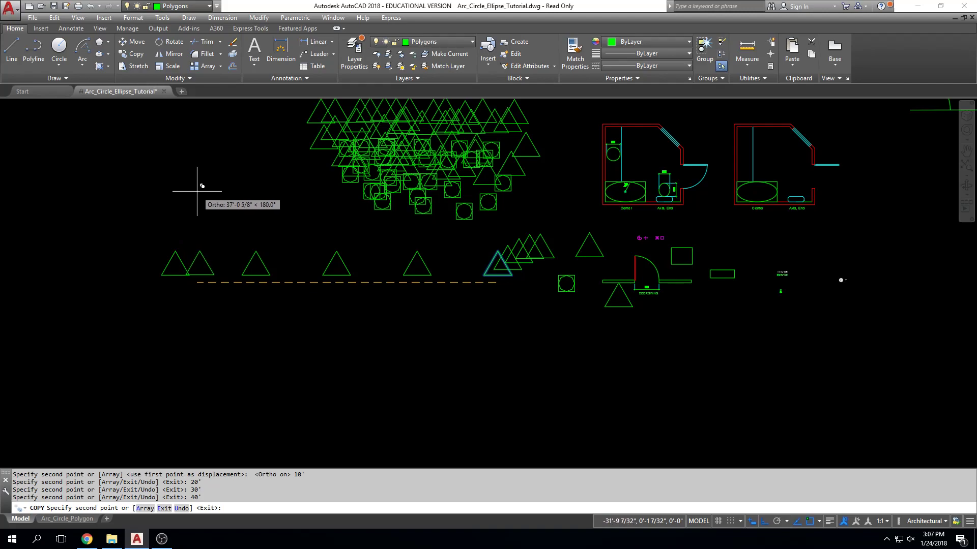
key(Escape)
key(Escape)
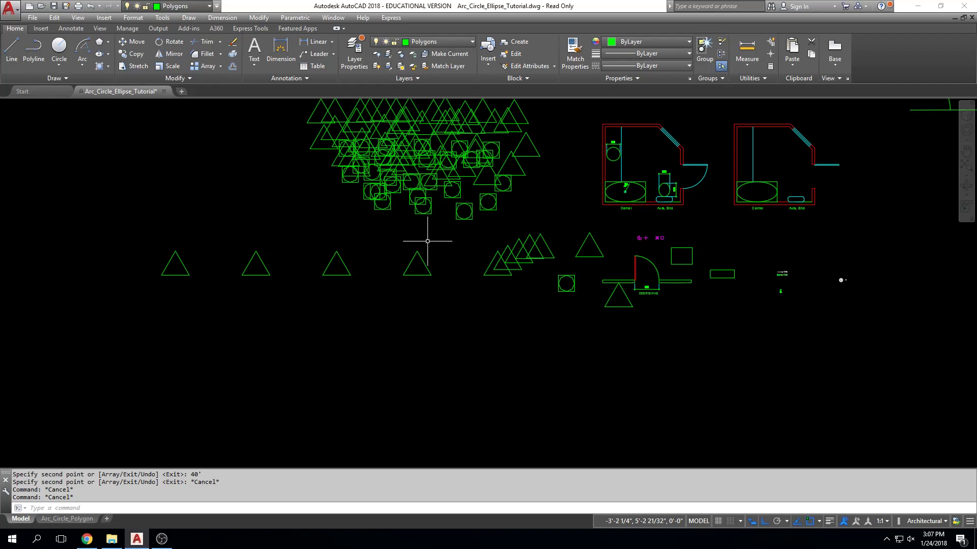
key(Escape)
key(Escape)
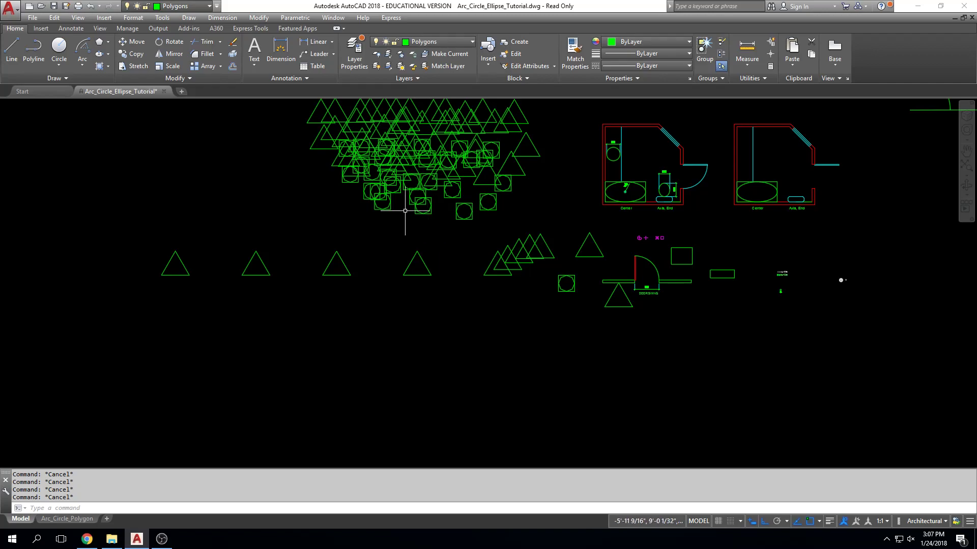
middle_drag(496, 261, 442, 261)
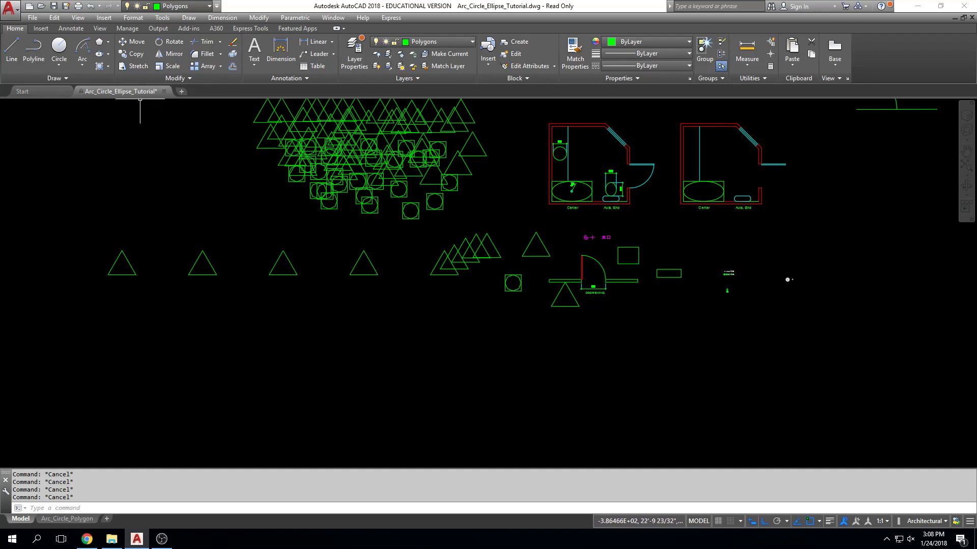
Step: Move the rightmost new triangle straight down below its old position
click(136, 46)
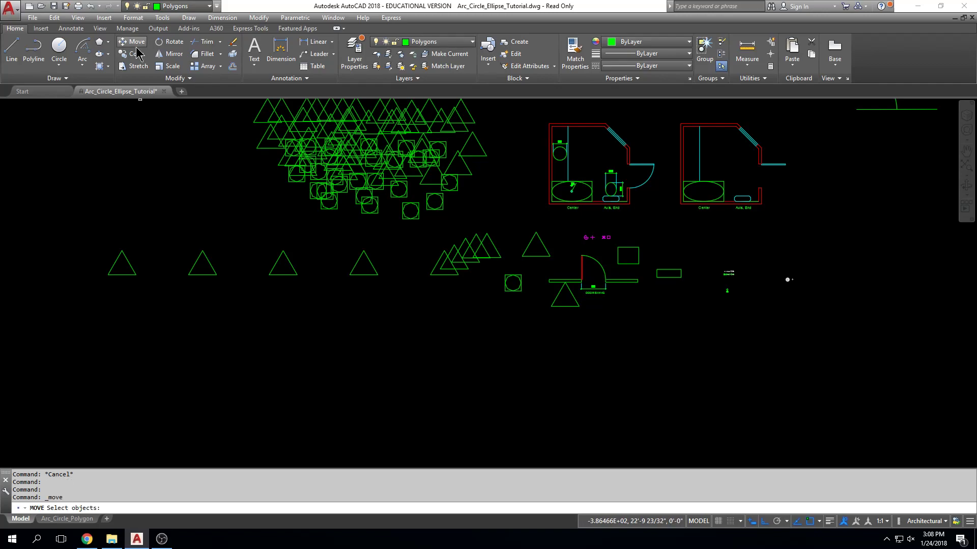
click(380, 240)
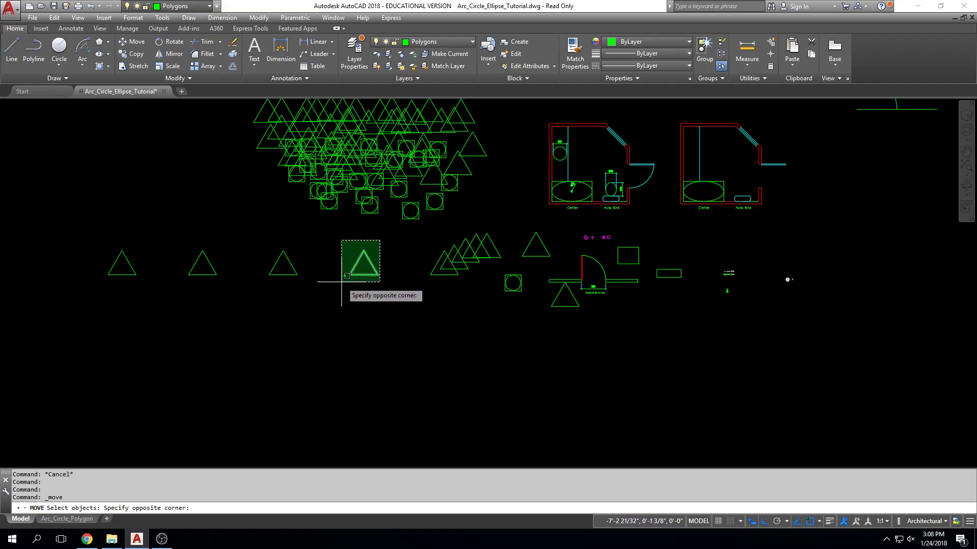
click(347, 276)
scroll(364, 282, up, 6)
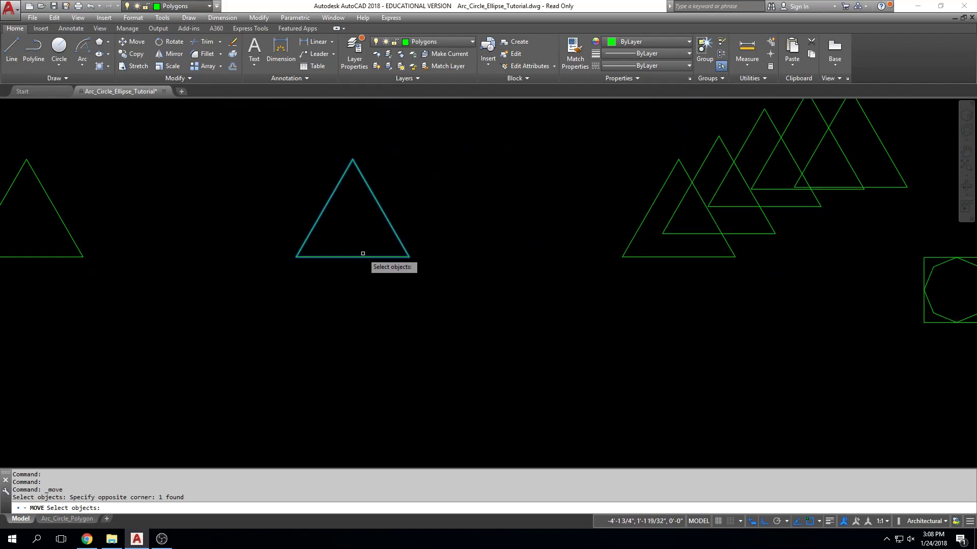
key(Return)
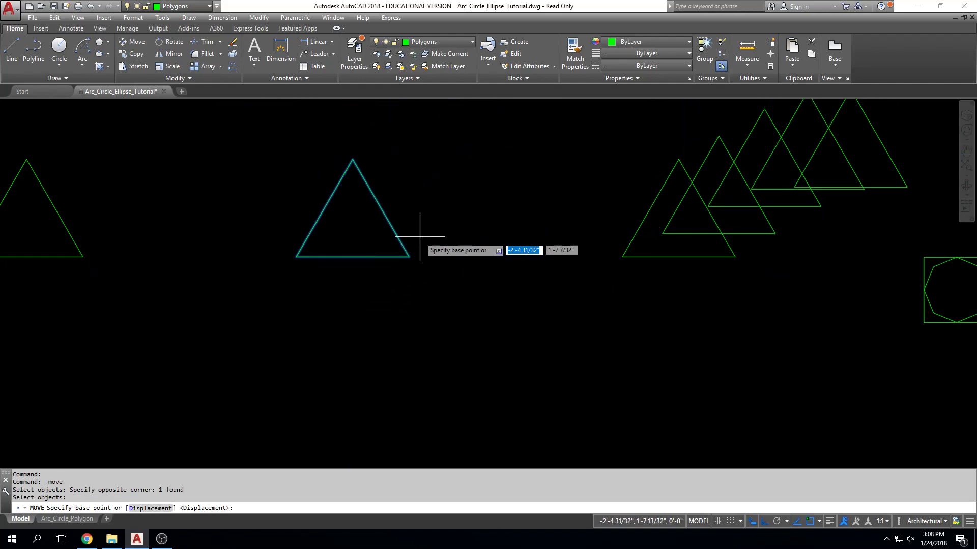
click(448, 186)
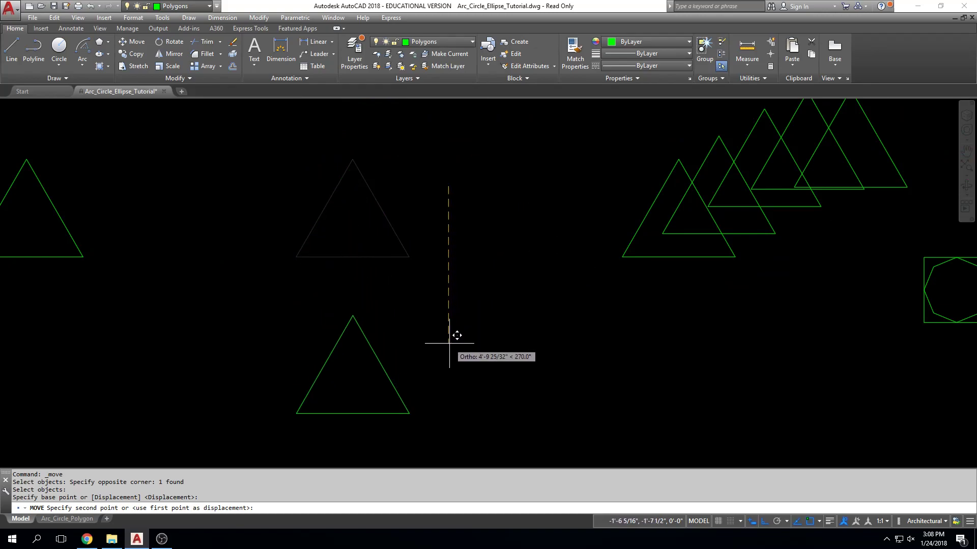
click(449, 343)
scroll(483, 338, down, 2)
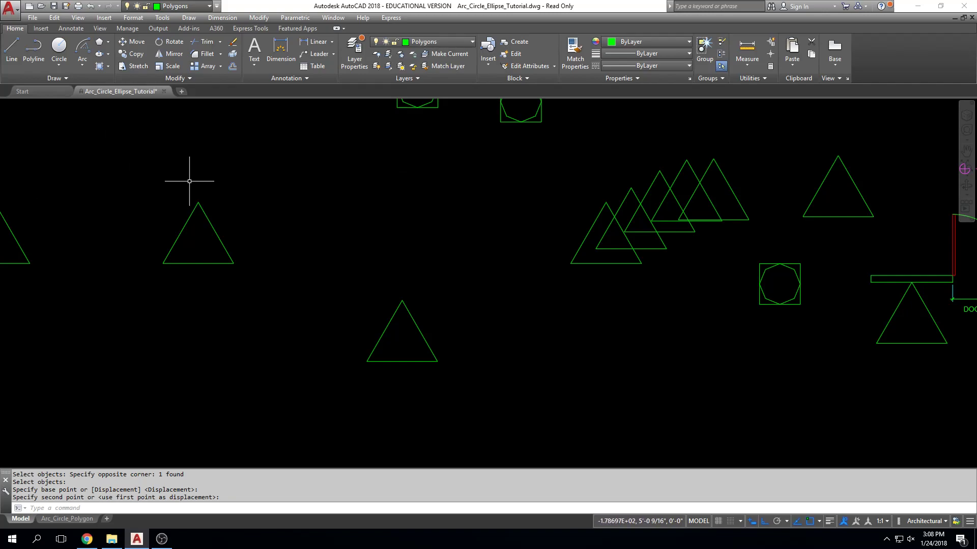
Step: Move the lone triangle up 6' using its apex as base point
click(427, 272)
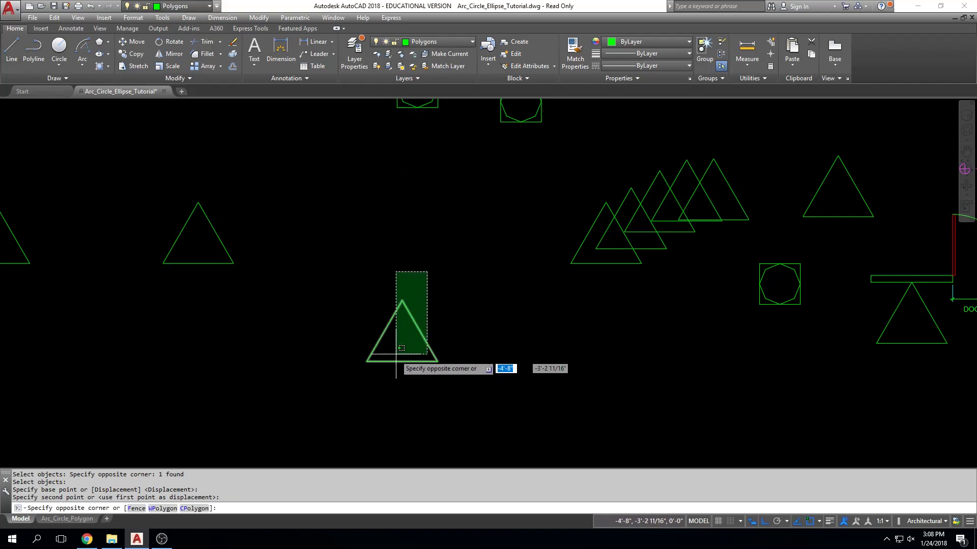
click(361, 379)
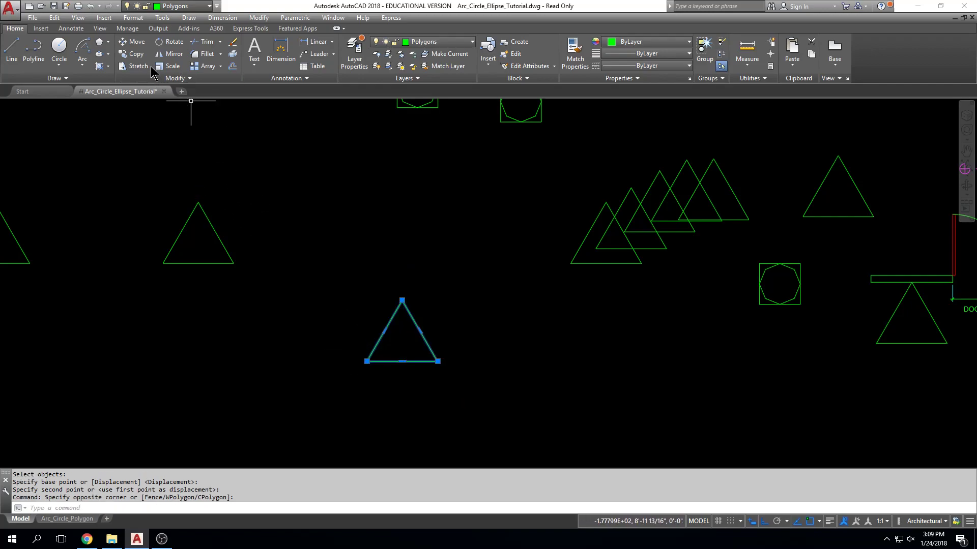
click(137, 42)
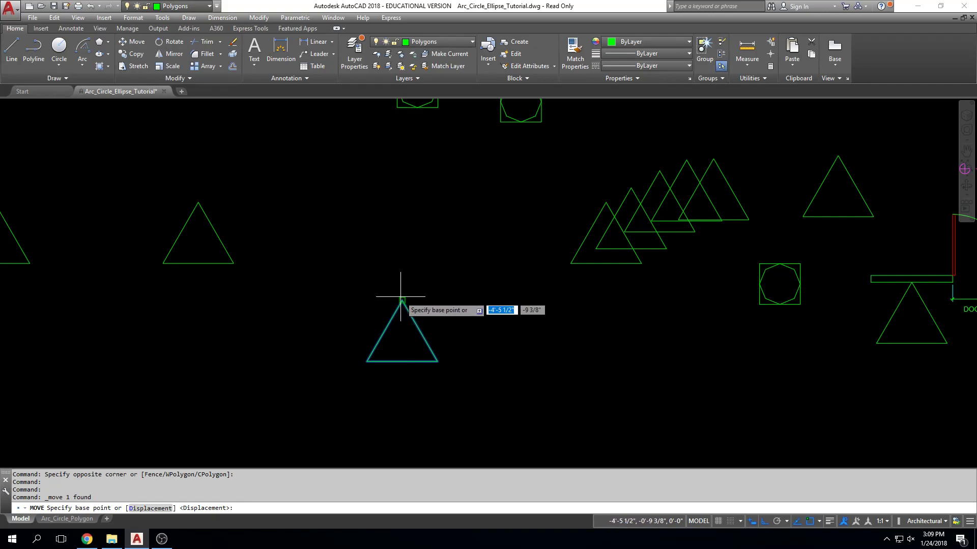
click(448, 300)
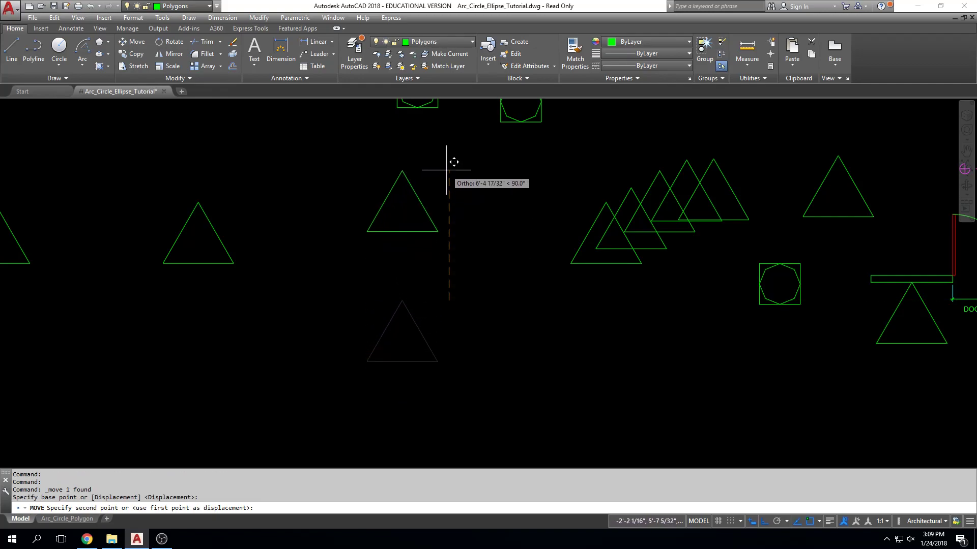
text(6')
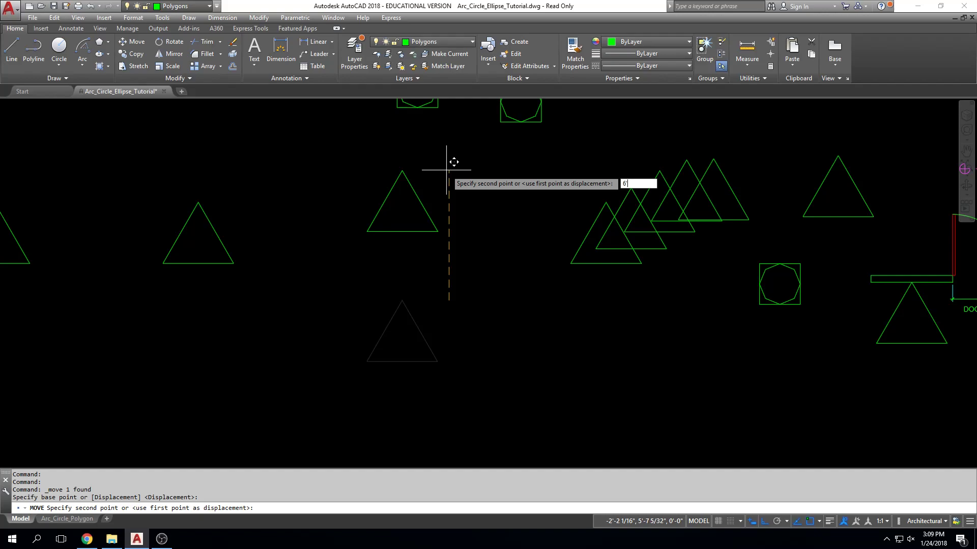
key(Return)
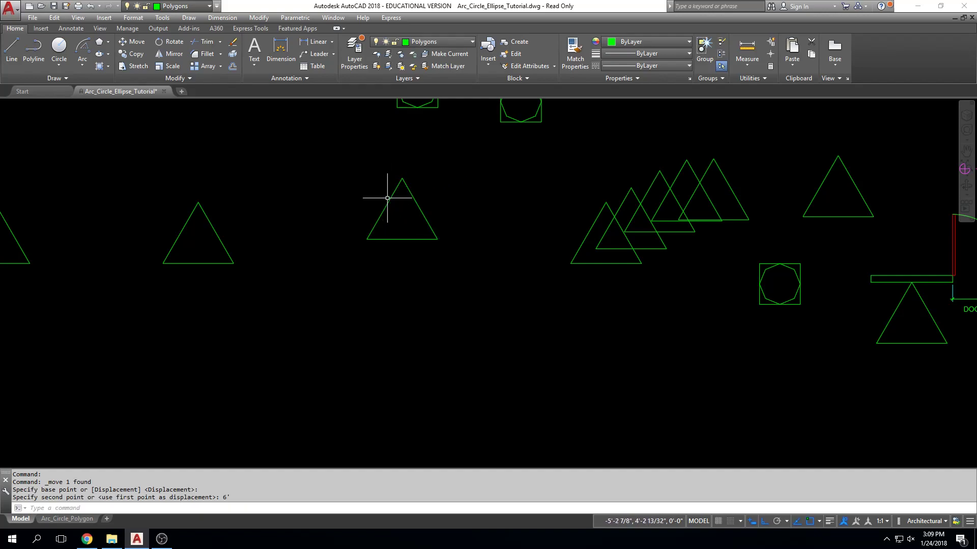
Step: Move the raised triangle so its apex touches the staggered row's front triangle from below
click(426, 173)
click(353, 244)
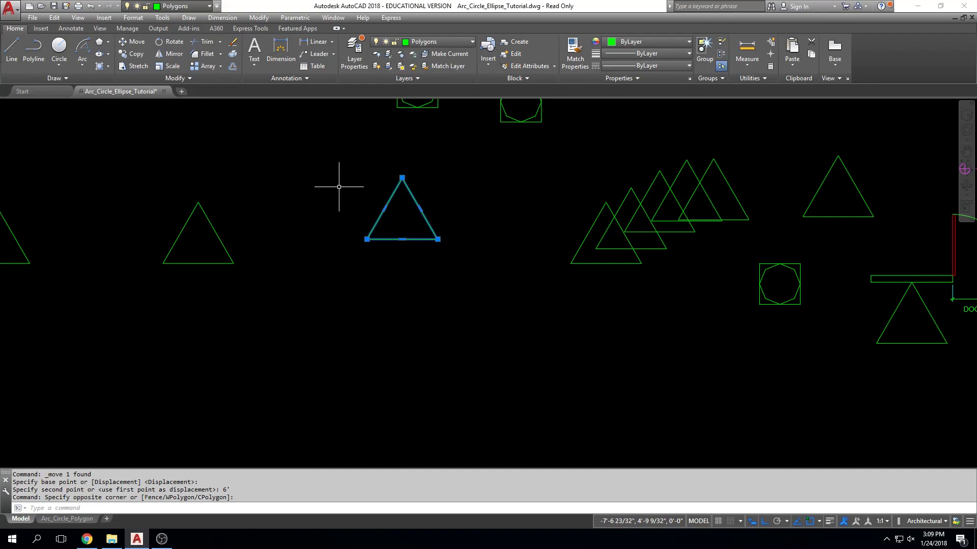
click(135, 46)
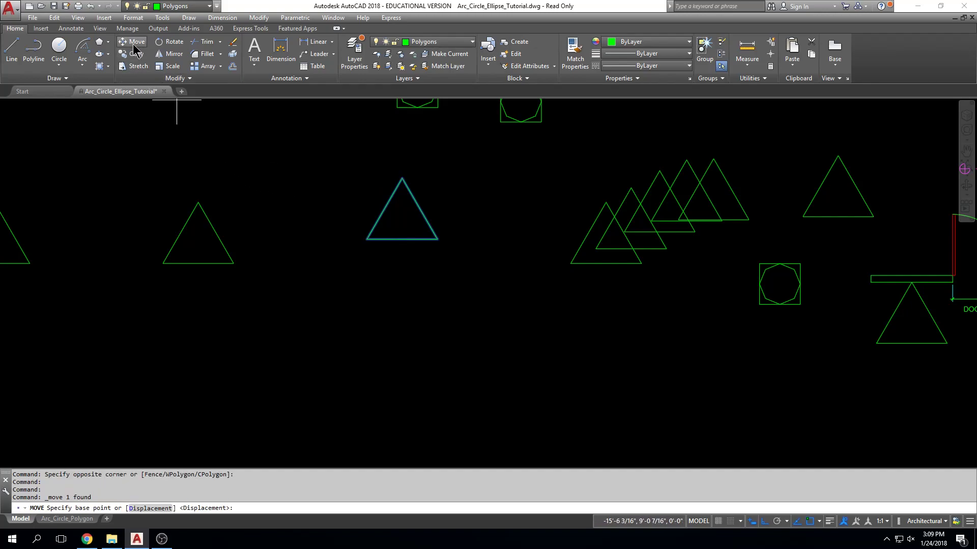
click(402, 178)
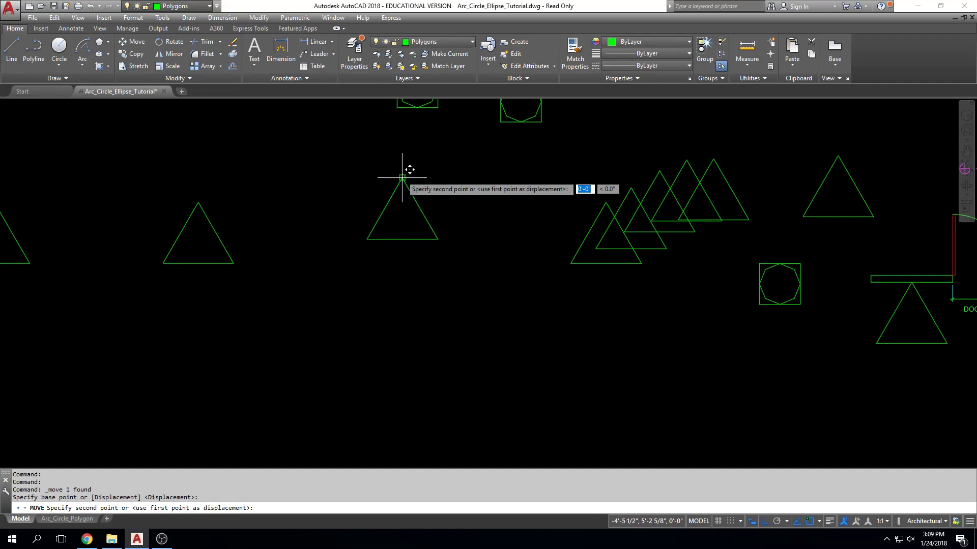
mouse_move(469, 174)
middle_down()
mouse_move(432, 187)
mouse_move(351, 190)
middle_up()
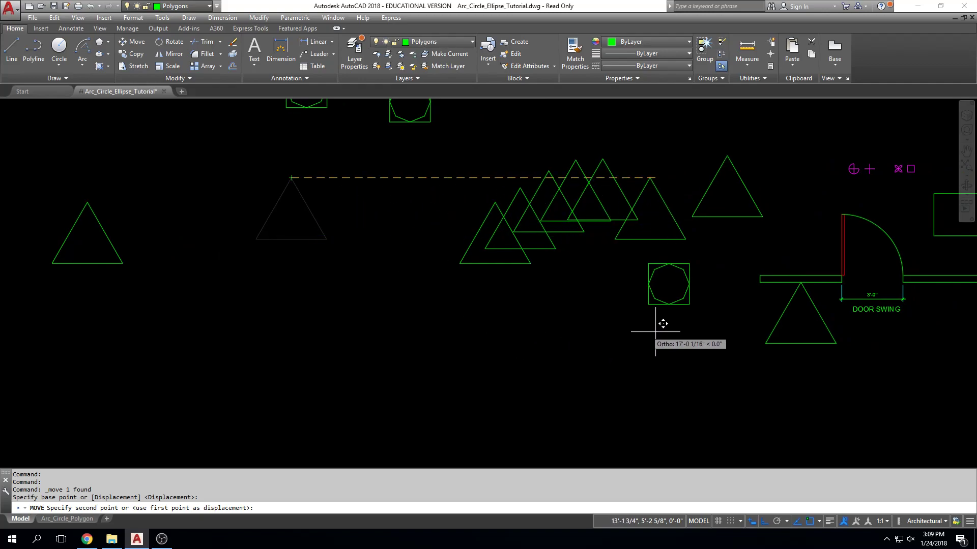
click(495, 263)
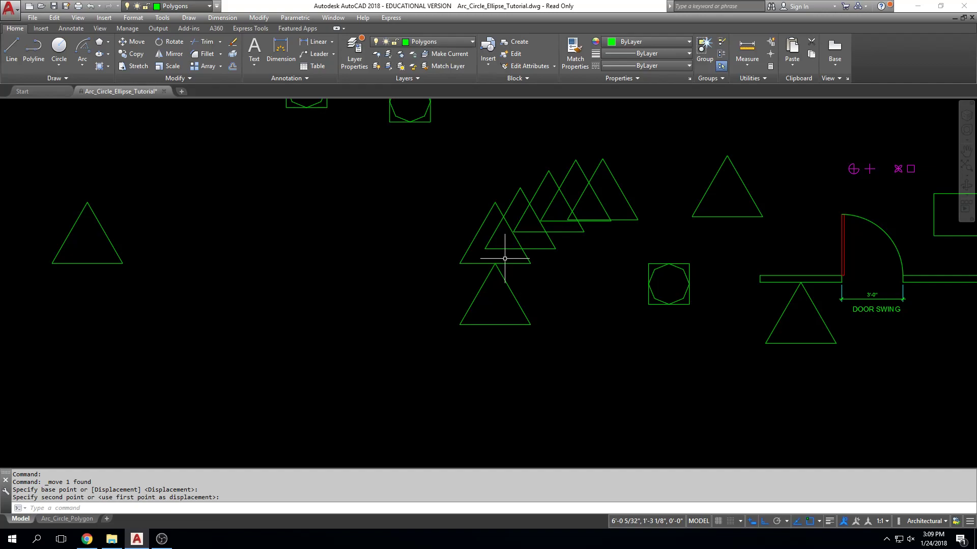
key(Escape)
key(Escape)
key(Escape)
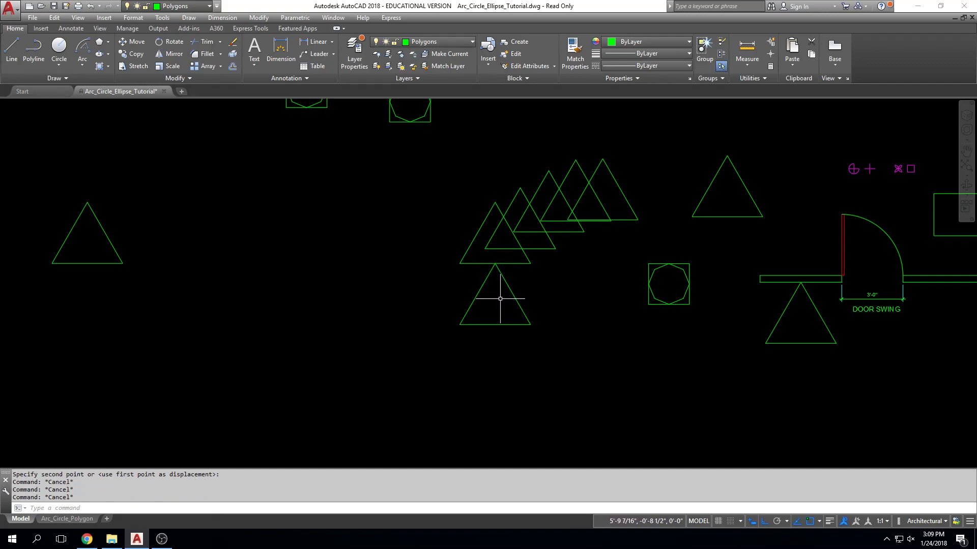
Step: Move the six staggered triangles, including the one beneath, horizontally left toward the triangle row
click(637, 148)
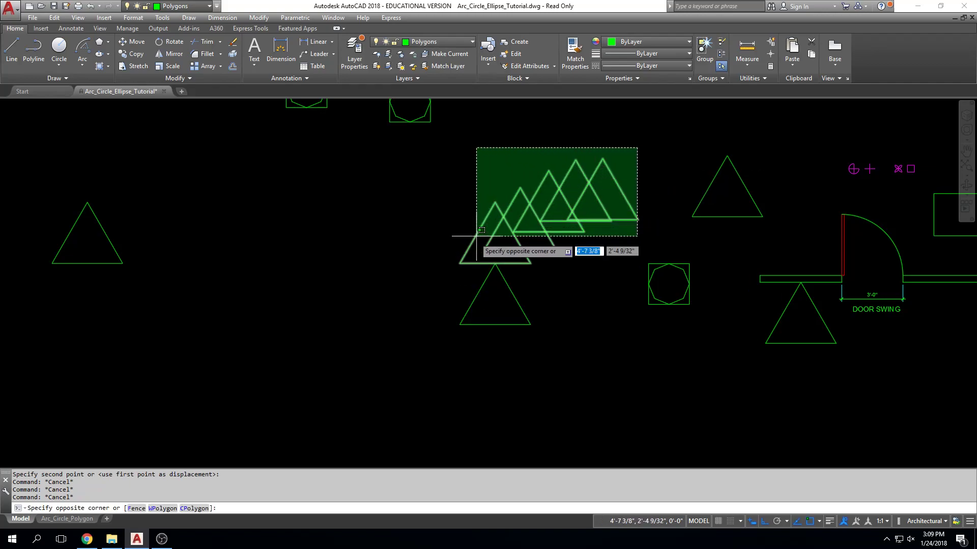
click(425, 342)
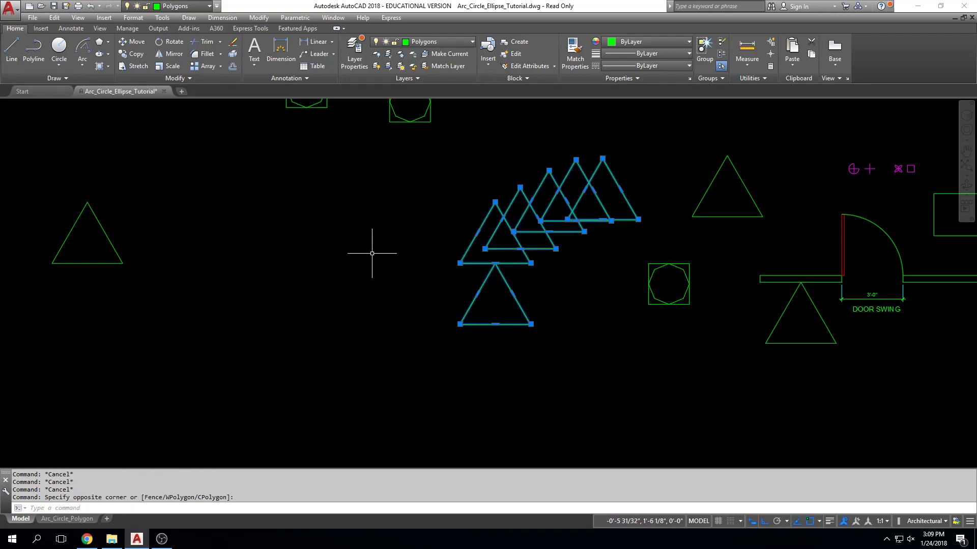
click(132, 41)
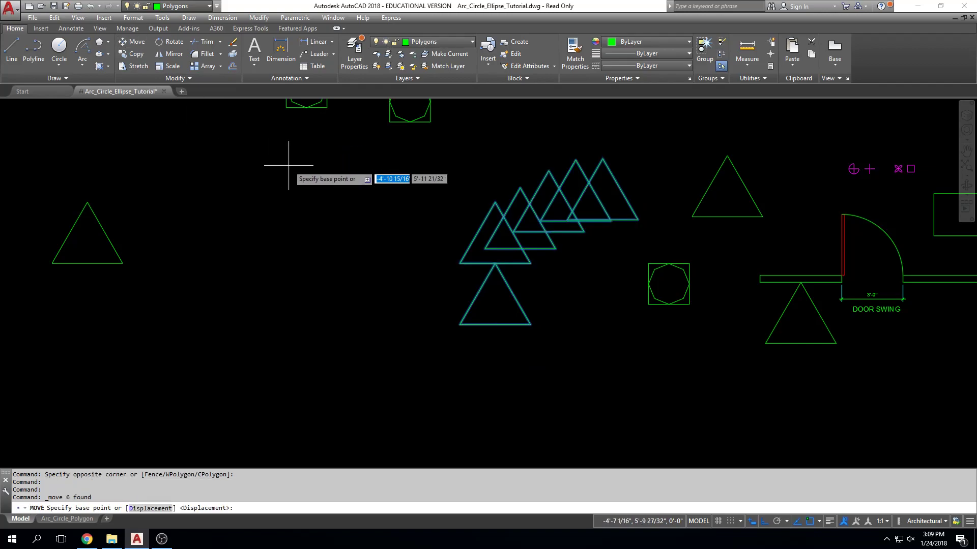
click(425, 172)
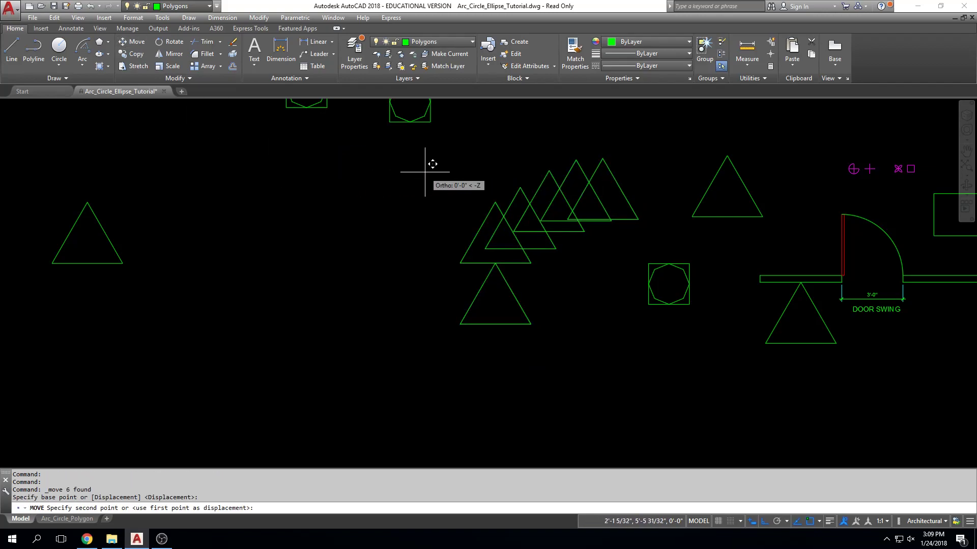
click(224, 171)
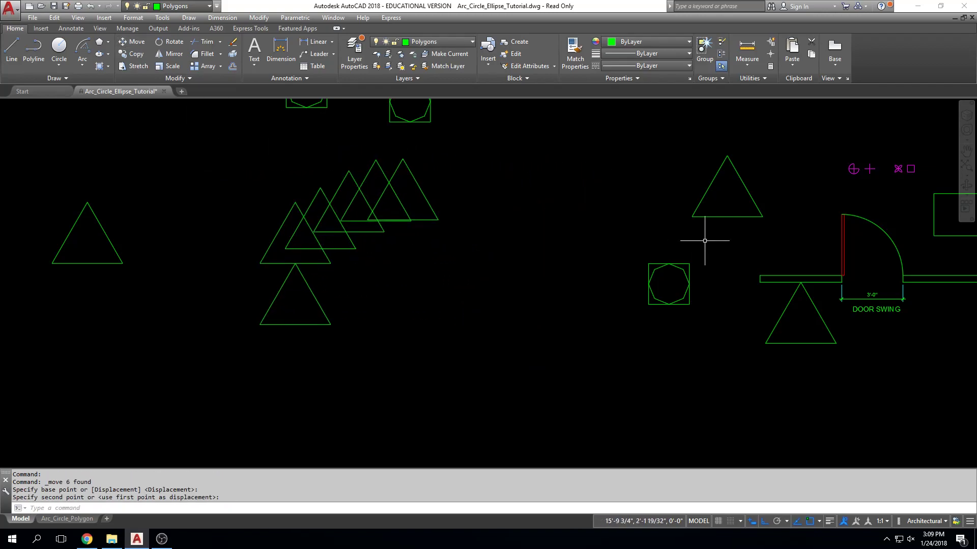
scroll(643, 266, down, 5)
mouse_move(643, 266)
middle_down()
mouse_move(585, 299)
mouse_move(456, 334)
middle_up()
Step: Move all 40 objects of the left bathroom plan straight down below the door-swing shapes
click(614, 173)
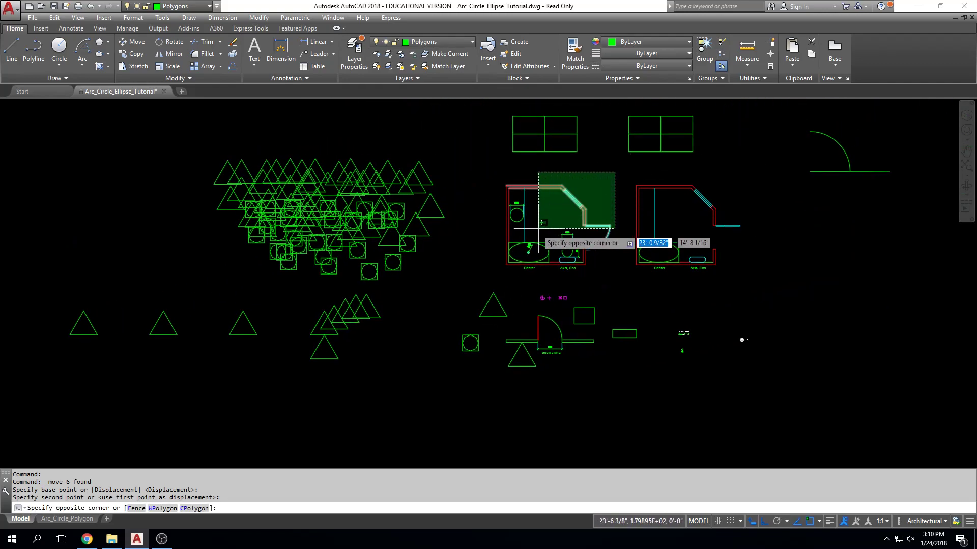
click(482, 277)
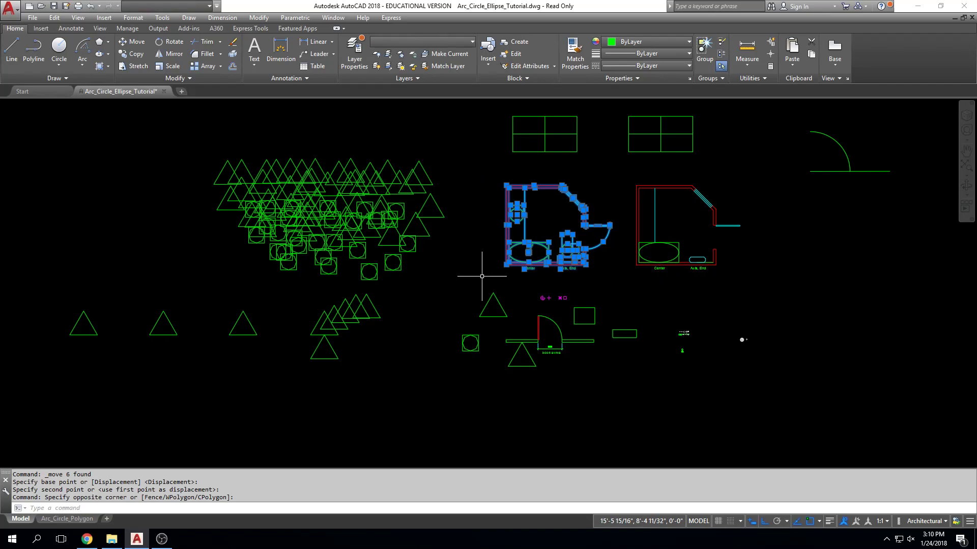
click(136, 43)
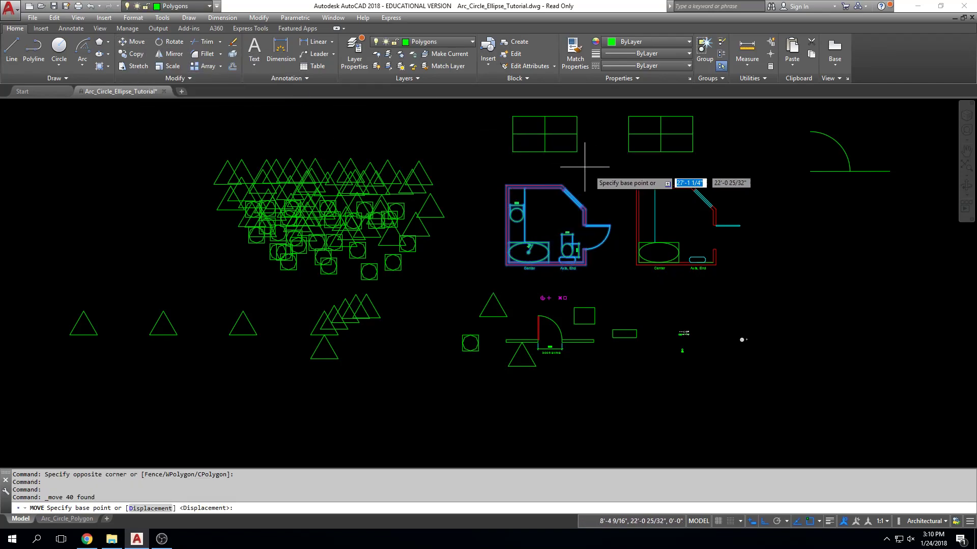
click(556, 209)
middle_drag(556, 213, 548, 150)
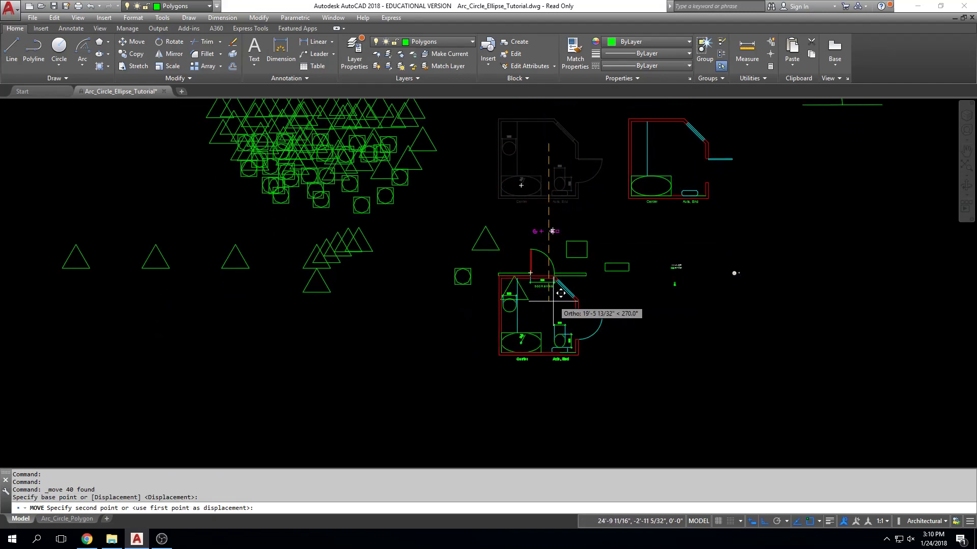
click(560, 356)
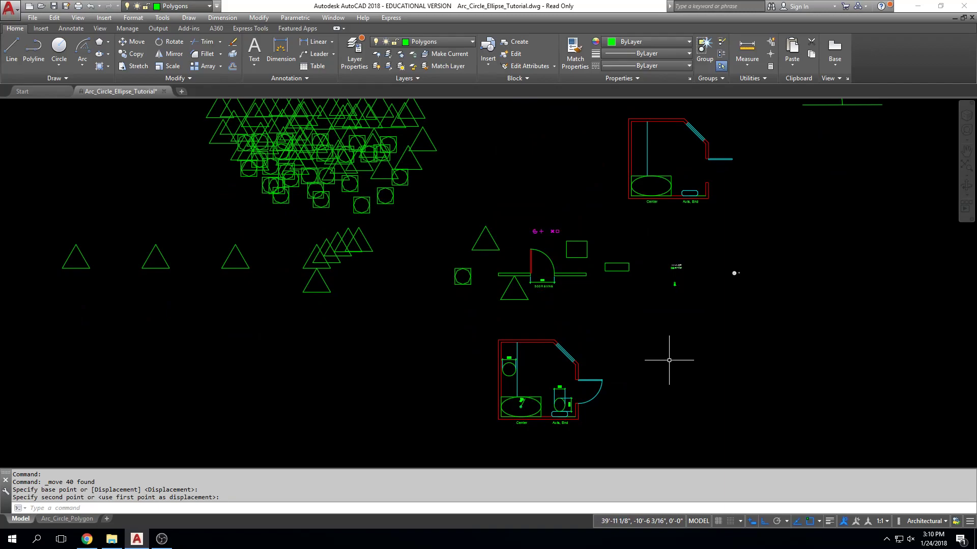
key(Escape)
key(Escape)
middle_drag(627, 293, 631, 277)
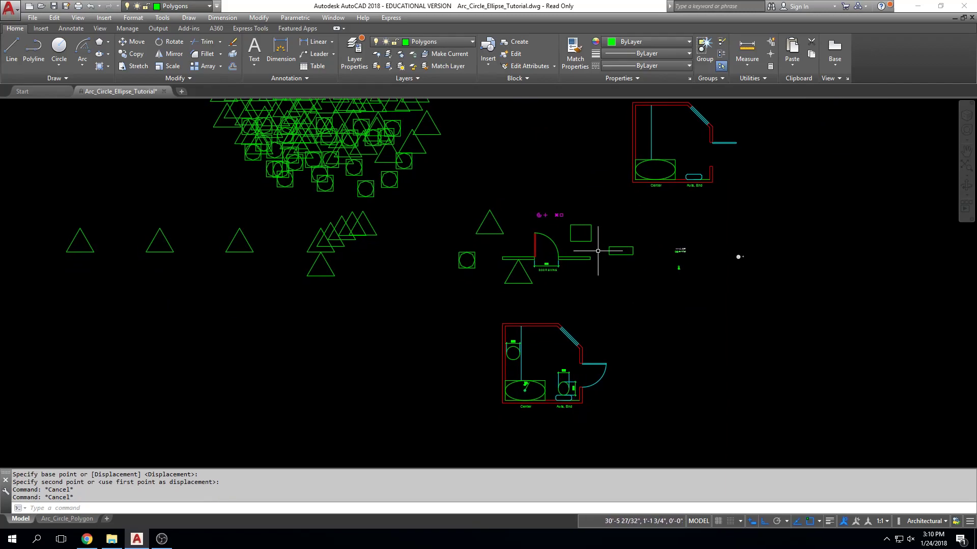
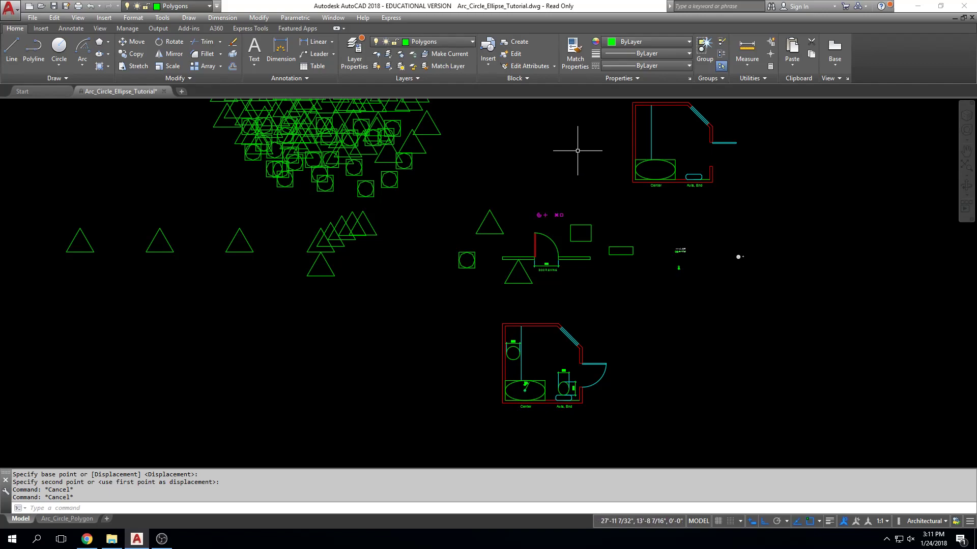
Step: Zoom in on the five concentric circles and pan until the small circle beside them is visible
scroll(593, 244, down, 2)
scroll(688, 258, up, 2)
scroll(712, 254, up, 12)
scroll(614, 276, up, 2)
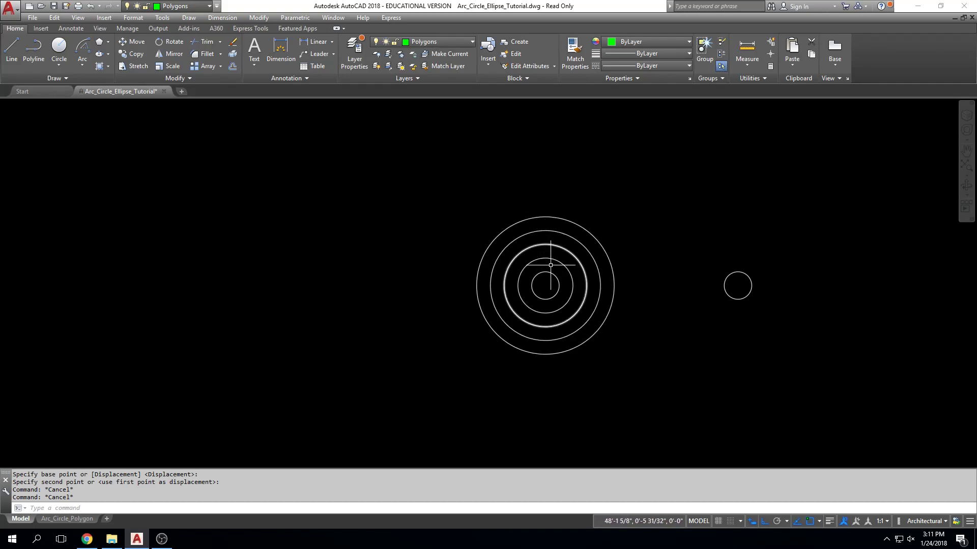
scroll(540, 257, up, 2)
scroll(541, 257, up, 2)
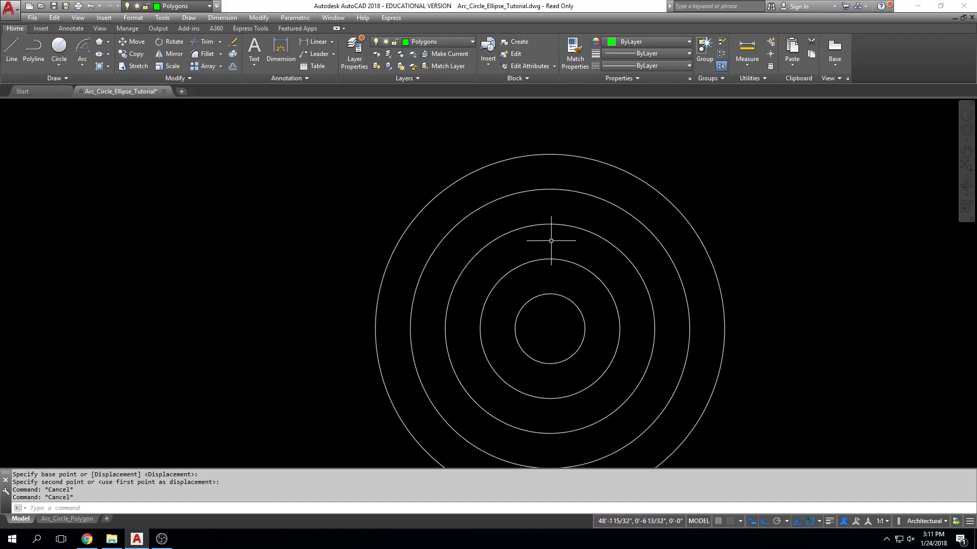
scroll(551, 280, down, 2)
middle_drag(585, 295, 401, 310)
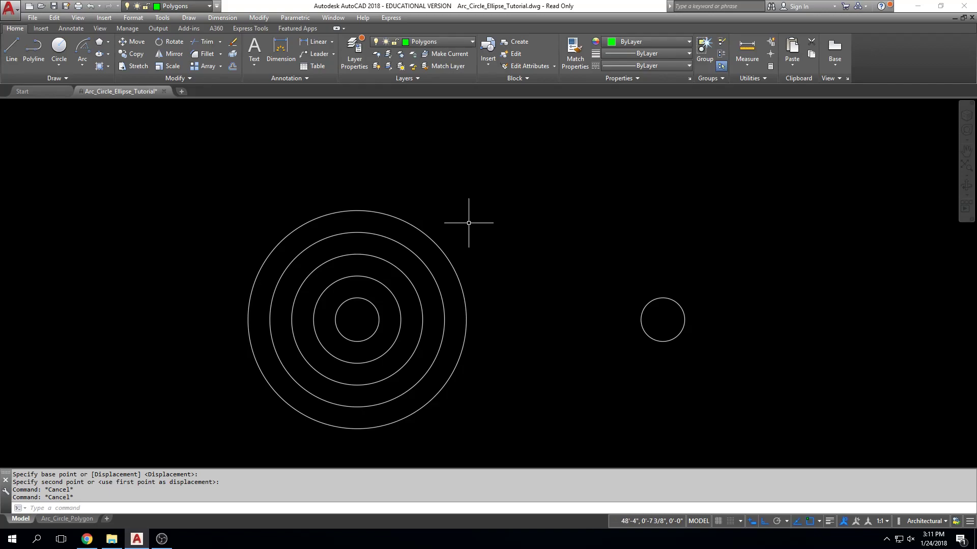
Step: Measure the gap between the inner circle and the next ring with DI: 1/2 inch
text(DI)
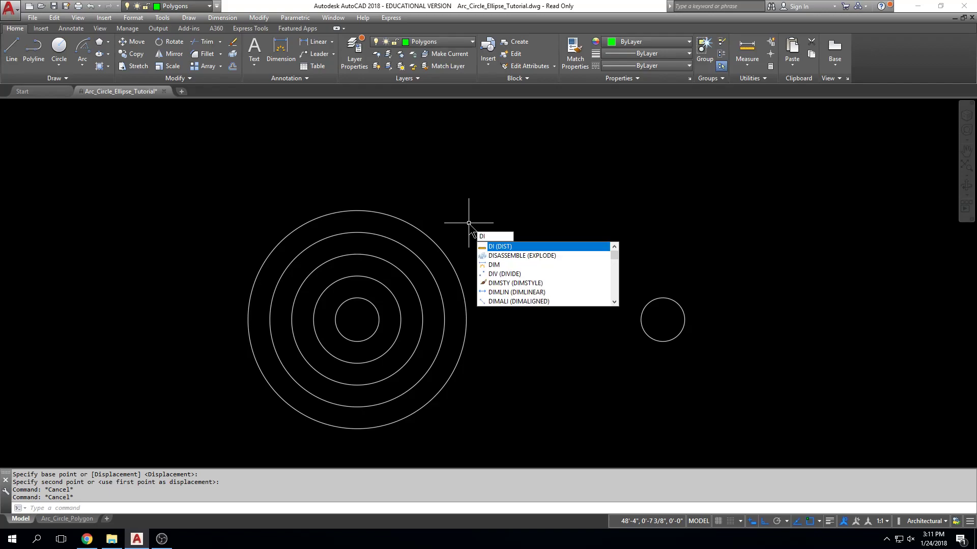
key(Return)
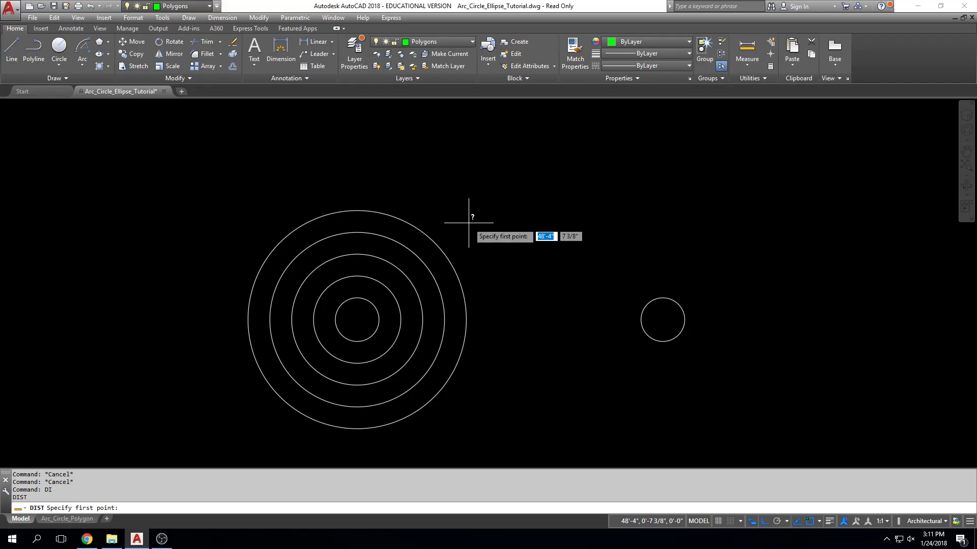
click(359, 294)
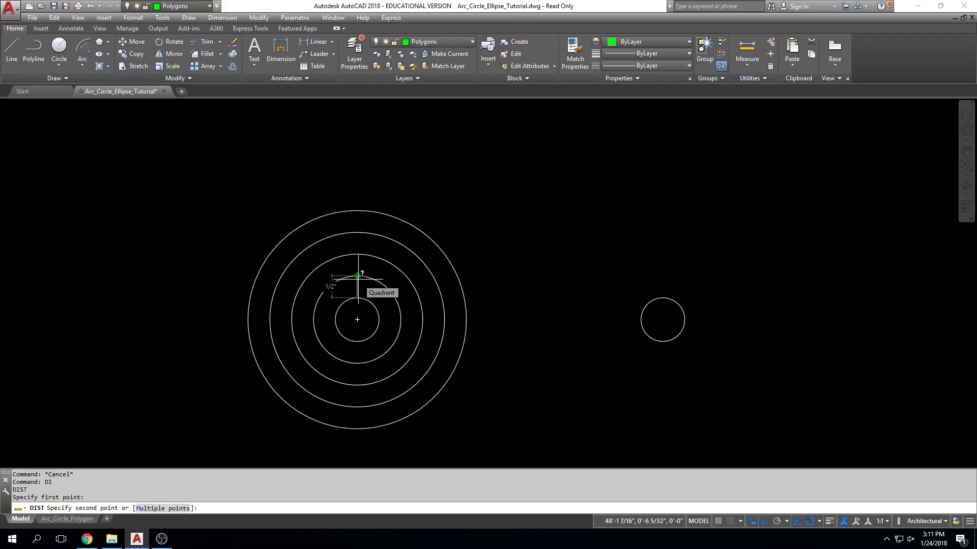
click(358, 276)
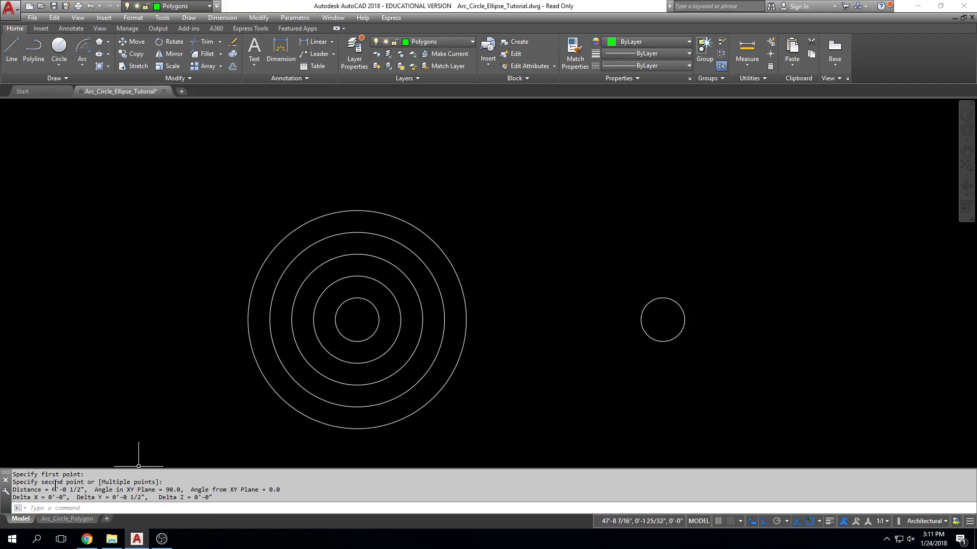
drag(50, 490, 88, 487)
Step: Cancel, then start a fresh DIST measurement
key(Escape)
key(Escape)
text(dist)
key(Return)
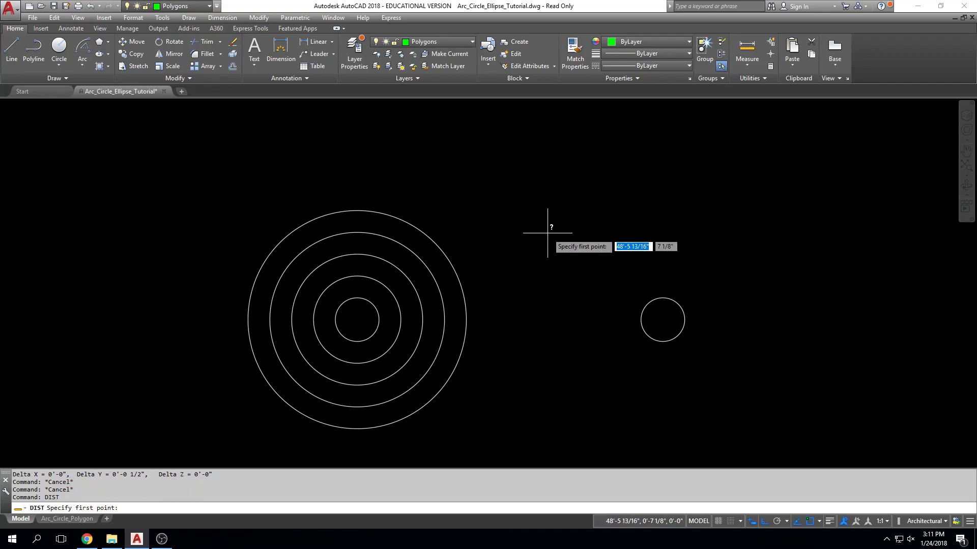
Step: Measure the bathroom plan's bottom wall from right to left corner: 10'-0"
scroll(501, 316, down, 8)
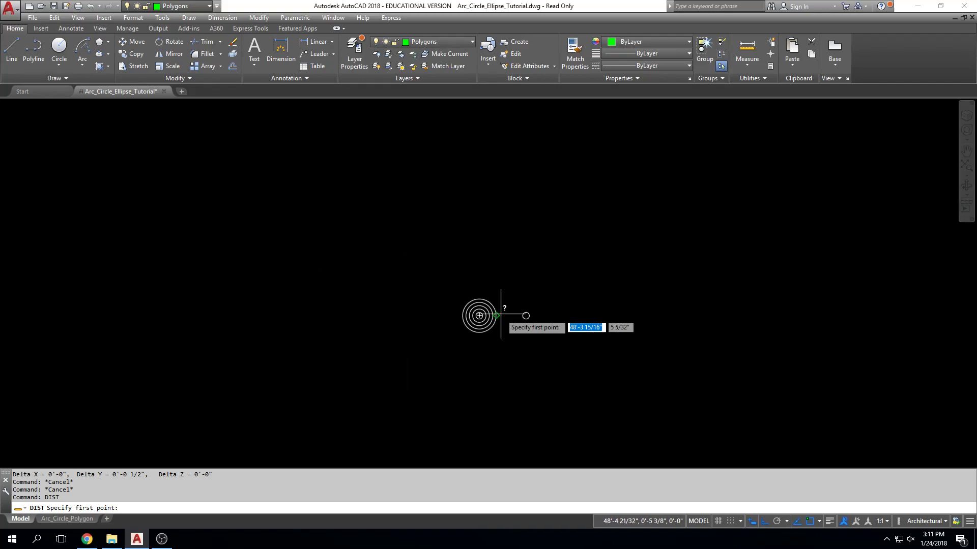
middle_drag(368, 240, 374, 313)
middle_drag(300, 173, 301, 269)
mouse_move(268, 174)
middle_down()
mouse_move(285, 196)
mouse_move(275, 177)
middle_up()
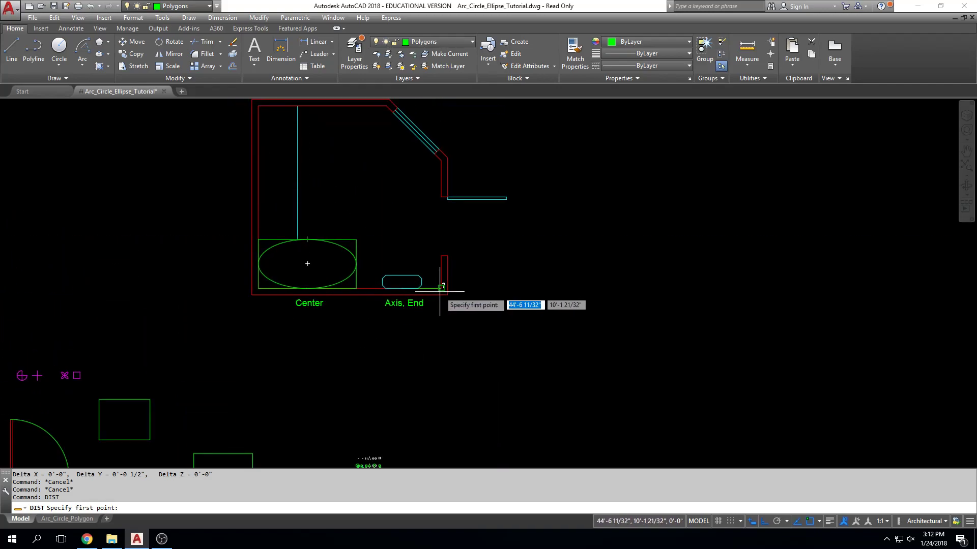
scroll(445, 288, up, 6)
click(457, 302)
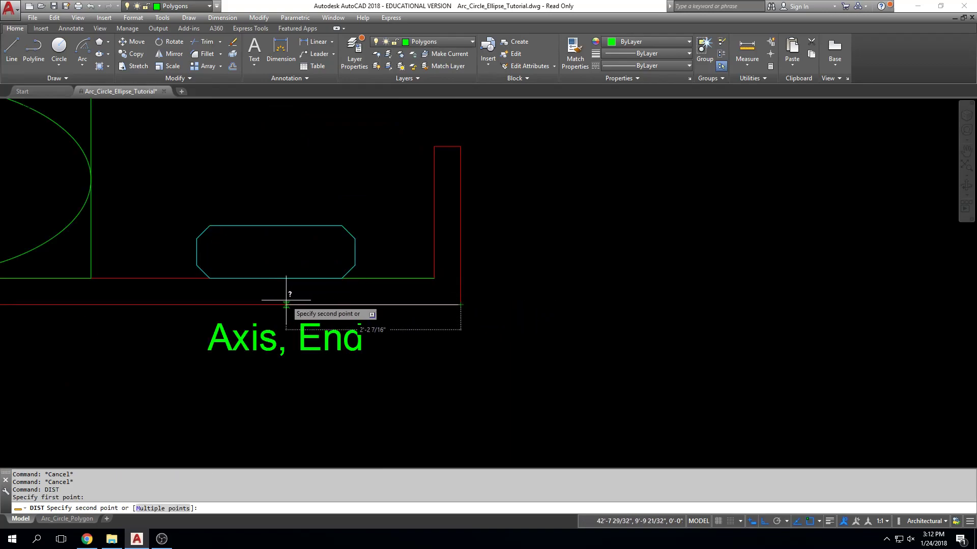
middle_drag(283, 290, 426, 290)
middle_drag(327, 290, 403, 290)
middle_drag(291, 296, 453, 285)
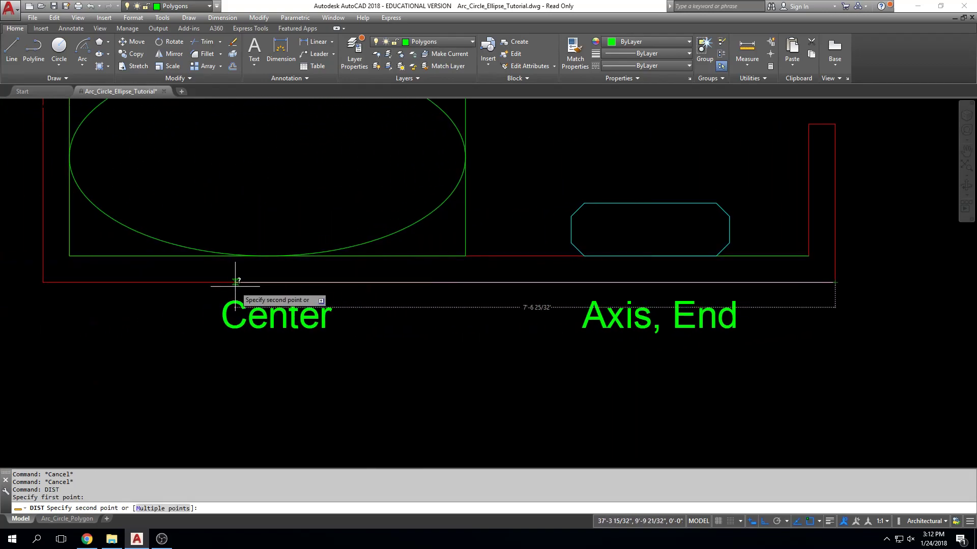
click(43, 282)
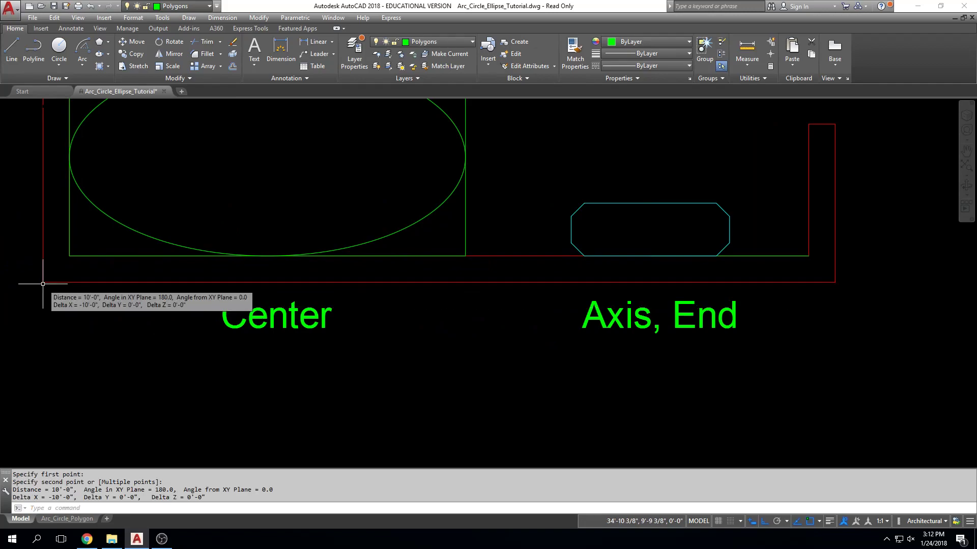
drag(76, 496, 48, 493)
Step: Measure the ellipse rectangle's right side from top to bottom corner: 2'-6"
scroll(541, 297, down, 4)
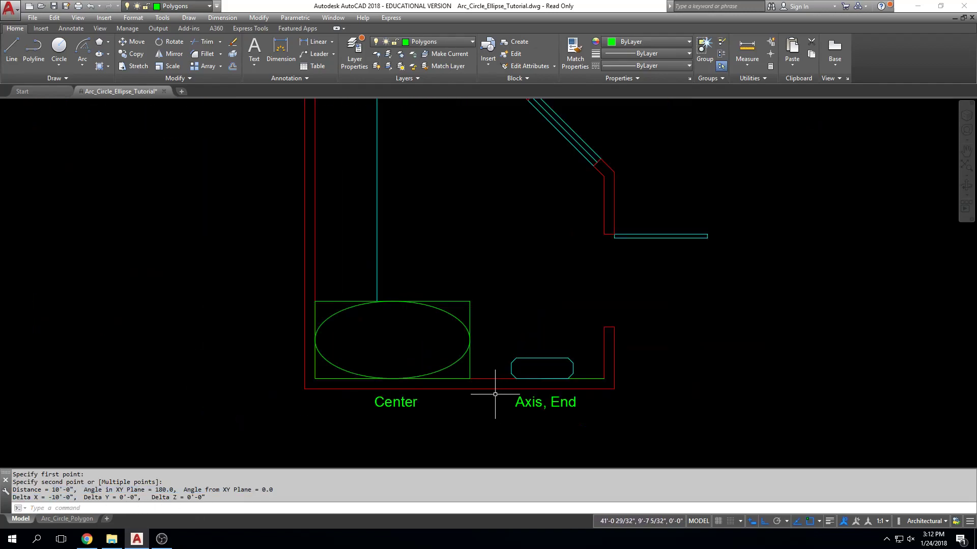
key(Return)
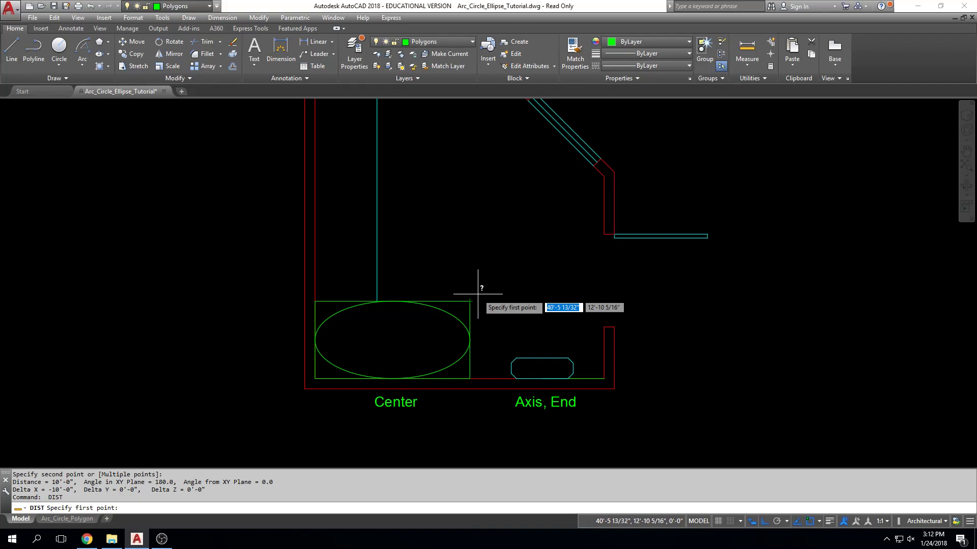
click(469, 300)
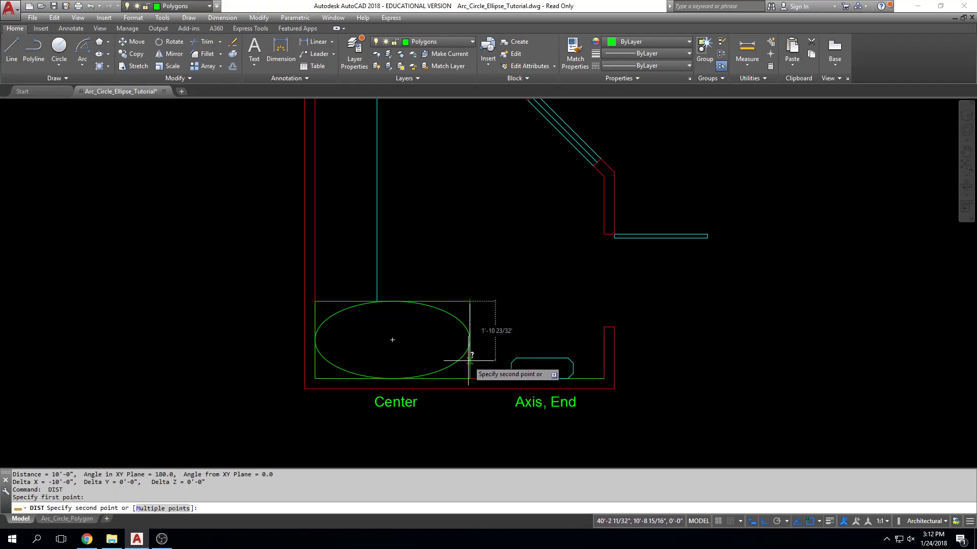
click(469, 376)
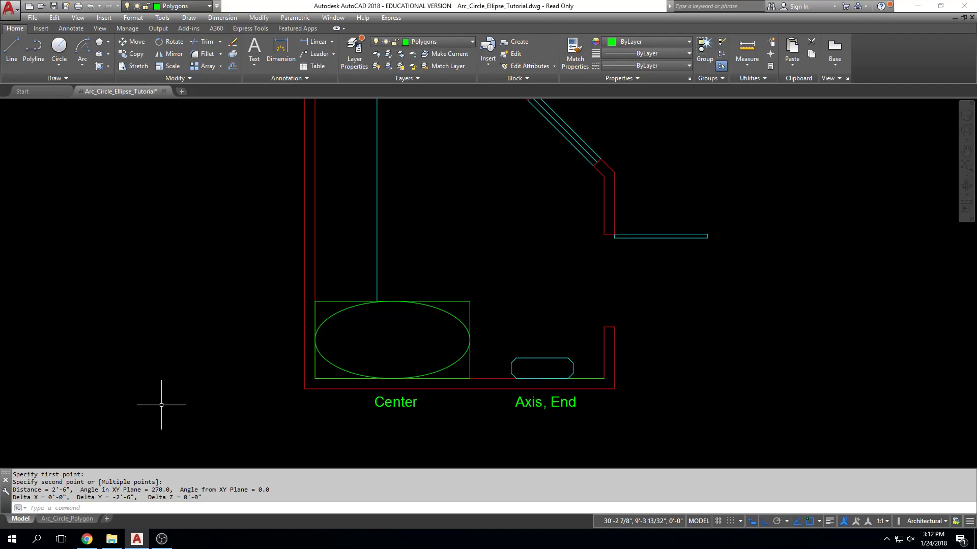
middle_drag(350, 238, 336, 301)
Step: Look over the circle-and-arc pattern, then the door swings, triangles and floor plans
scroll(336, 301, down, 6)
middle_drag(232, 364, 351, 316)
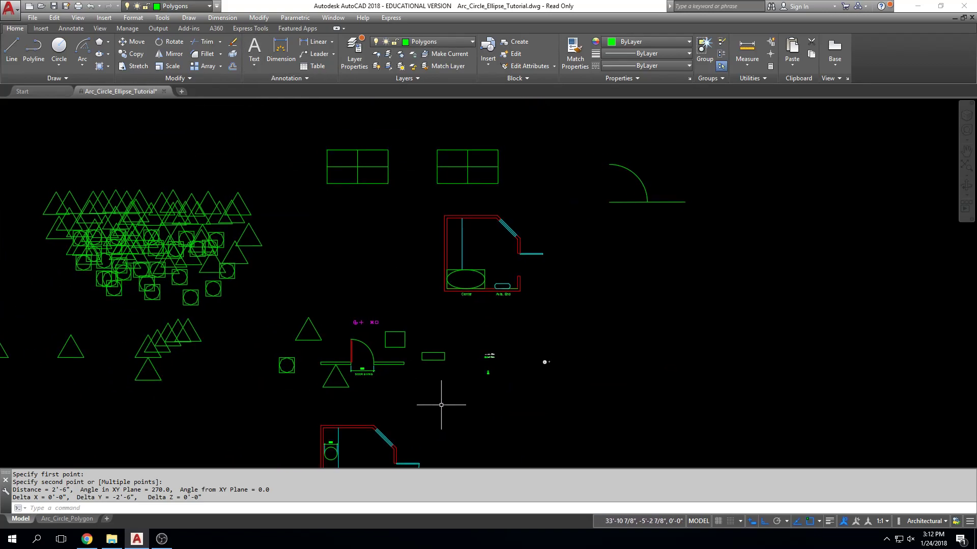
scroll(496, 379, up, 10)
scroll(406, 341, up, 14)
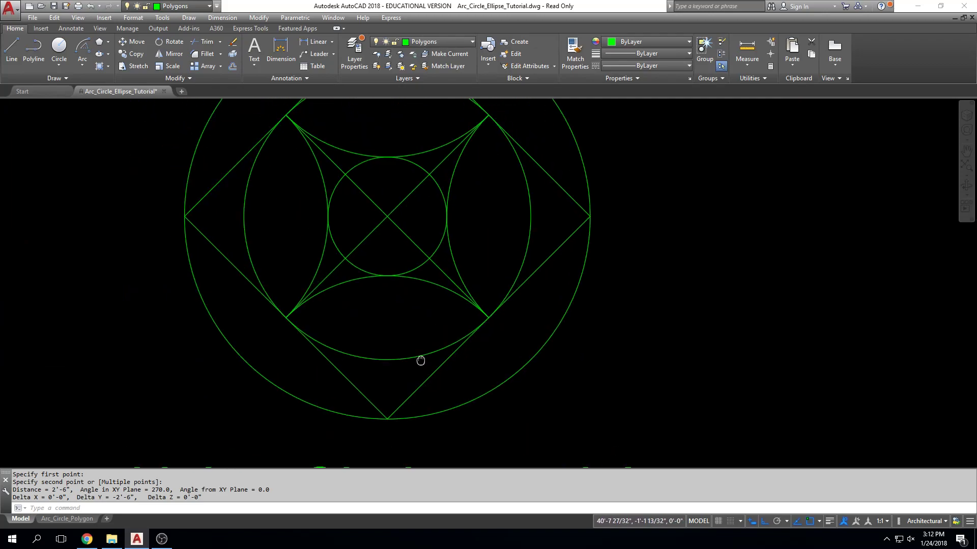
scroll(503, 331, down, 3)
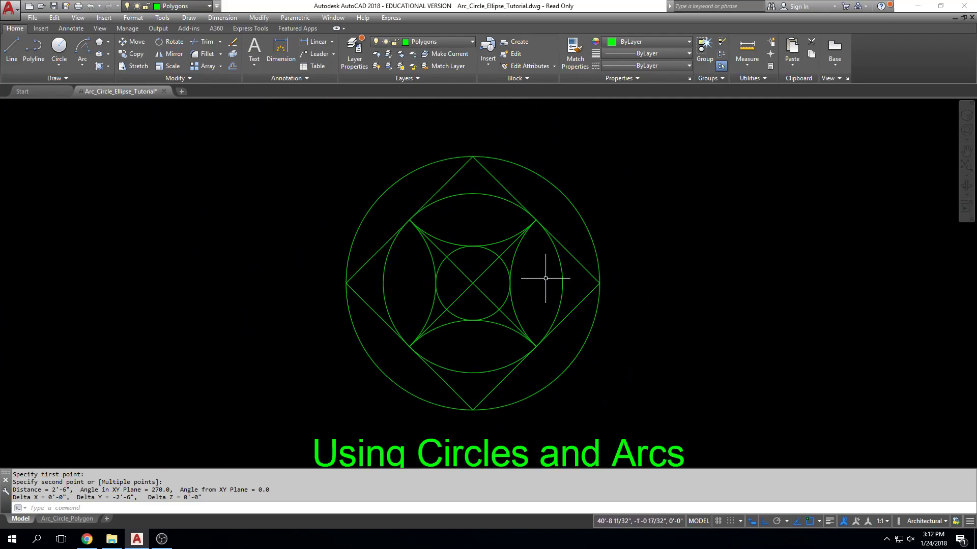
scroll(551, 265, down, 18)
middle_drag(574, 174, 570, 231)
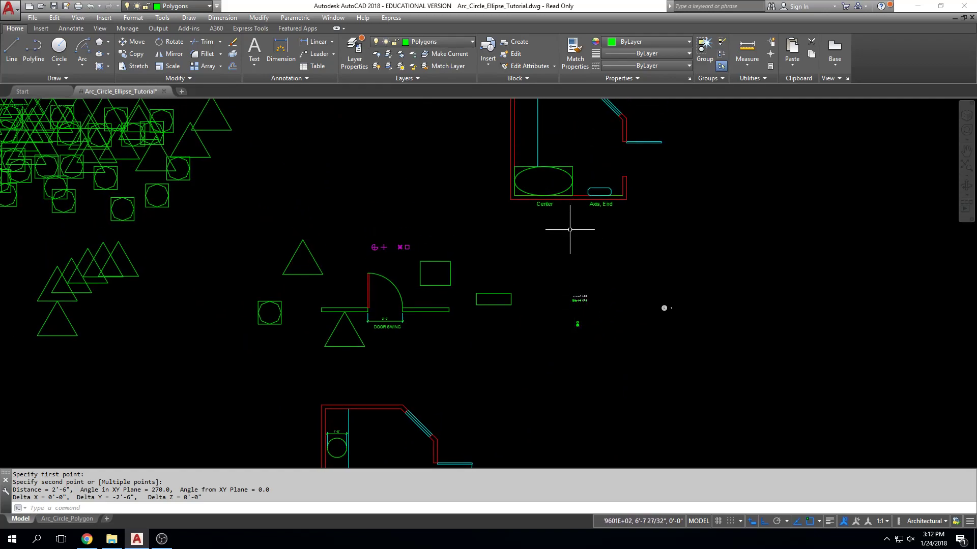
scroll(585, 328, up, 4)
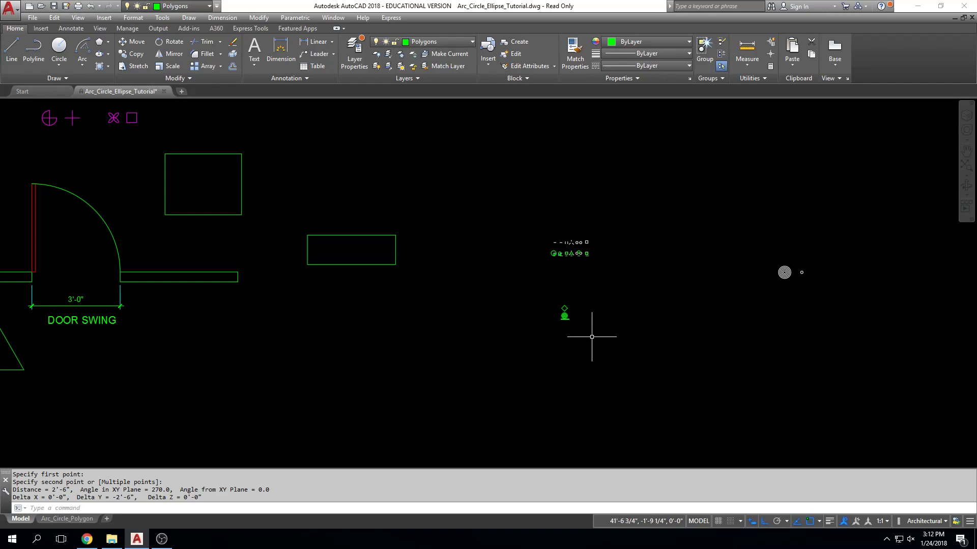
scroll(585, 328, up, 6)
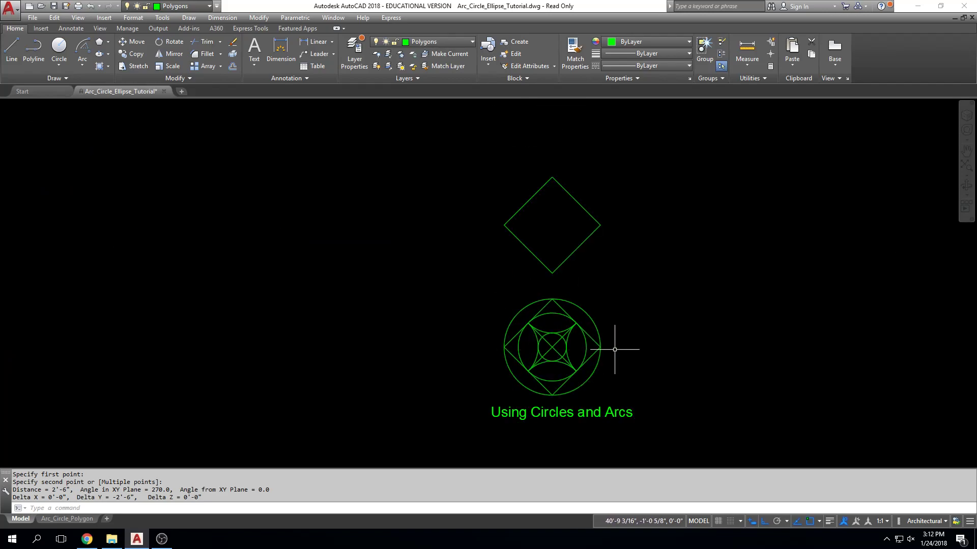
scroll(636, 351, down, 6)
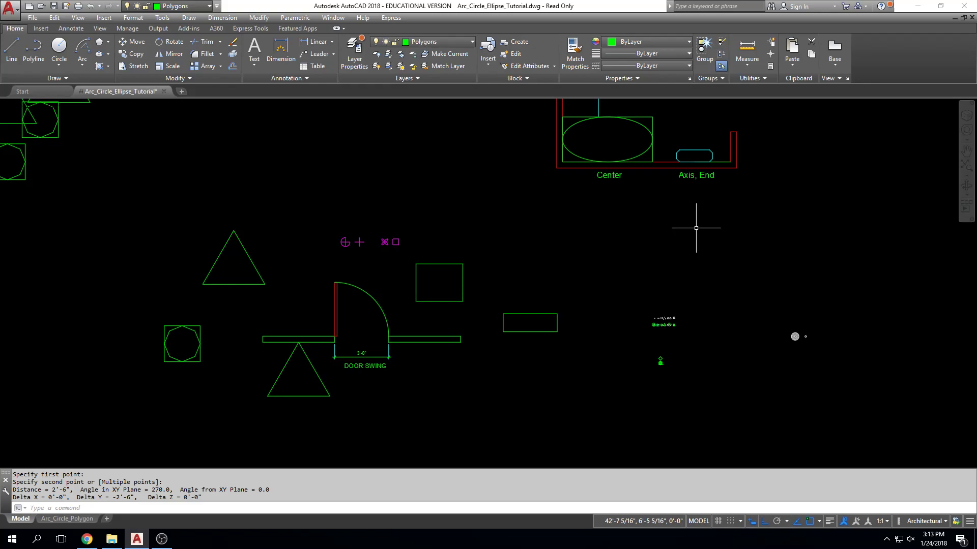
Step: Cancel any active command and zoom to the extents of the whole drawing
key(Escape)
key(Escape)
key(Escape)
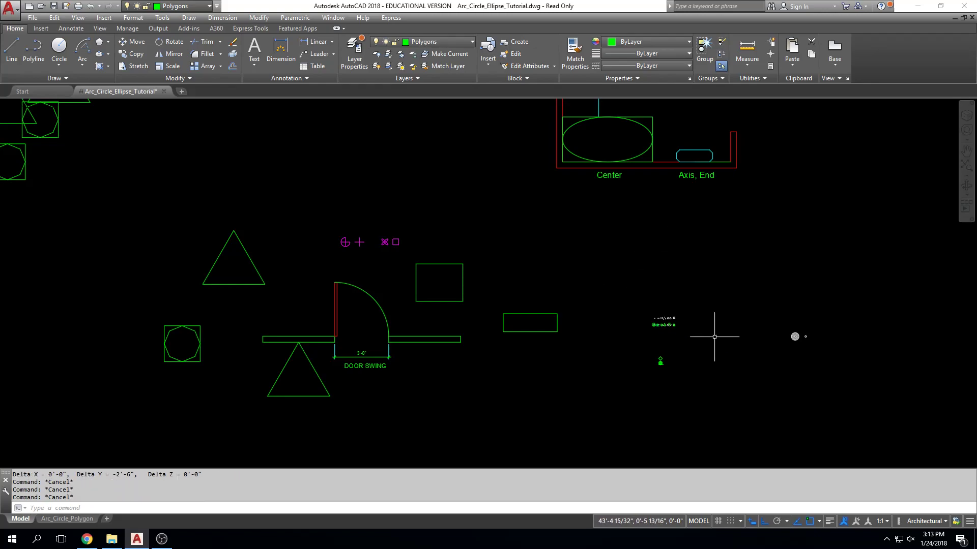
scroll(656, 379, up, 10)
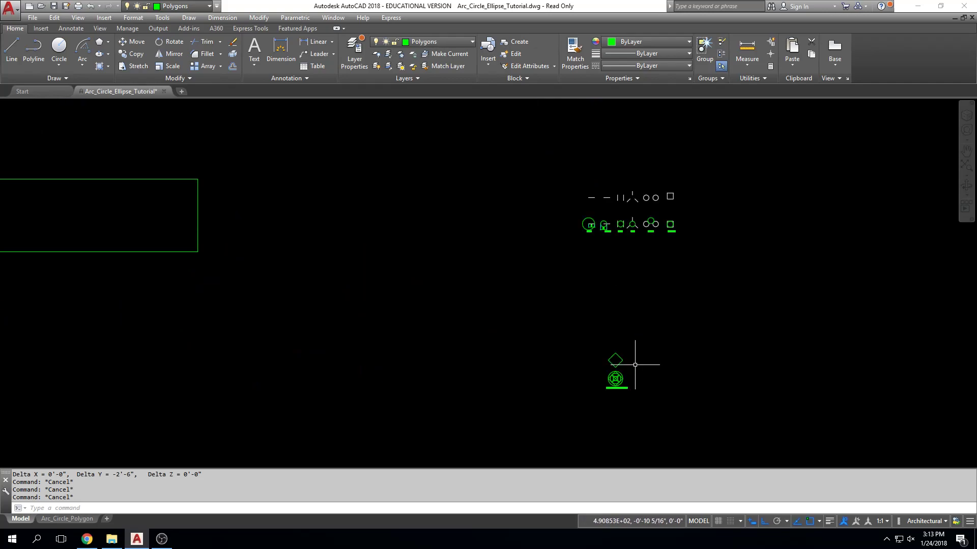
scroll(633, 356, down, 5)
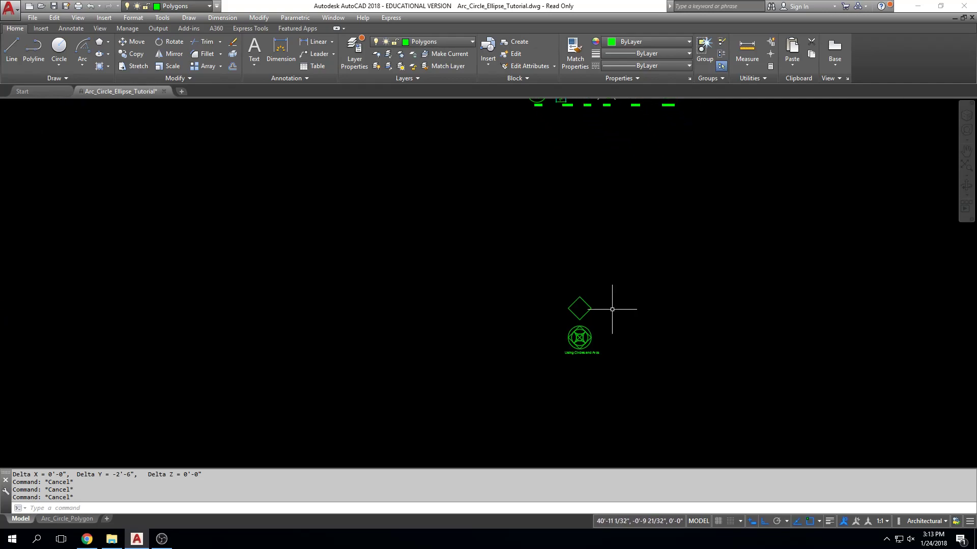
middle_click(610, 300)
middle_click(610, 300)
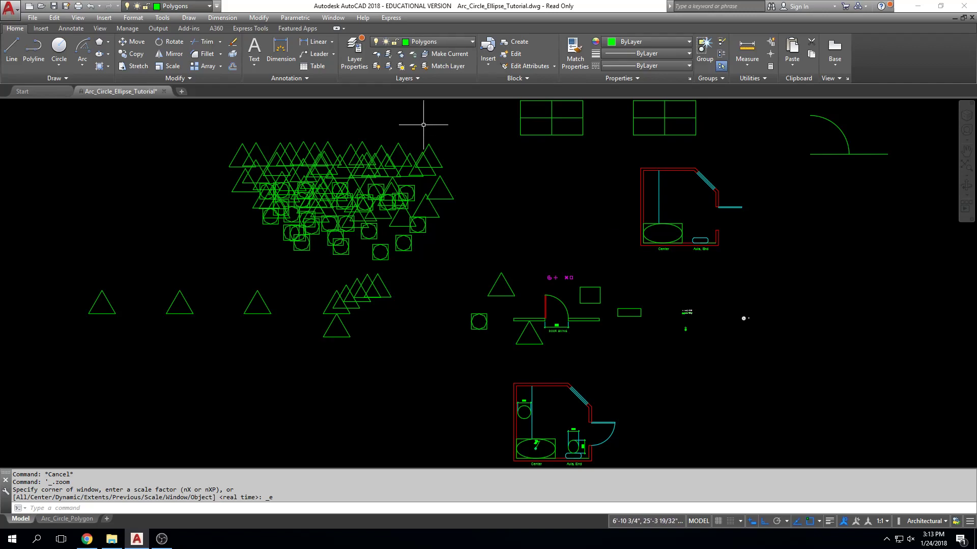
Step: Open Drawing Units with UNI, try 0.00 angle precision, then cancel without applying it
text(units)
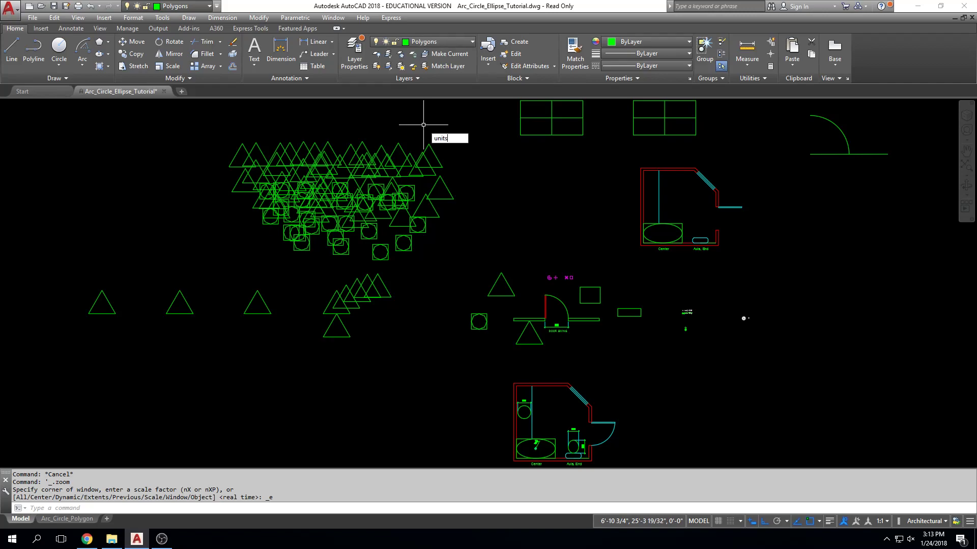
key(Return)
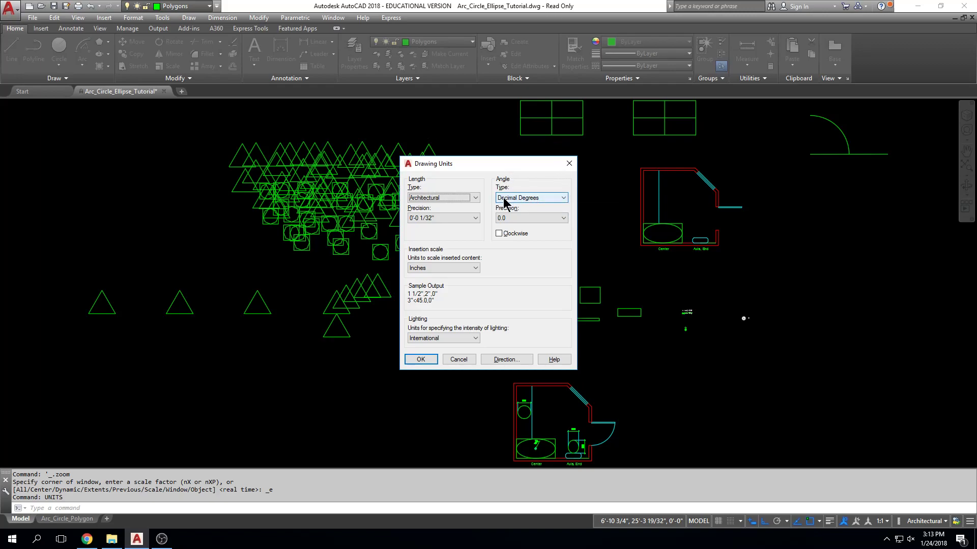
click(541, 217)
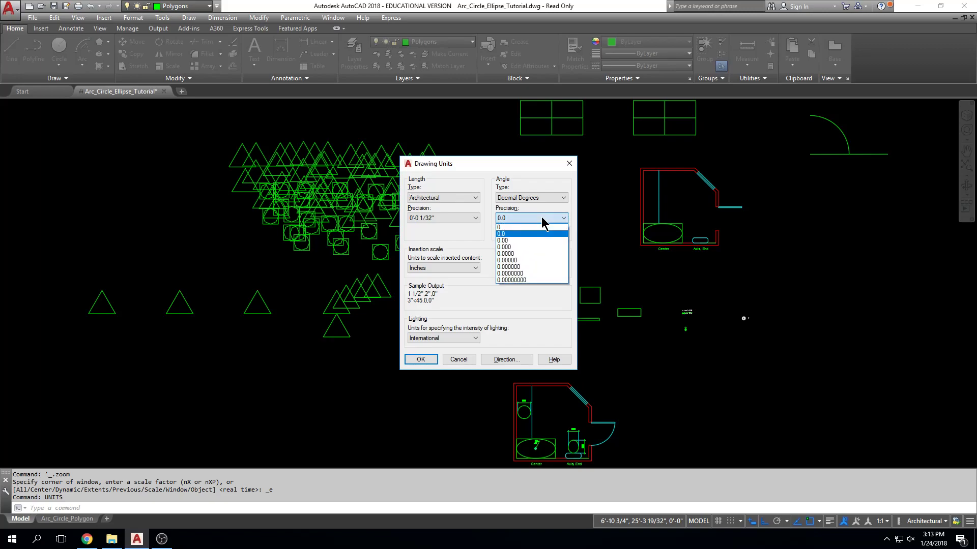
click(545, 241)
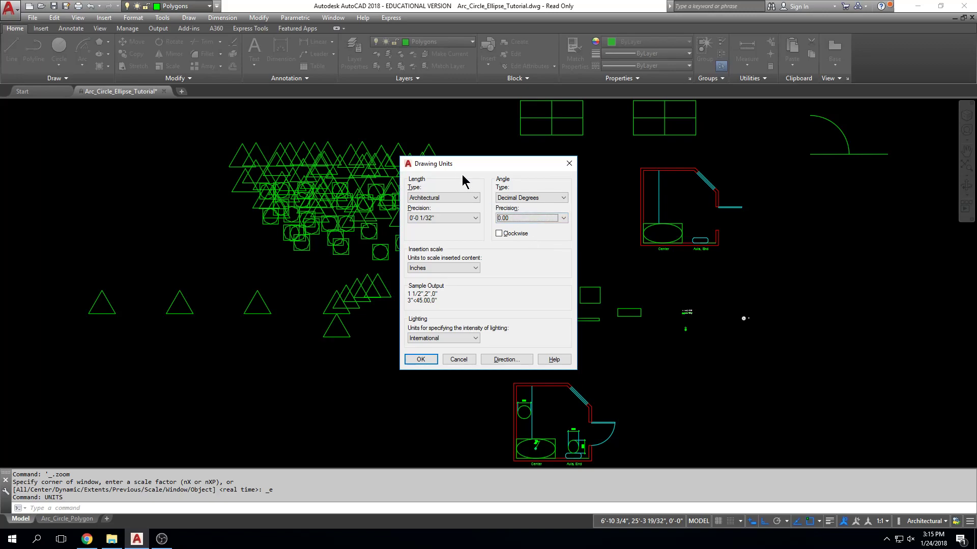
key(Escape)
key(Escape)
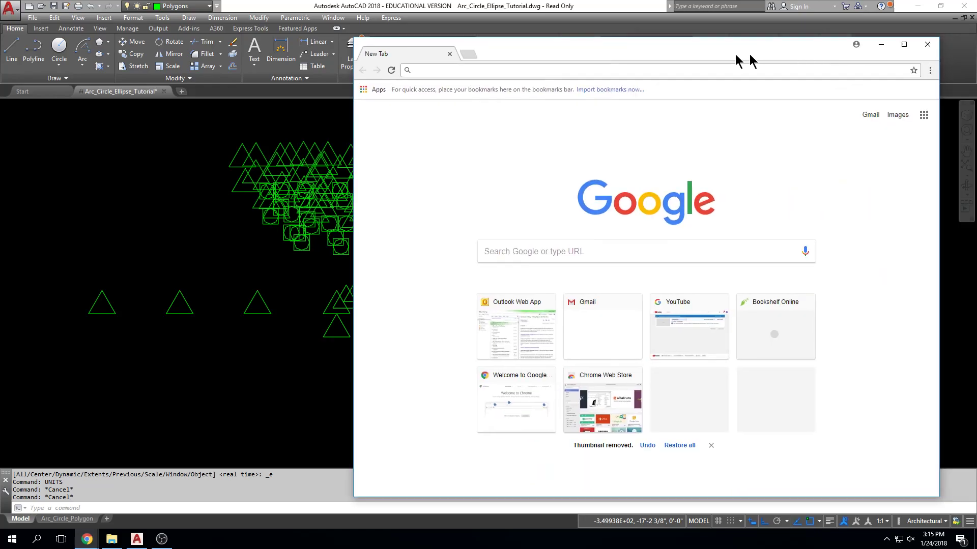
Step: Search Google in Chrome for 'how do I set my units in autocad'
drag(748, 59, 598, 37)
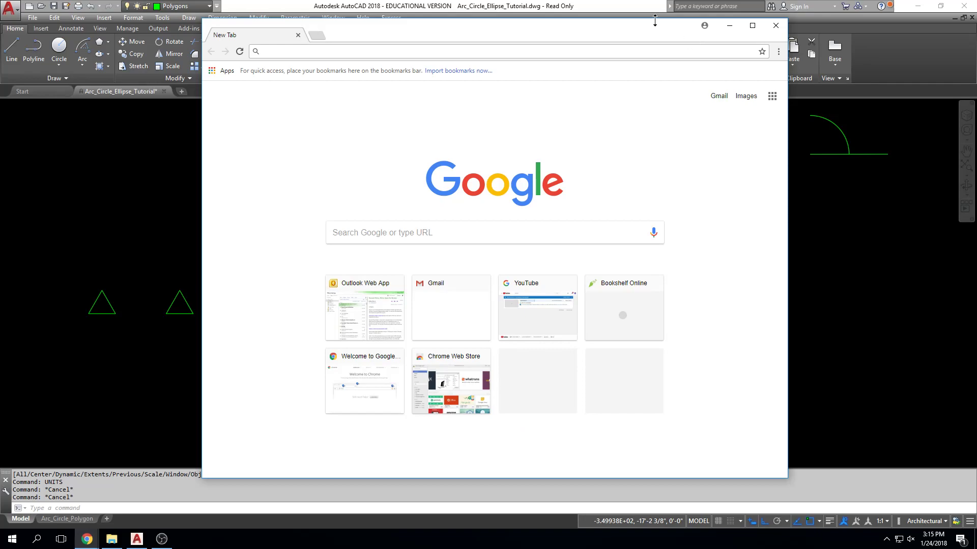
text(how do )
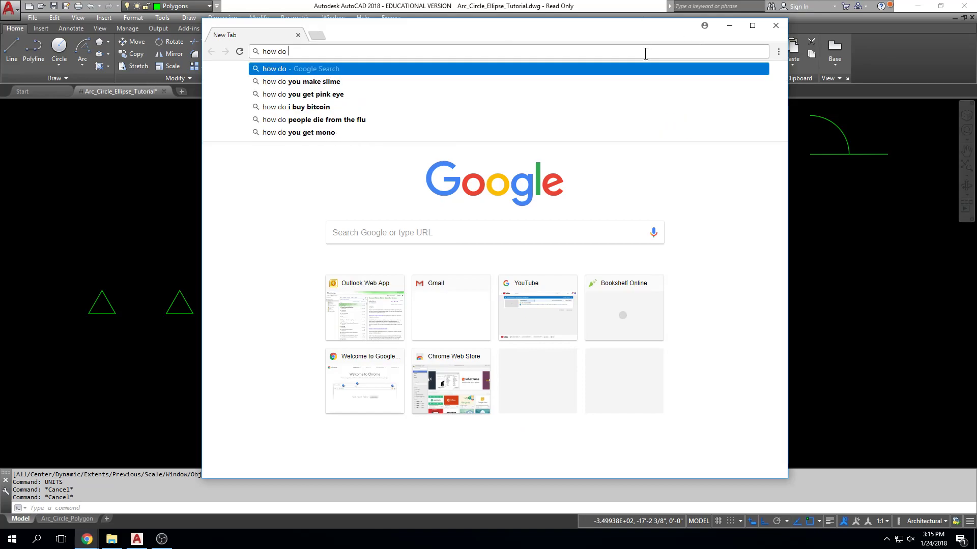
text(I set my un)
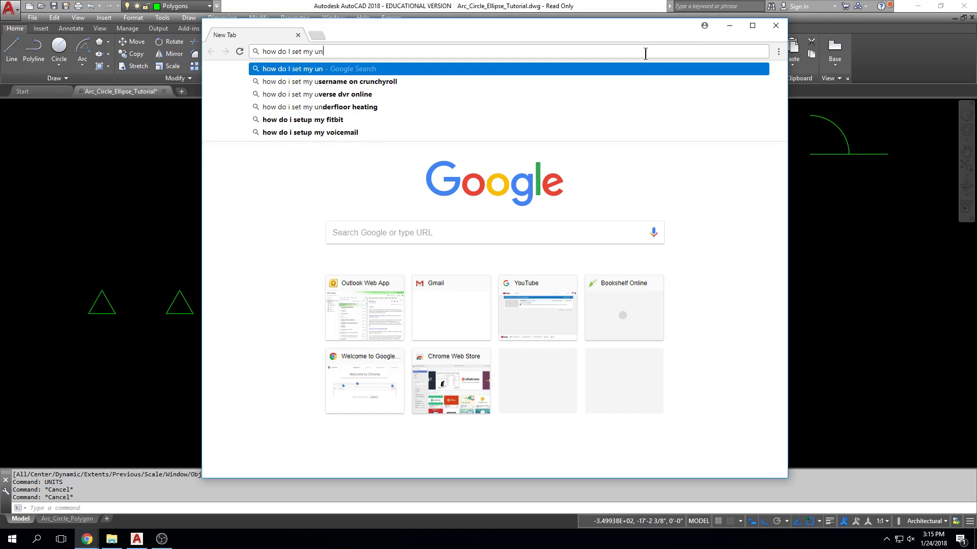
text(its in autocad)
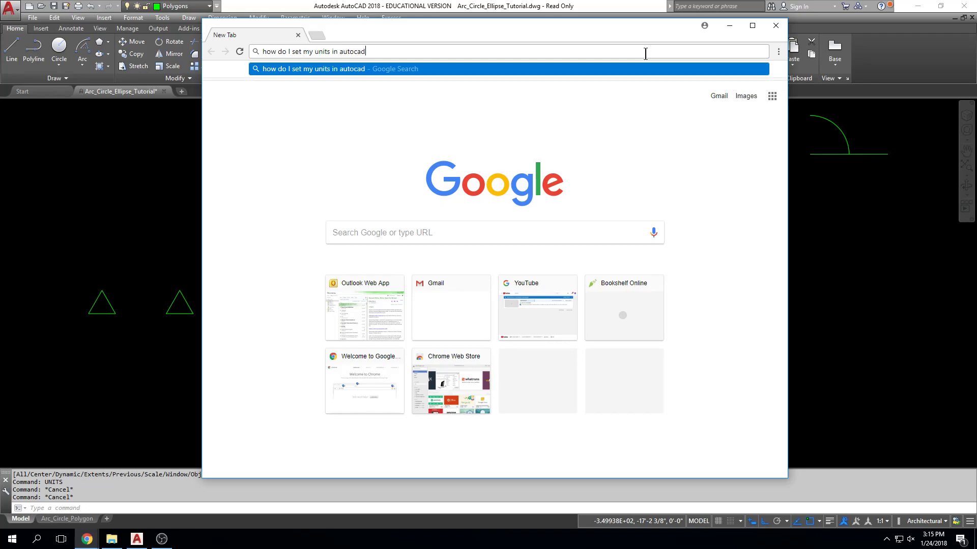
key(Return)
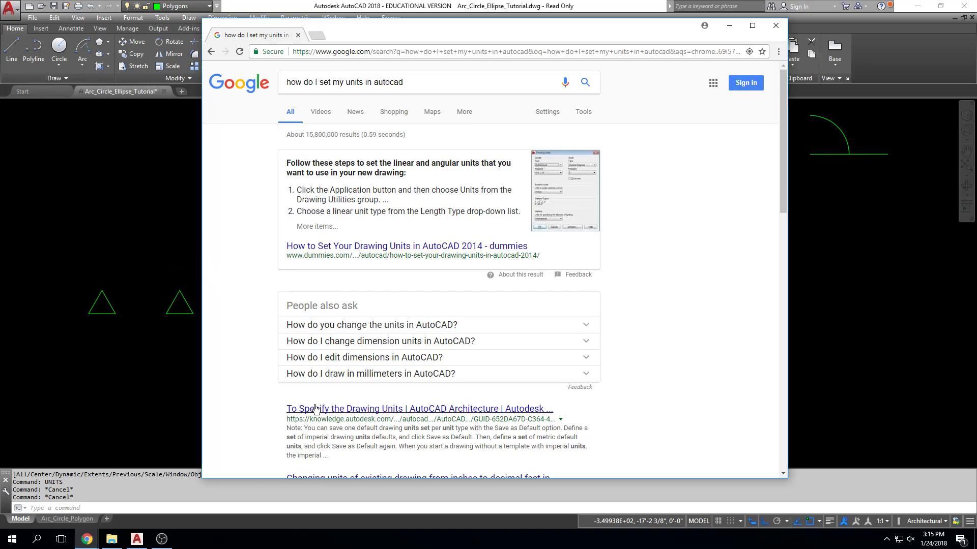
Step: Open the Autodesk 'To Specify the Drawing Units' article and dismiss its feedback prompt
scroll(315, 366, down, 1)
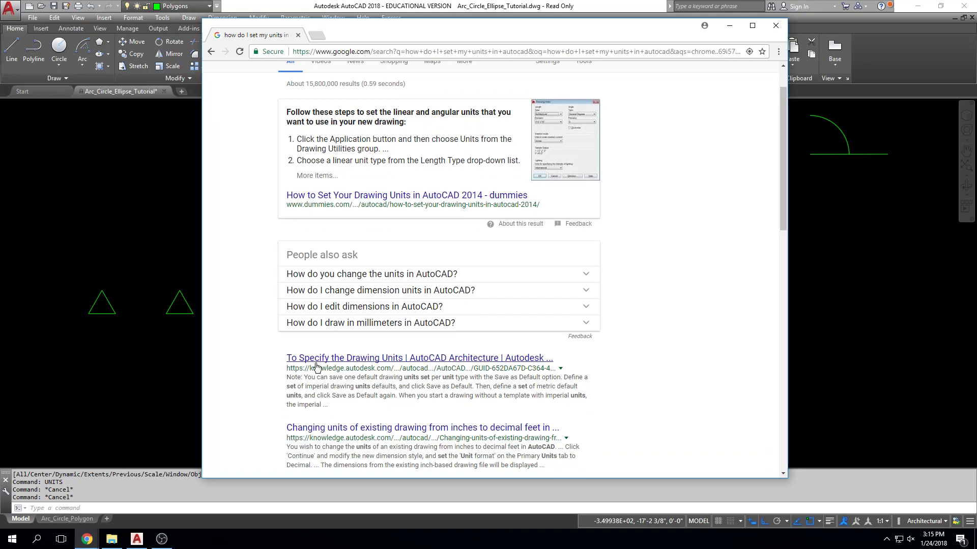
double_click(371, 368)
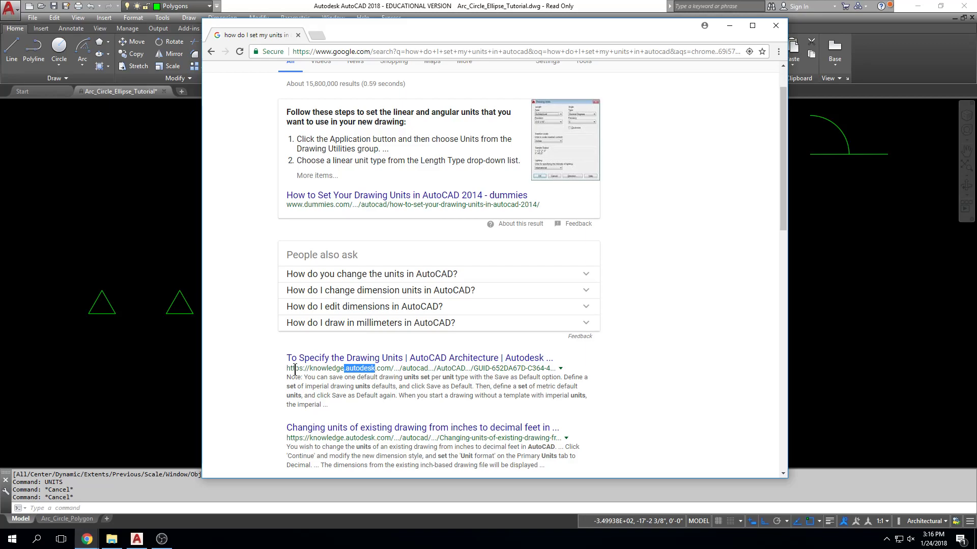
click(328, 358)
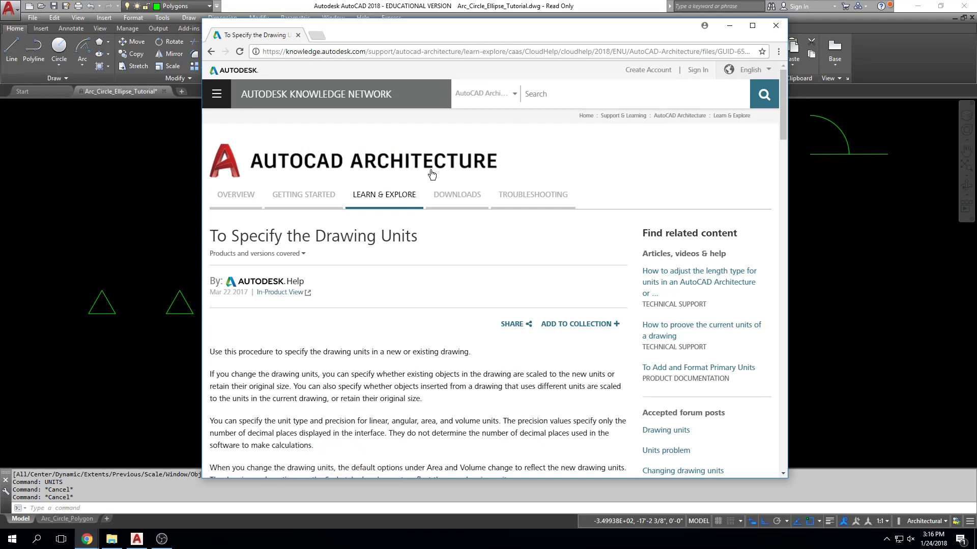
click(563, 196)
Step: Read through the article's steps, then minimize Chrome to return to the drawing
scroll(270, 318, down, 1)
scroll(247, 372, down, 2)
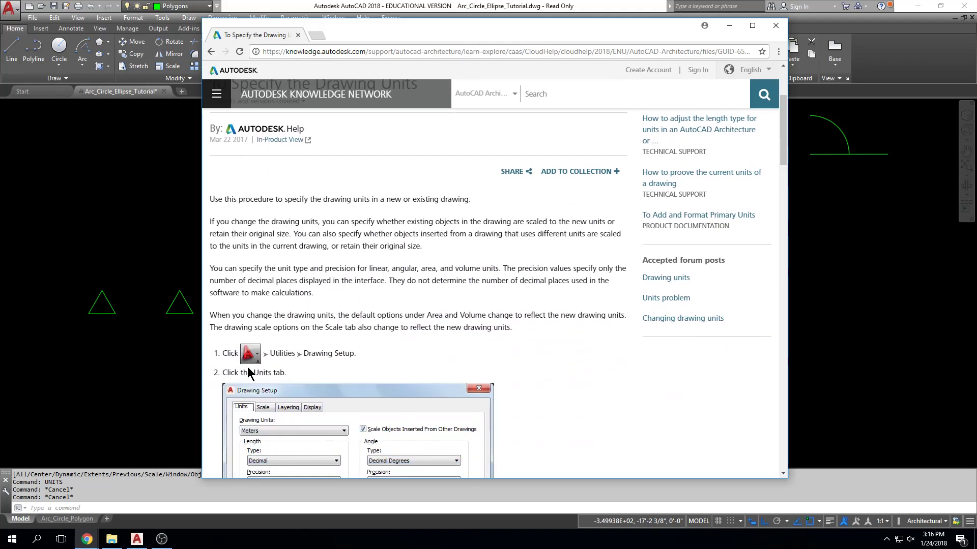
scroll(301, 365, down, 3)
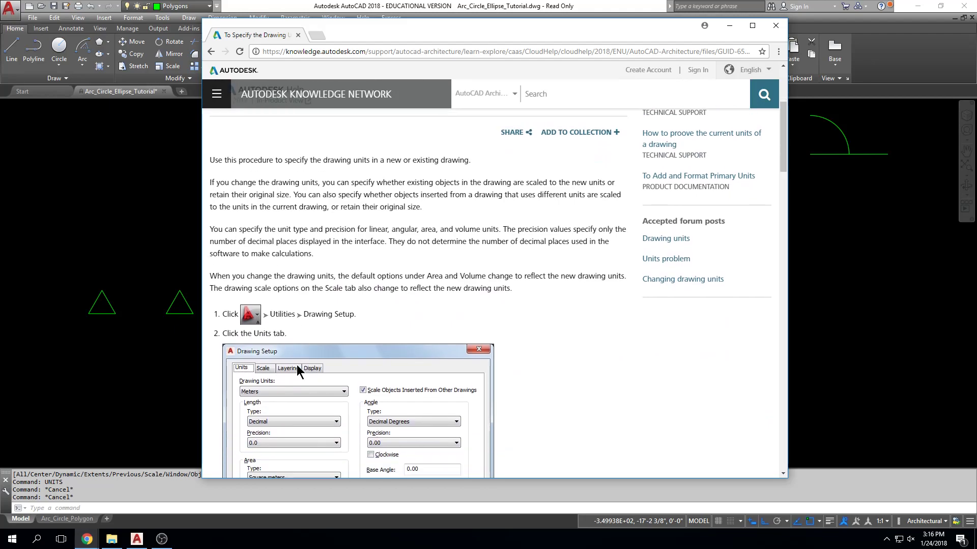
scroll(356, 346, down, 4)
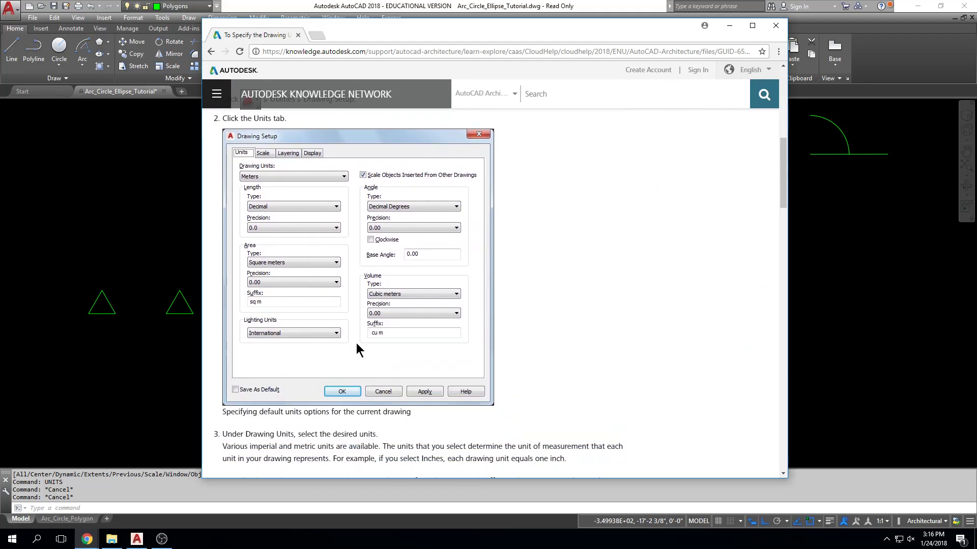
scroll(356, 343, down, 1)
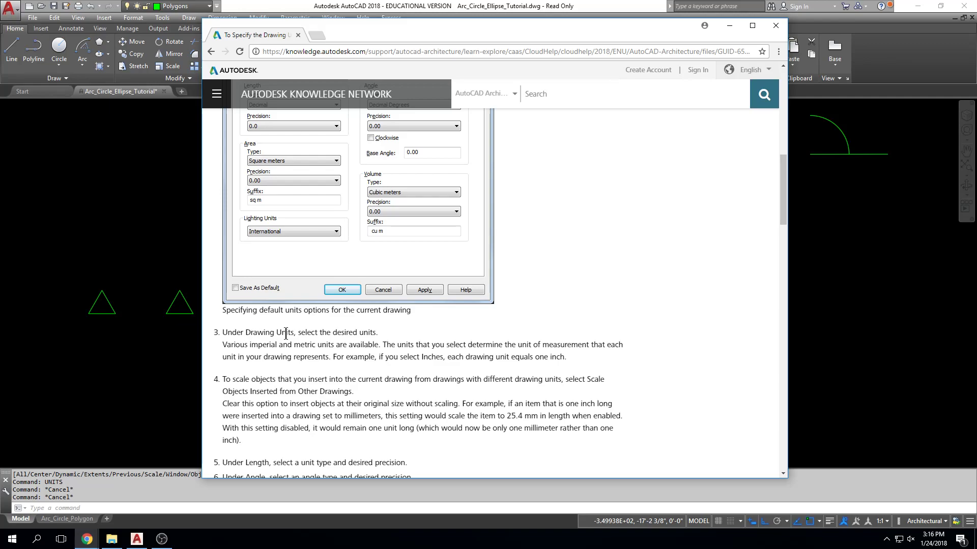
scroll(331, 317, down, 3)
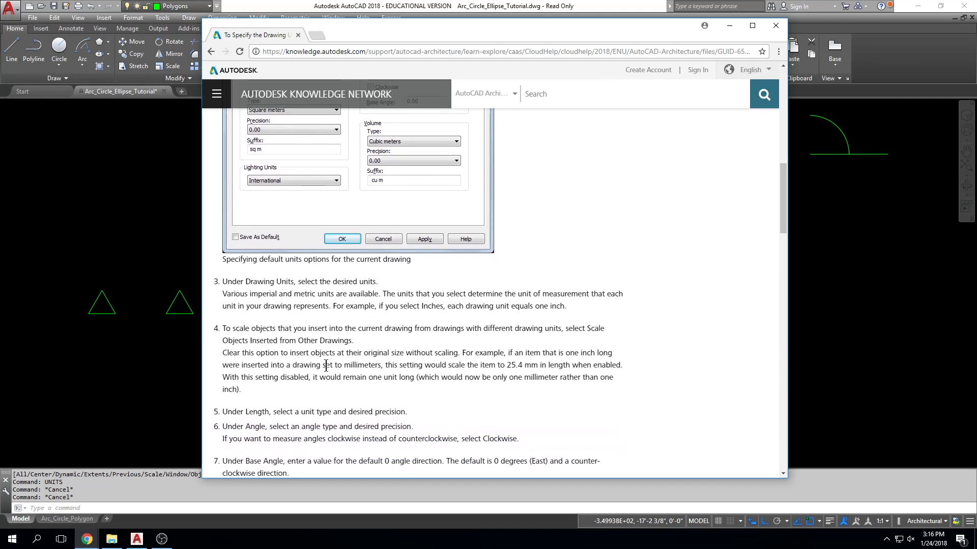
scroll(326, 365, down, 2)
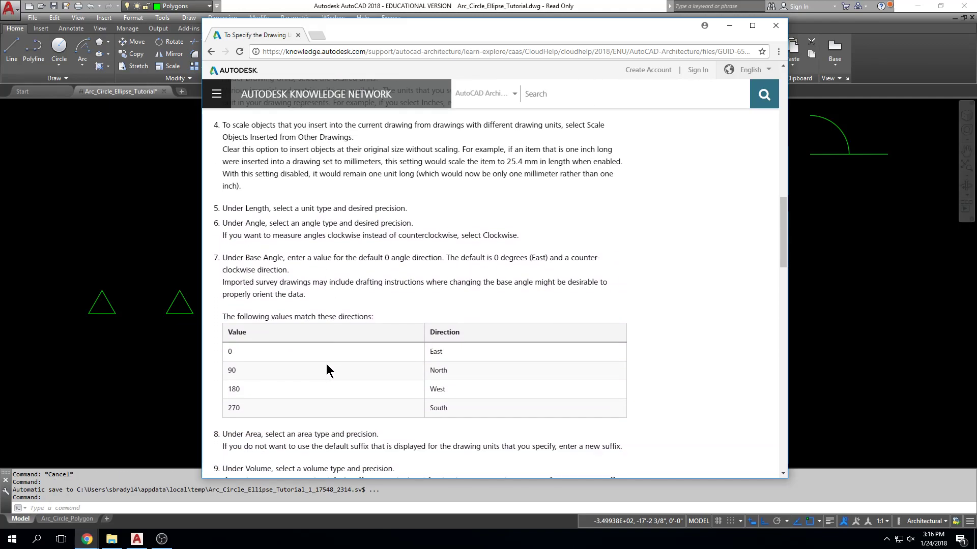
scroll(326, 364, up, 12)
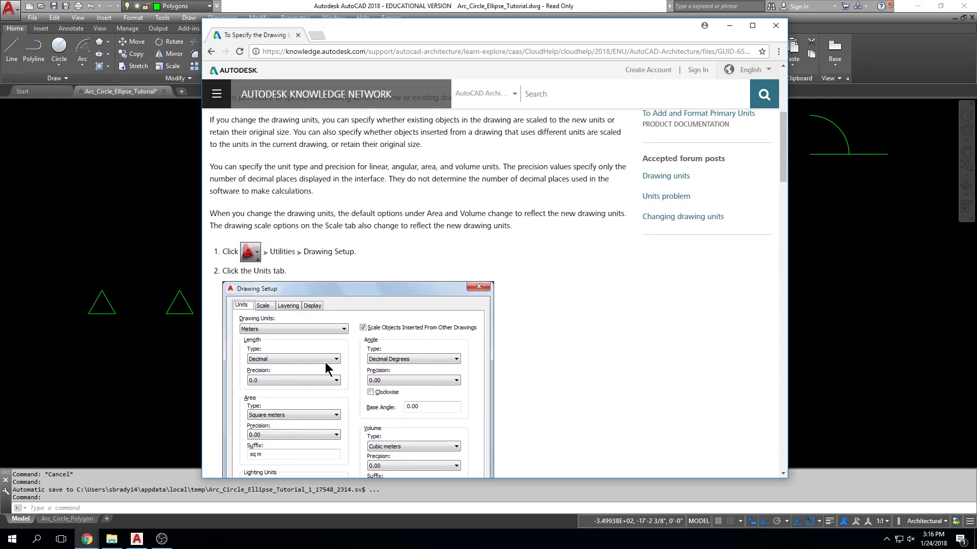
click(153, 283)
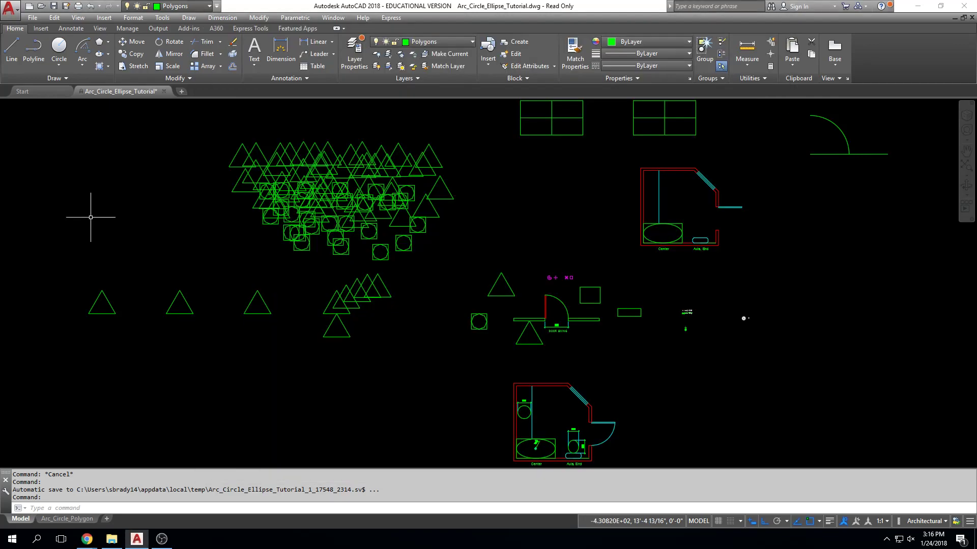
click(9, 10)
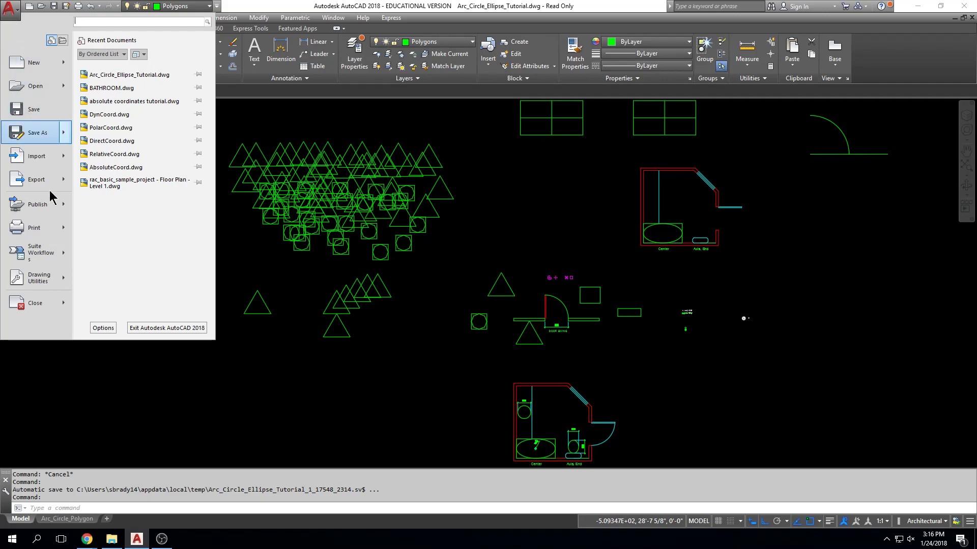
click(104, 328)
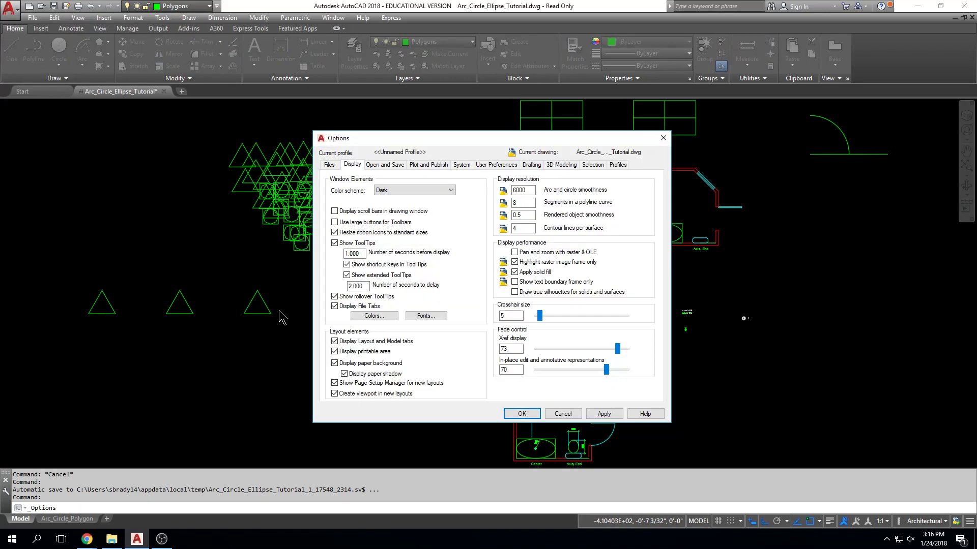
key(alt+Tab)
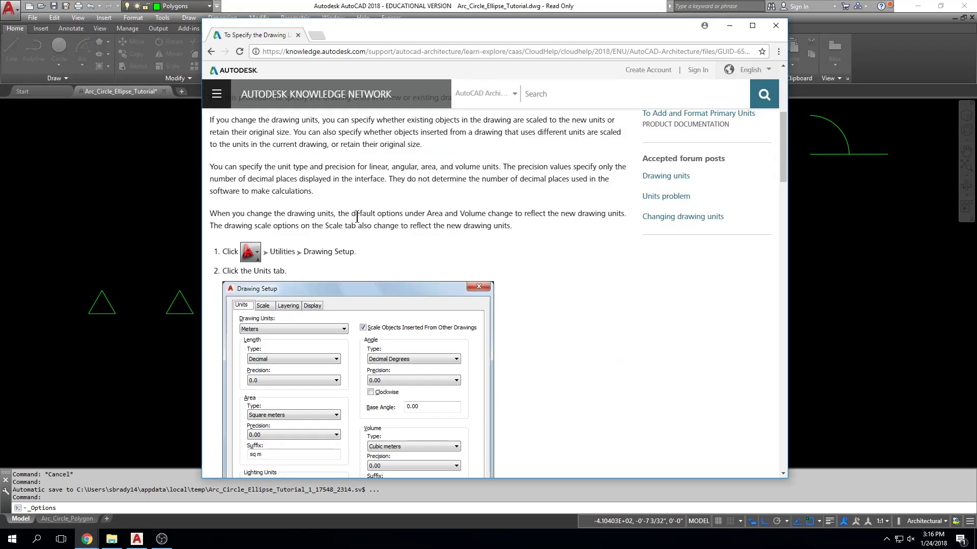
scroll(357, 229, down, 1)
key(alt+Tab)
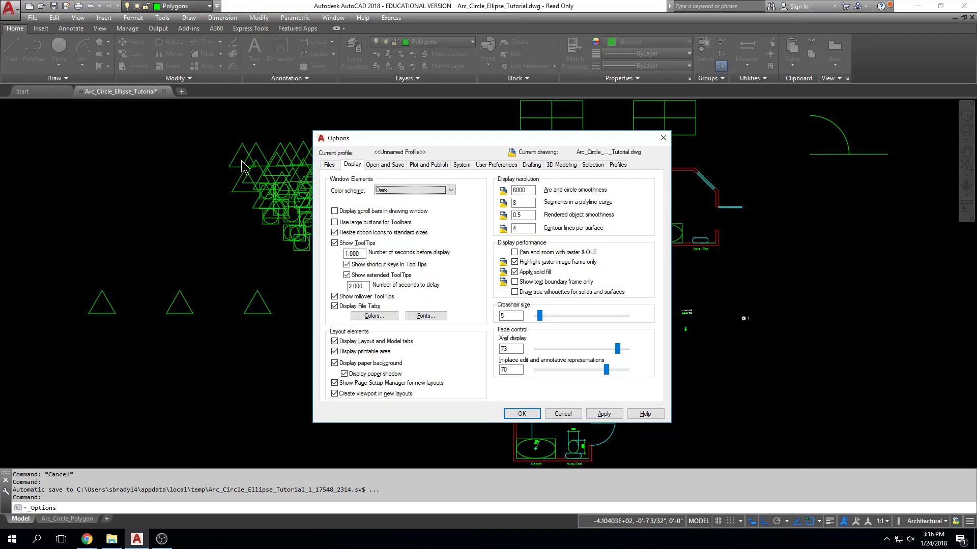
key(Escape)
click(9, 9)
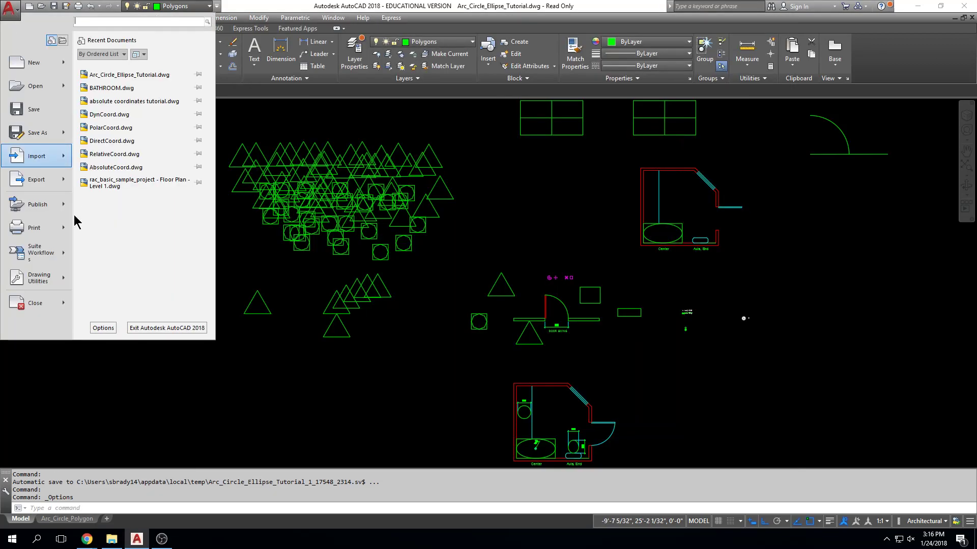
click(103, 328)
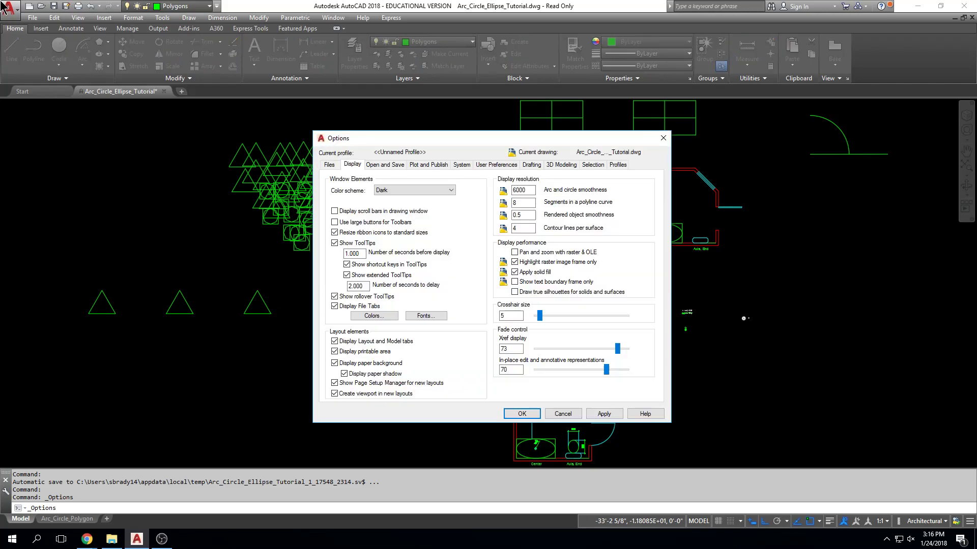
key(Escape)
click(14, 13)
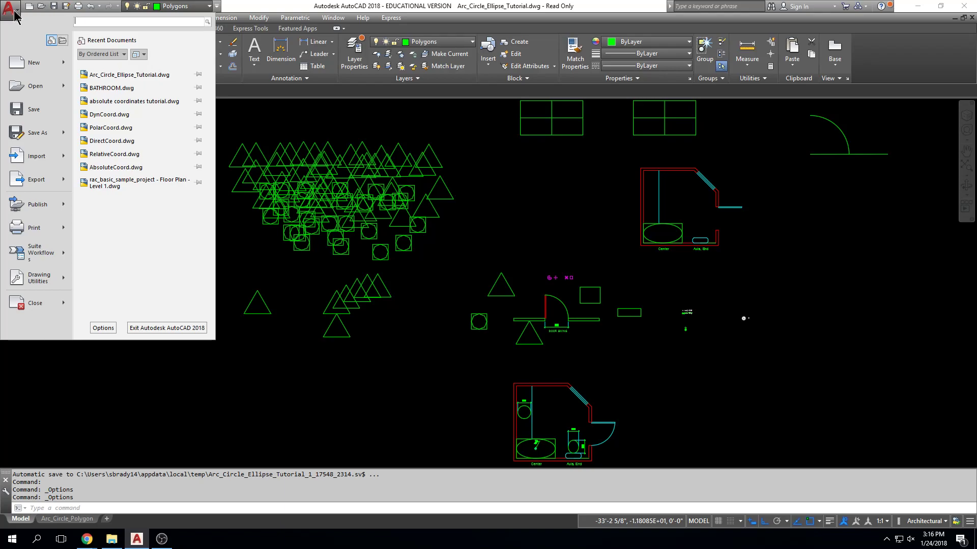
mouse_move(27, 88)
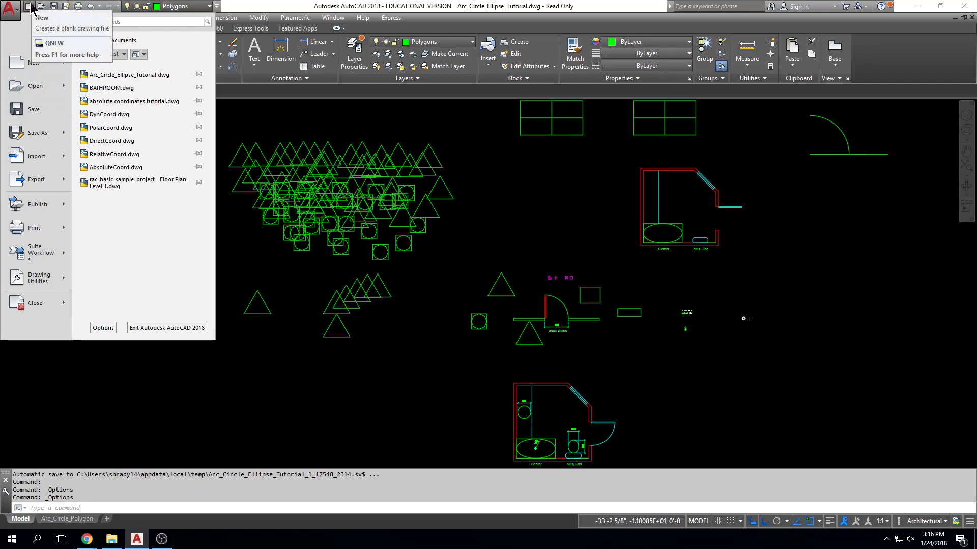
mouse_move(62, 284)
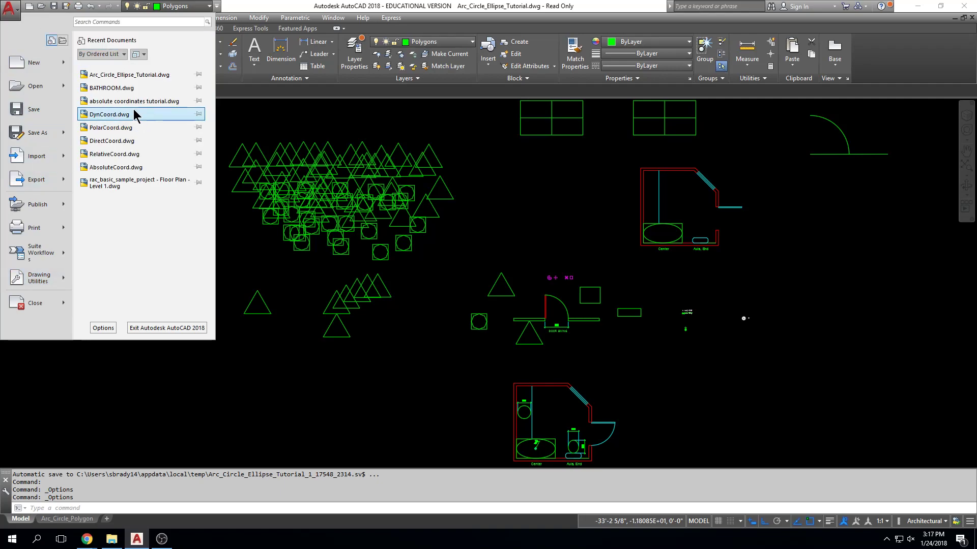
click(230, 117)
key(Escape)
key(Escape)
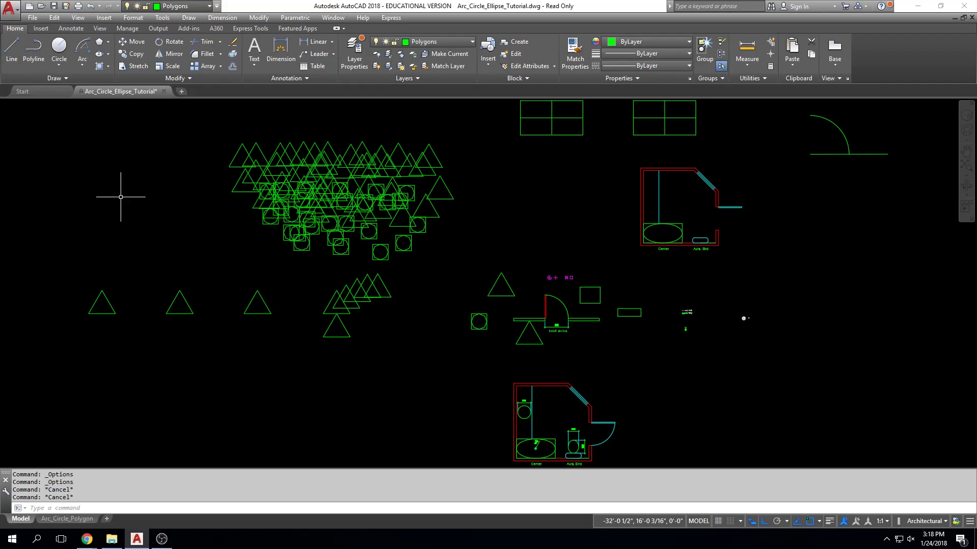
Step: Search 'county library utah' and open the Salt Lake County Library site in a maximized window
click(87, 538)
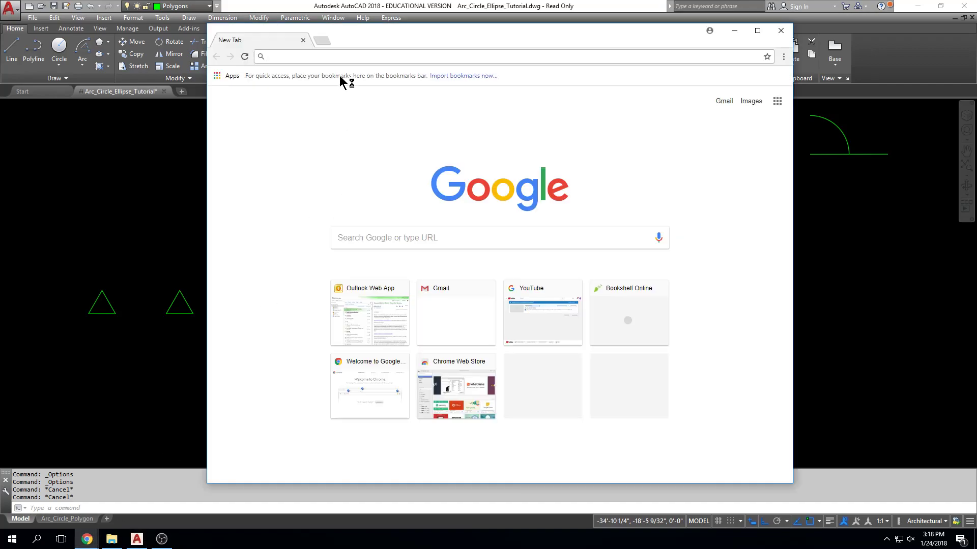
text(count)
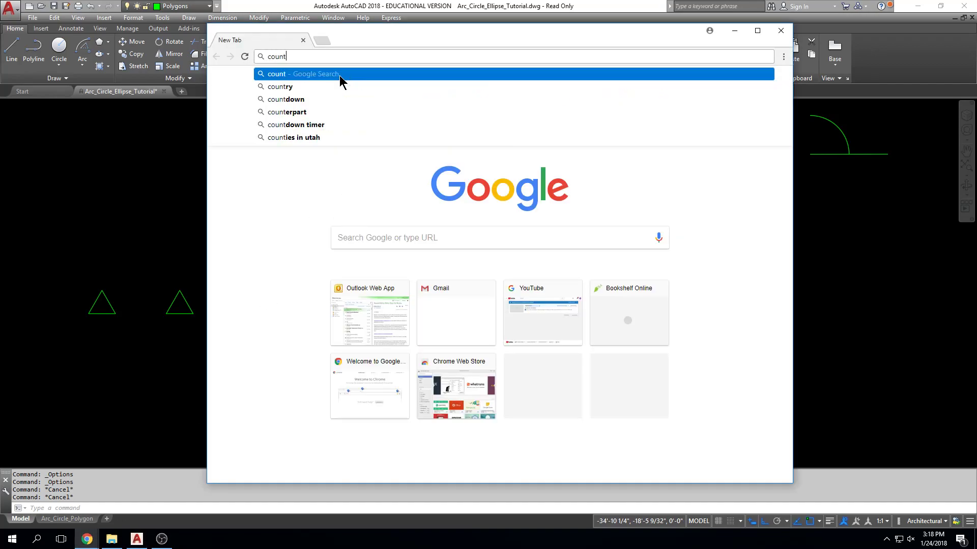
text(y library utah)
key(Return)
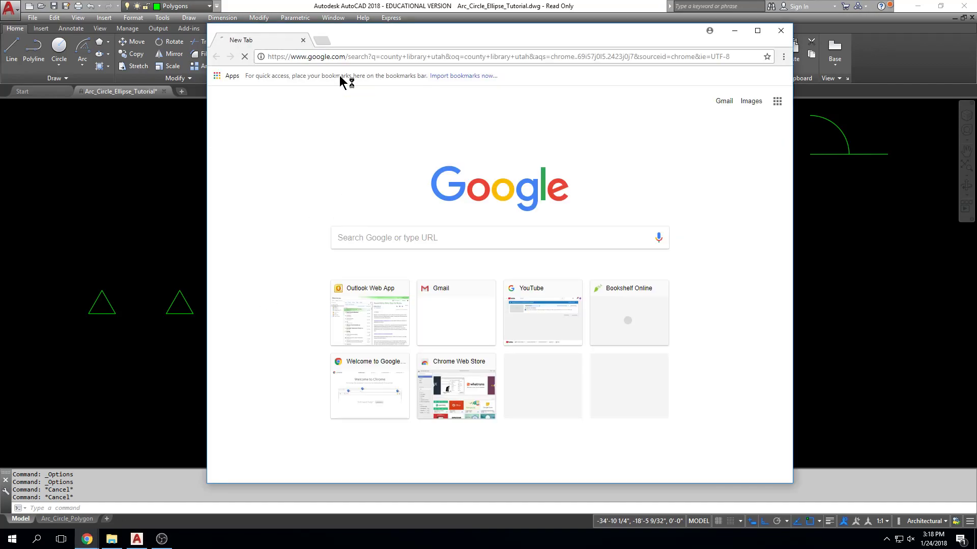
scroll(436, 235, down, 3)
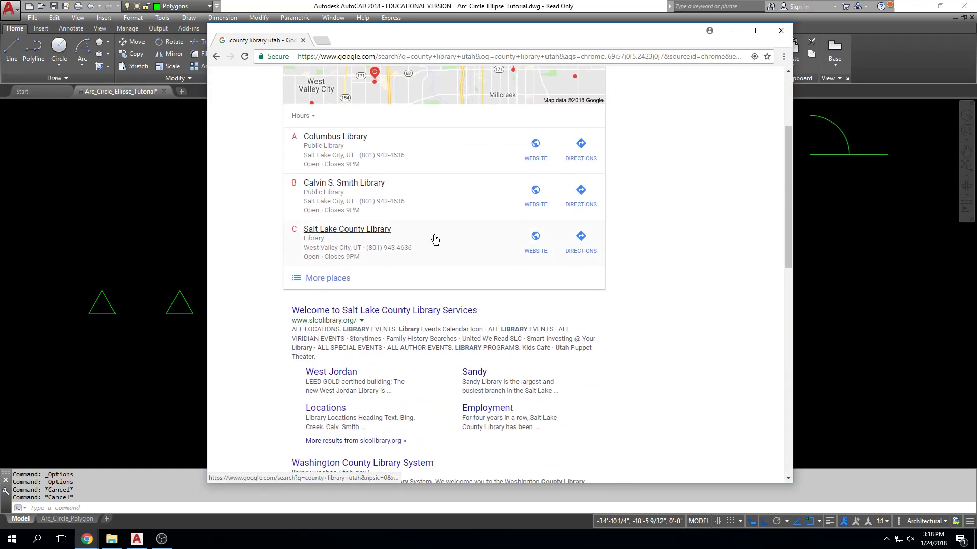
click(421, 314)
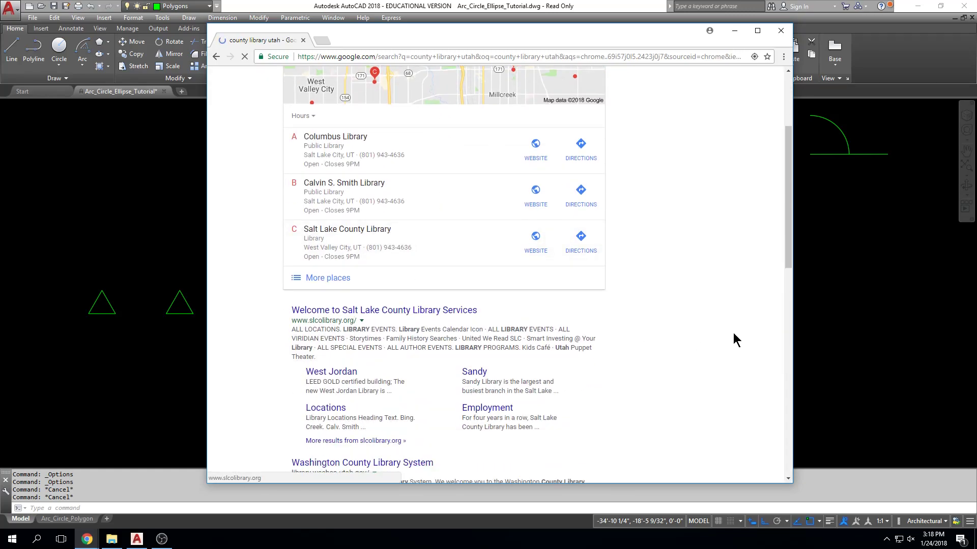
double_click(753, 36)
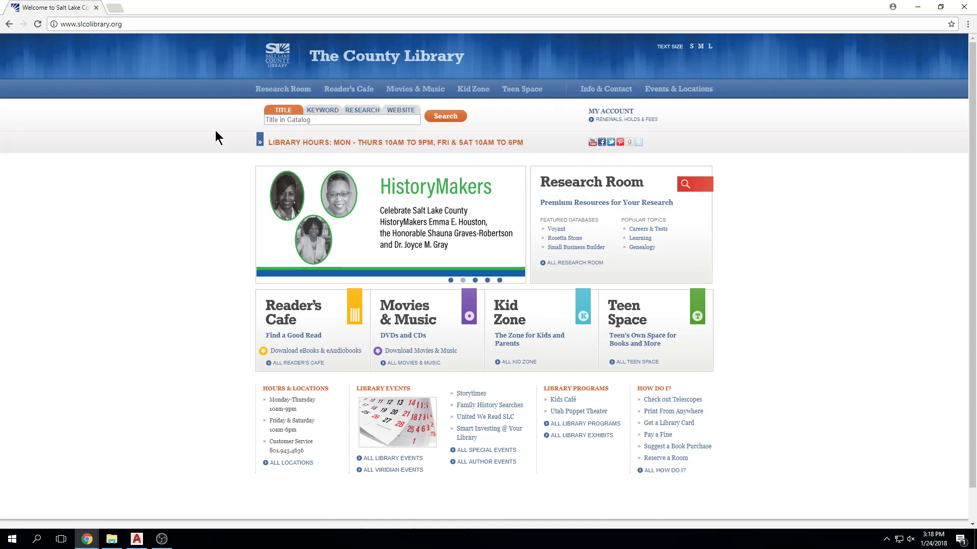
Step: Open All Premium Resources under Research Room and follow the Lynda.com entry in the H-M list
mouse_move(277, 91)
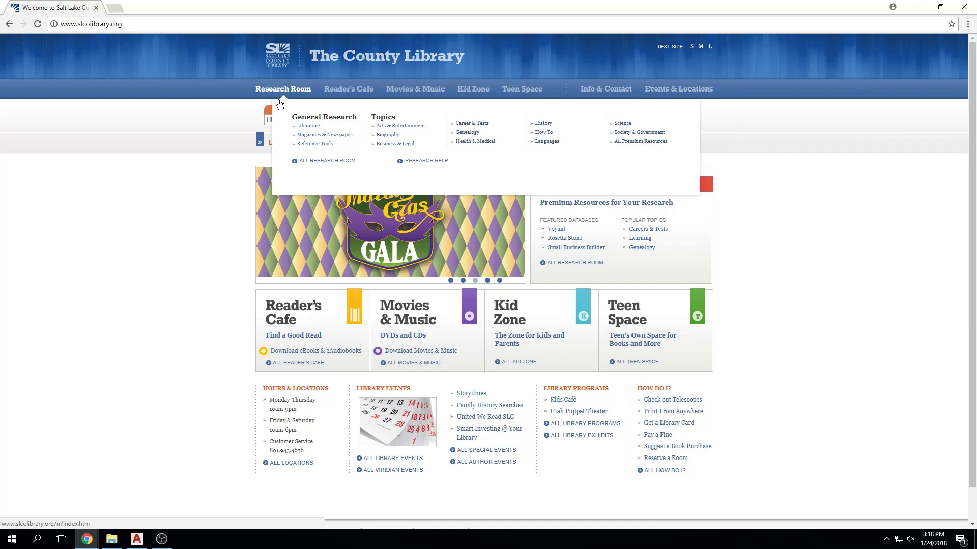
click(639, 142)
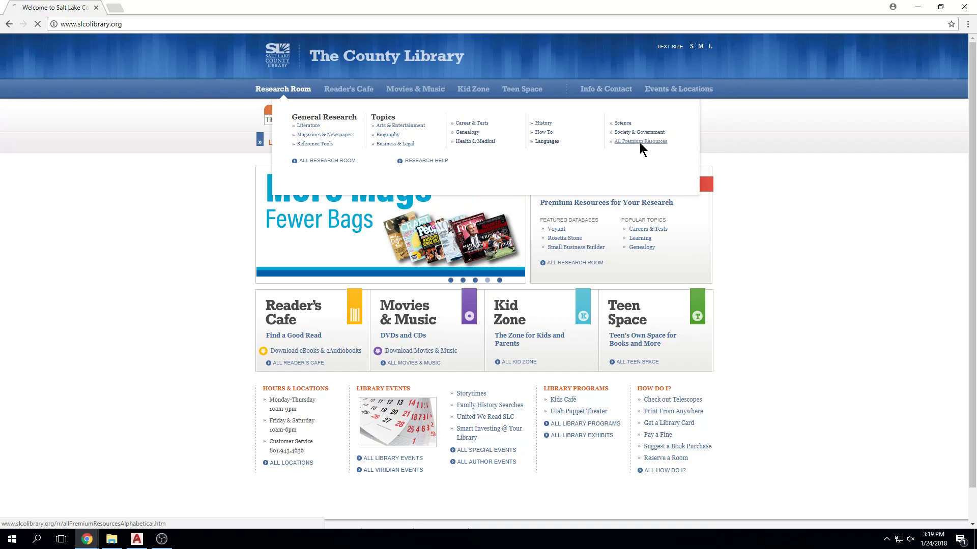
scroll(452, 295, down, 10)
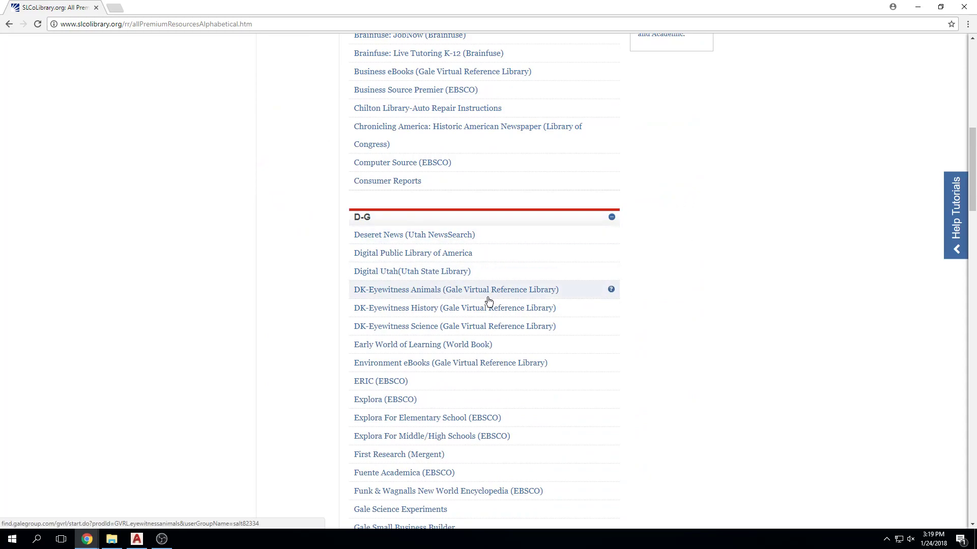
scroll(486, 299, down, 2)
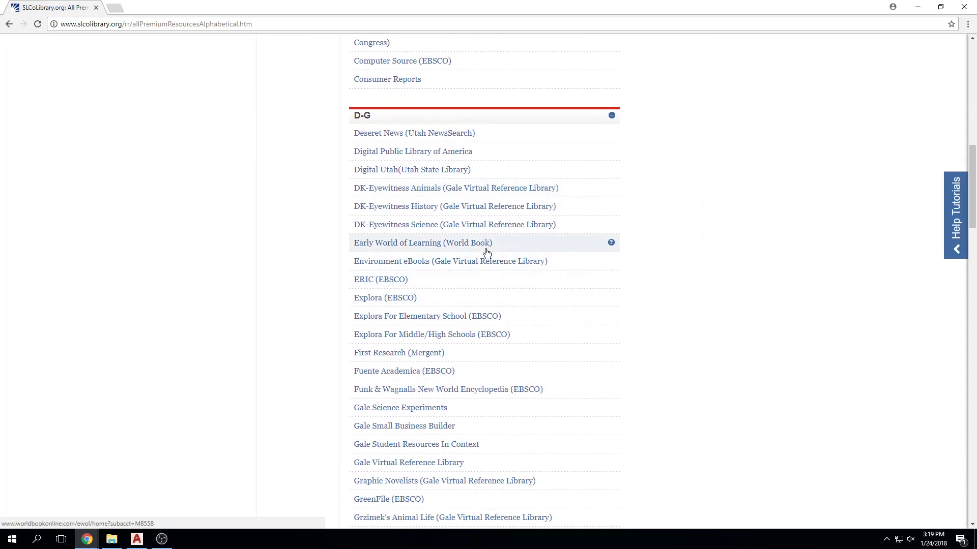
scroll(458, 191, down, 2)
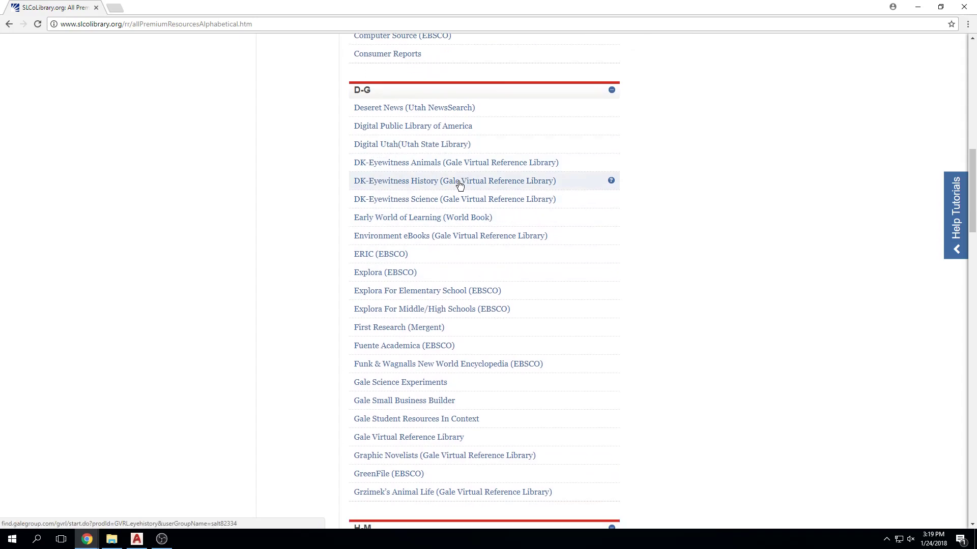
scroll(454, 192, down, 6)
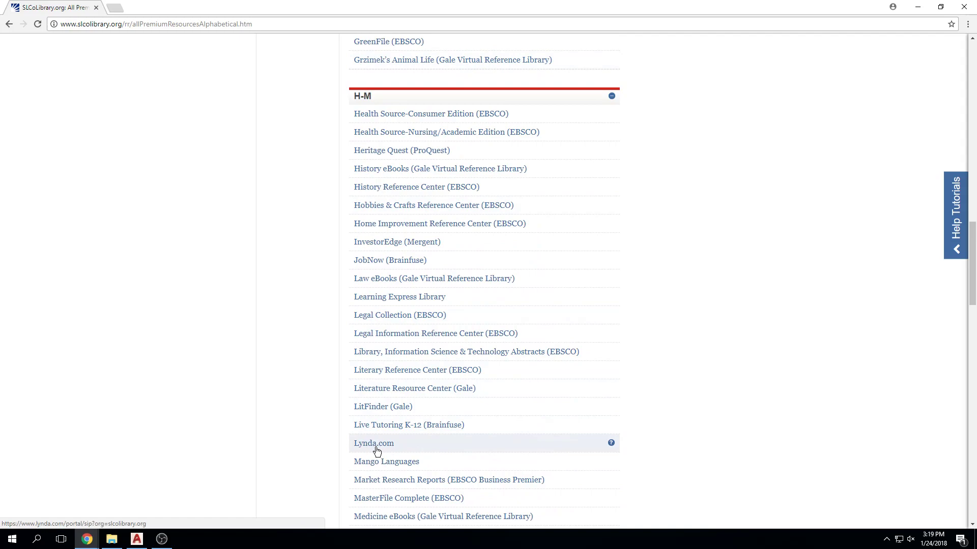
click(376, 448)
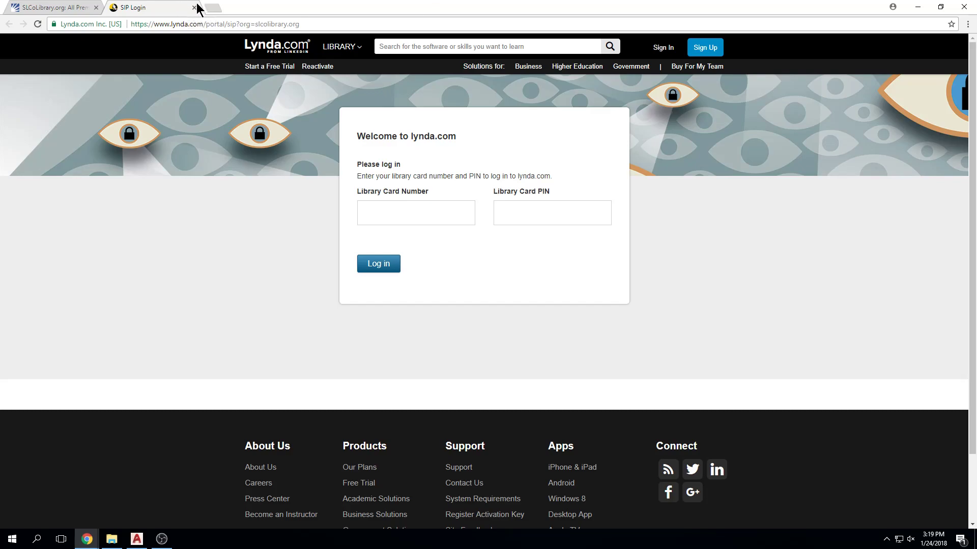
Step: Restore the browser to a smaller window so the AutoCAD drawing shows beside the Lynda.com login
double_click(794, 7)
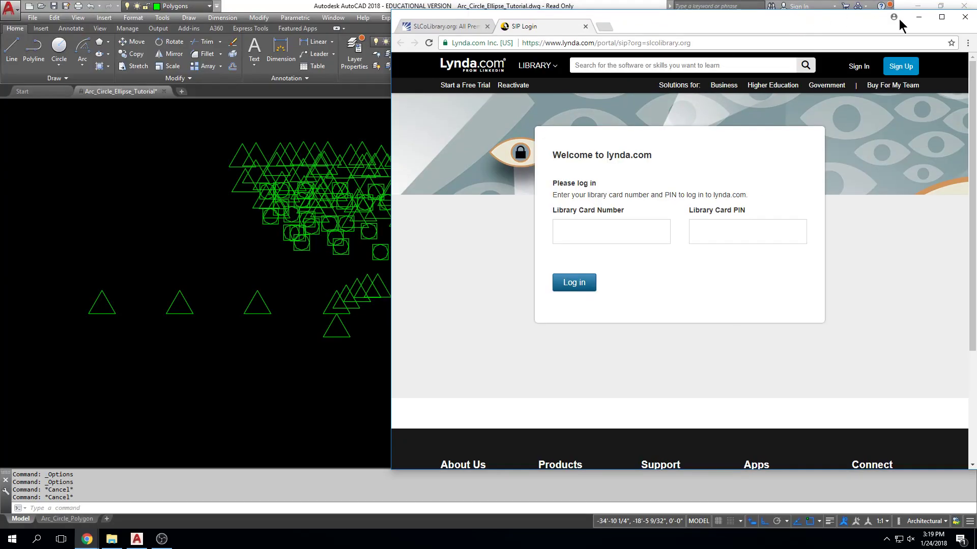
Step: Close Chrome, then zoom in and centre the five concentric circles and the small circle
click(962, 18)
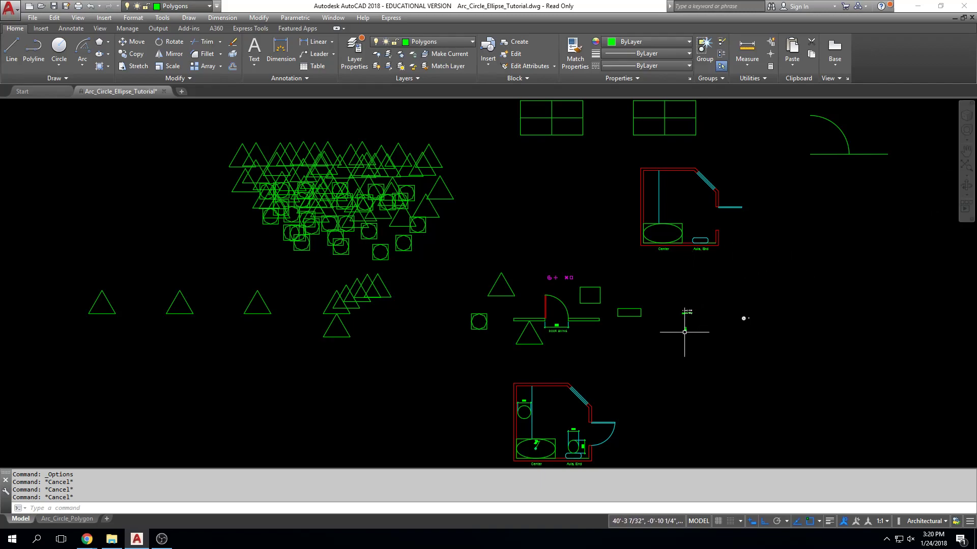
scroll(752, 329, up, 2)
scroll(752, 329, up, 3)
scroll(682, 325, up, 5)
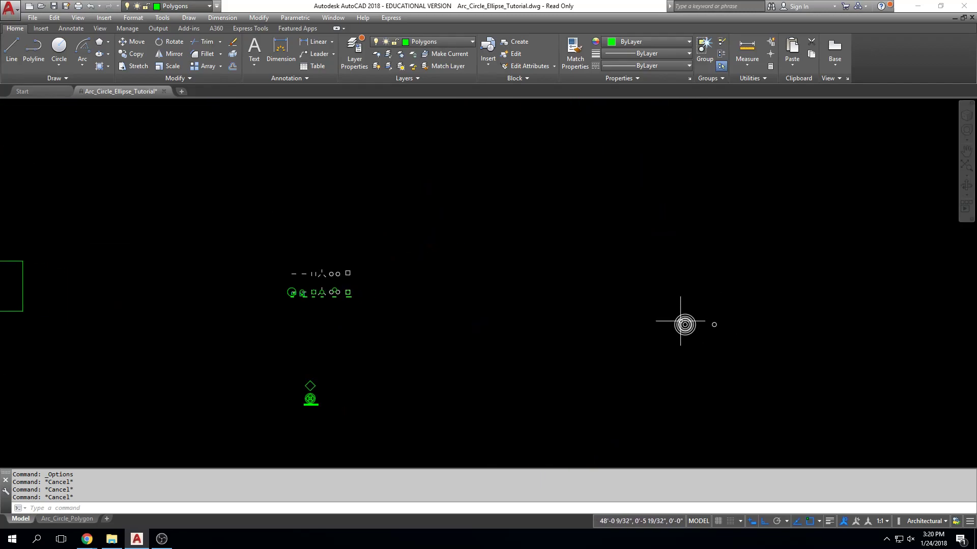
scroll(680, 315, up, 3)
middle_drag(688, 327, 496, 207)
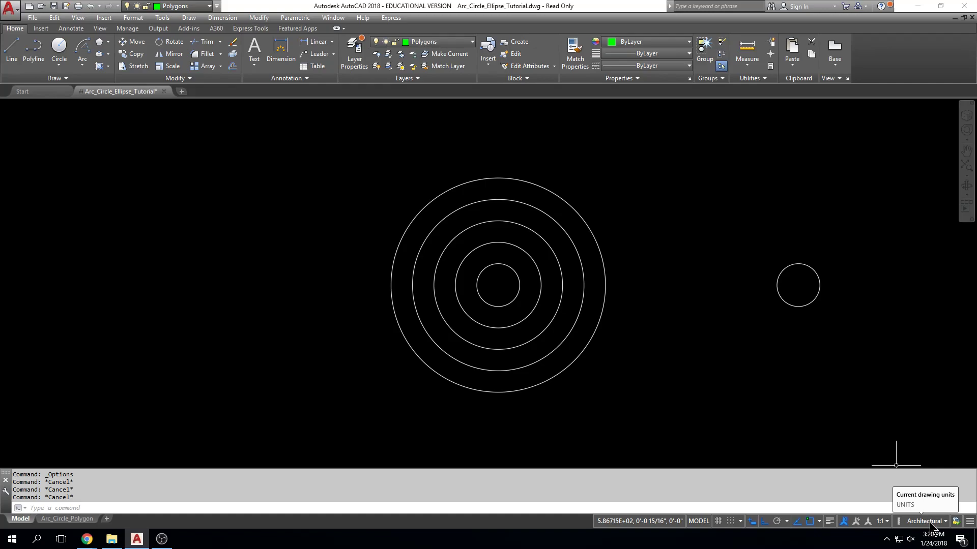
click(970, 524)
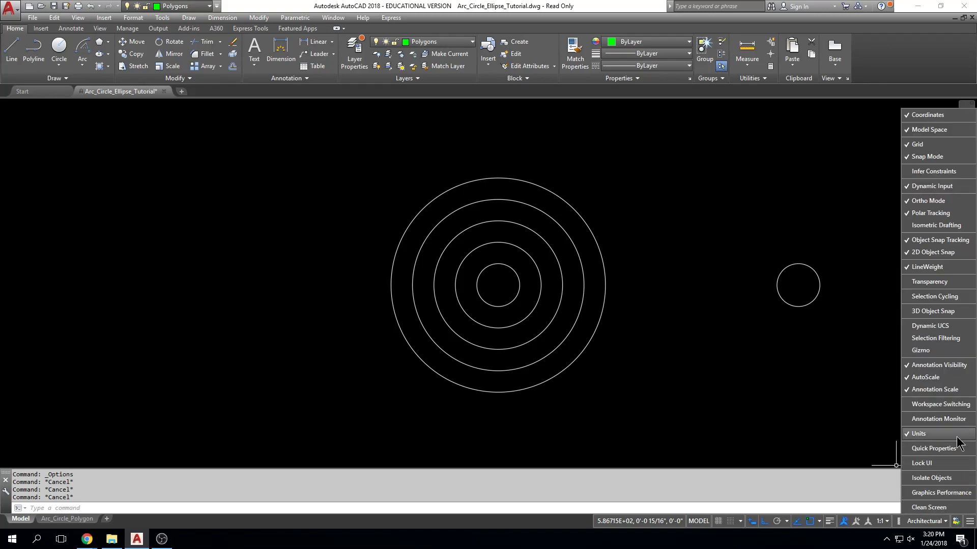
key(Escape)
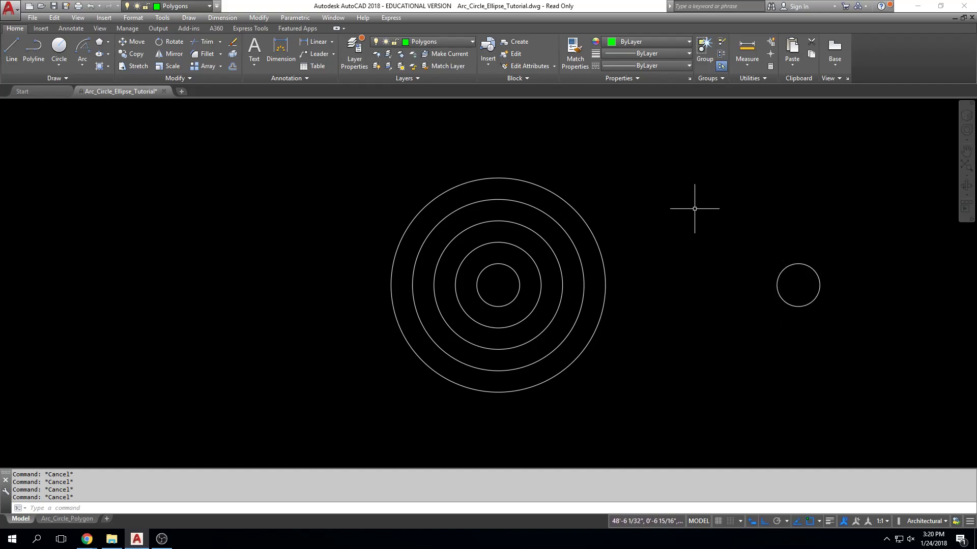
middle_drag(700, 207, 667, 205)
middle_drag(709, 257, 694, 262)
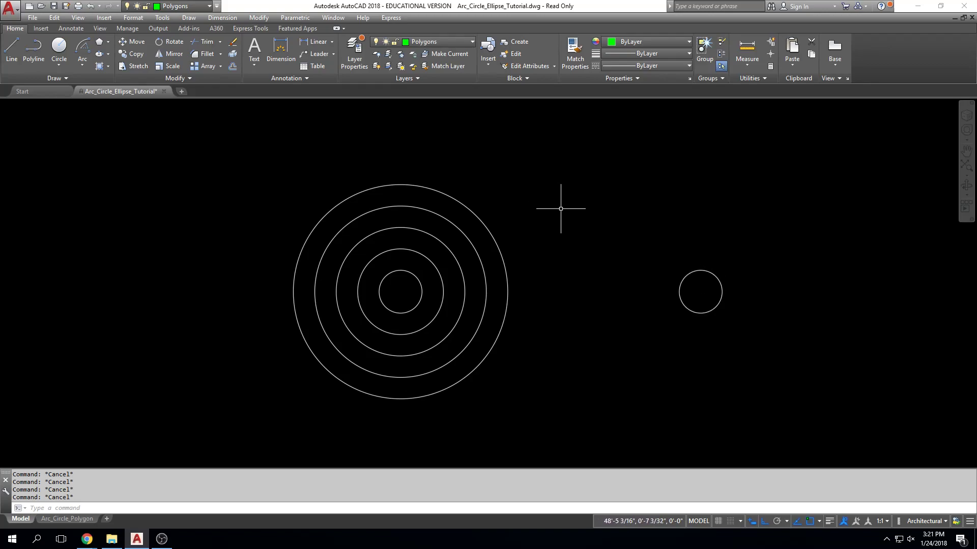
Step: Offset the small circle outward at the 1' distance, building four successively larger concentric circles
click(232, 67)
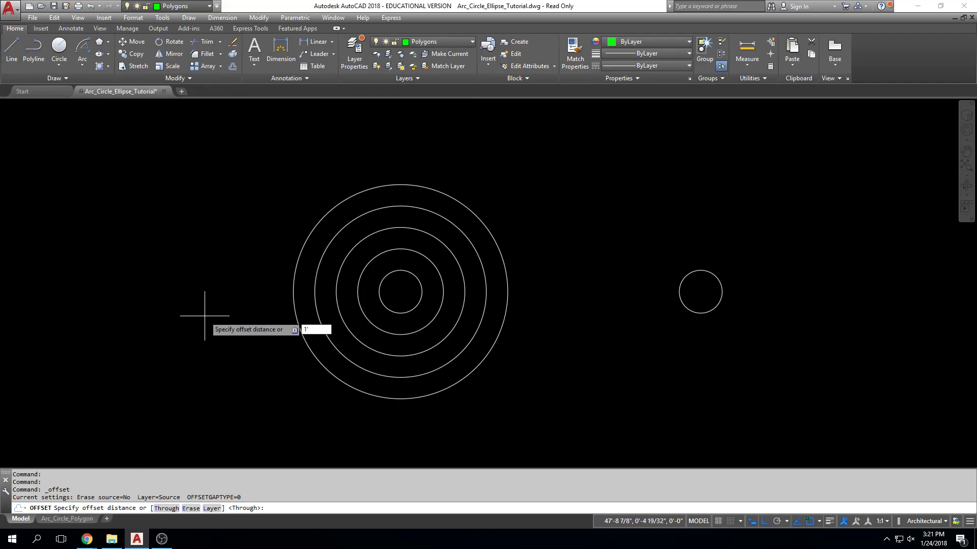
key(Return)
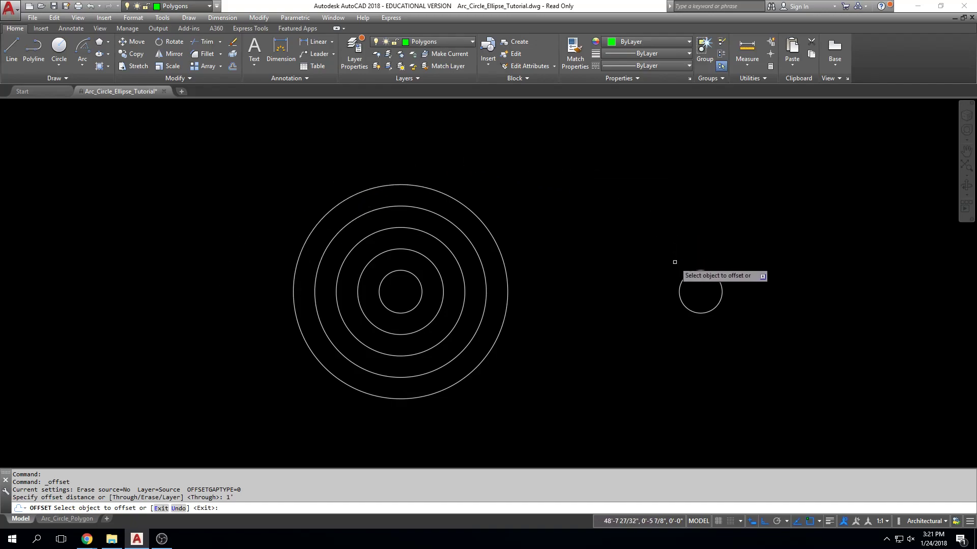
click(685, 275)
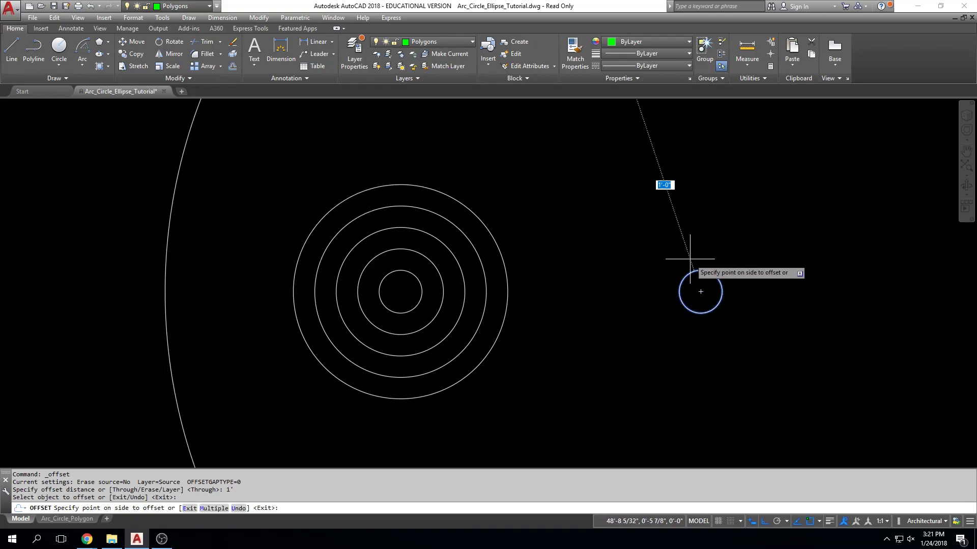
scroll(693, 257, down, 4)
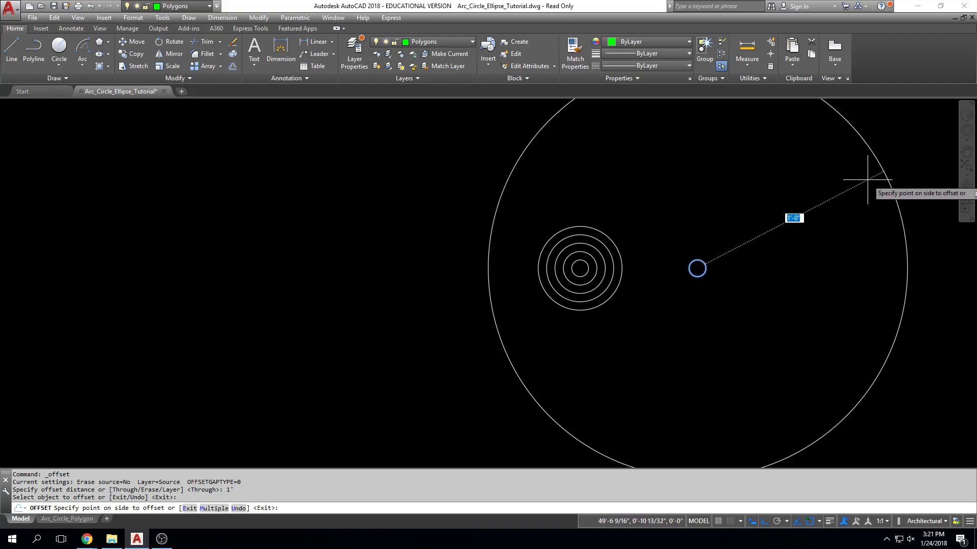
scroll(700, 262, up, 10)
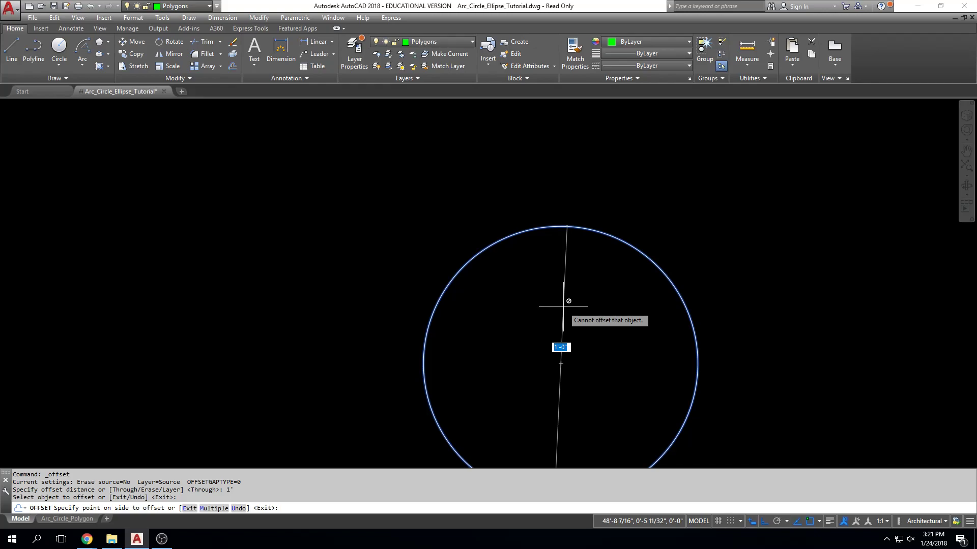
scroll(564, 307, down, 15)
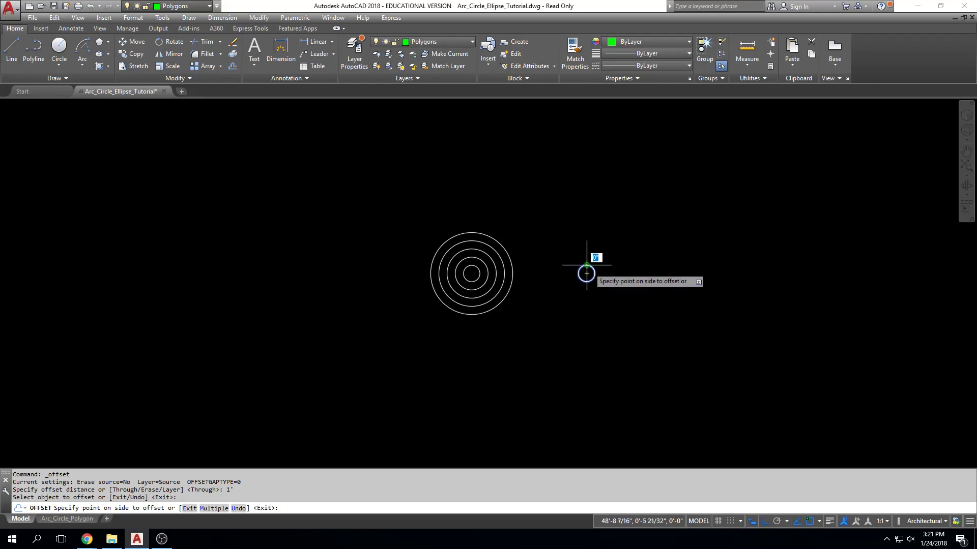
click(692, 212)
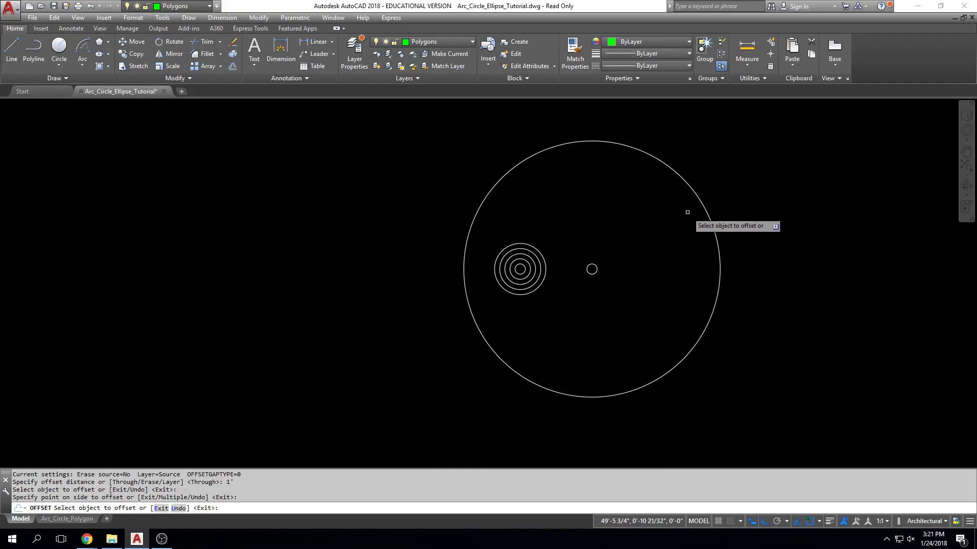
scroll(661, 266, down, 3)
click(662, 251)
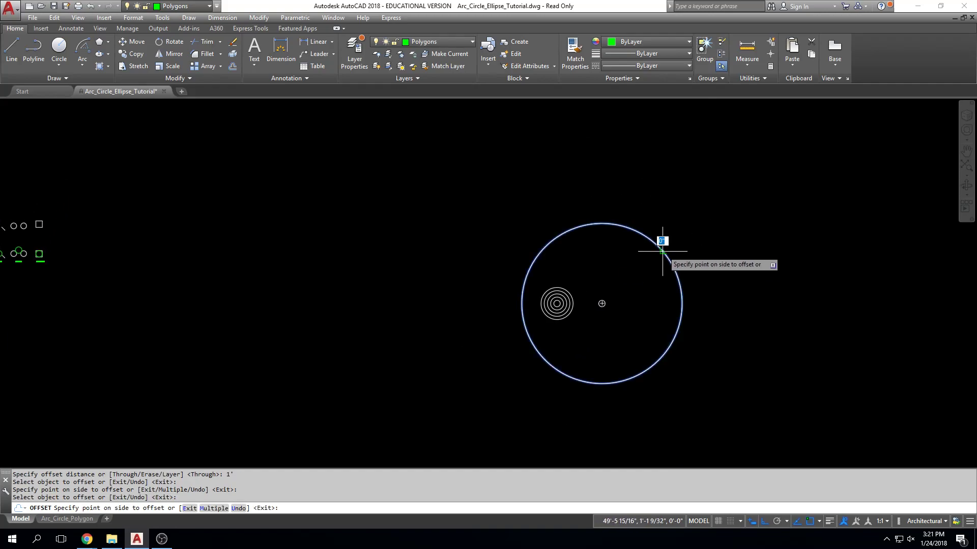
click(712, 228)
click(733, 219)
click(754, 207)
click(811, 203)
click(857, 216)
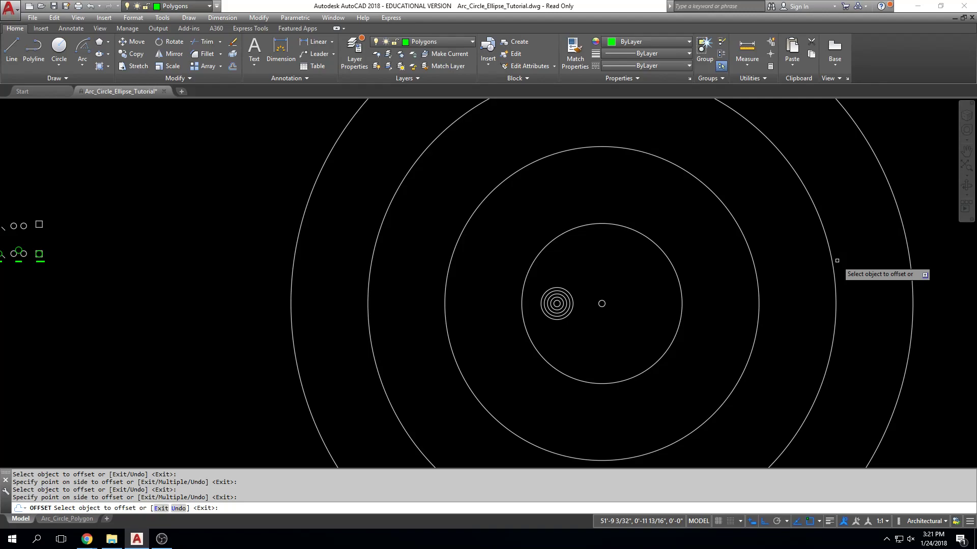
key(Escape)
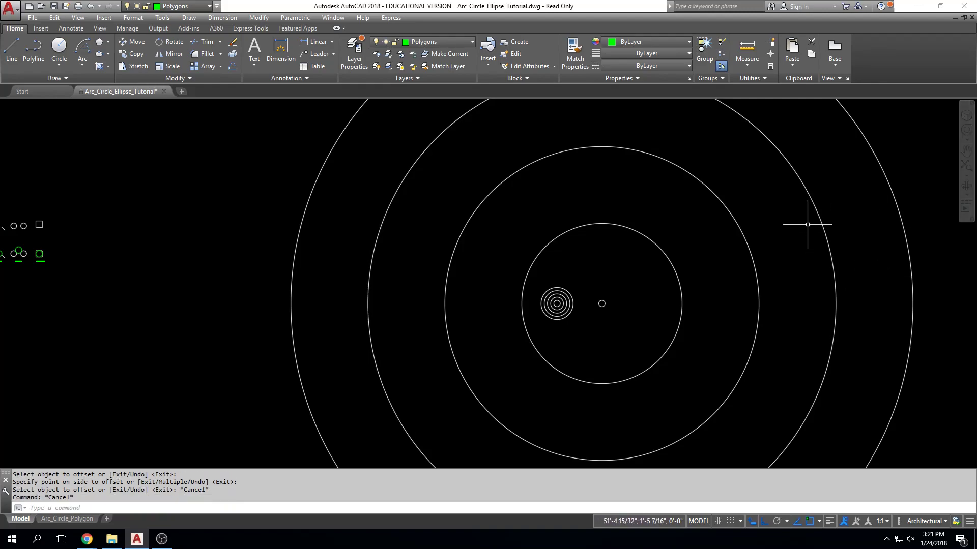
Step: Rerun OFFSET at distance 6 and add three new circles inside the outer rings
text(O)
key(Return)
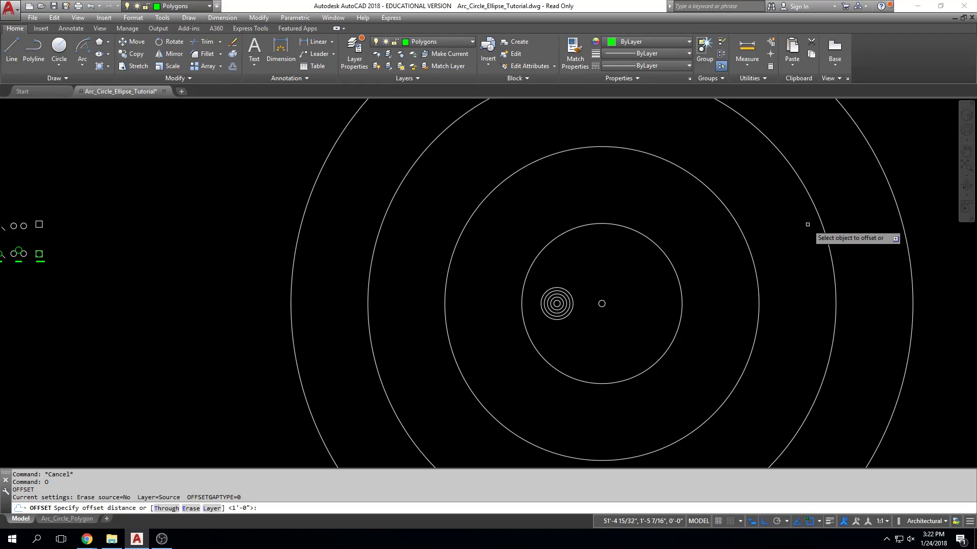
key(Return)
click(884, 171)
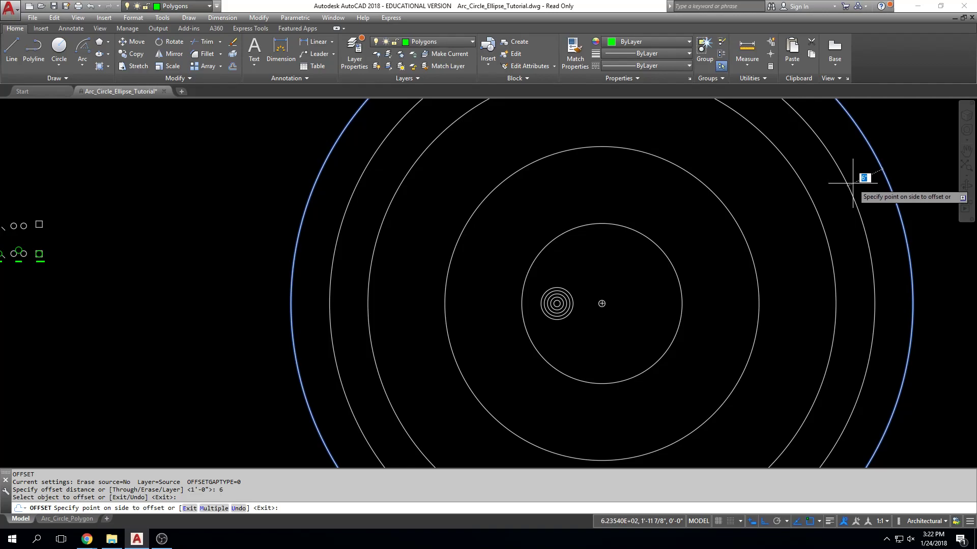
click(853, 183)
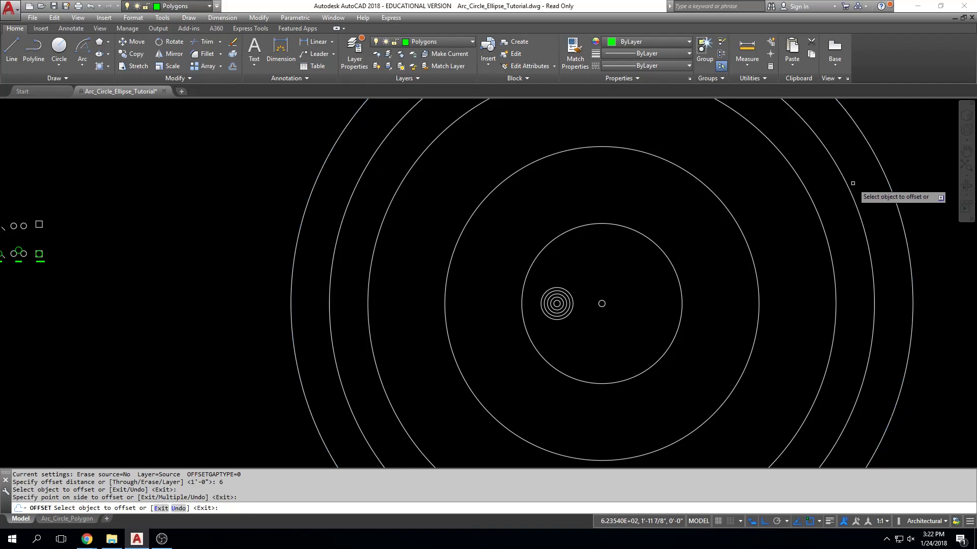
click(750, 124)
click(742, 148)
click(700, 184)
click(663, 200)
Step: Add a larger circle outside the outermost ring and pick it for another offset
middle_drag(736, 179, 622, 262)
click(736, 202)
click(791, 191)
click(786, 205)
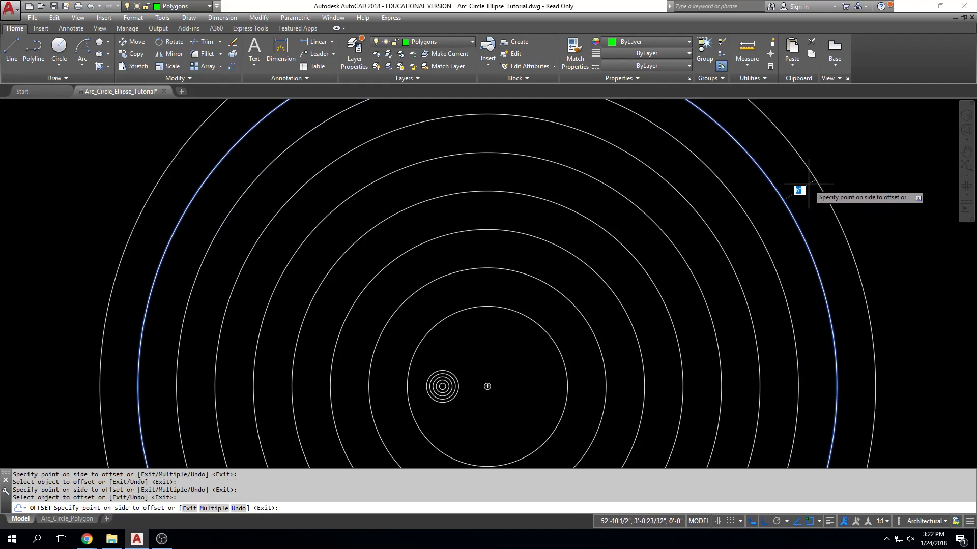
Step: Place one more outer circle, then surround the rectangle with two larger offset rectangles
click(809, 185)
scroll(578, 183, down, 5)
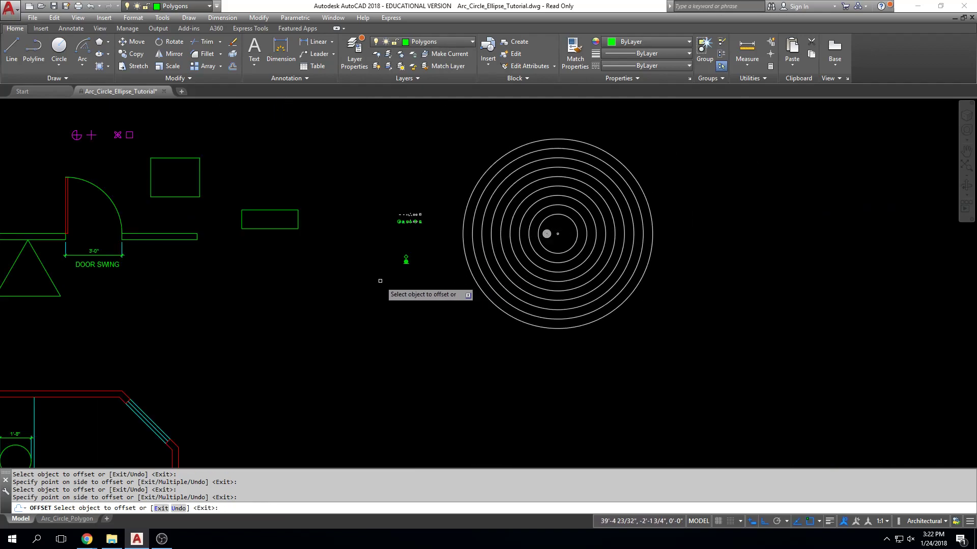
click(271, 209)
click(282, 199)
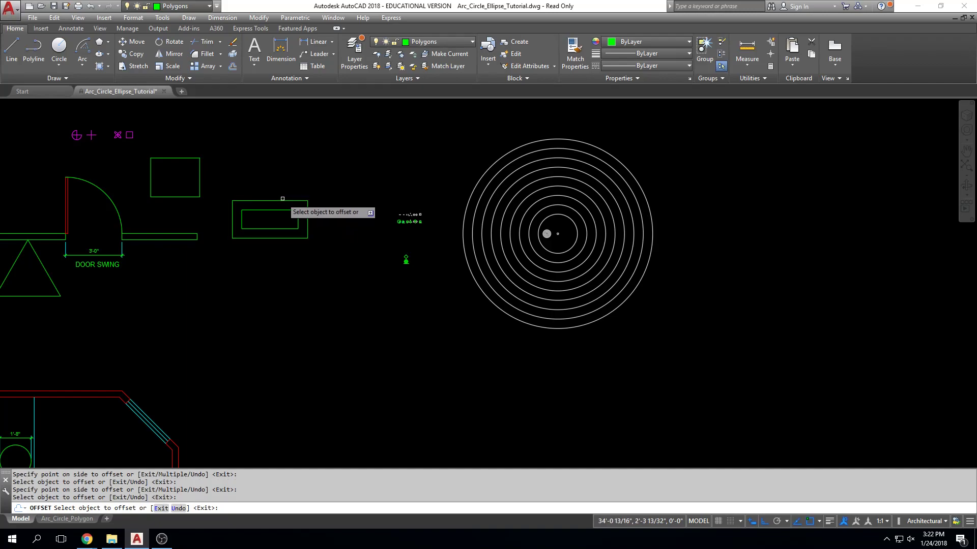
click(278, 201)
click(277, 183)
Step: Offset the left triangle into two larger outlines and a smaller one inside
middle_drag(277, 182, 462, 179)
click(128, 149)
click(99, 131)
click(116, 149)
click(103, 153)
mouse_move(108, 180)
middle_down()
mouse_move(170, 292)
mouse_move(216, 345)
middle_up()
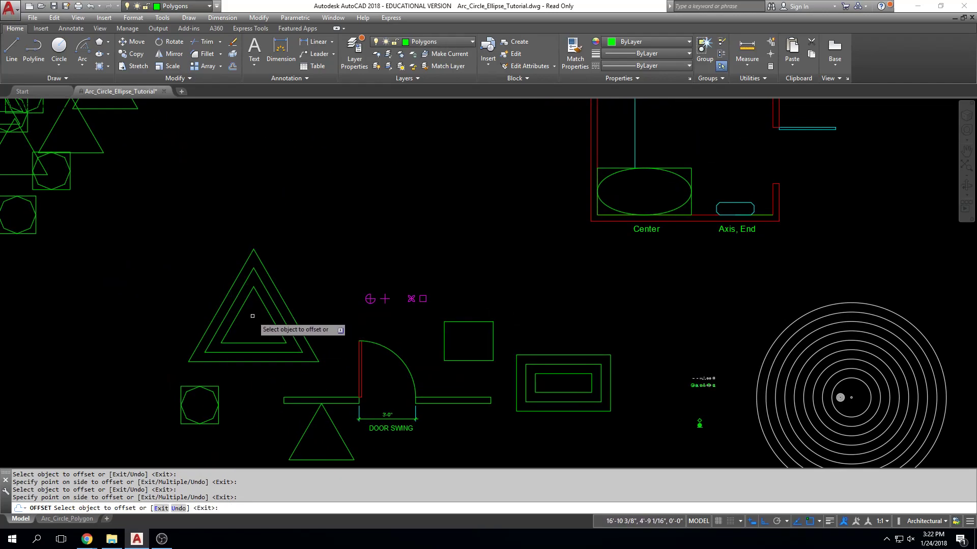
scroll(253, 315, up, 3)
click(198, 277)
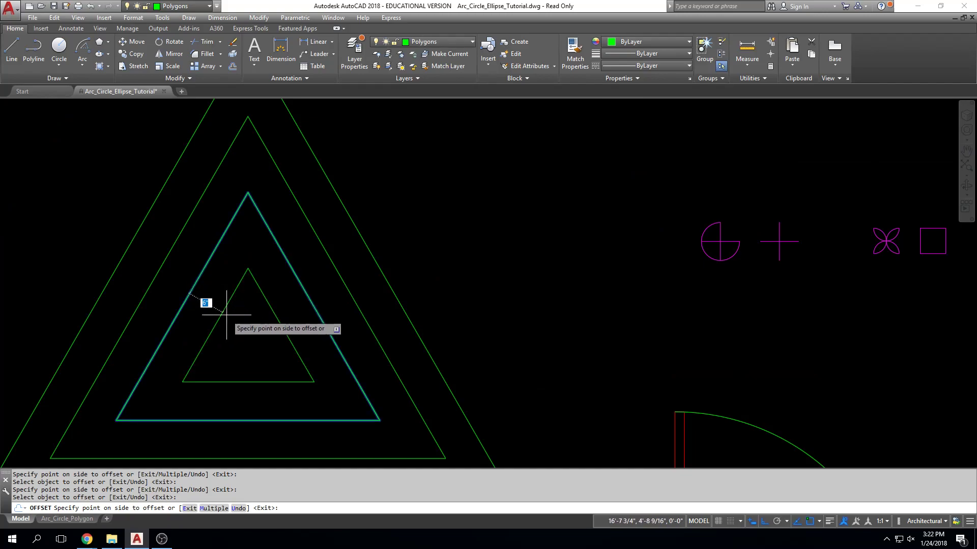
click(242, 318)
click(220, 313)
click(244, 337)
scroll(253, 294, down, 4)
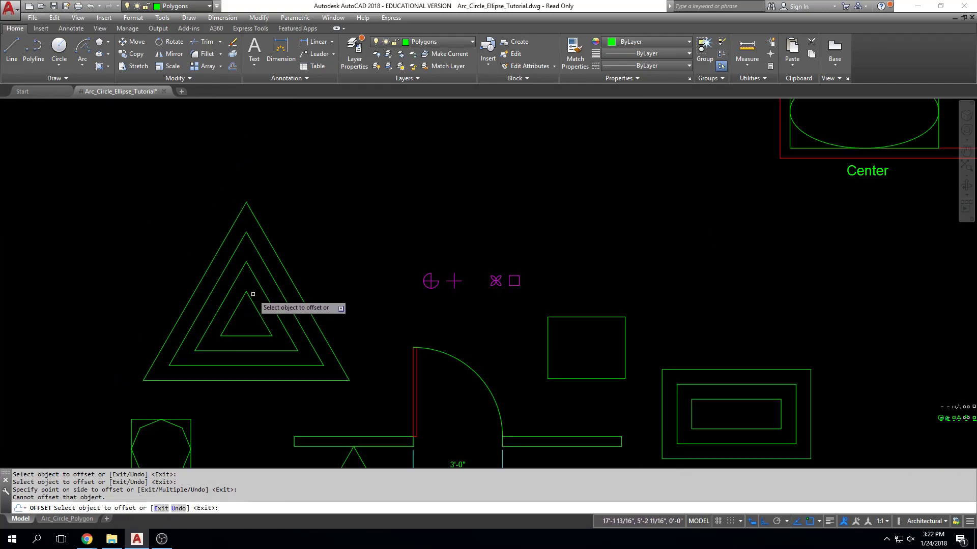
Step: Surround the left square with two progressively larger offset squares
middle_drag(253, 294, 337, 170)
click(214, 302)
click(192, 300)
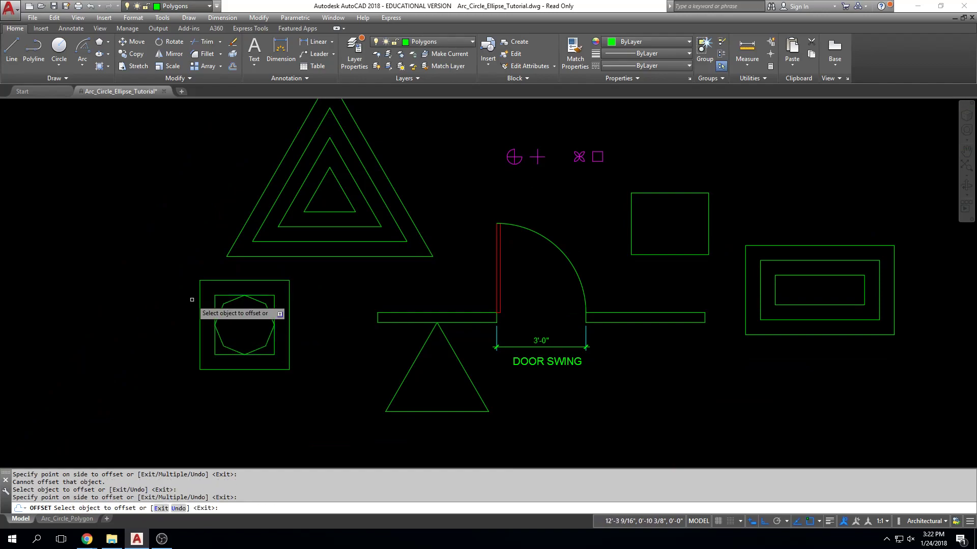
click(217, 280)
click(204, 241)
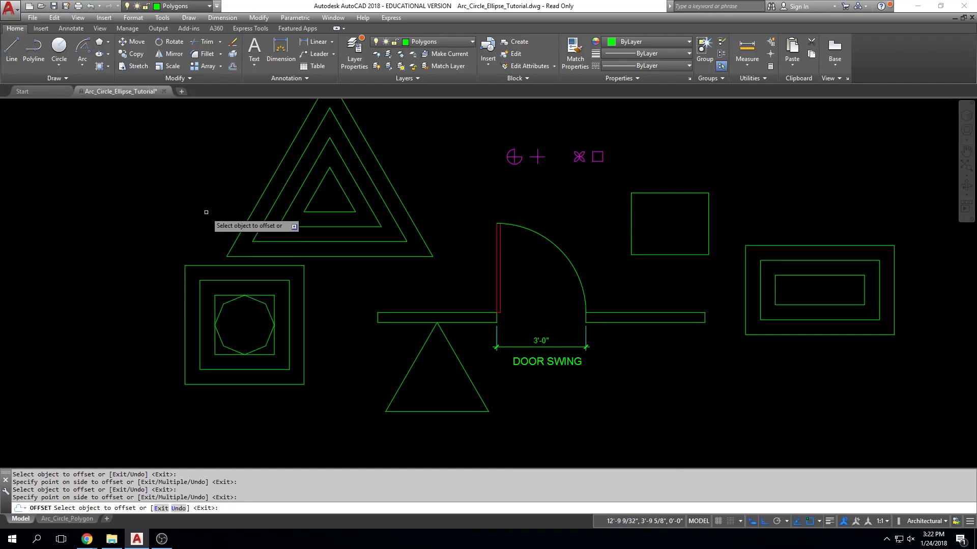
scroll(206, 212, down, 4)
Step: Wrap the right triangle in five progressively larger offset triangles and end OFFSET
middle_drag(203, 217, 391, 268)
click(256, 249)
click(276, 234)
click(277, 254)
click(320, 242)
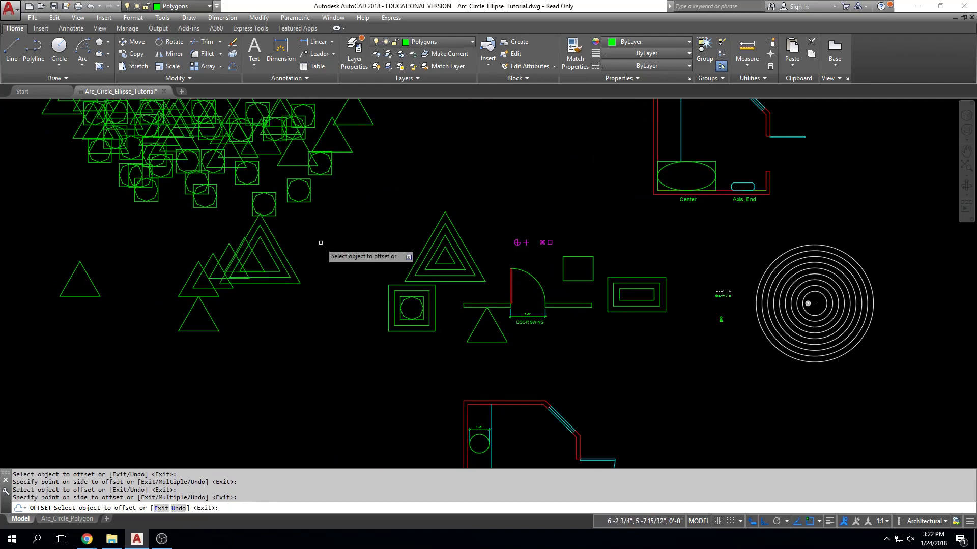
click(285, 257)
click(294, 254)
click(296, 256)
click(305, 255)
click(299, 254)
click(309, 255)
key(Escape)
key(Escape)
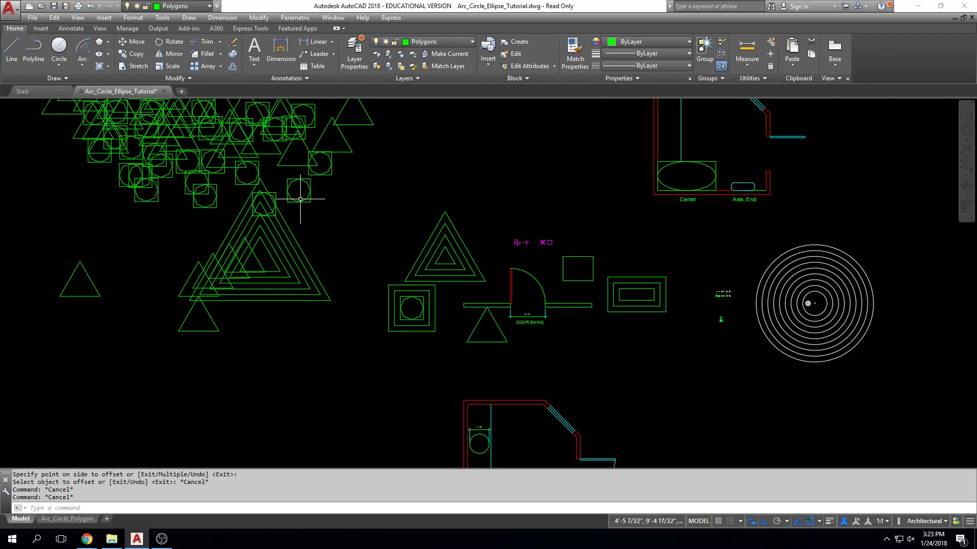
Step: Zoom and pan in on the door swing arc and its 3'-0" dimension
scroll(499, 294, up, 5)
middle_drag(424, 266, 416, 306)
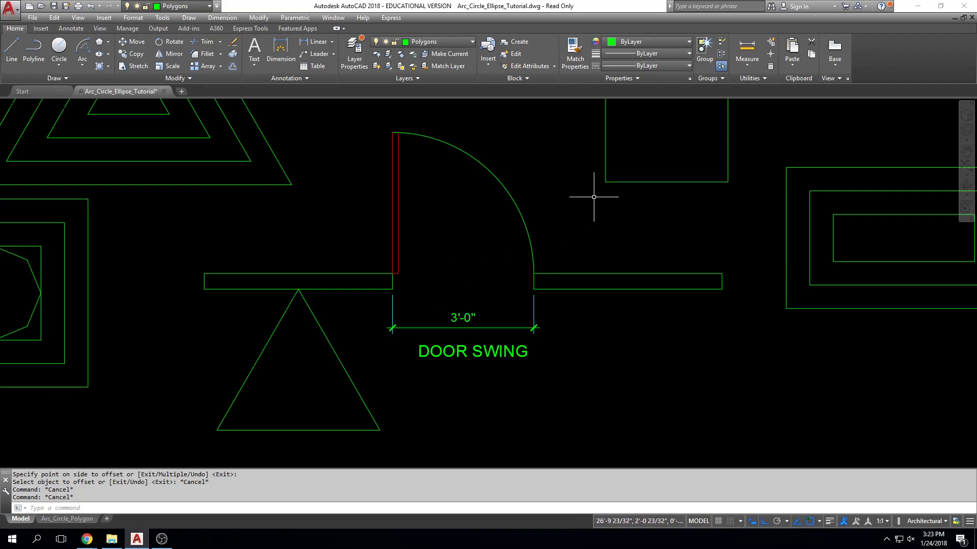
middle_drag(515, 177, 515, 189)
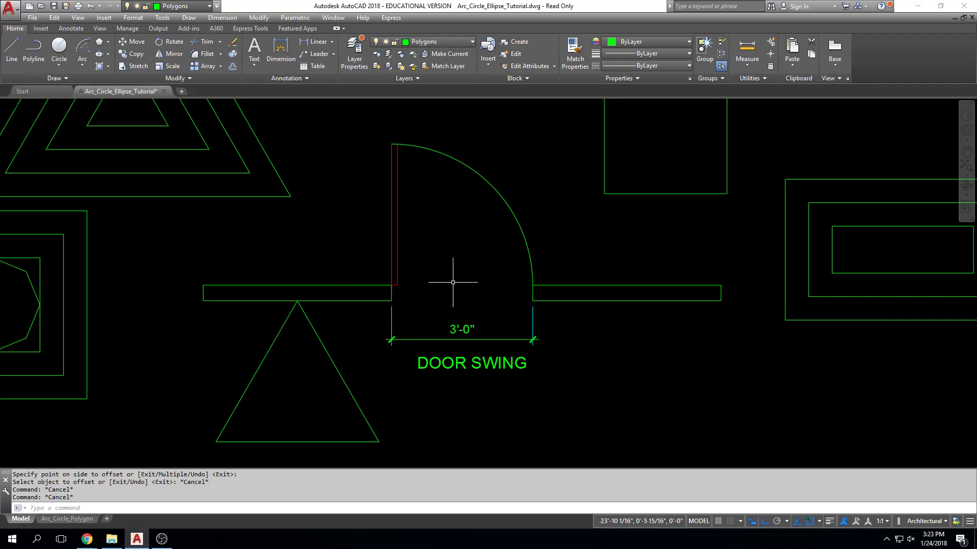
Step: Draw a vertical line straight up from the door opening's jamb corner
text(L)
key(Return)
click(392, 301)
middle_drag(392, 161, 391, 212)
click(391, 140)
key(Escape)
Step: Offset the jamb line 36 inches to the right
text(O)
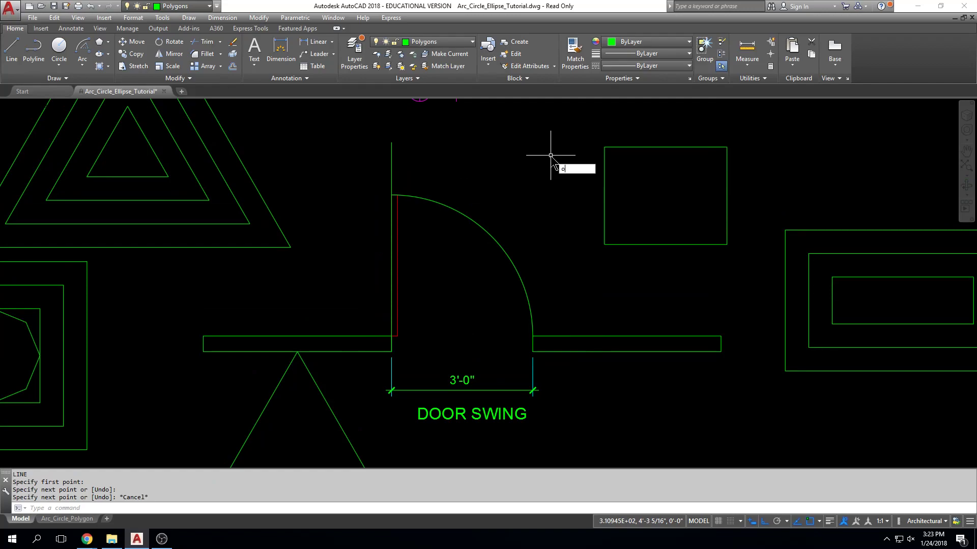
key(Return)
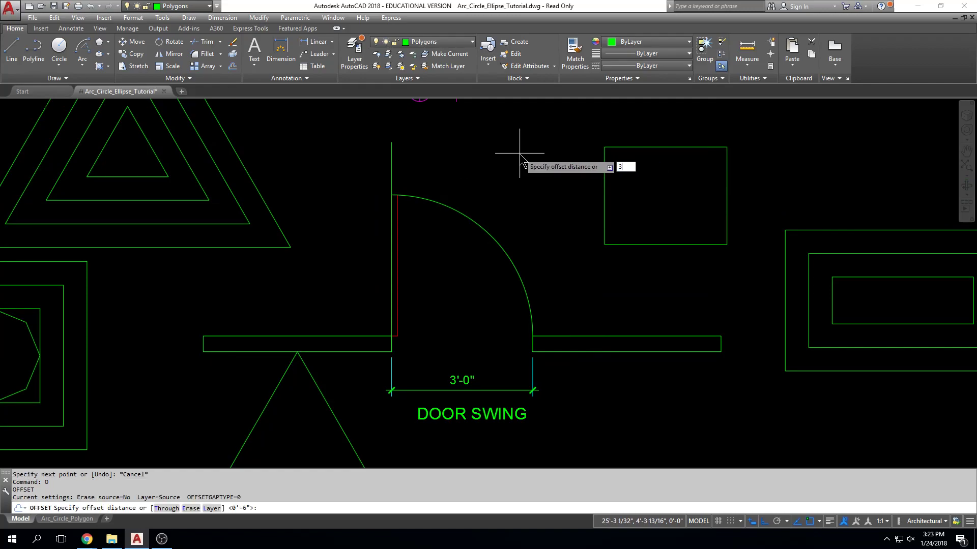
text(36)
key(Return)
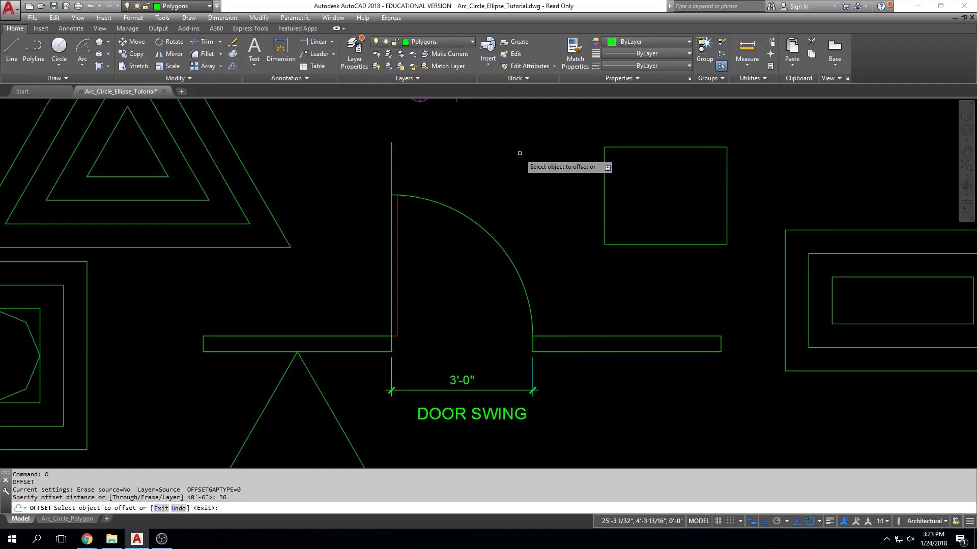
click(392, 152)
click(562, 183)
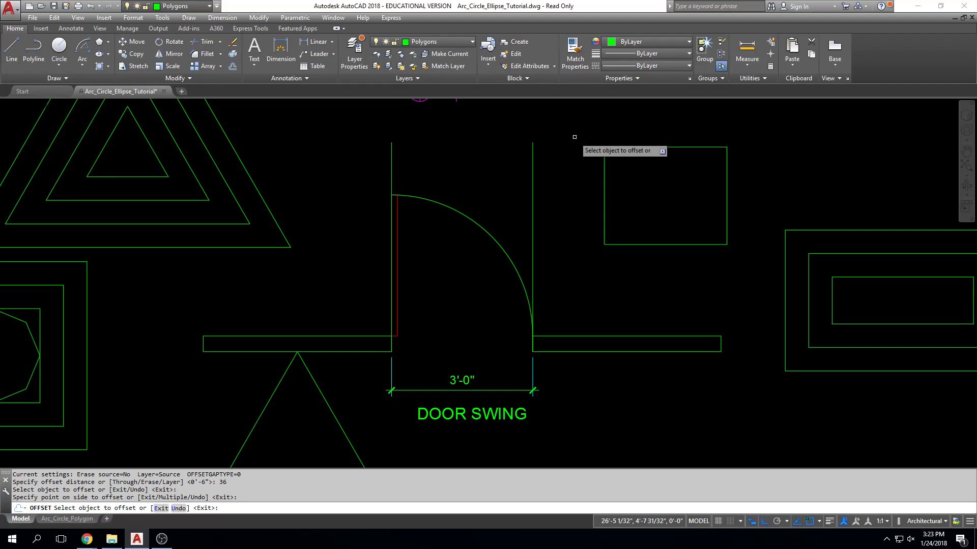
key(Escape)
key(Escape)
key(Escape)
scroll(475, 144, down, 4)
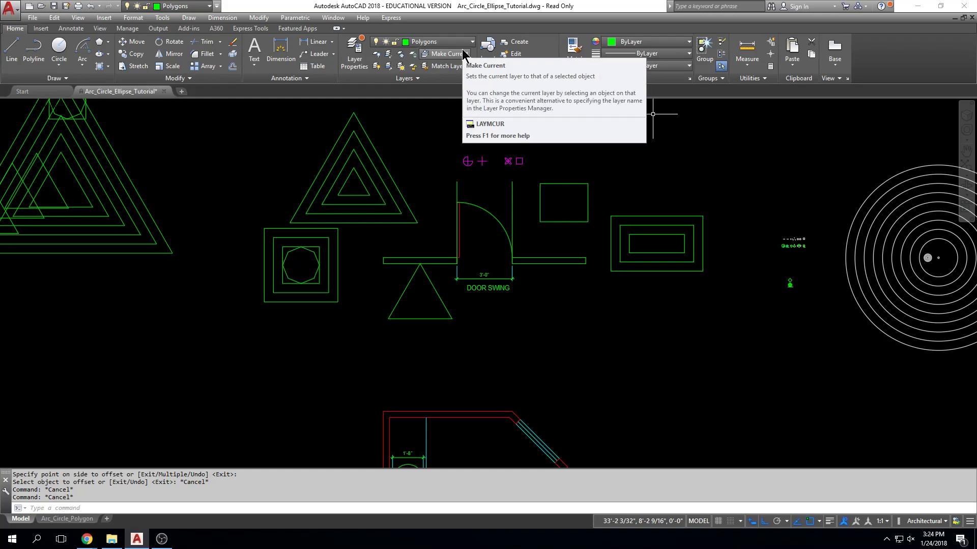
Step: Crossing-select and delete the two vertical lines above the door jambs
key(Escape)
key(Escape)
scroll(412, 193, up, 2)
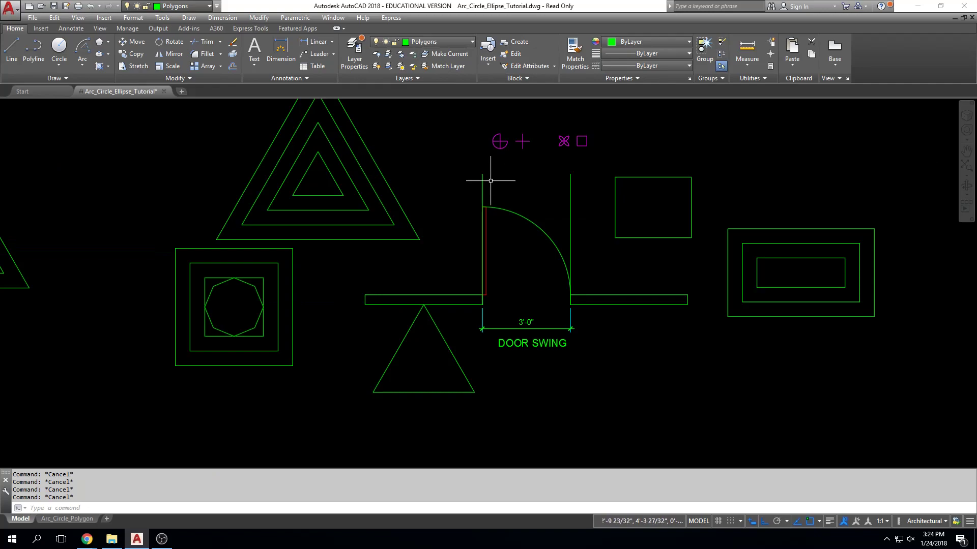
click(592, 179)
click(481, 187)
key(Delete)
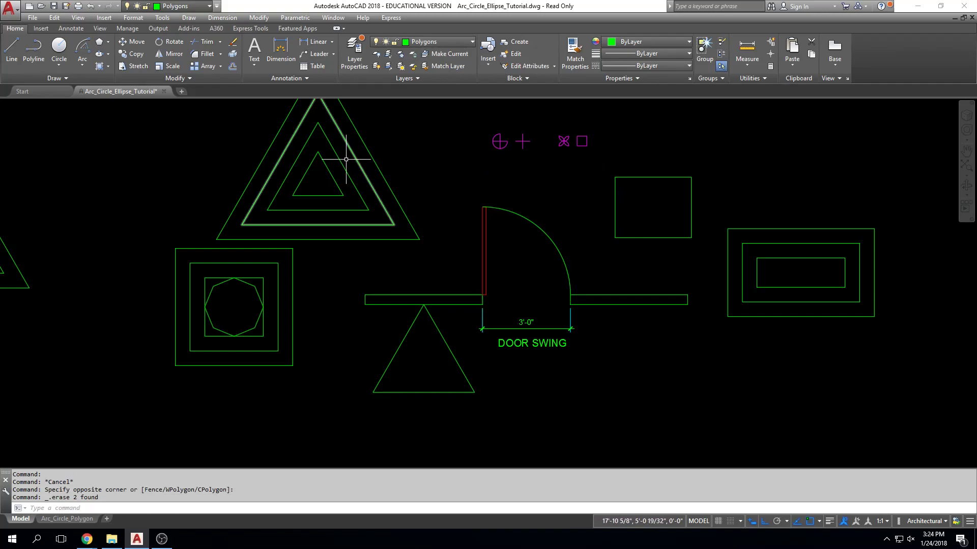
Step: Redraw a vertical line up the left door jamb from the wall corner
click(13, 59)
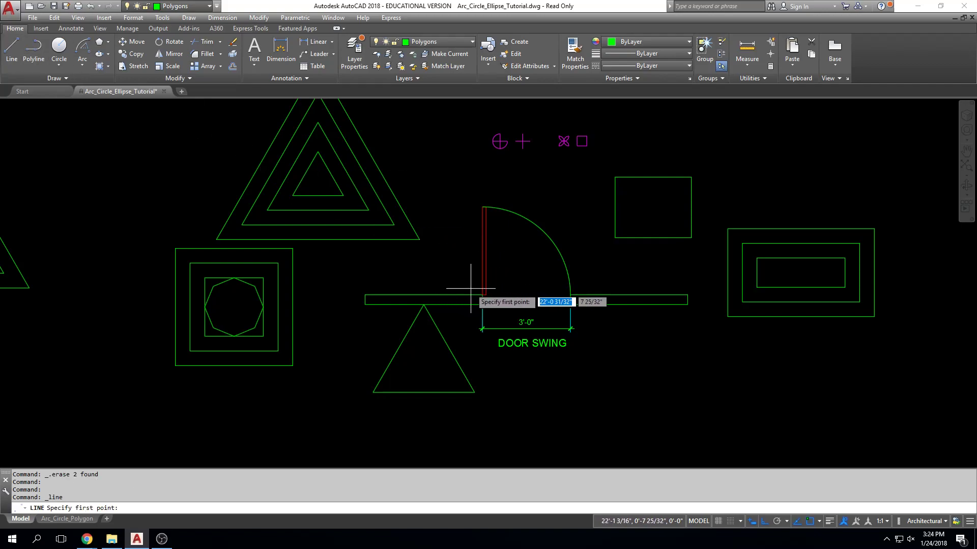
scroll(482, 308, up, 5)
click(482, 304)
scroll(482, 305, down, 4)
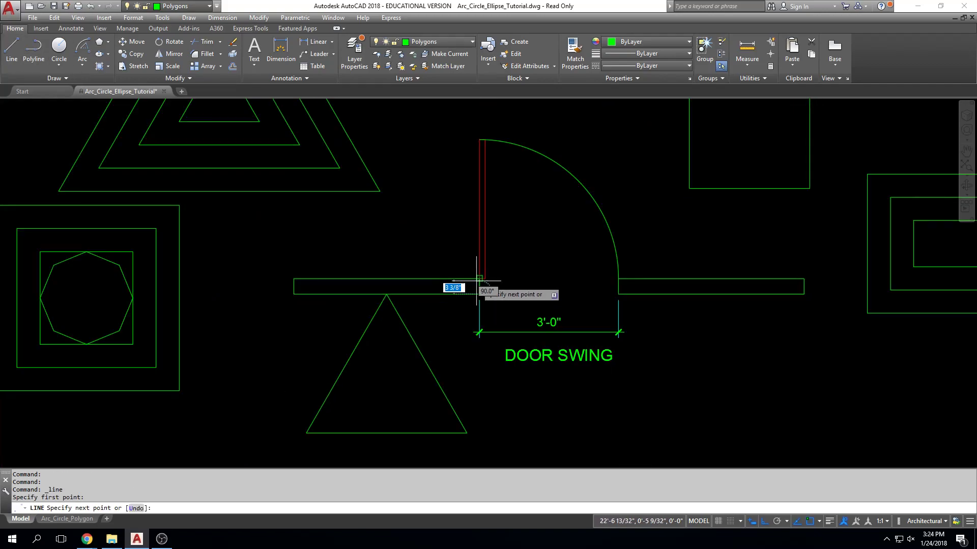
middle_drag(479, 172, 476, 203)
click(475, 125)
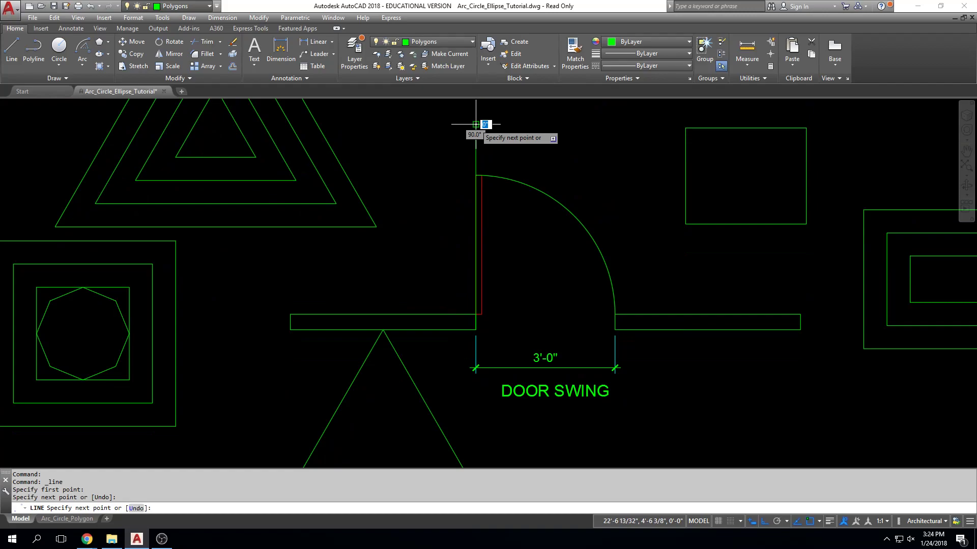
key(Escape)
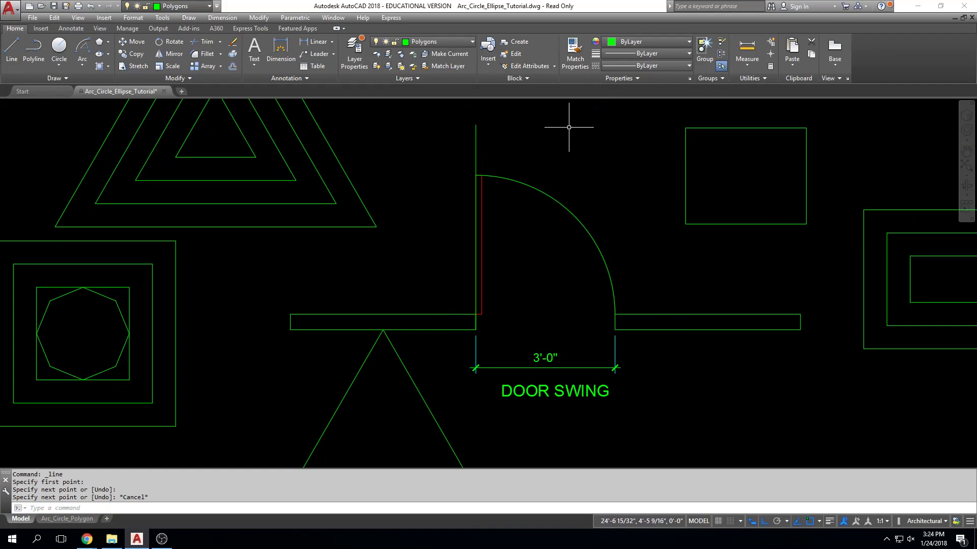
Step: Offset that jamb line 36 inches to the right
click(233, 66)
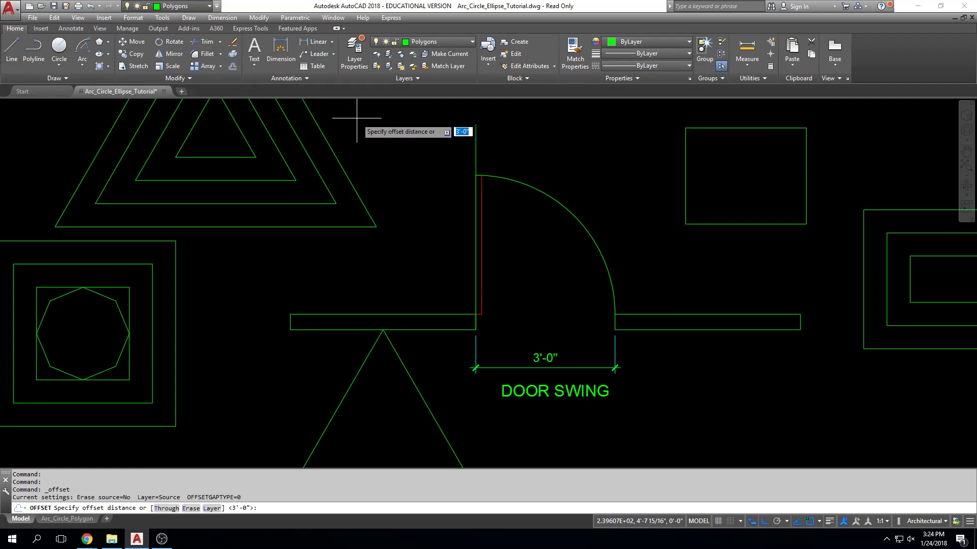
text(36)
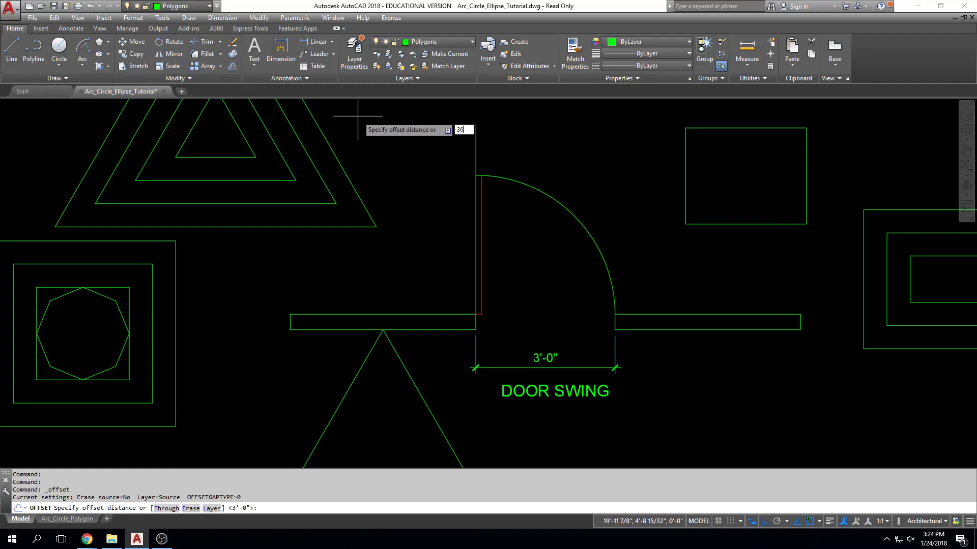
key(Return)
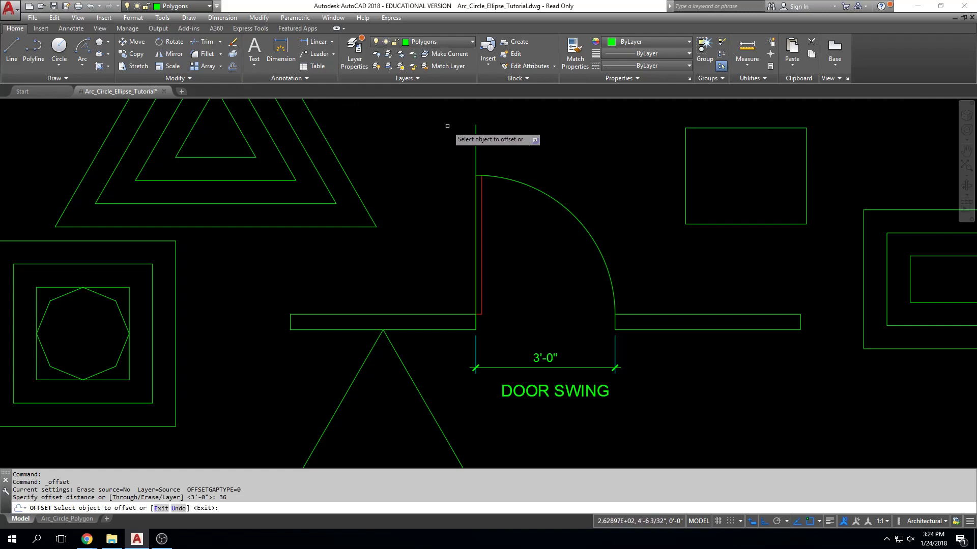
click(475, 147)
click(580, 152)
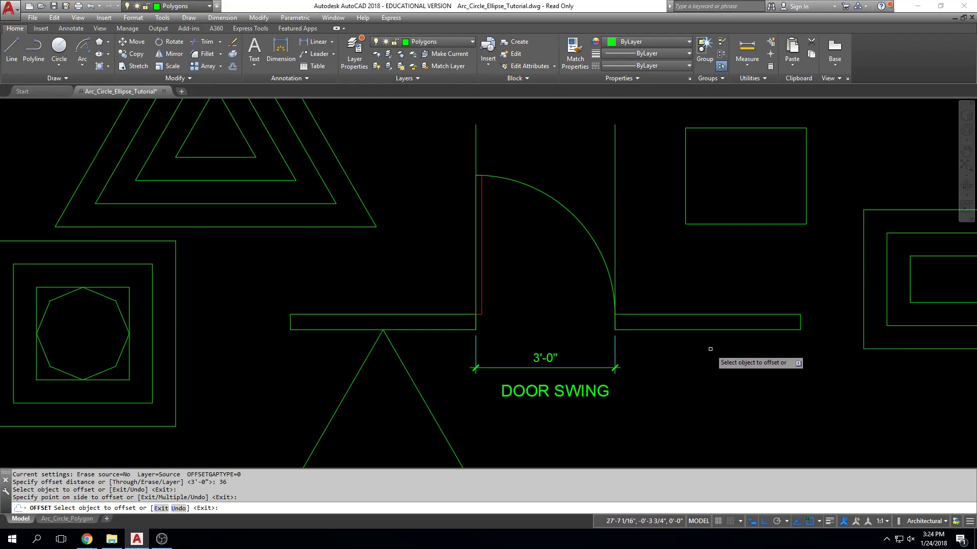
key(Escape)
key(Escape)
Step: Crossing-select and delete both jamb lines again
middle_drag(617, 291, 623, 356)
click(649, 194)
click(465, 209)
key(Delete)
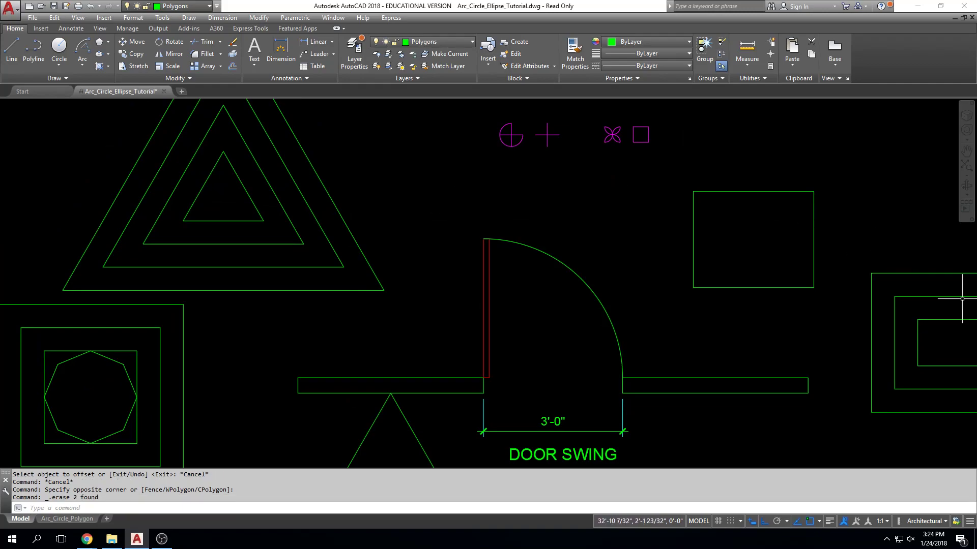
Step: Zoom out to show the entire drawing and clear any pending command
scroll(597, 275, down, 4)
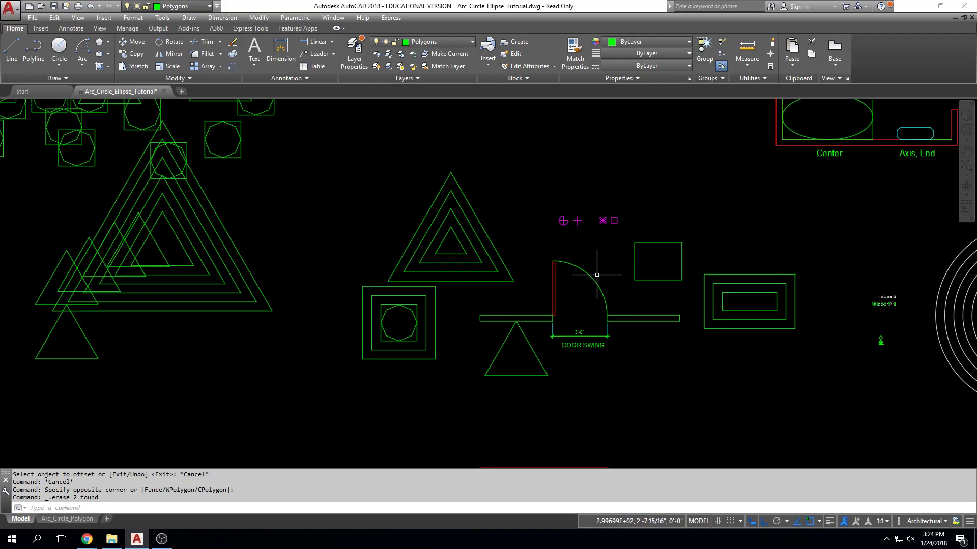
scroll(596, 274, down, 2)
scroll(594, 268, down, 2)
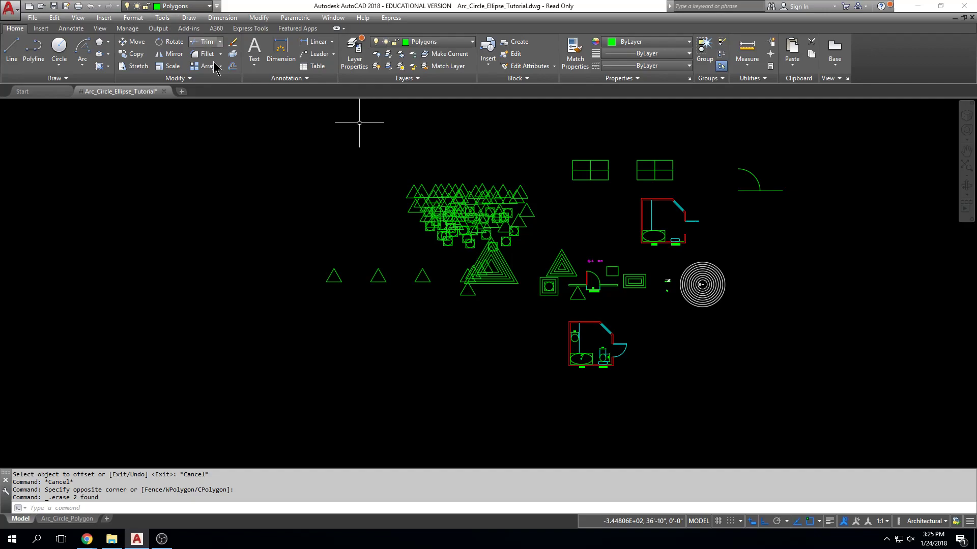
key(Escape)
key(Escape)
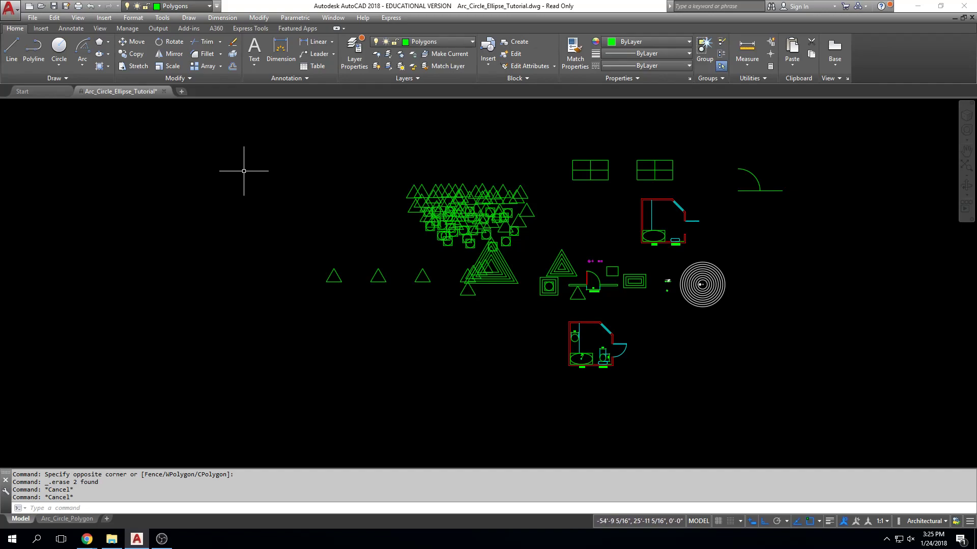
Step: Erase the upper triangle cluster and the 38-object polygon cluster with crossing windows
key(Escape)
key(Escape)
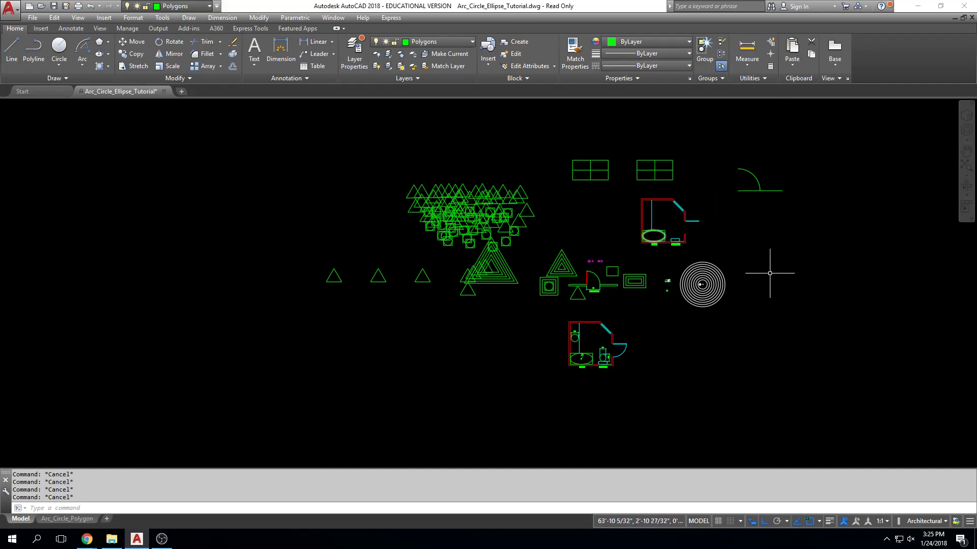
scroll(519, 206, up, 4)
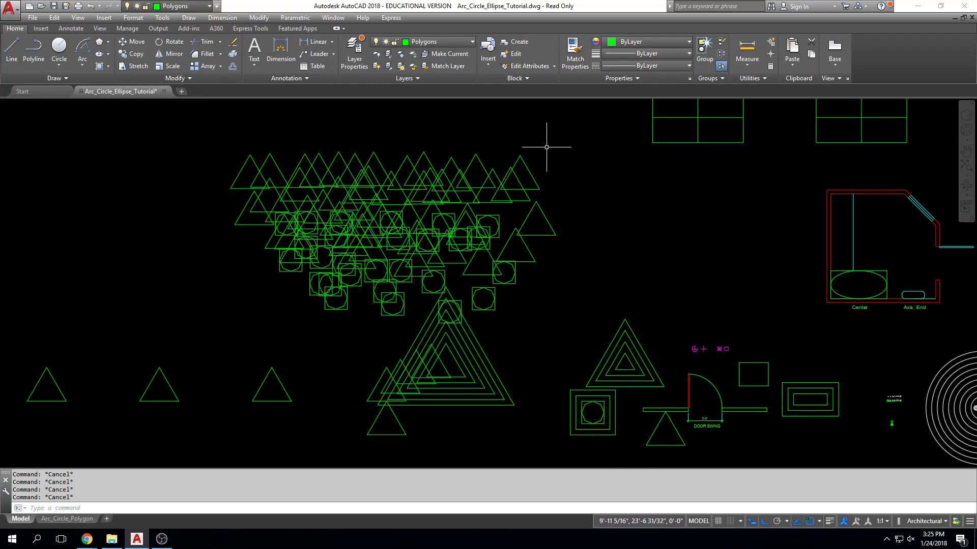
click(545, 130)
click(201, 228)
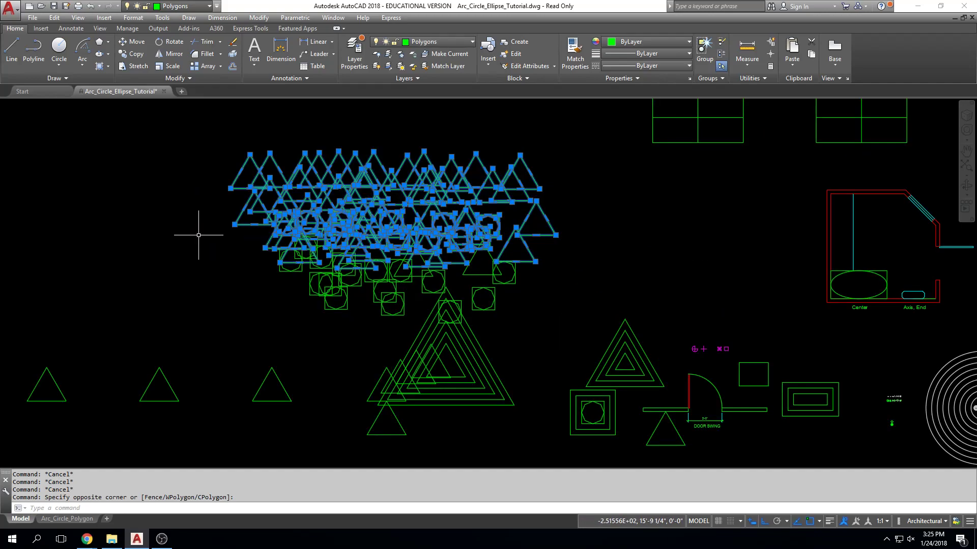
key(Delete)
click(545, 189)
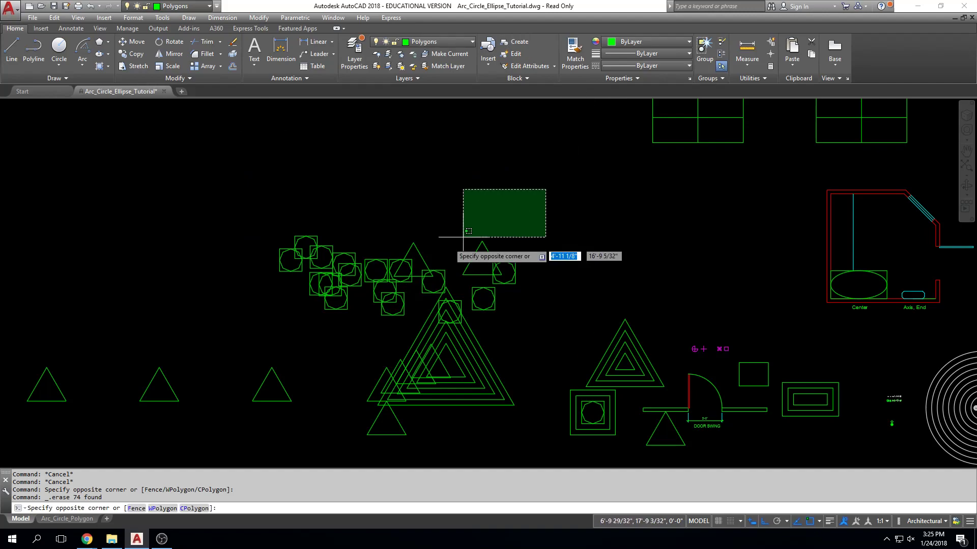
click(264, 329)
key(Delete)
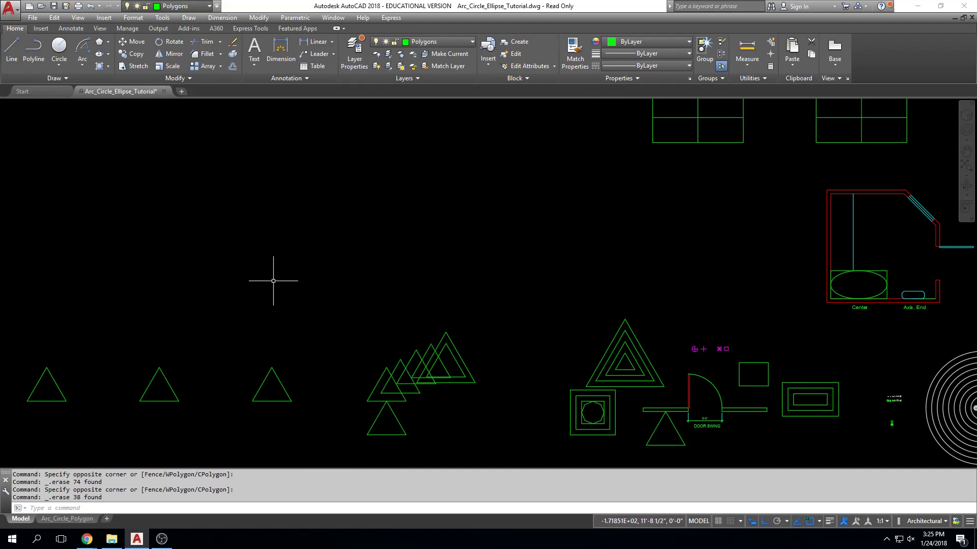
Step: Erase the 7 overlapping triangles, then frame the three remaining triangles
middle_drag(599, 382, 597, 348)
click(490, 239)
click(360, 396)
key(Delete)
scroll(389, 333, down, 4)
middle_drag(369, 309, 407, 305)
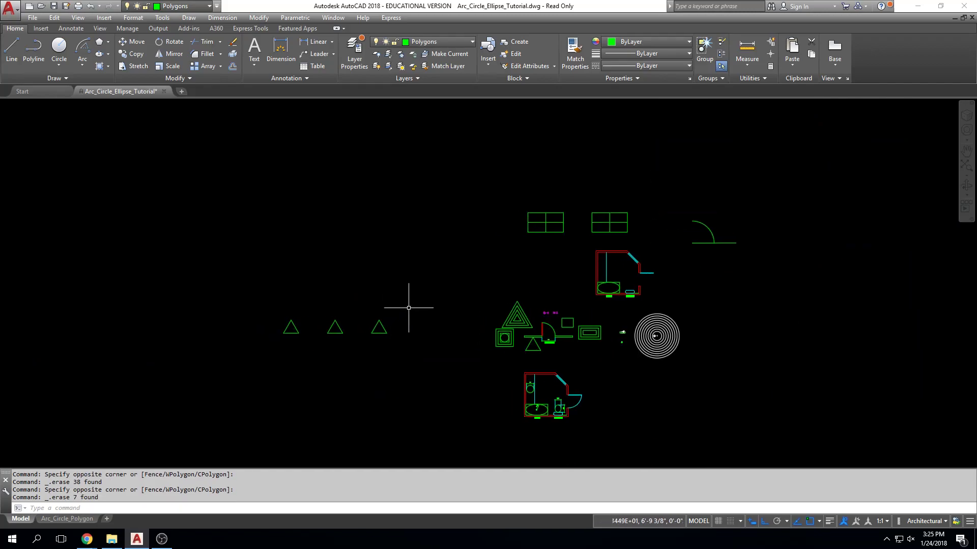
middle_drag(312, 329, 434, 324)
scroll(433, 324, up, 4)
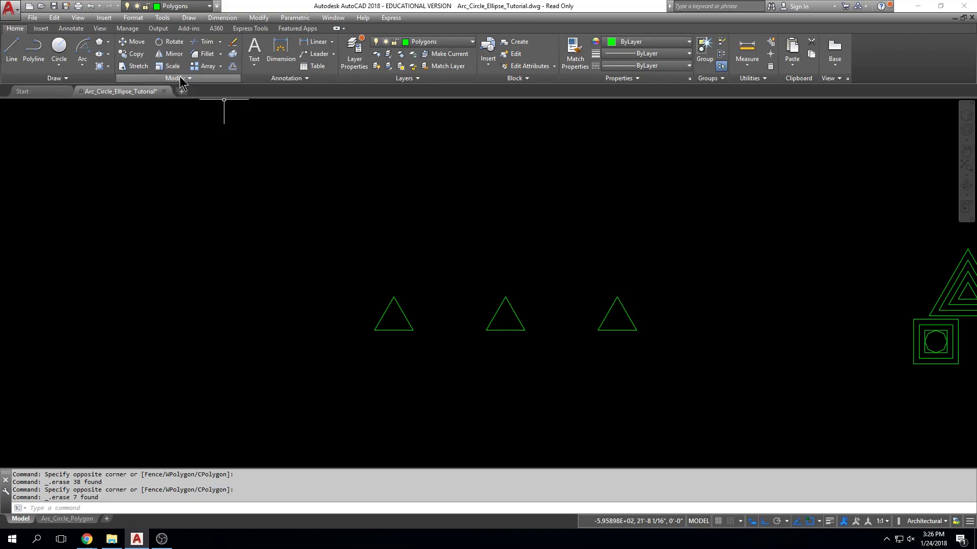
text(Sc)
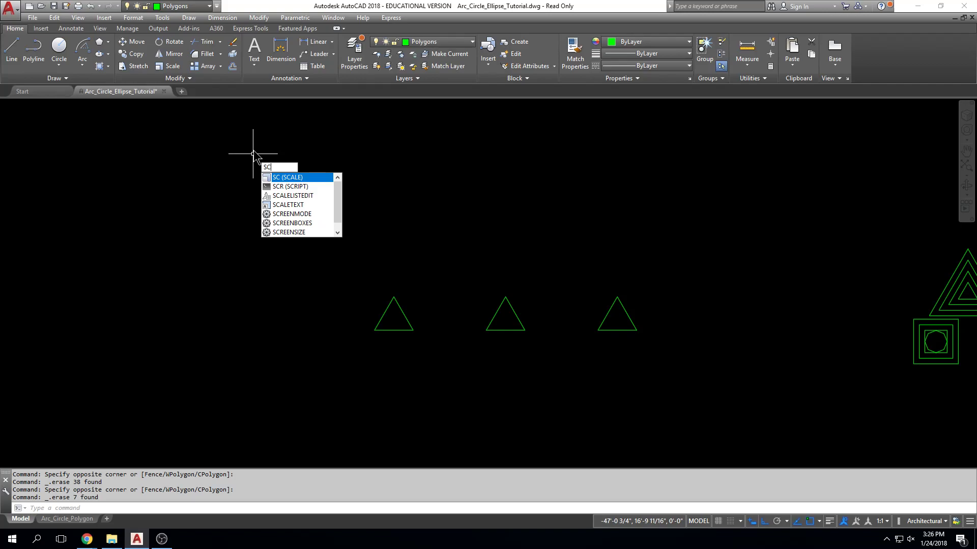
key(Return)
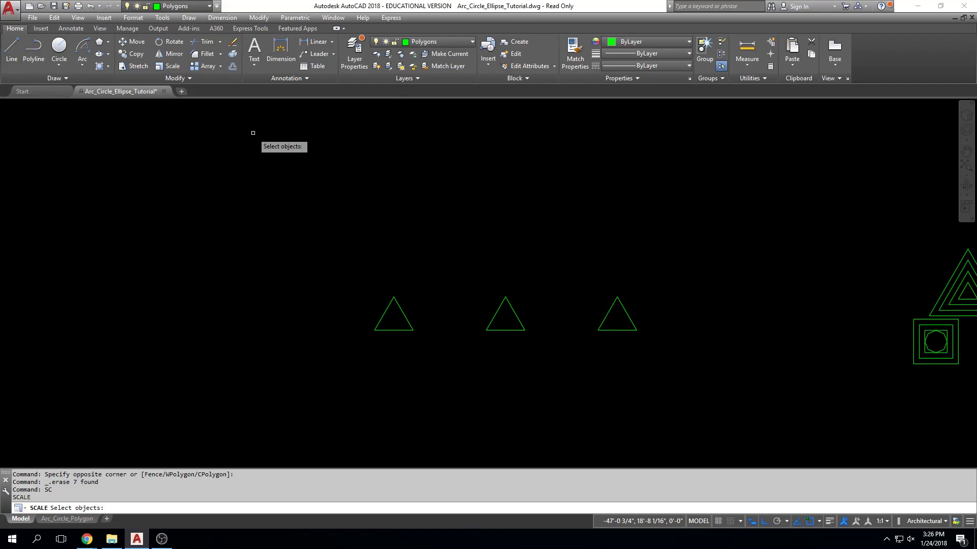
key(Escape)
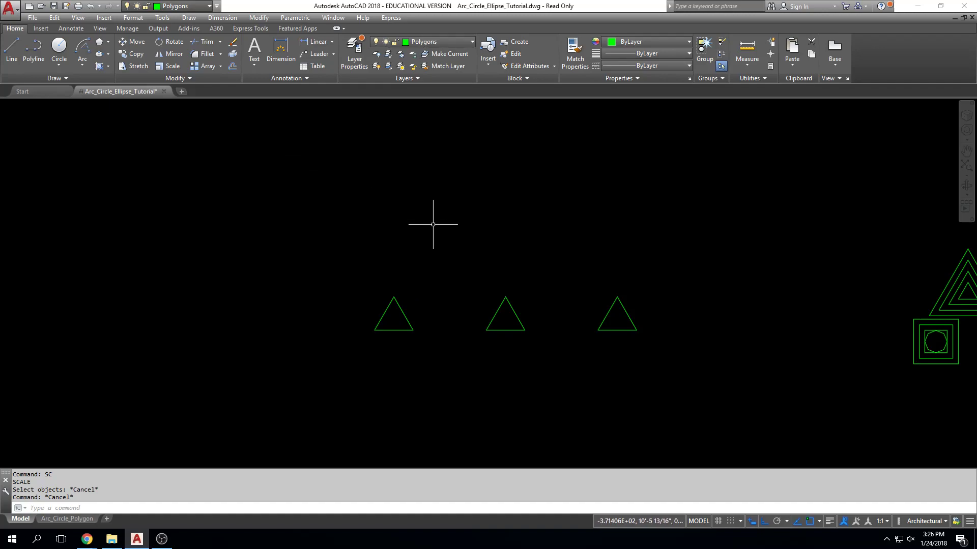
click(427, 257)
click(340, 382)
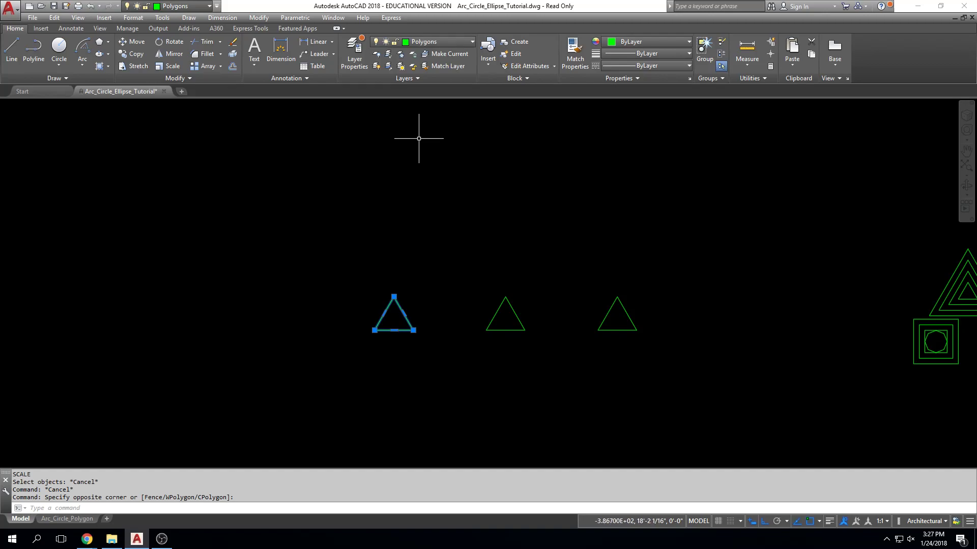
click(453, 234)
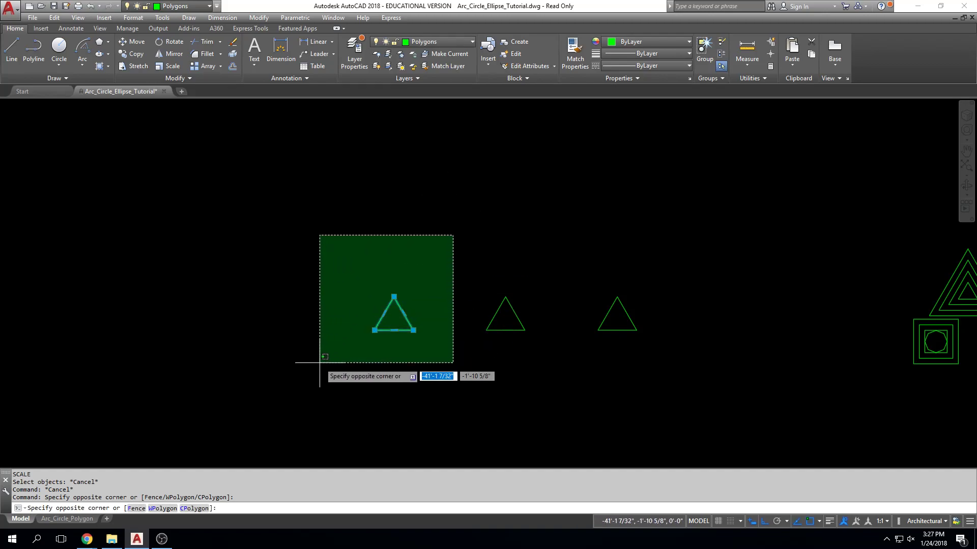
click(320, 333)
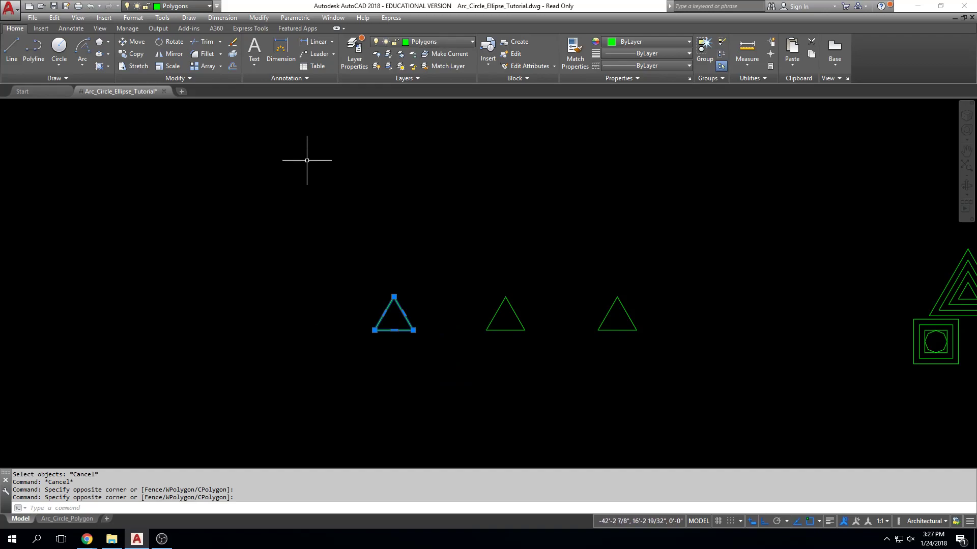
click(171, 67)
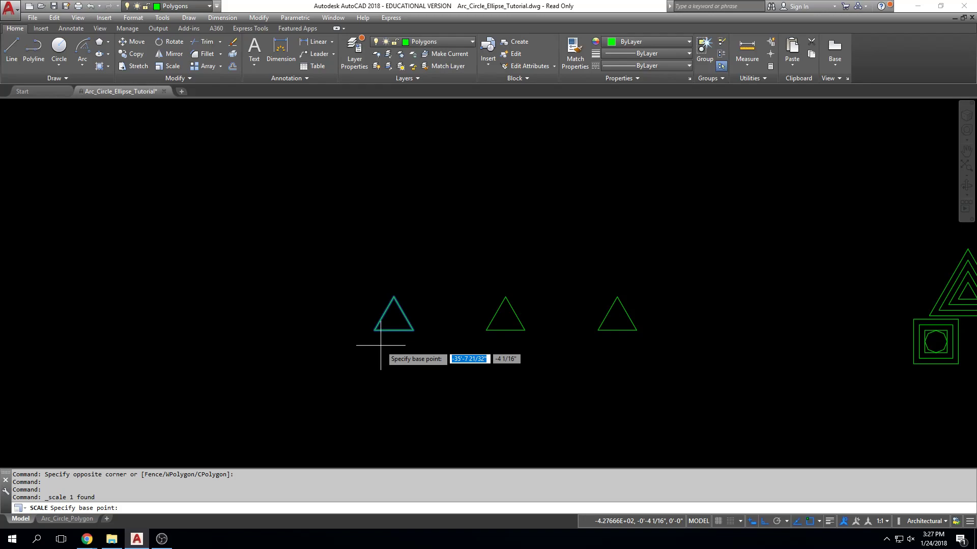
scroll(392, 316, up, 5)
scroll(388, 338, down, 1)
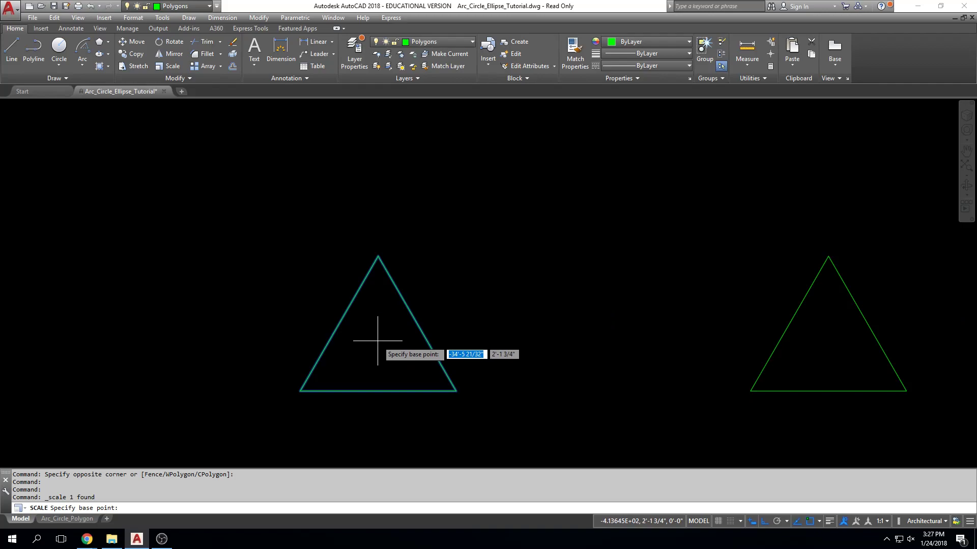
click(377, 341)
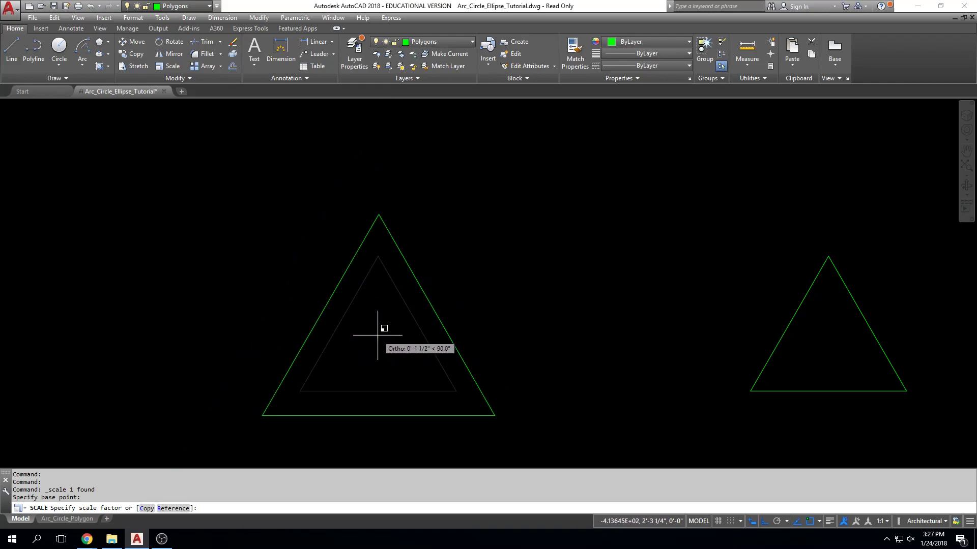
key(Escape)
key(Escape)
text(sc)
key(Return)
click(435, 253)
click(325, 426)
key(Return)
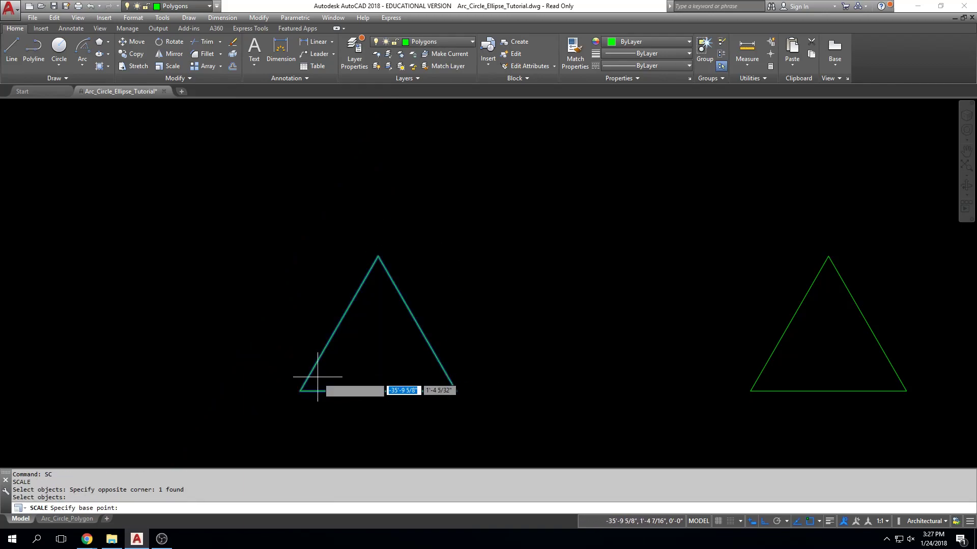
click(301, 390)
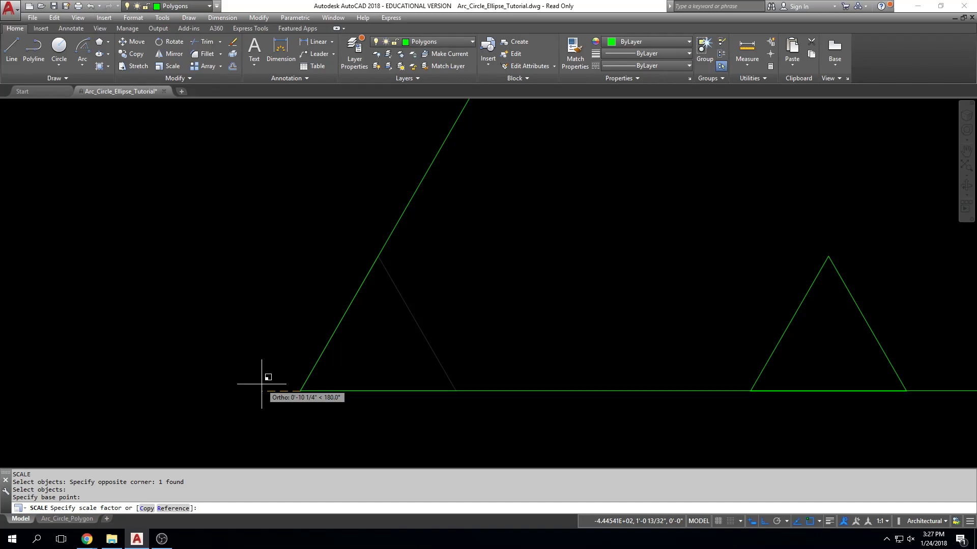
key(Escape)
key(Escape)
scroll(443, 317, down, 2)
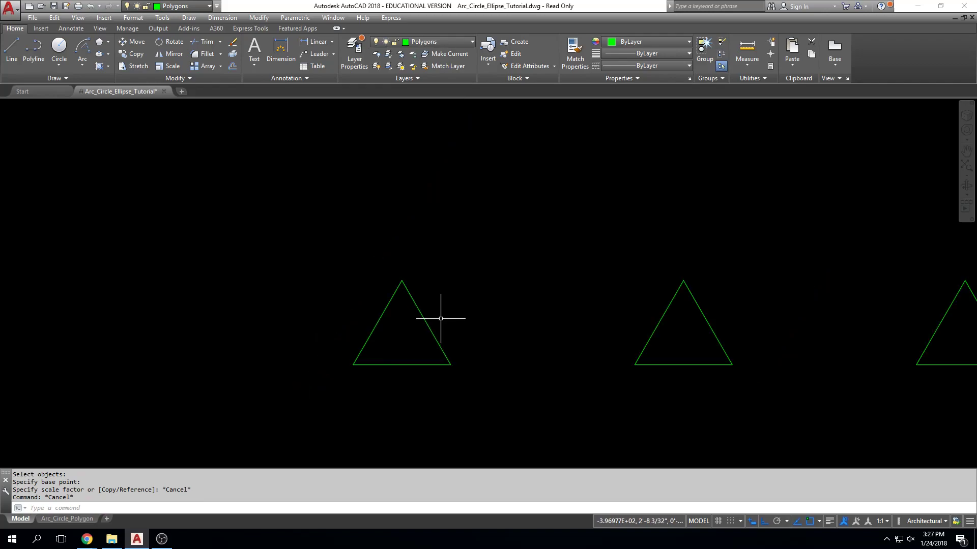
Step: Scale the left triangle by a factor of .5 about its top vertex
click(163, 67)
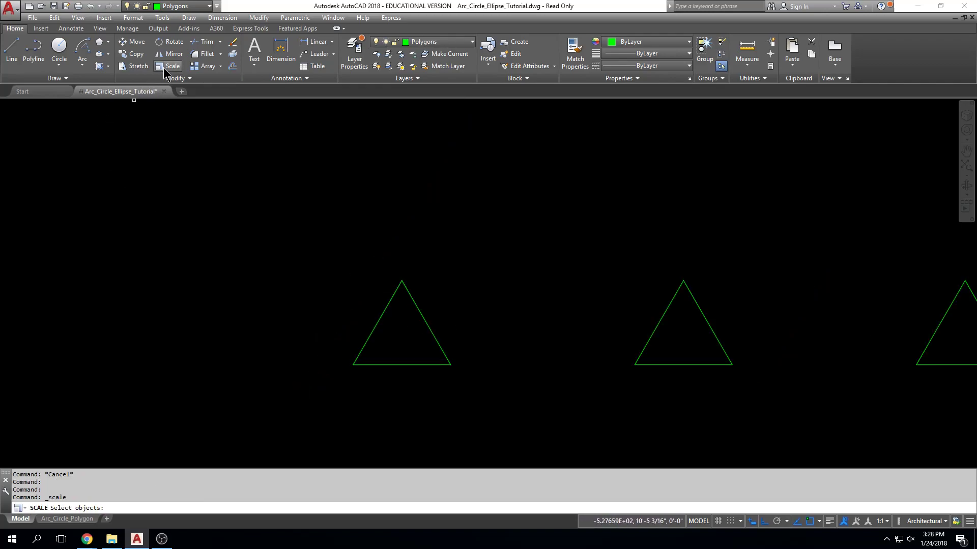
click(460, 250)
click(337, 371)
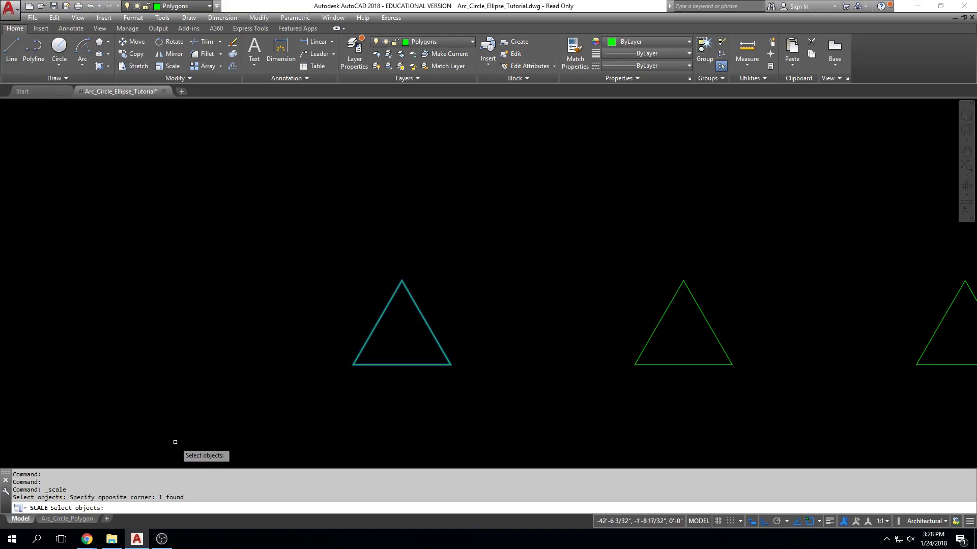
key(Return)
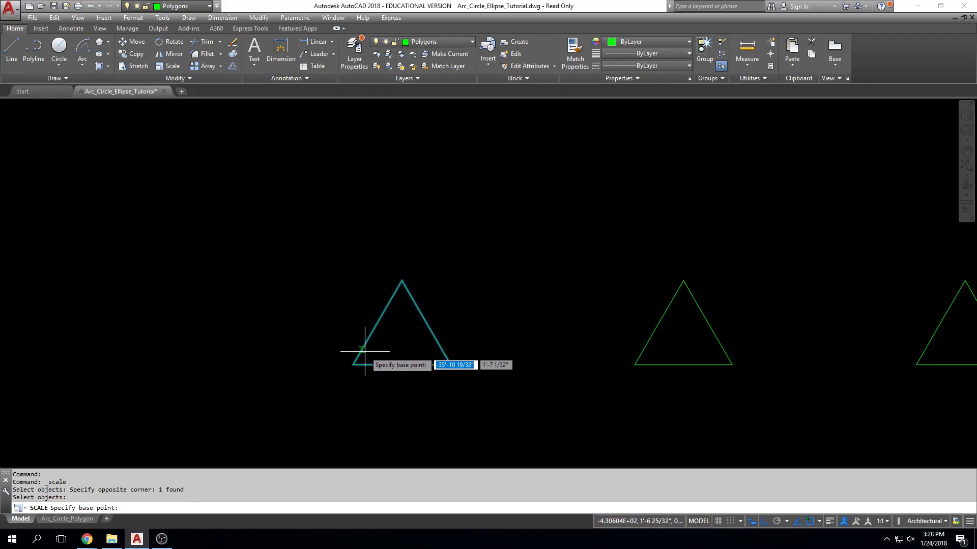
click(402, 280)
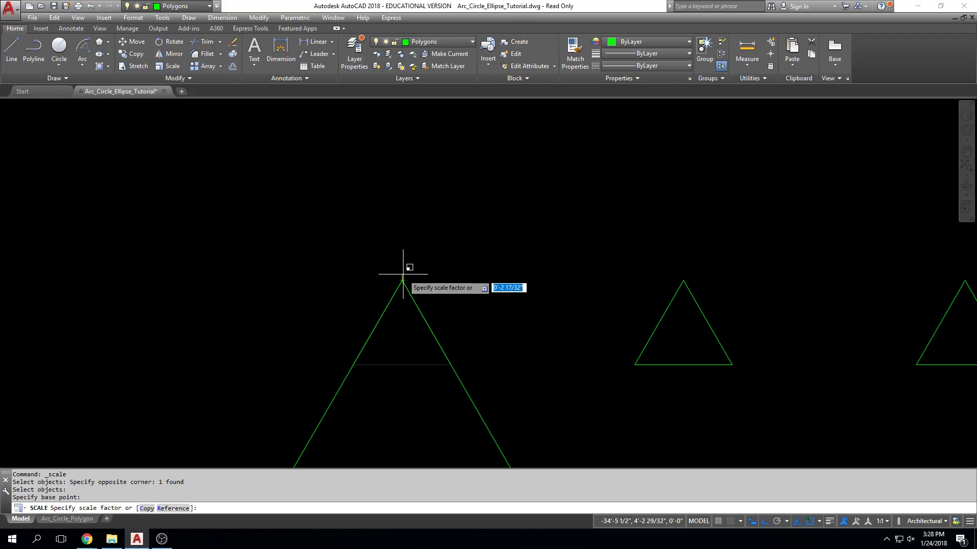
text(.5)
key(Return)
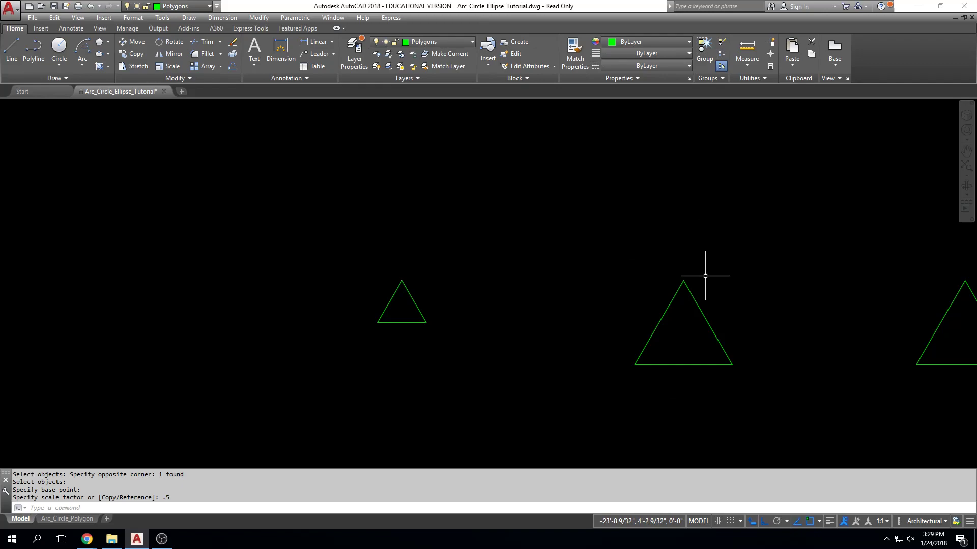
Step: Scale the middle triangle by a factor of 2 about its base midpoint
text(SC)
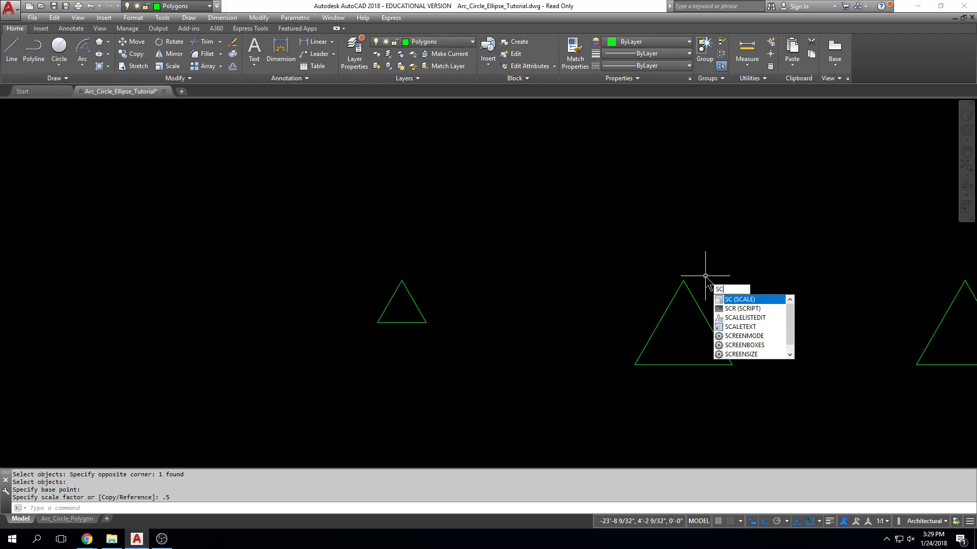
key(Return)
click(765, 250)
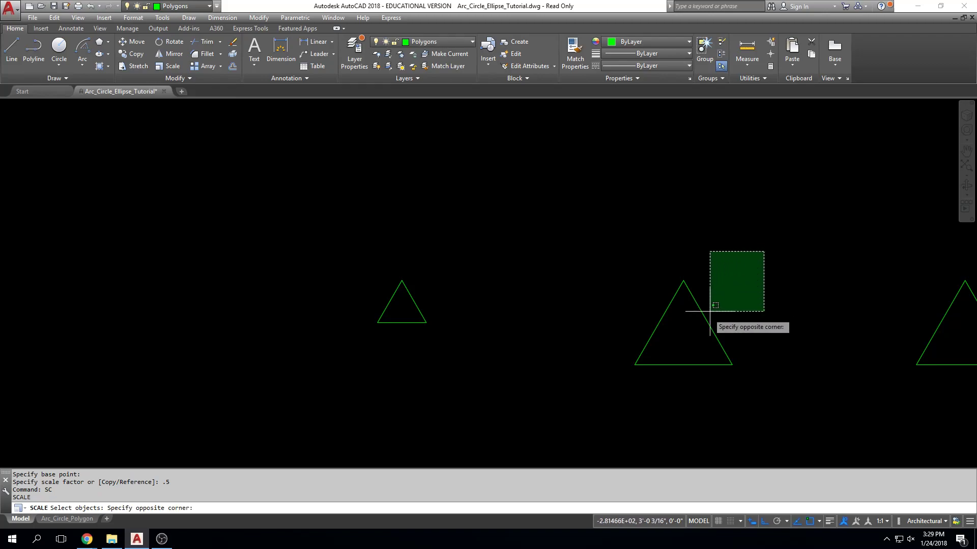
click(605, 383)
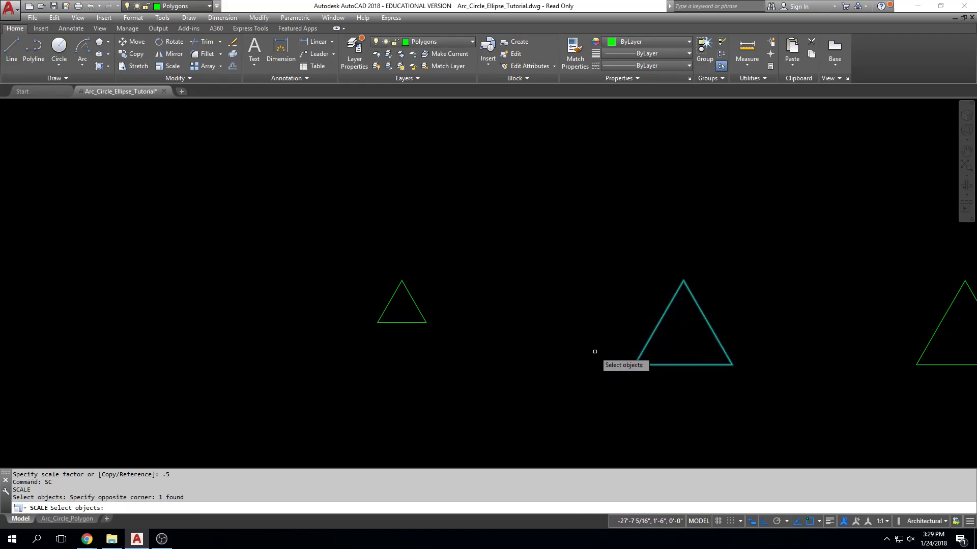
key(Return)
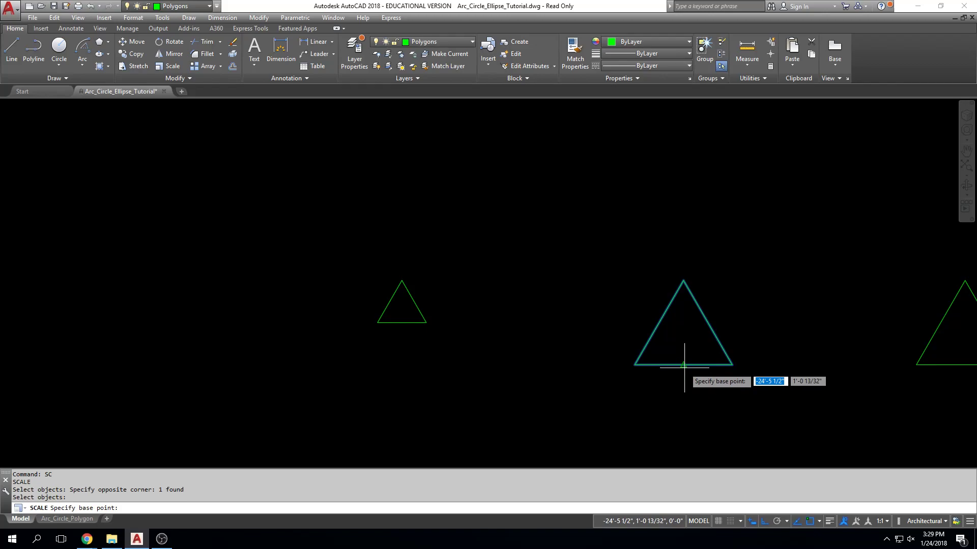
click(683, 364)
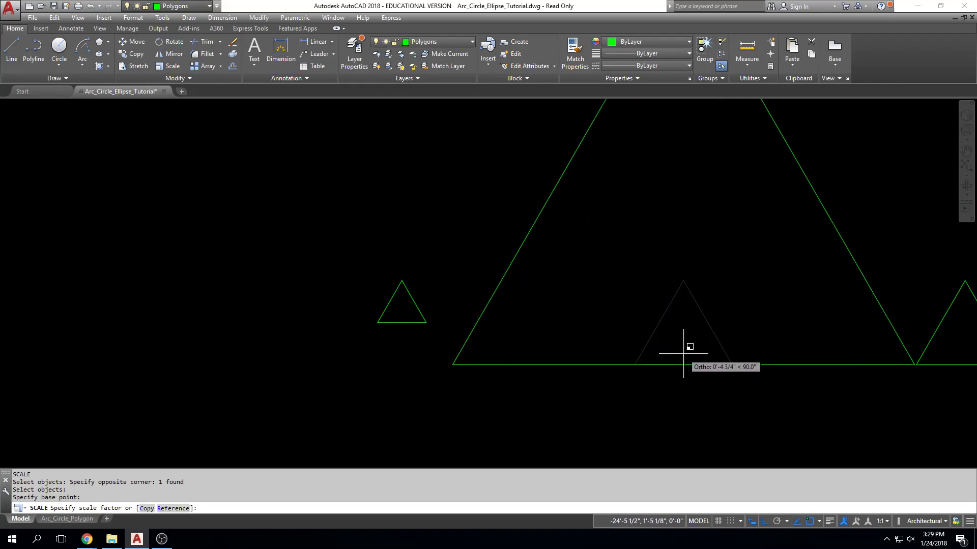
text(2)
key(Return)
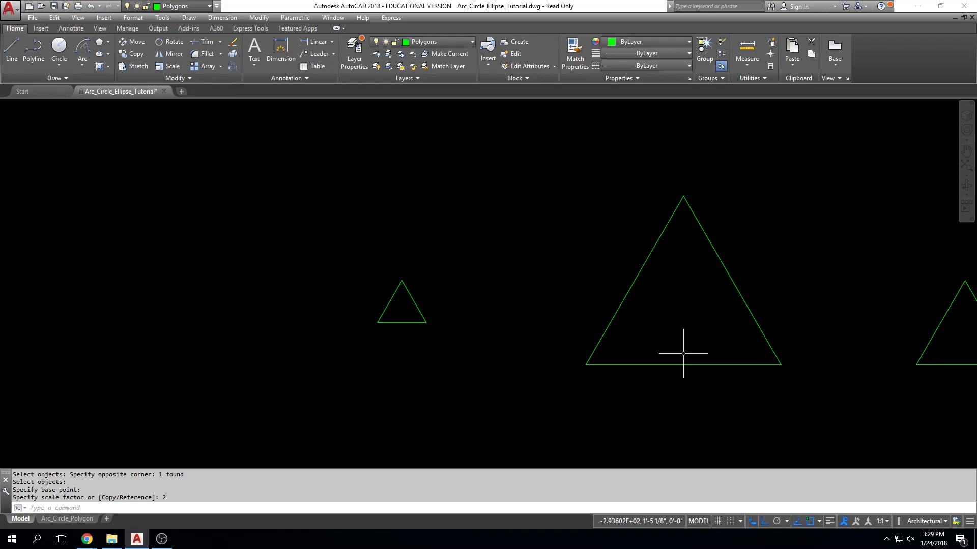
Step: Cancel the pending scale and pan the view so the earlier shapes are centred
key(Escape)
key(Escape)
scroll(646, 212, down, 8)
middle_drag(661, 235, 612, 238)
middle_drag(700, 209, 599, 198)
middle_drag(802, 198, 711, 231)
scroll(714, 203, up, 4)
Step: Start SCALE on all 32 earlier objects with a window selection and pick the base point
text(sc)
key(Return)
click(758, 121)
click(630, 215)
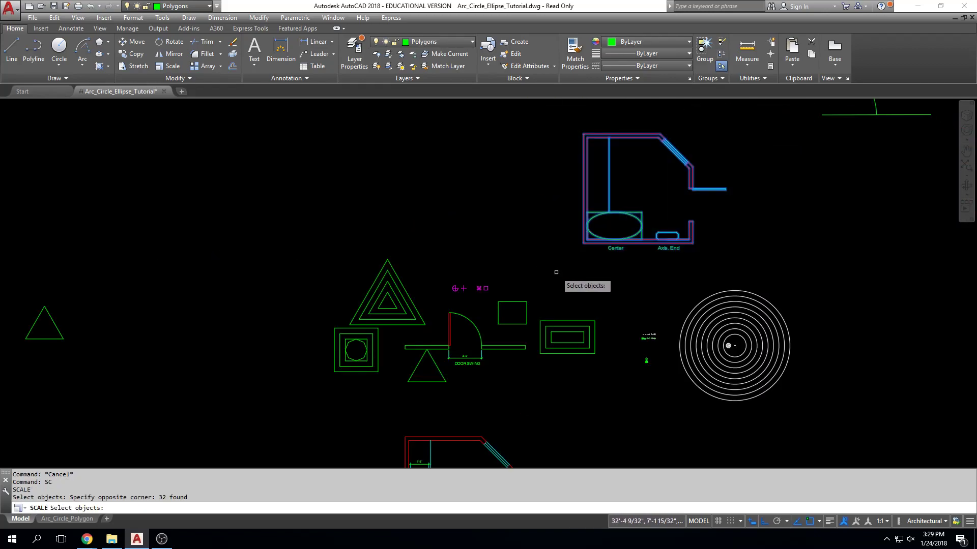
key(Return)
middle_drag(684, 182, 682, 213)
click(582, 160)
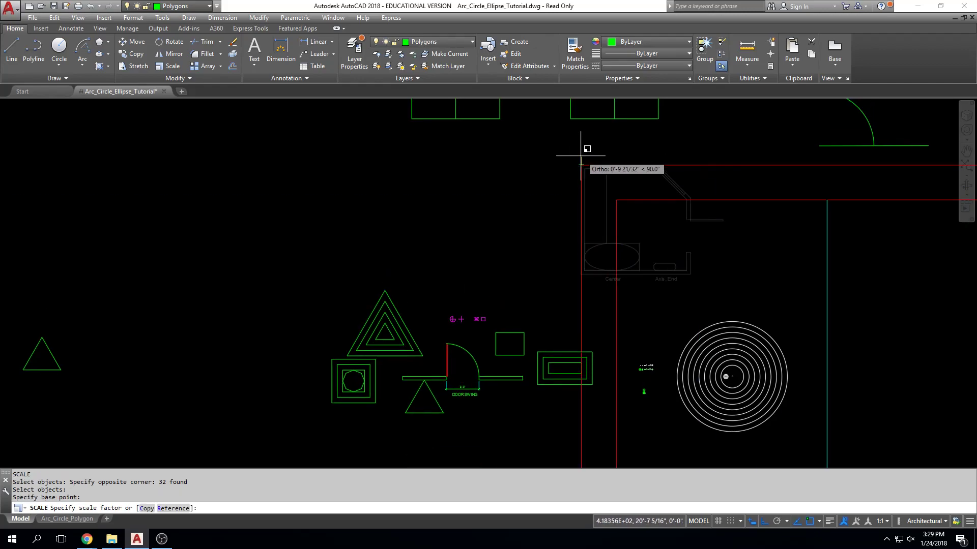
Step: With Ortho off, pick a far point to enlarge the 32-object group greatly
scroll(585, 153, down, 2)
scroll(616, 151, down, 4)
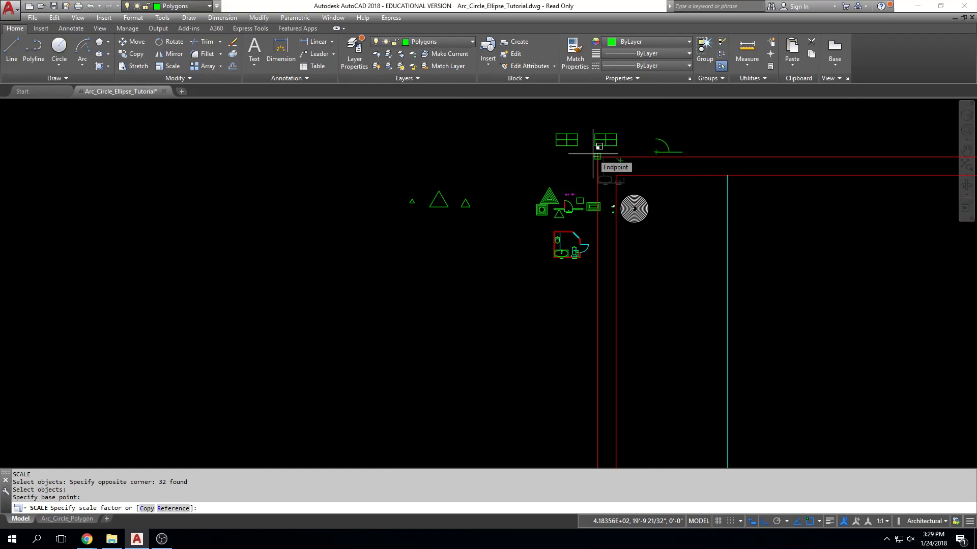
scroll(602, 152, down, 1)
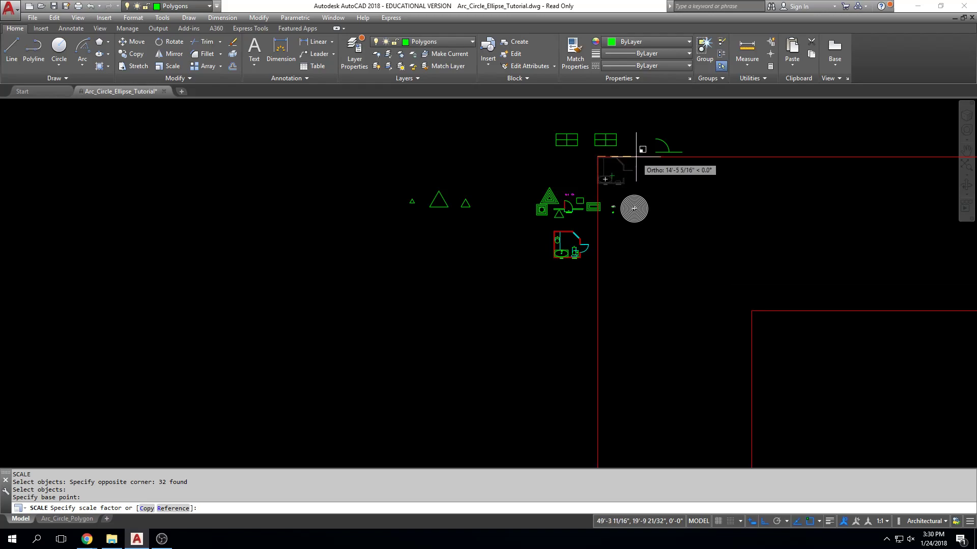
scroll(683, 206, down, 1)
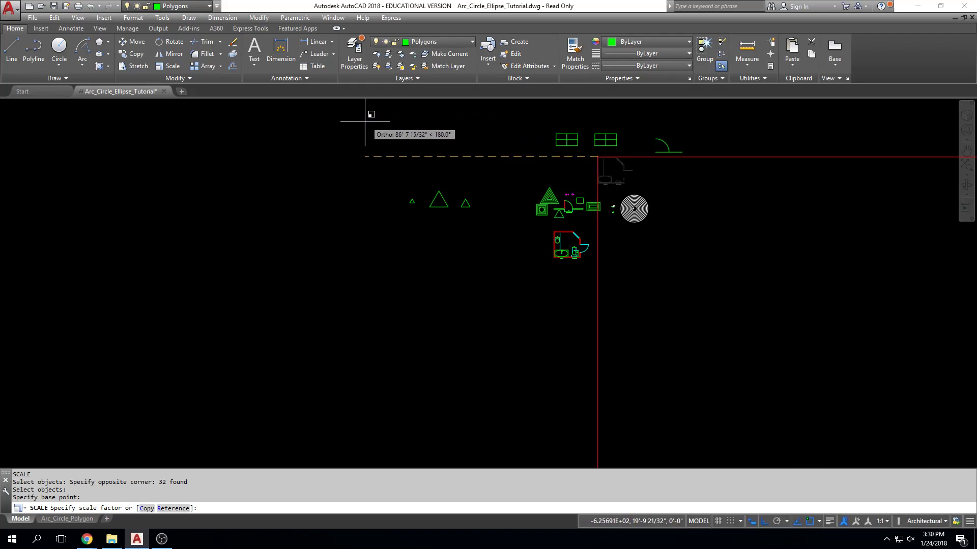
key(F8)
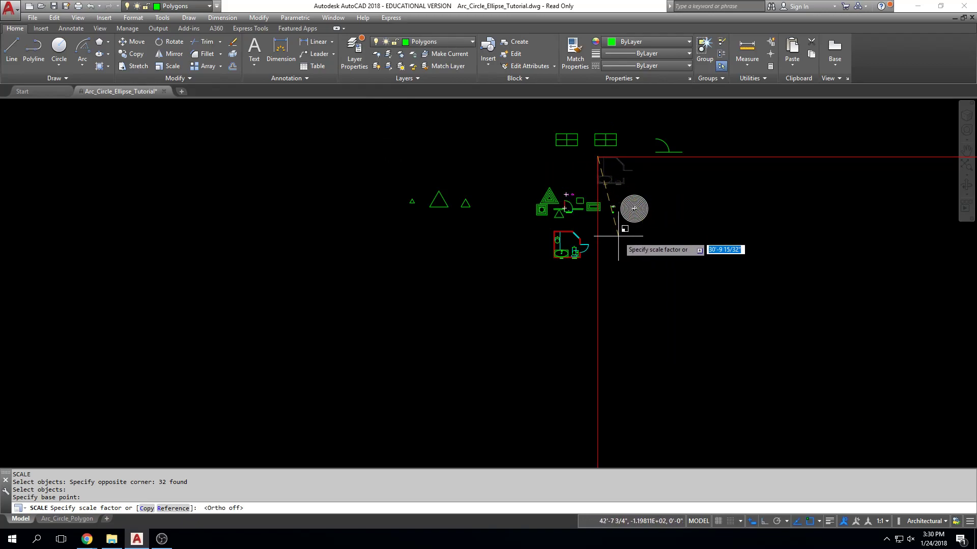
click(777, 227)
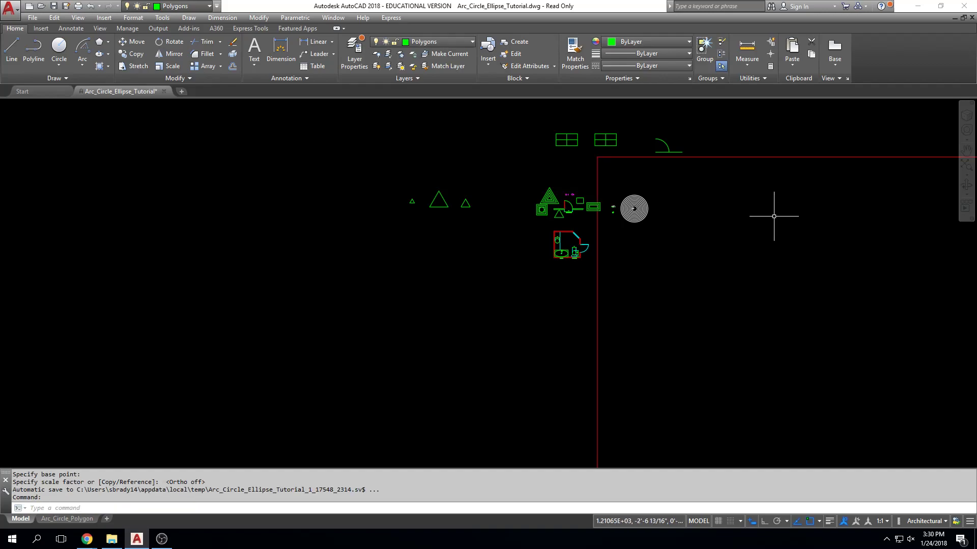
scroll(774, 224, down, 5)
scroll(773, 235, down, 5)
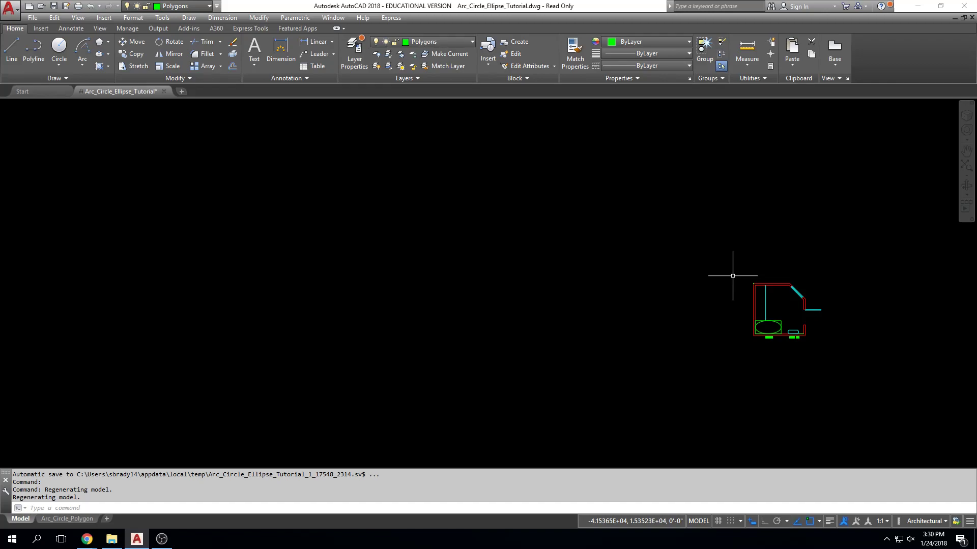
Step: Undo the view change and the group enlargement, bringing the earlier shapes back into view
text(u)
key(Return)
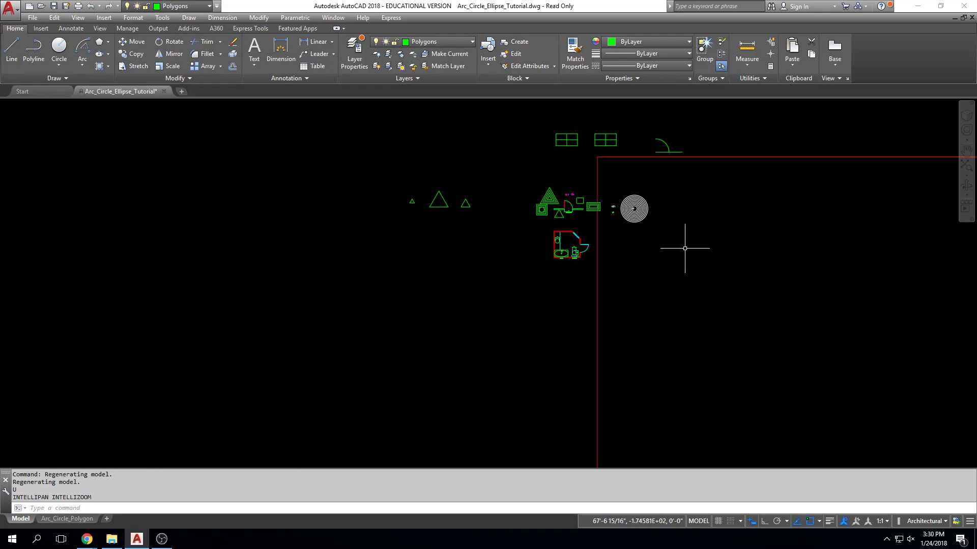
text(u)
key(Return)
middle_drag(670, 196, 632, 218)
Step: Rescale the 32 earlier objects from the floor plan corner, enlarging the group again
text(sc)
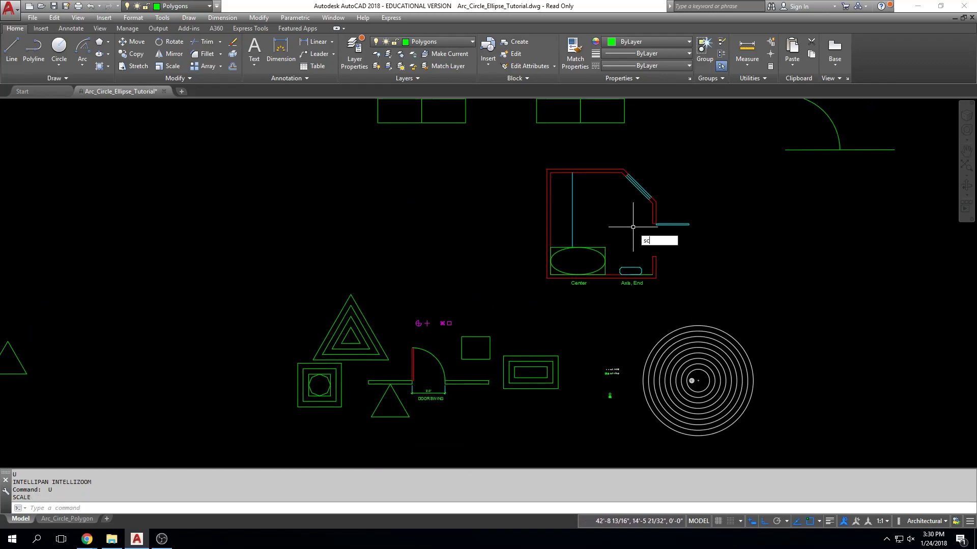
key(Return)
click(704, 143)
click(529, 291)
key(Return)
click(547, 165)
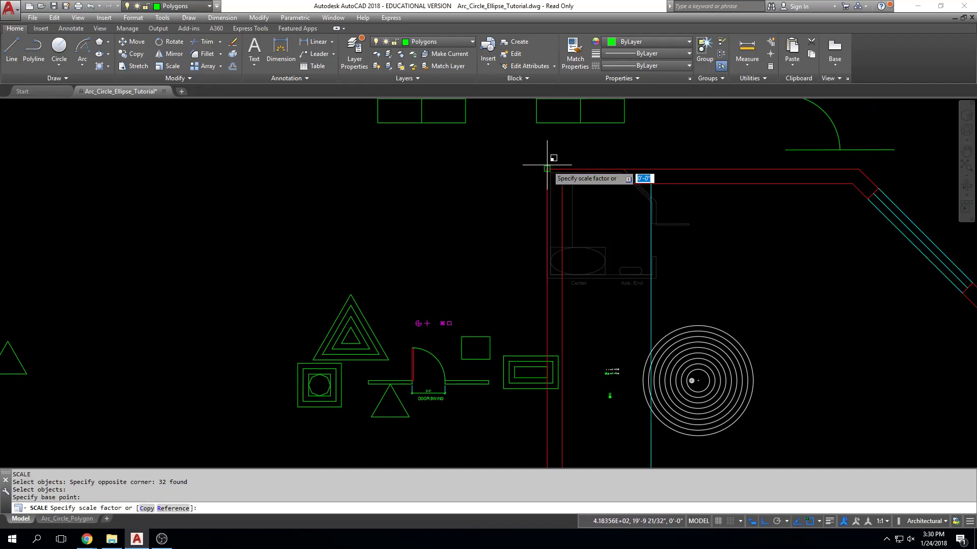
click(539, 125)
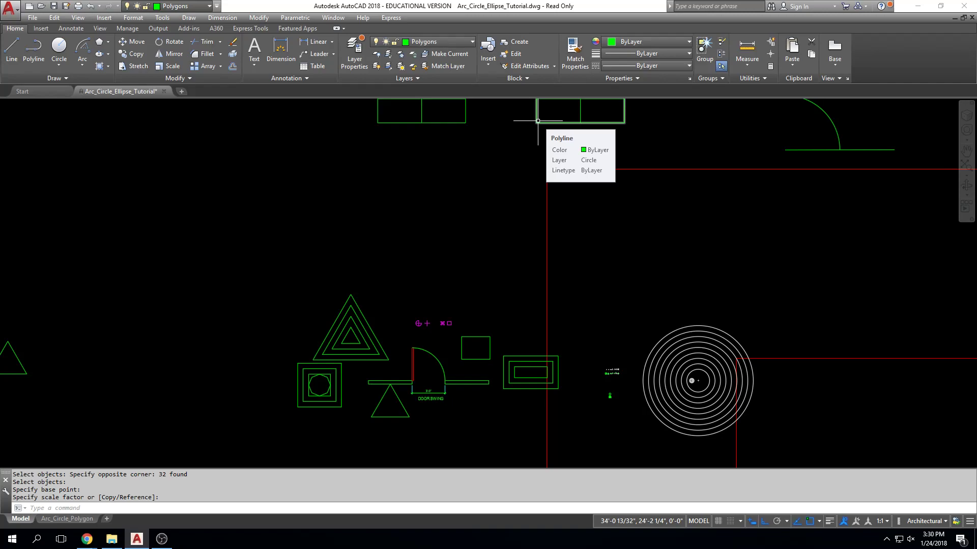
Step: Undo that enlargement and the earlier triangle scalings, restoring equal triangle sizes
text(u)
key(Return)
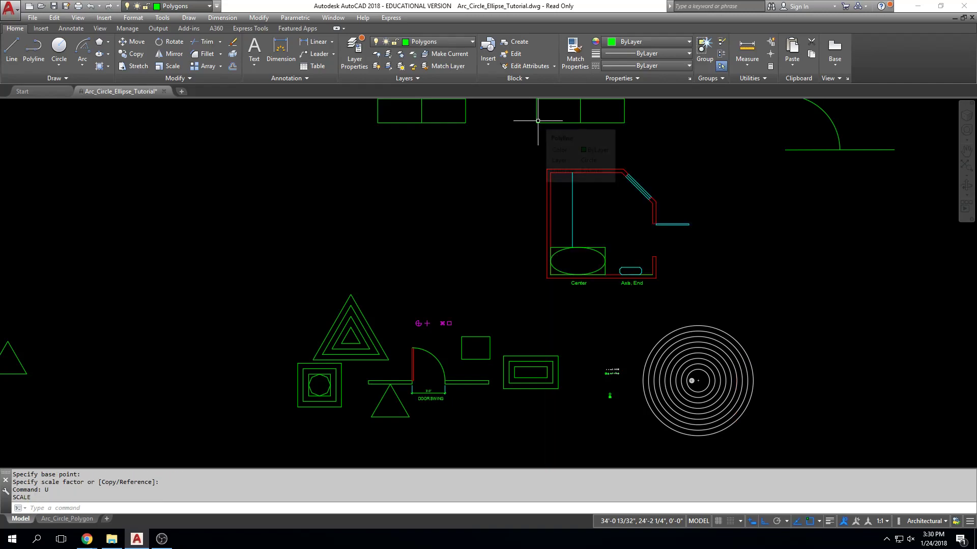
key(ctrl+z)
key(ctrl+z)
key(ctrl+z)
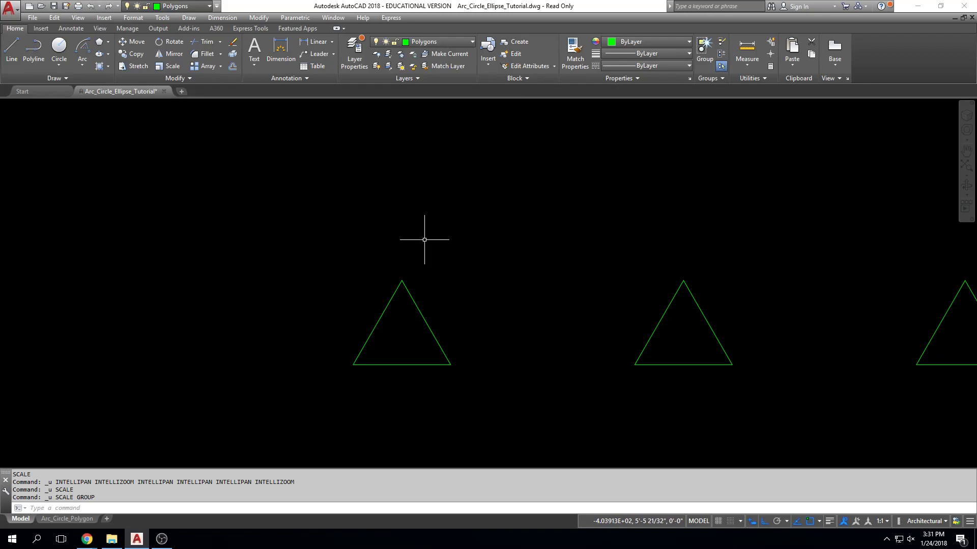
Step: Scale the left triangle by a factor of 12 about its apex using the Modify panel's Scale
click(176, 70)
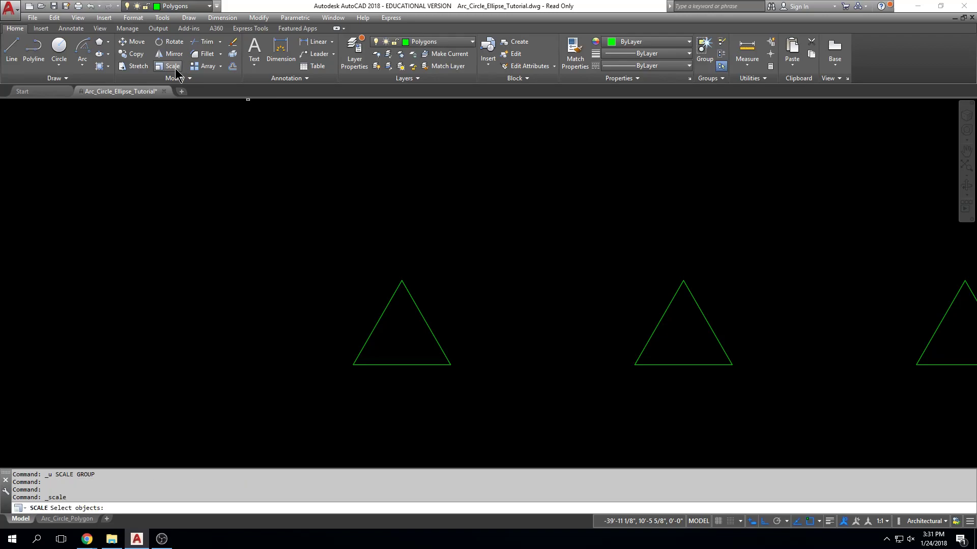
click(545, 215)
click(287, 434)
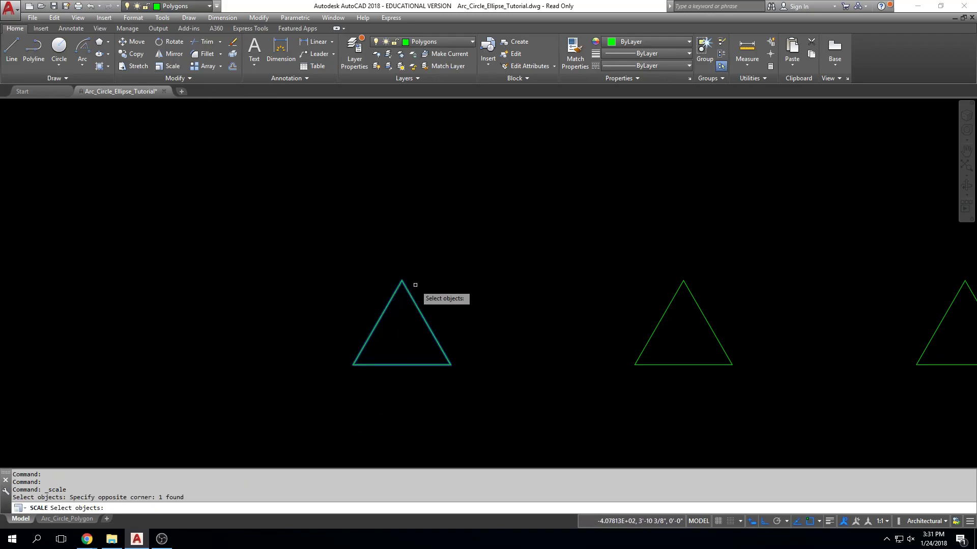
key(Return)
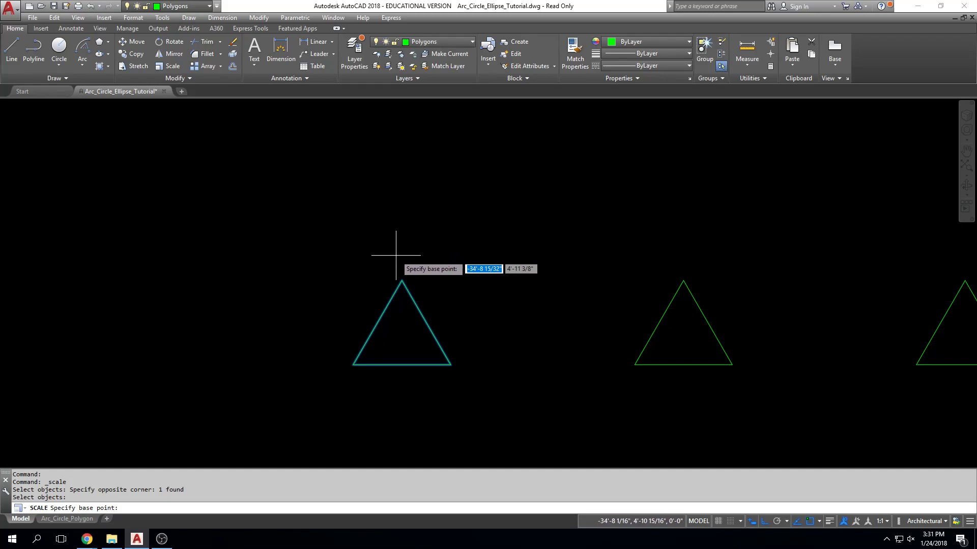
click(401, 278)
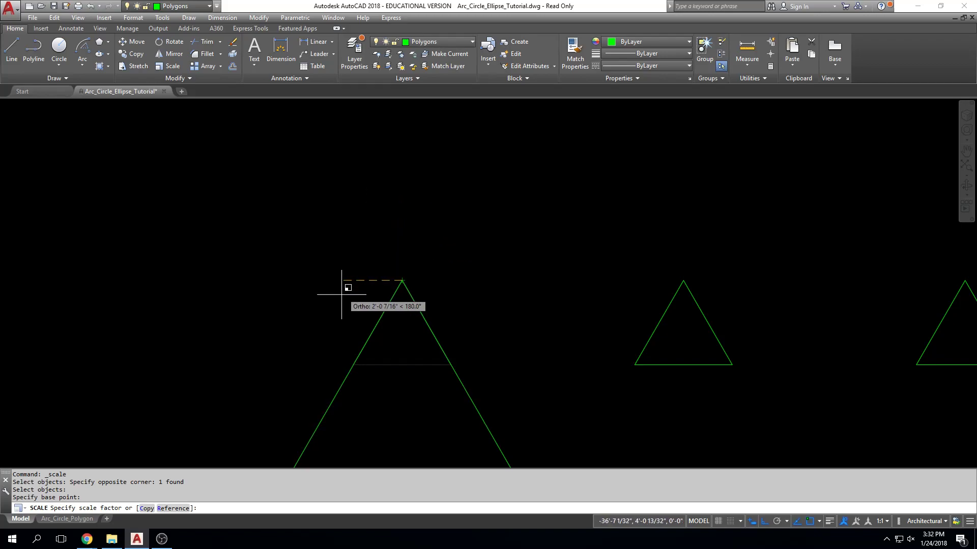
scroll(348, 336, down, 4)
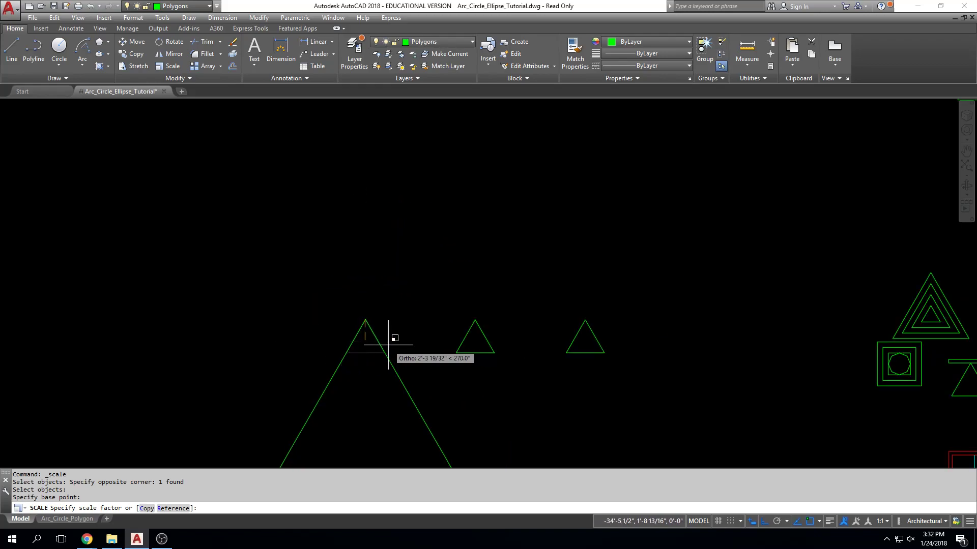
text(12)
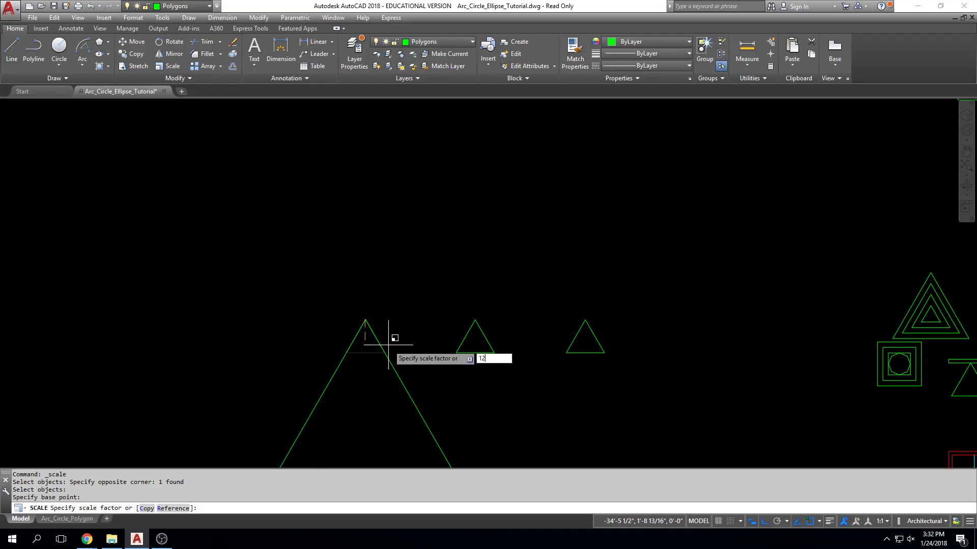
key(Return)
scroll(305, 275, down, 5)
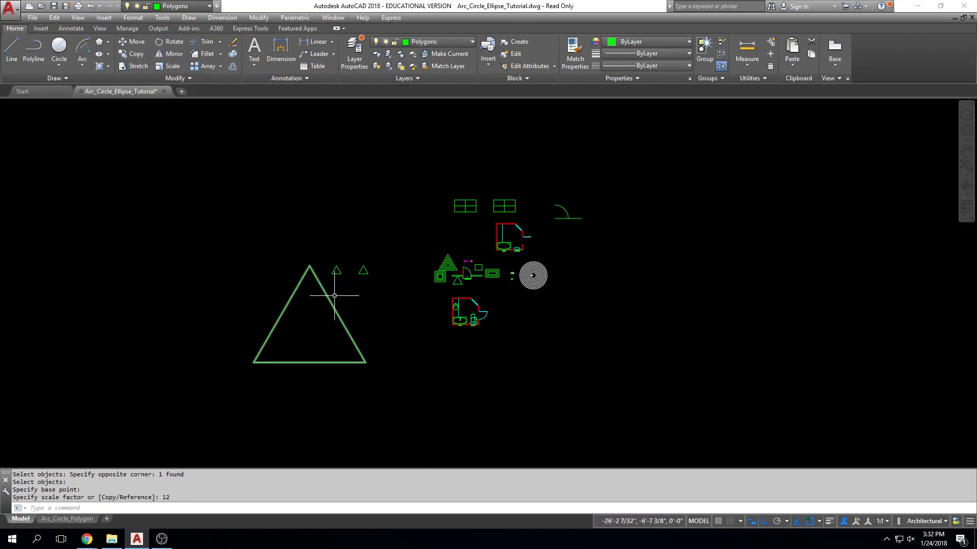
scroll(345, 294, up, 2)
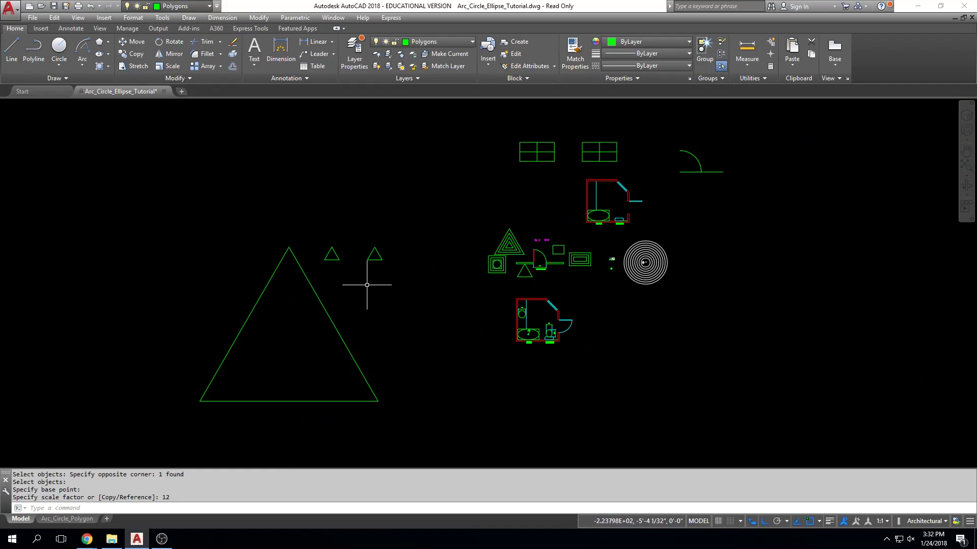
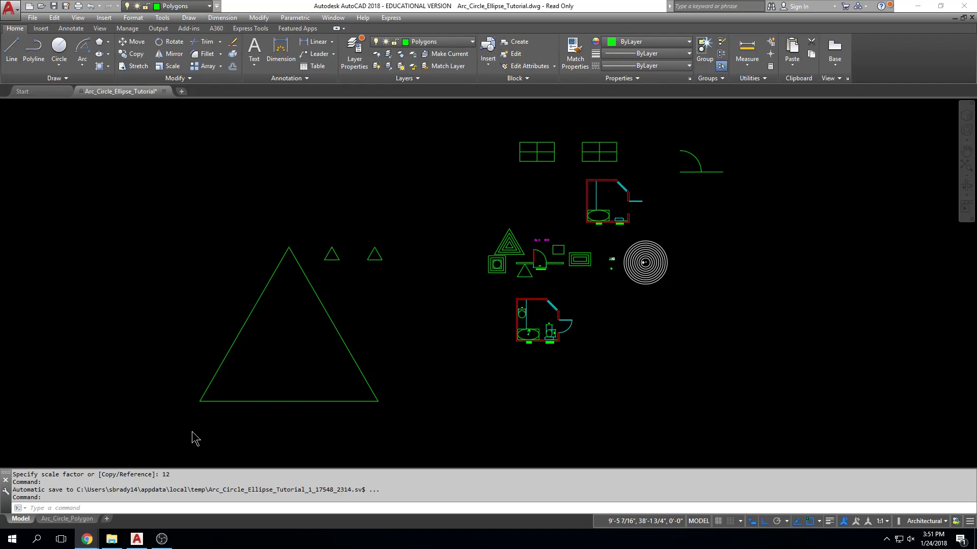
Step: Minimize AutoCAD, close Chrome and File Explorer, and open the 5 Beagley Estates plan set PDF
click(917, 6)
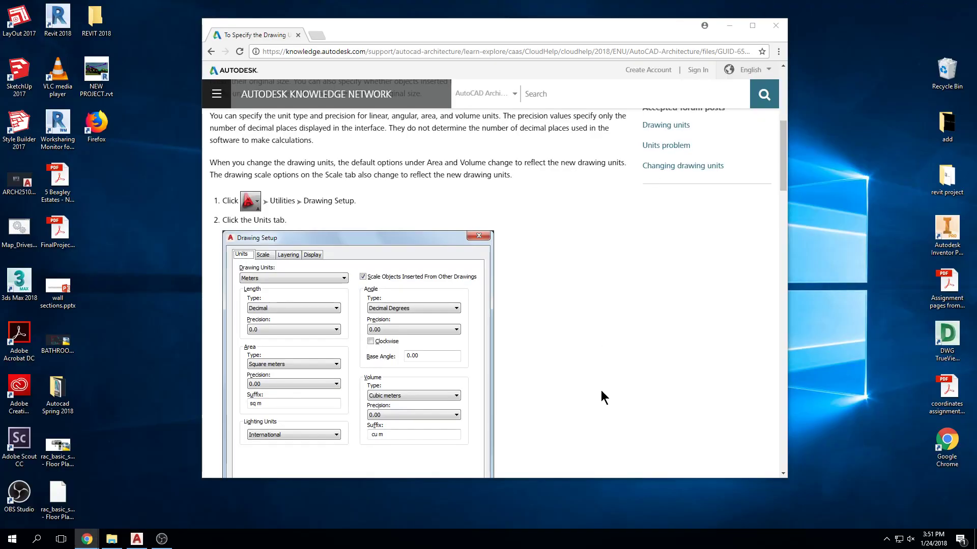
click(776, 25)
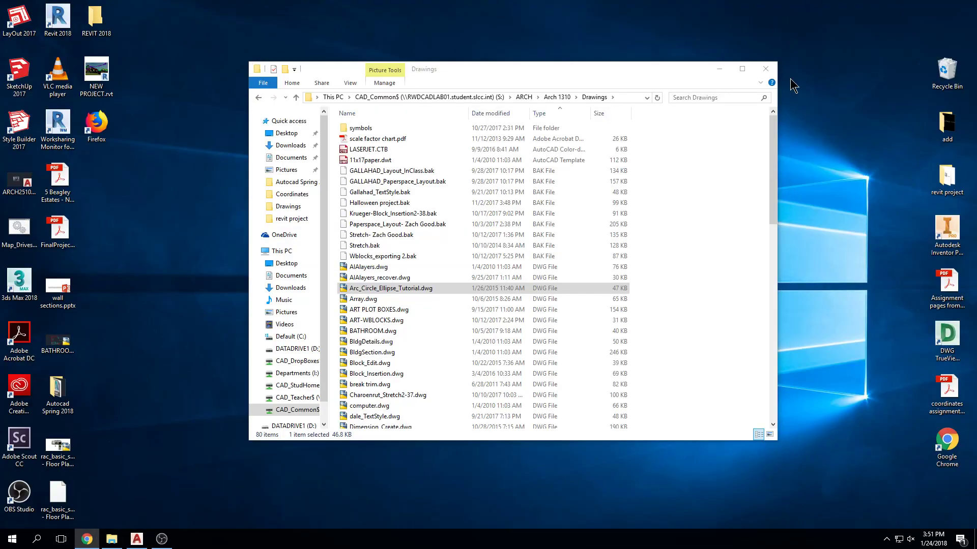
click(766, 68)
click(58, 183)
double_click(60, 196)
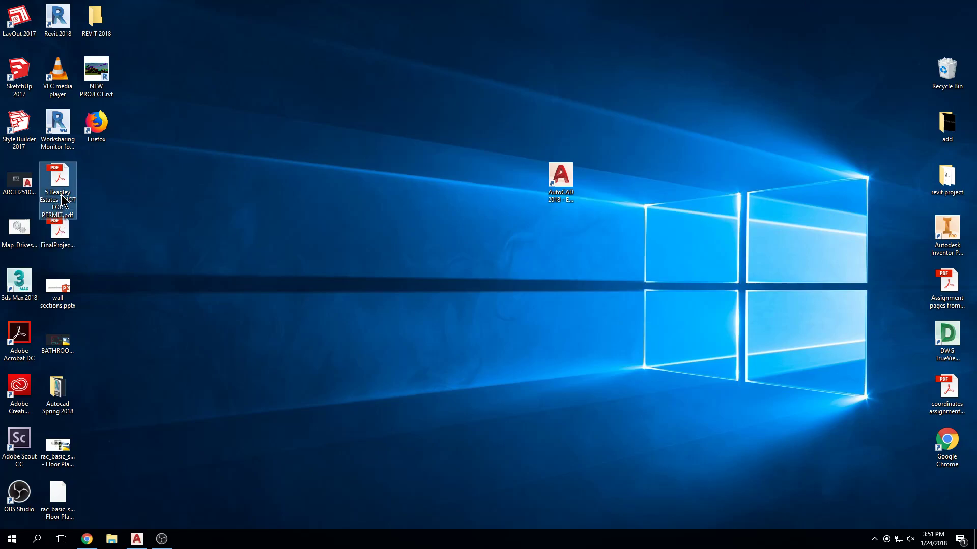
Step: Maximize Acrobat Reader on page 4's basement level floor plan
scroll(510, 170, down, 1)
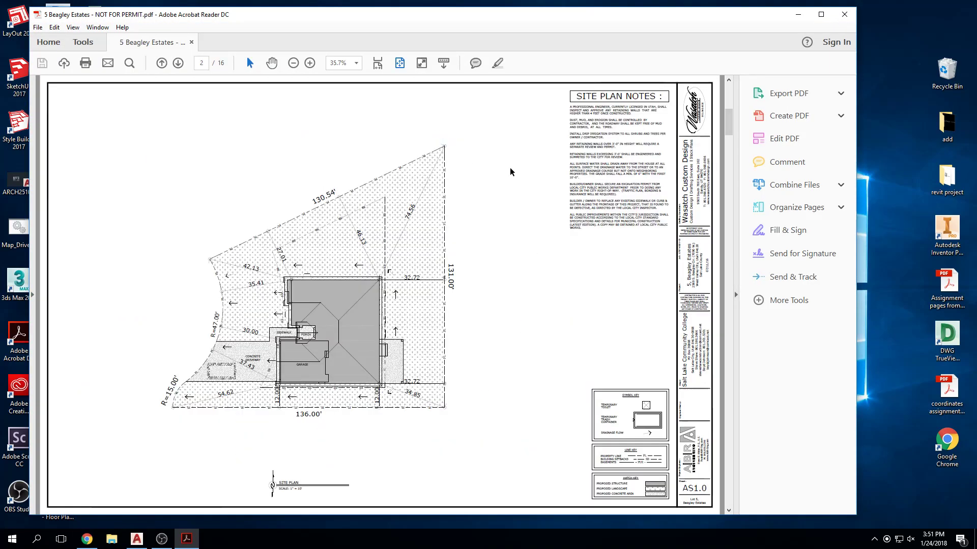
scroll(511, 172, down, 2)
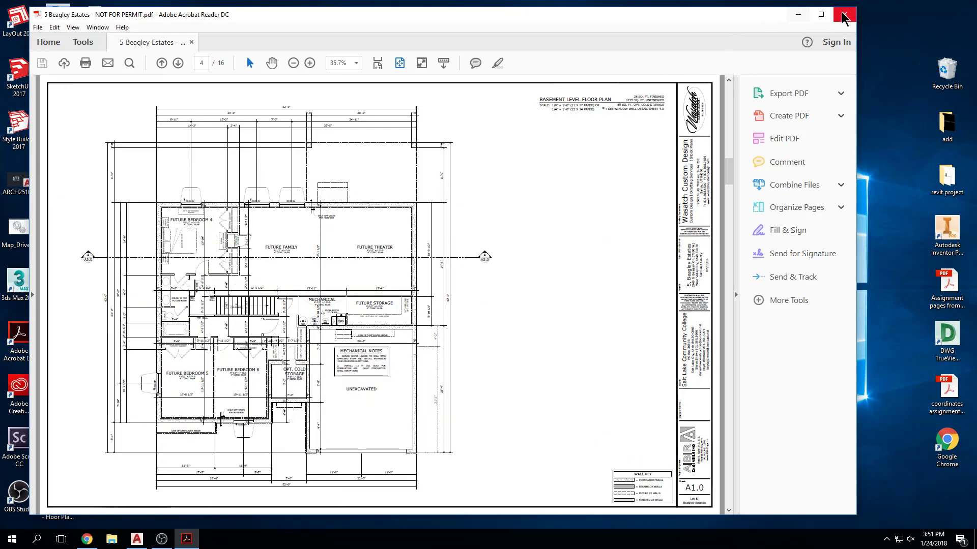
click(820, 14)
ctrl+scroll(374, 218, up, 1)
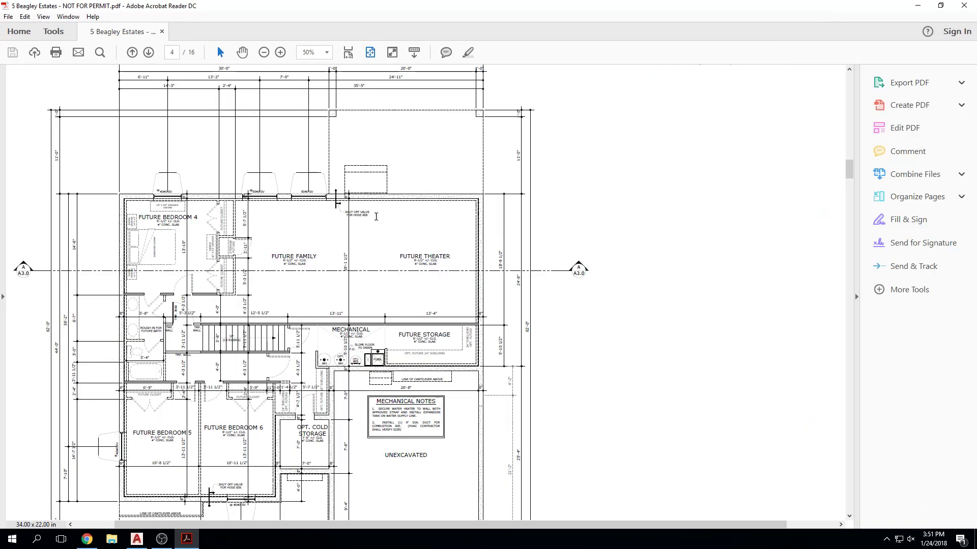
ctrl+scroll(376, 216, up, 4)
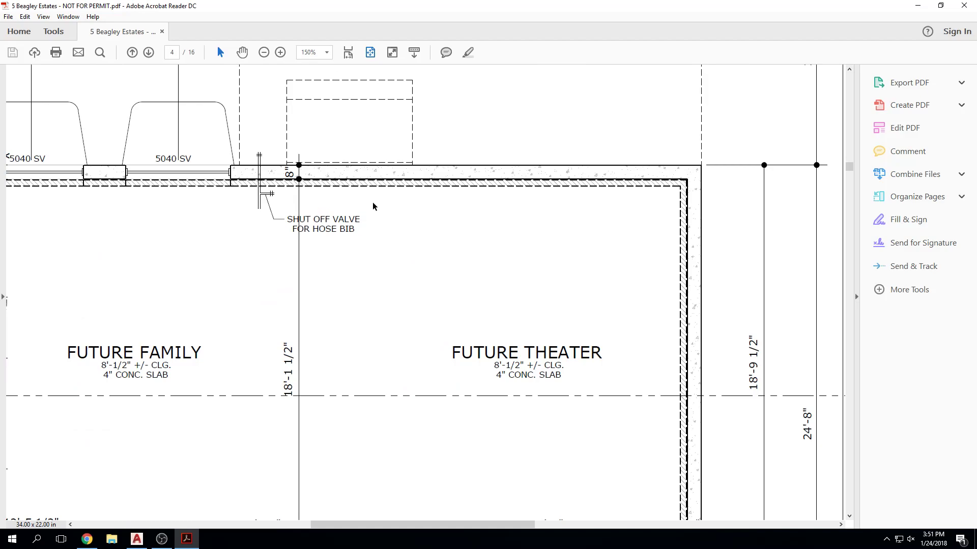
ctrl+scroll(374, 206, down, 5)
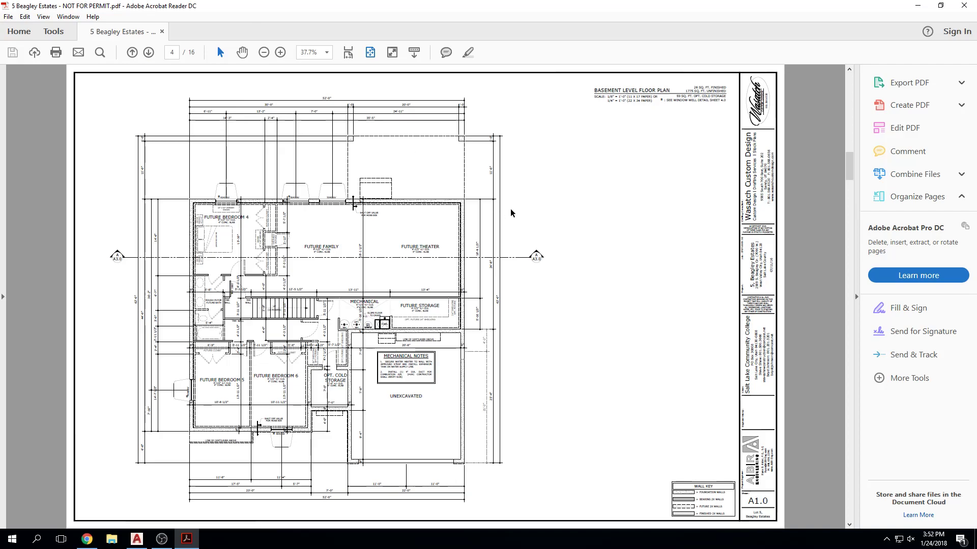
Step: Zoom into page 5's main level plan and pan from the fireplace past FAMILY
scroll(510, 211, down, 1)
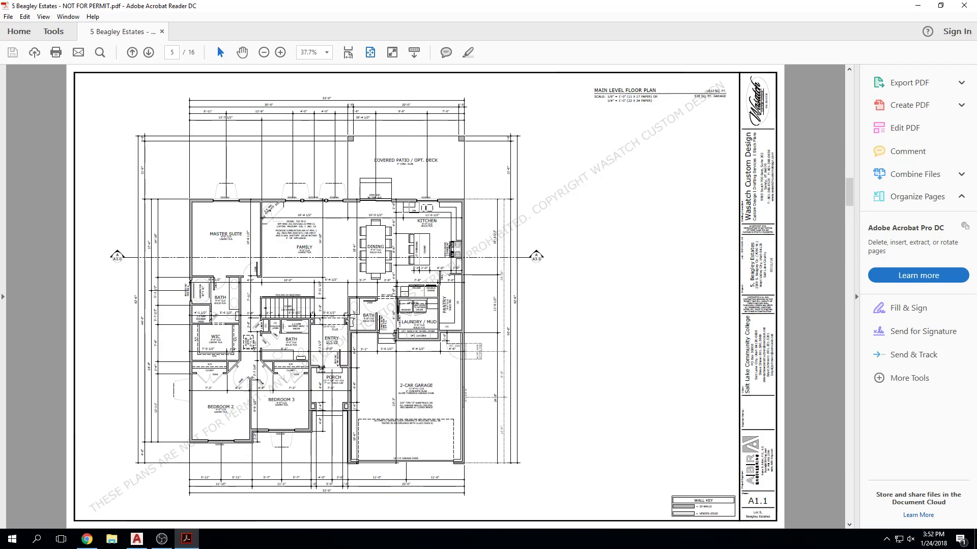
ctrl+scroll(654, 118, up, 2)
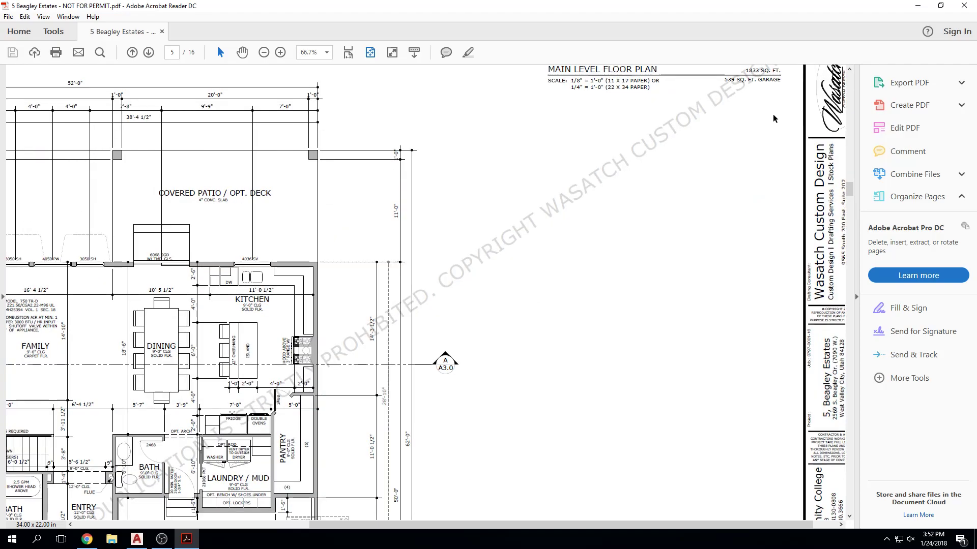
ctrl+scroll(432, 219, down, 2)
ctrl+scroll(229, 217, up, 7)
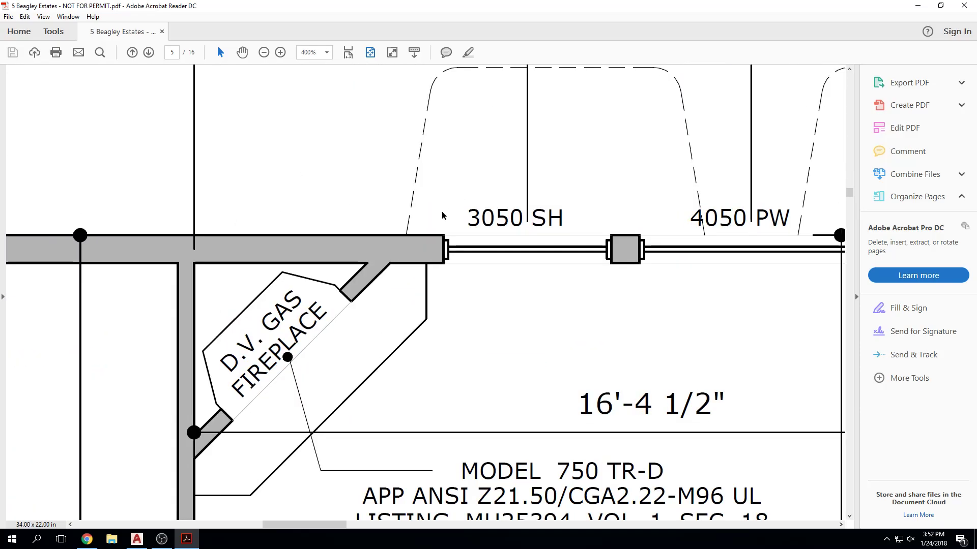
ctrl+scroll(419, 239, up, 6)
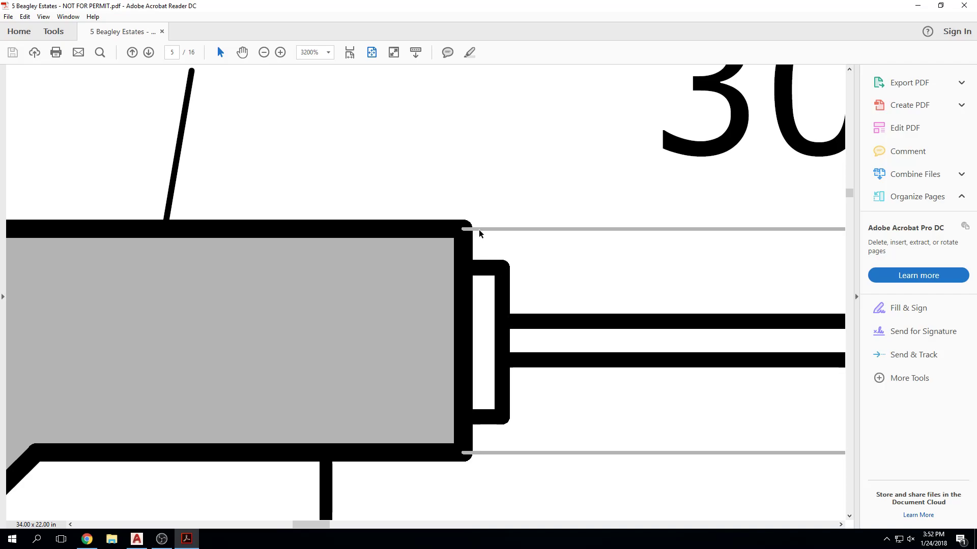
ctrl+scroll(597, 281, down, 7)
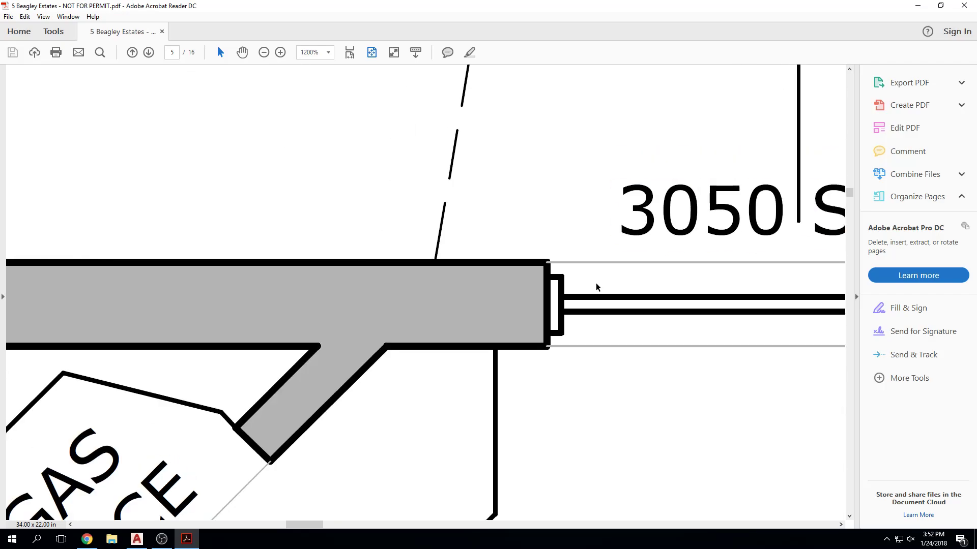
middle_drag(639, 382, 599, 187)
middle_drag(616, 369, 589, 221)
middle_drag(673, 386, 608, 275)
middle_drag(420, 385, 666, 320)
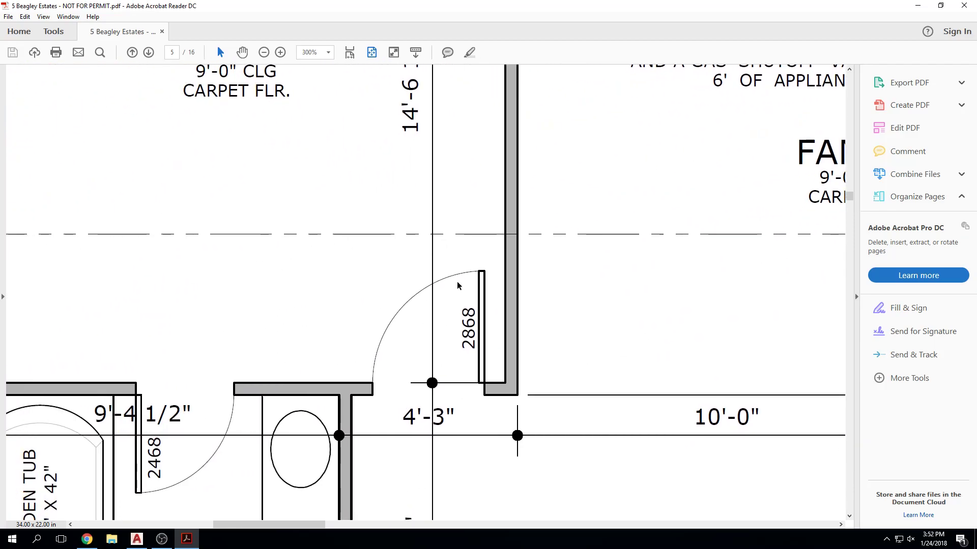
ctrl+scroll(412, 280, up, 3)
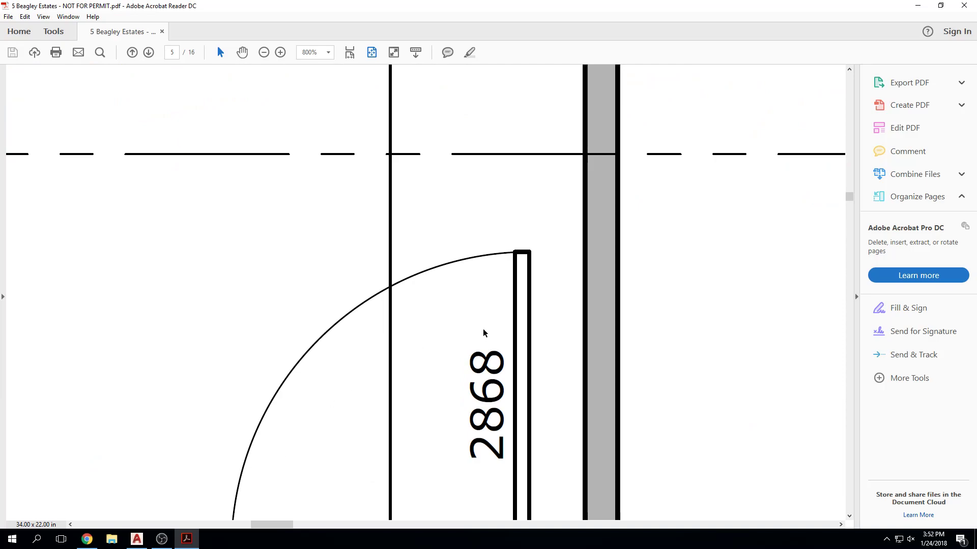
ctrl+scroll(404, 320, down, 3)
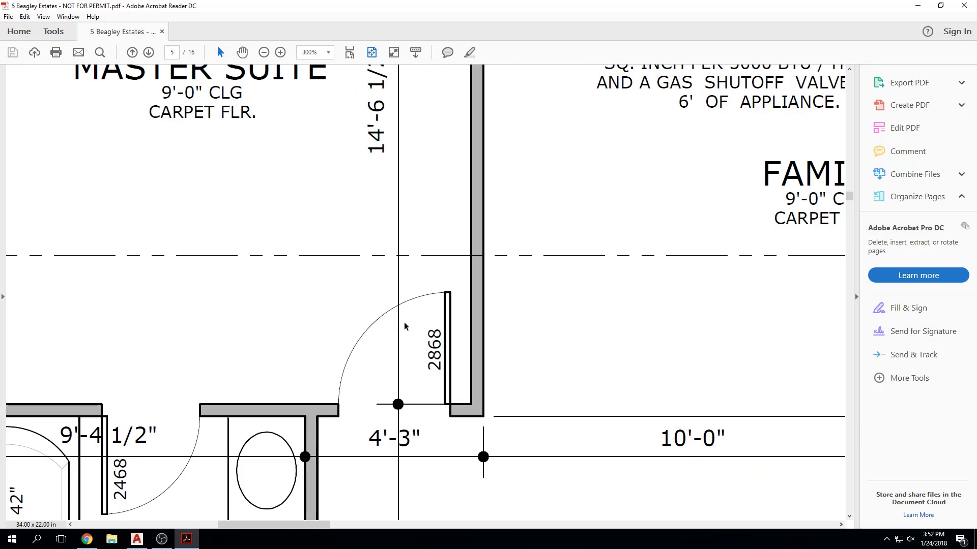
Step: Pan and zoom over the bath and the 14-riser stair on page 5
key(ctrl+a)
click(431, 276)
ctrl+scroll(269, 348, down, 1)
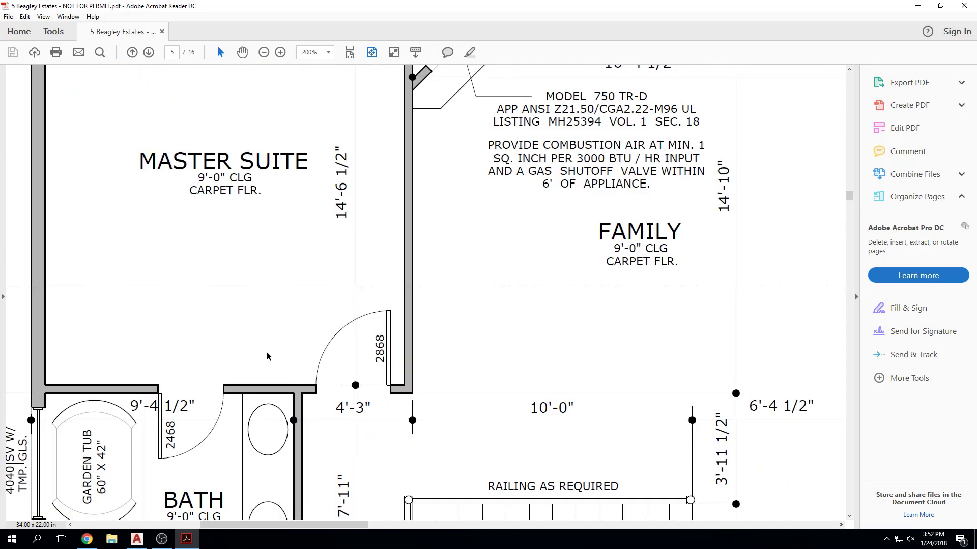
middle_drag(241, 383, 348, 143)
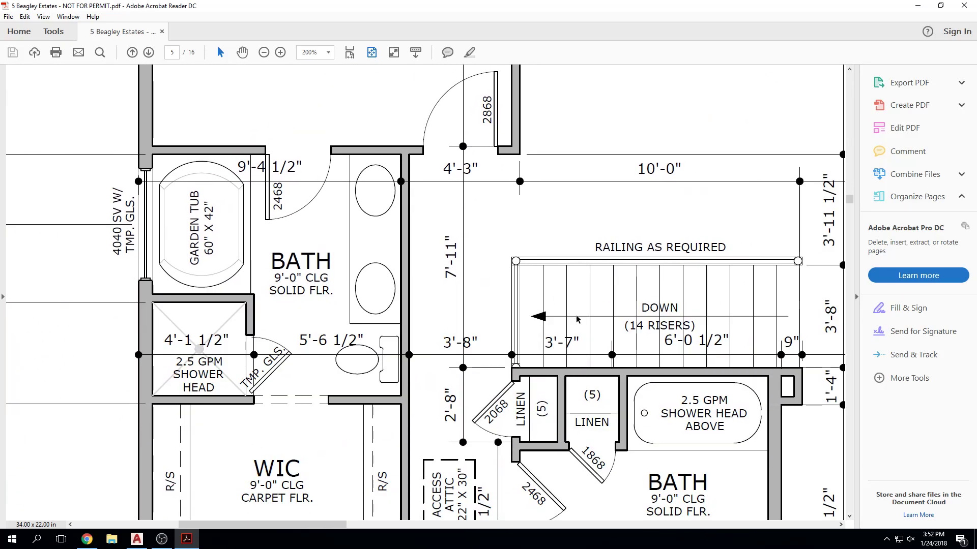
ctrl+scroll(561, 379, up, 1)
middle_drag(580, 374, 405, 286)
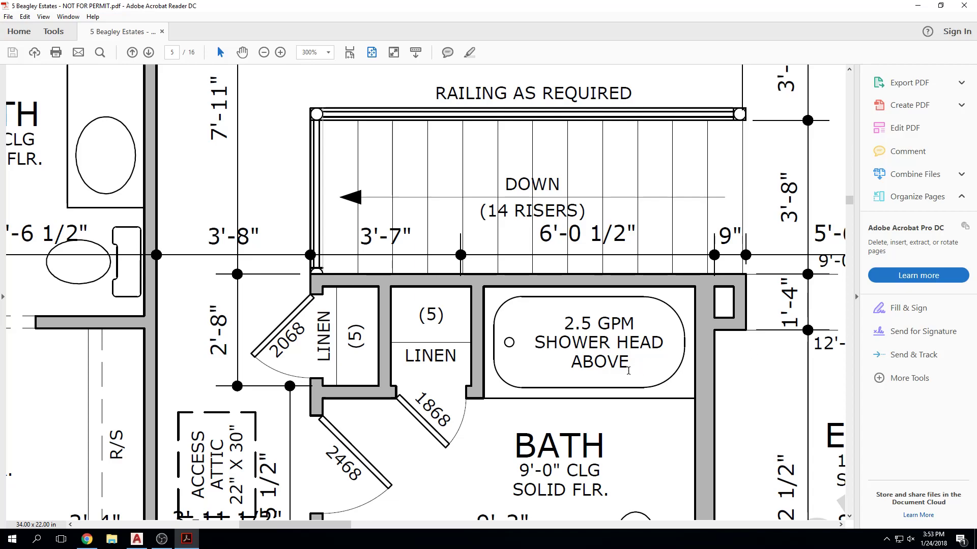
ctrl+scroll(473, 293, up, 5)
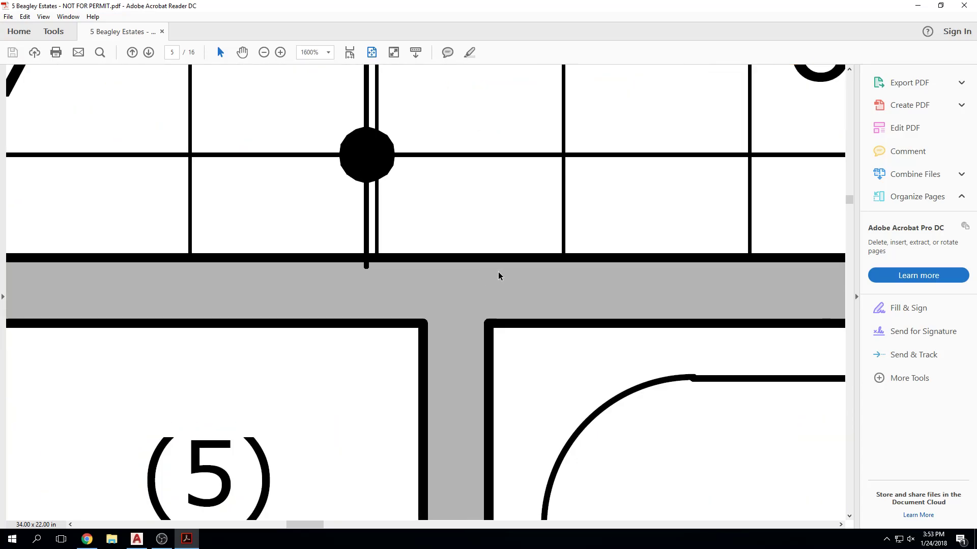
ctrl+scroll(667, 356, down, 2)
ctrl+scroll(659, 400, down, 5)
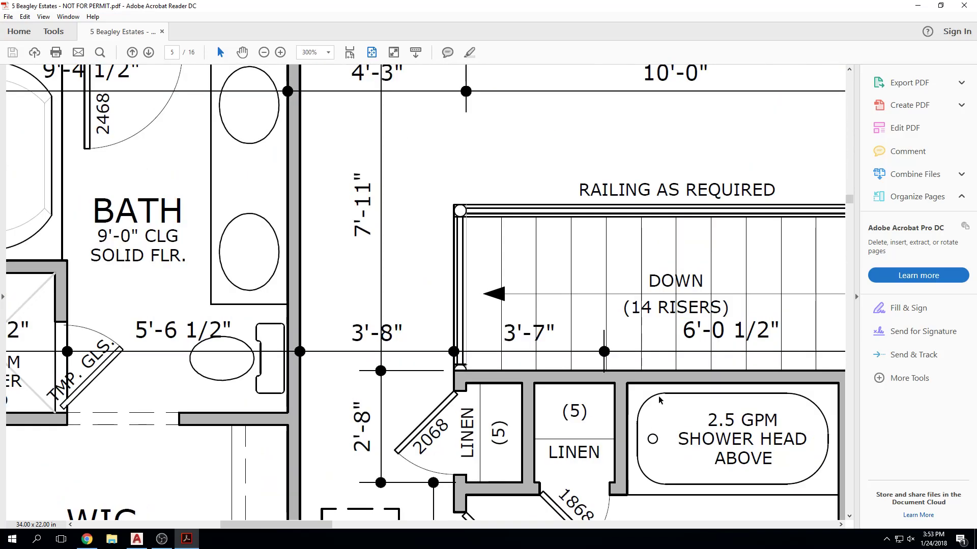
ctrl+scroll(349, 265, down, 1)
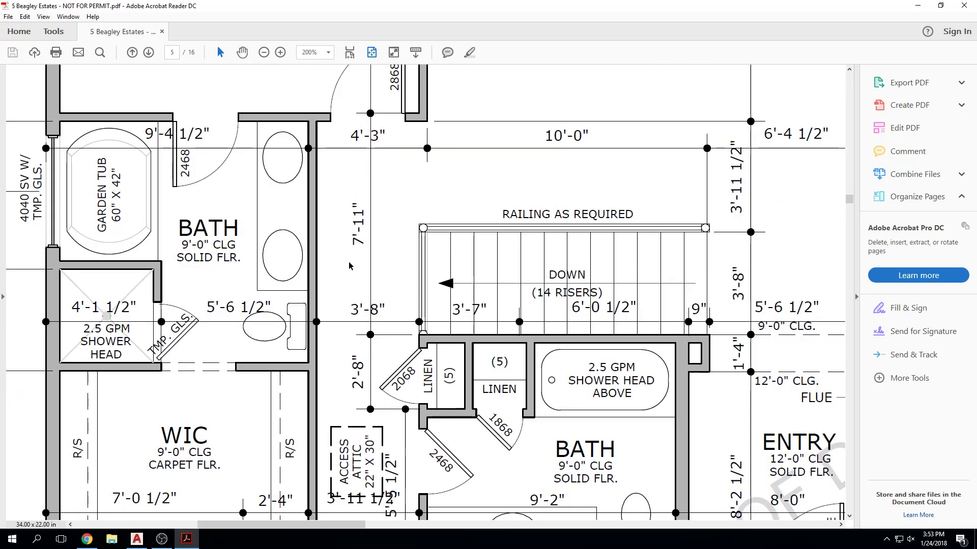
ctrl+scroll(350, 265, down, 2)
click(964, 5)
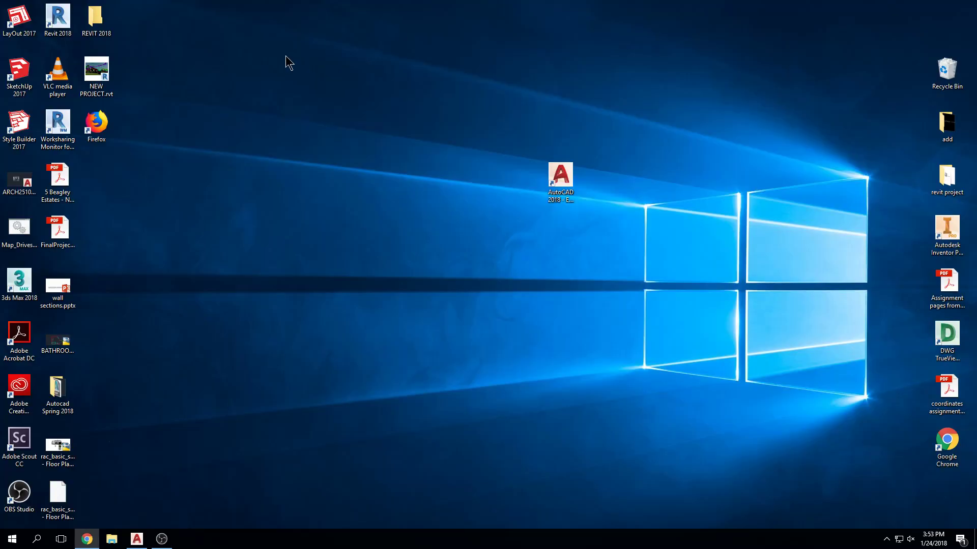
click(64, 225)
double_click(64, 225)
scroll(621, 214, down, 2)
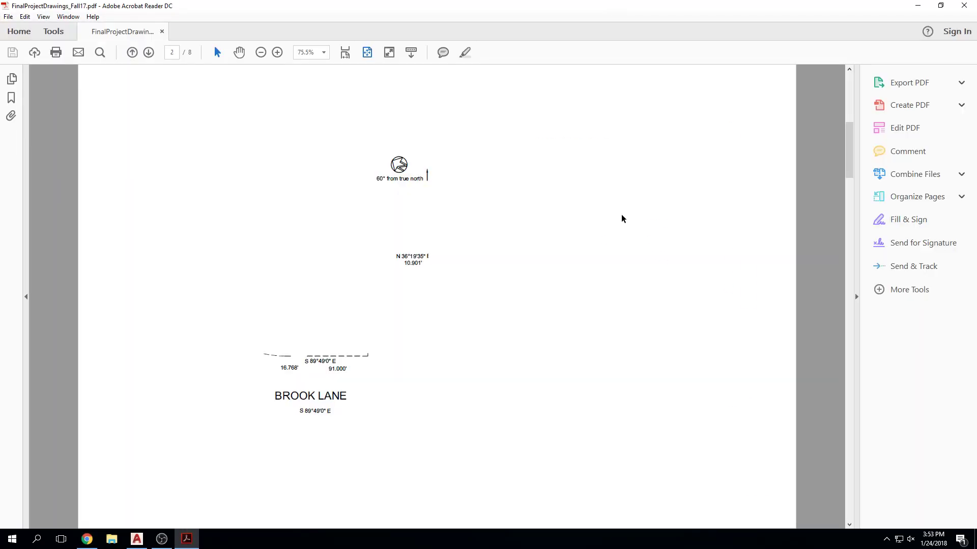
scroll(621, 214, down, 1)
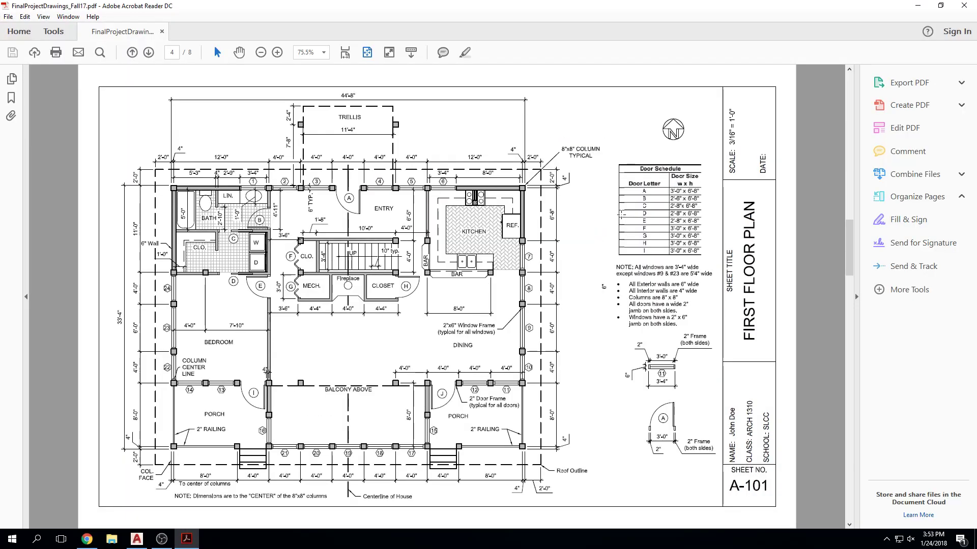
ctrl+scroll(483, 387, up, 10)
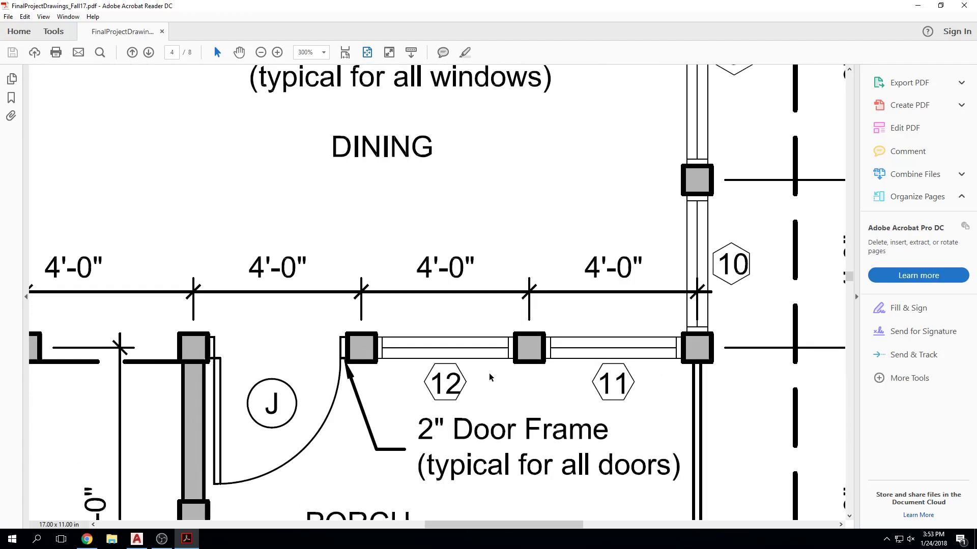
ctrl+scroll(489, 374, down, 2)
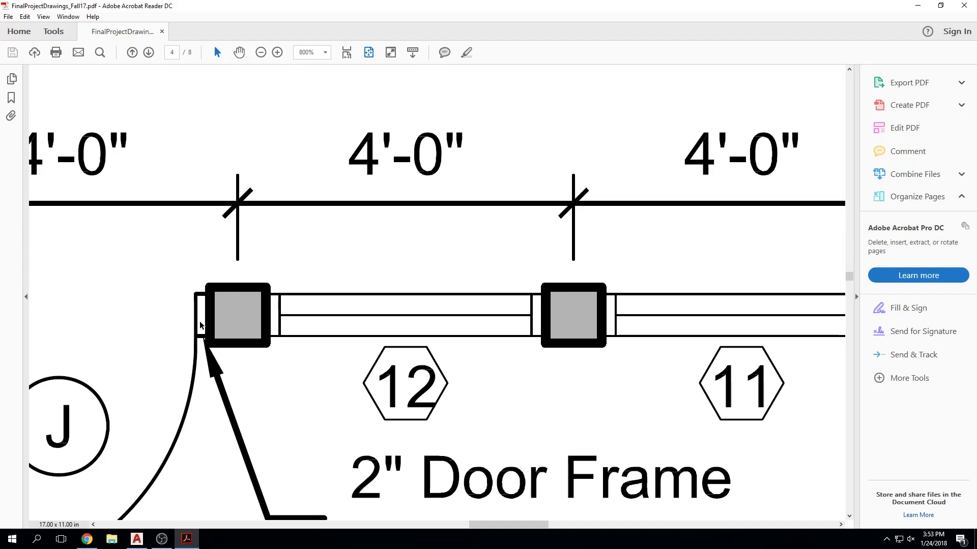
ctrl+scroll(689, 293, down, 3)
ctrl+scroll(687, 296, down, 2)
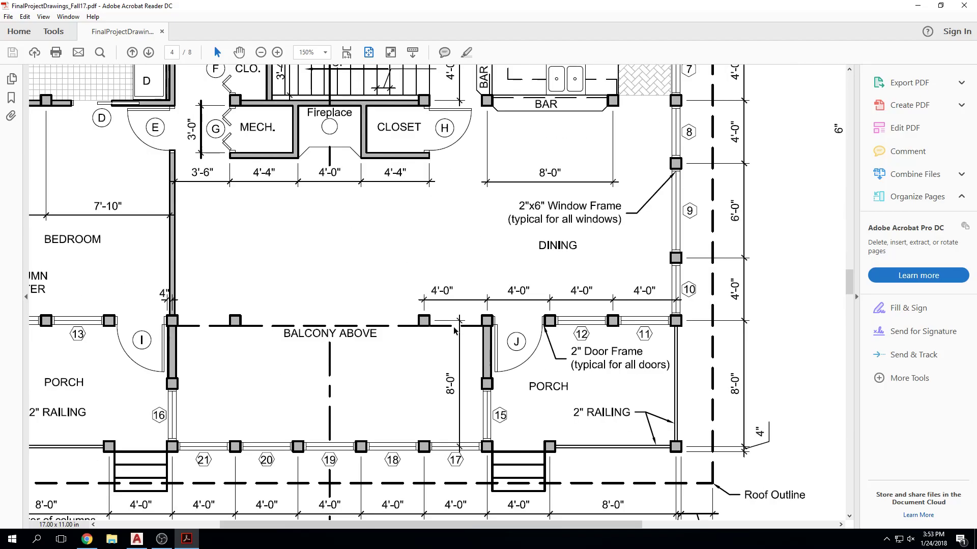
scroll(586, 165, up, 3)
ctrl+scroll(586, 165, up, 6)
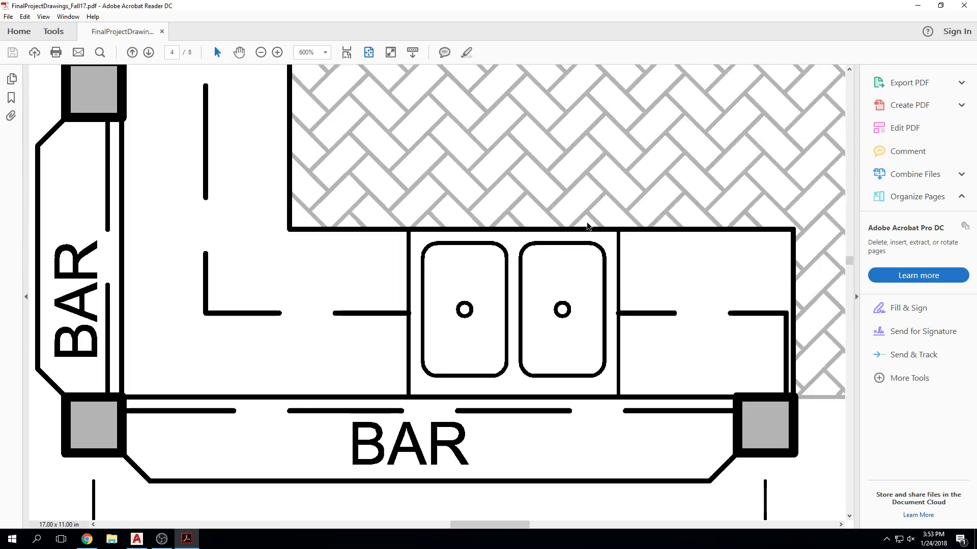
ctrl+scroll(595, 224, down, 2)
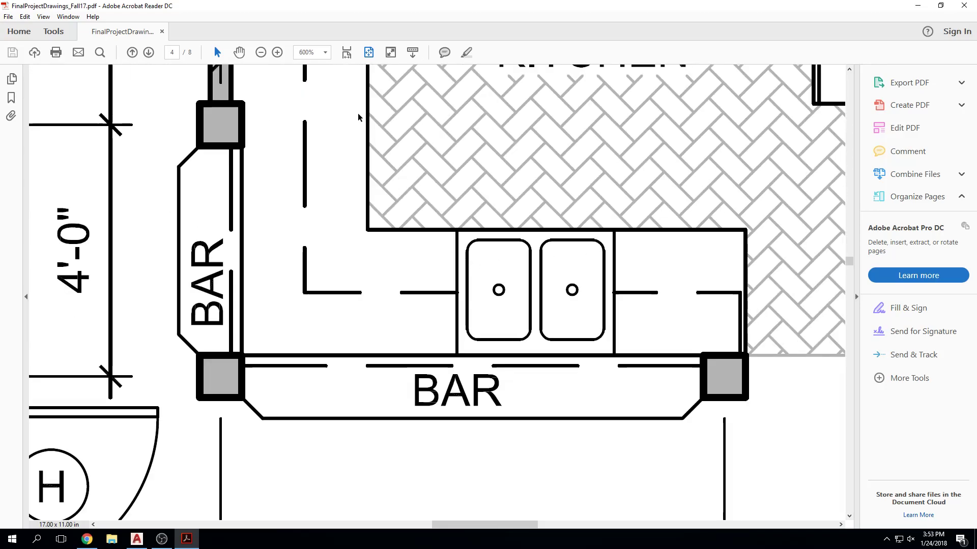
ctrl+scroll(530, 299, down, 3)
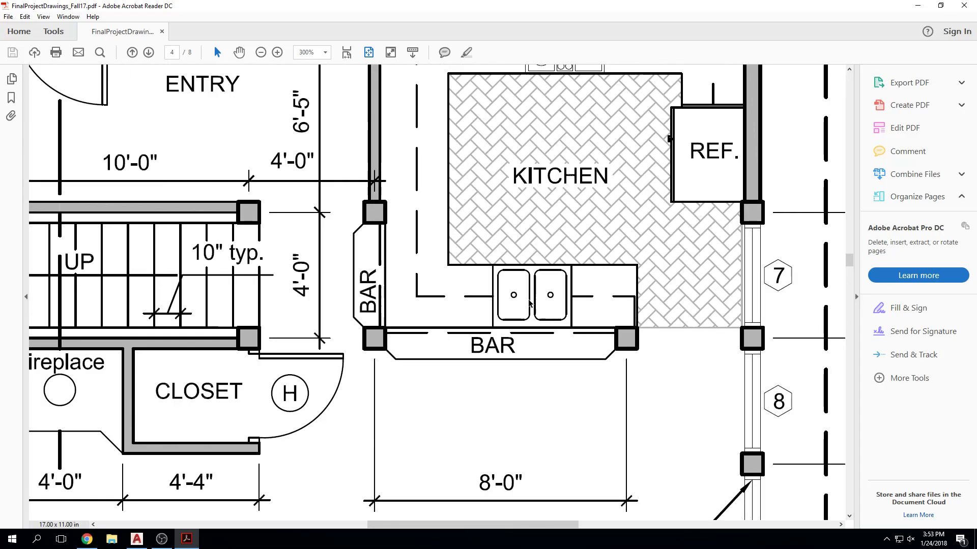
middle_drag(380, 279, 643, 280)
Step: Zoom in on the bath, fireplace and closet areas of the floor plan
middle_drag(341, 280, 478, 277)
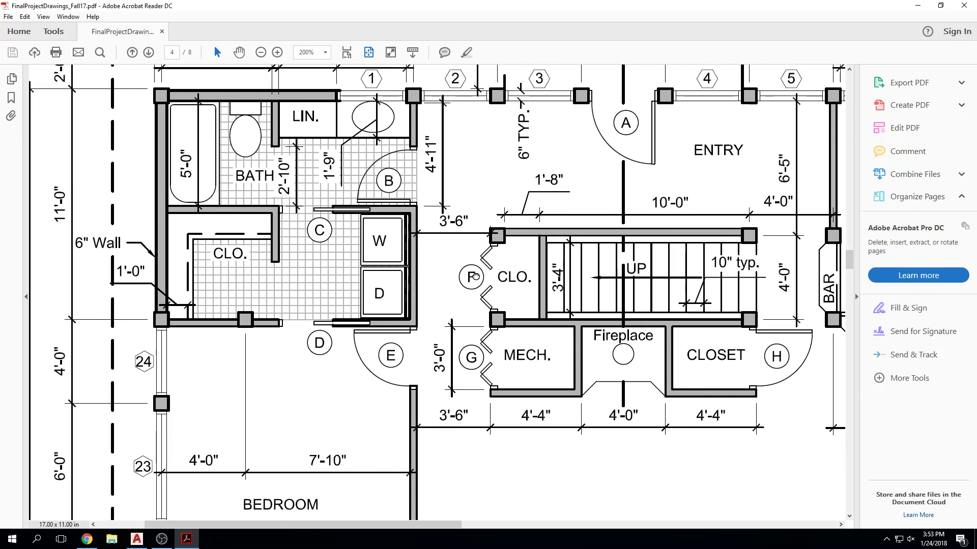
ctrl+scroll(230, 275, up, 1)
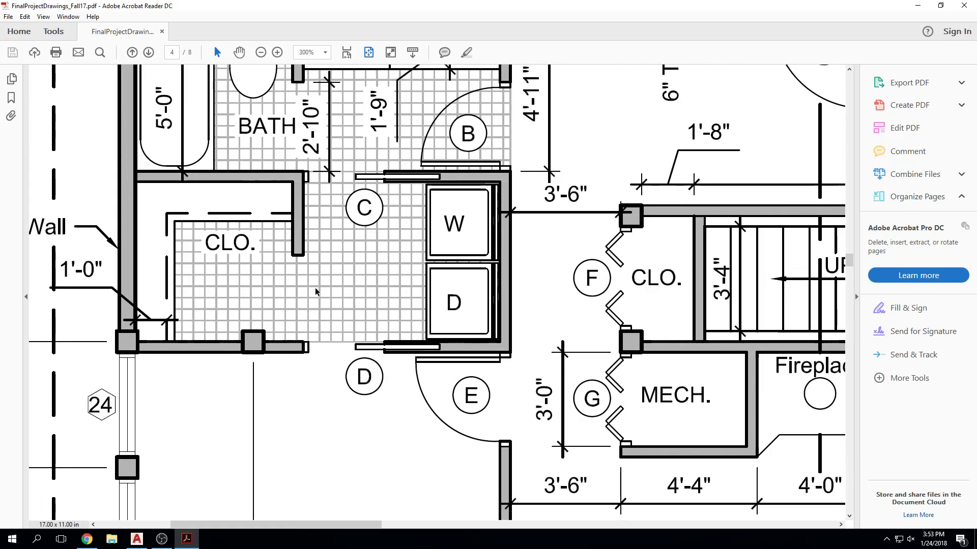
ctrl+scroll(431, 219, down, 1)
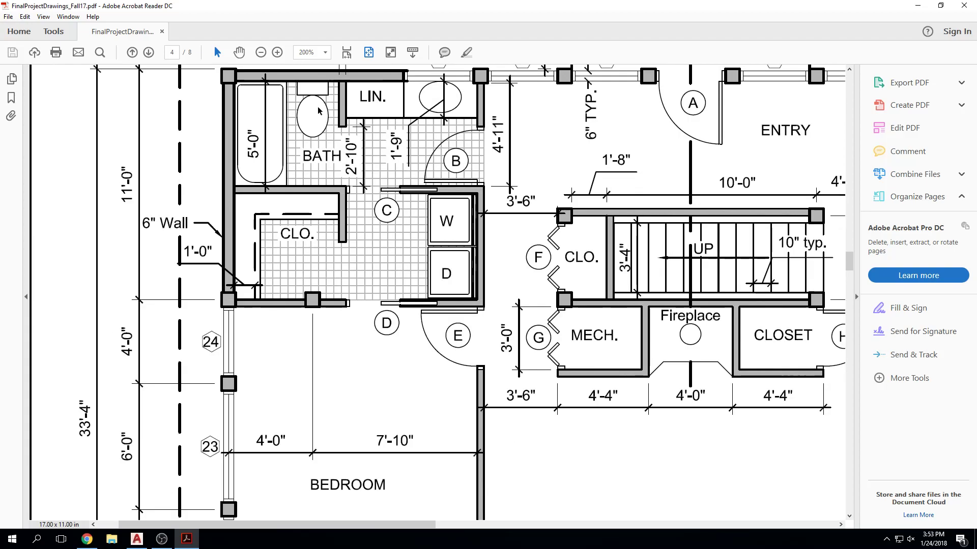
ctrl+scroll(325, 117, up, 4)
scroll(355, 146, up, 1)
scroll(361, 150, up, 3)
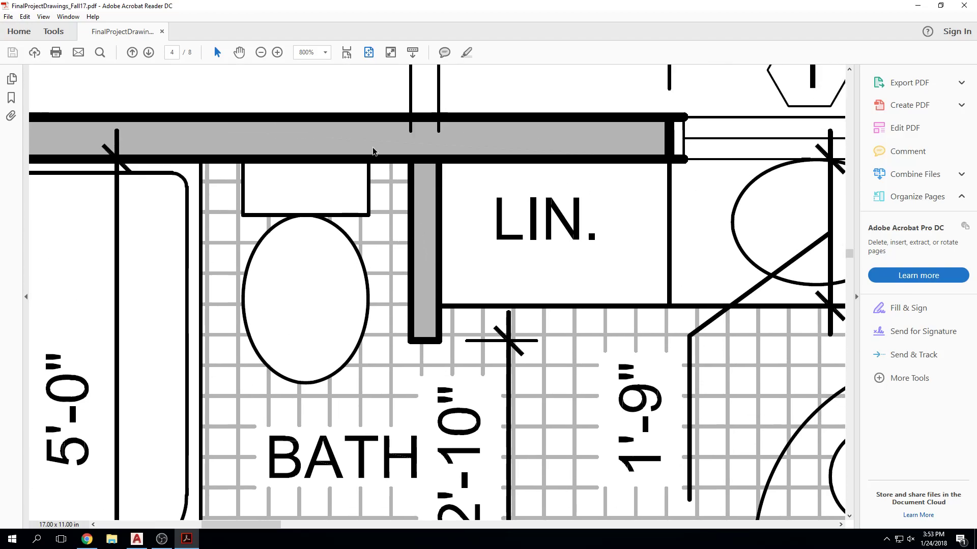
ctrl+scroll(392, 183, down, 3)
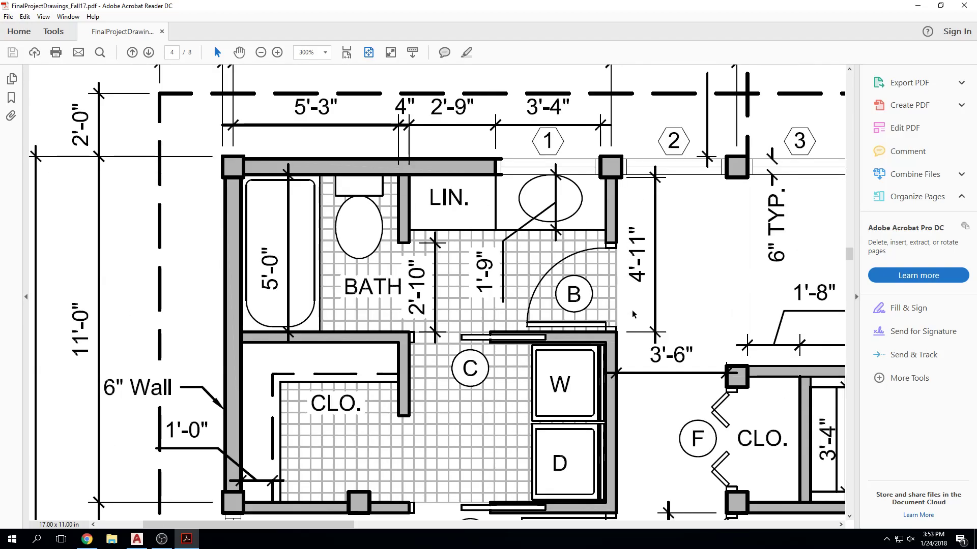
scroll(582, 304, down, 3)
scroll(583, 304, right, 4)
ctrl+scroll(582, 303, up, 1)
ctrl+scroll(583, 304, down, 2)
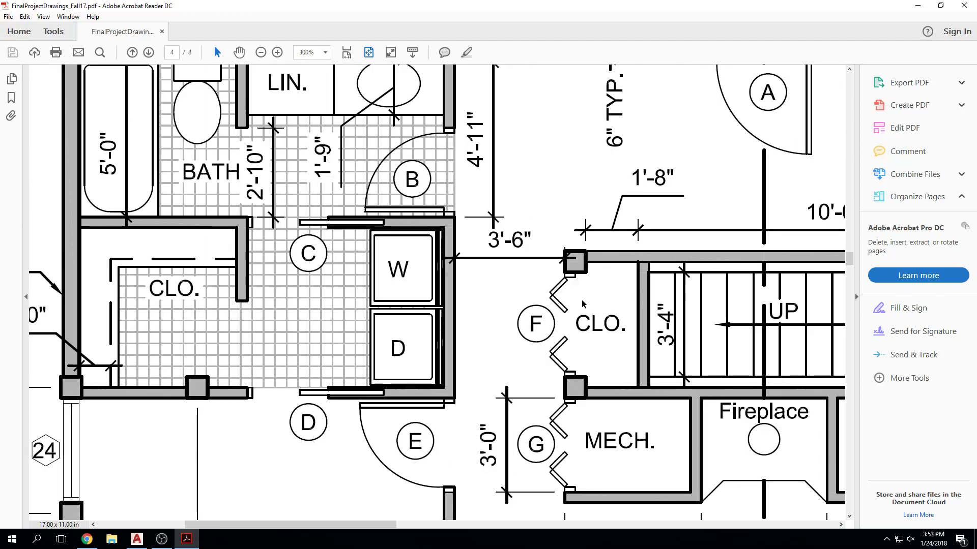
Step: Zoom back out to 100% and minimize the PDF viewer to show the desktop
ctrl+scroll(702, 312, down, 1)
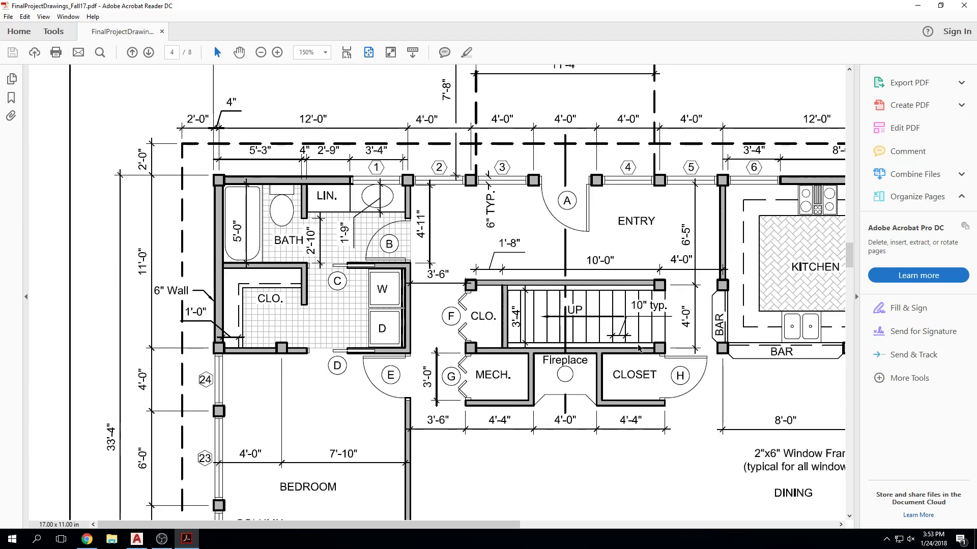
ctrl+scroll(592, 405, up, 5)
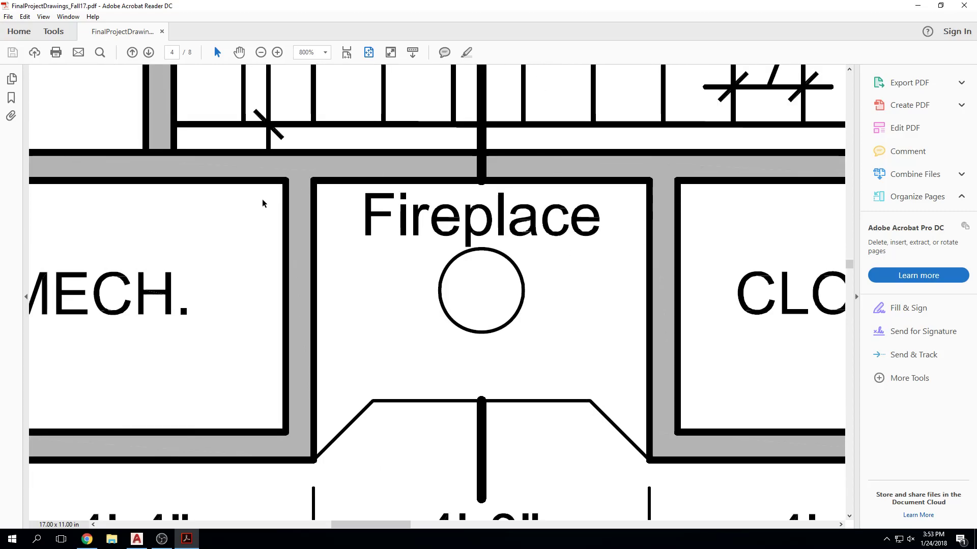
ctrl+scroll(679, 284, down, 1)
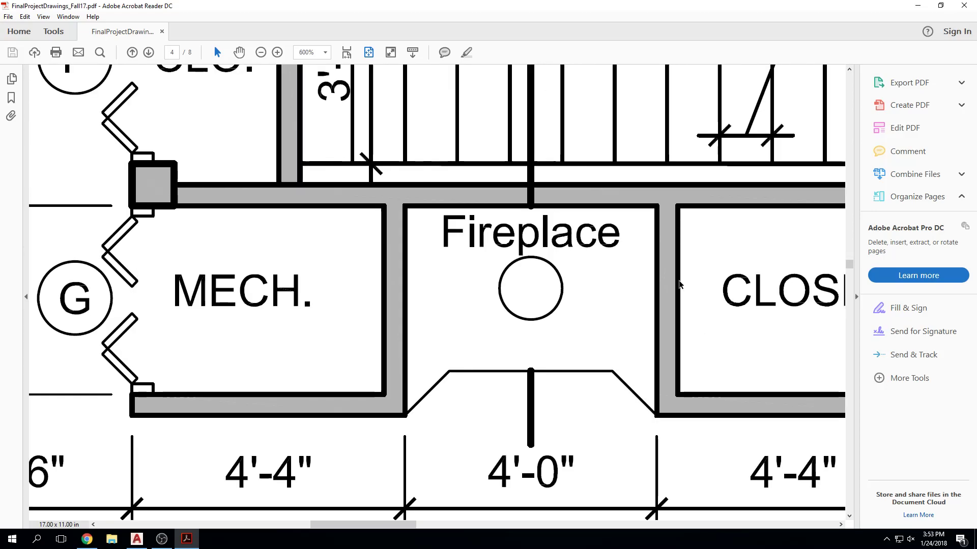
ctrl+scroll(679, 284, down, 3)
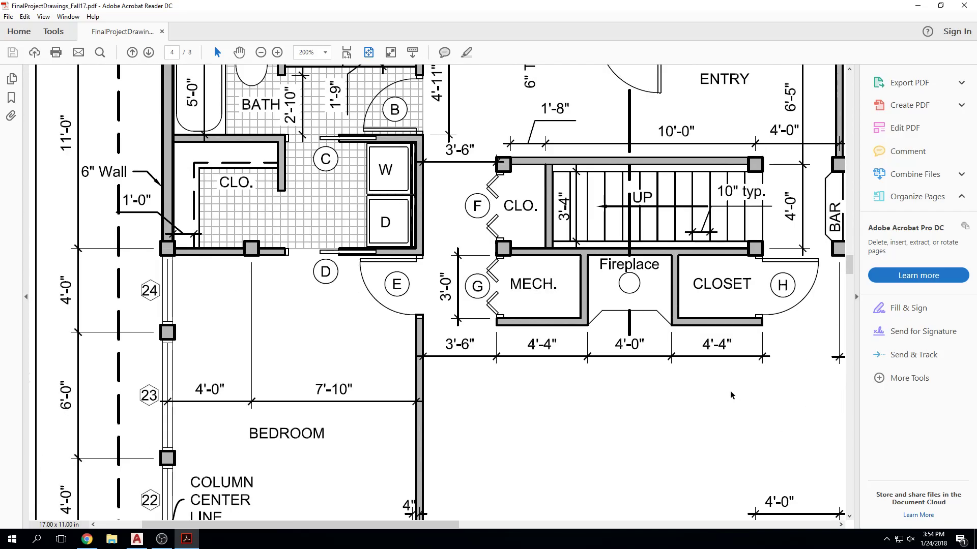
ctrl+scroll(731, 396, down, 1)
ctrl+scroll(730, 392, down, 1)
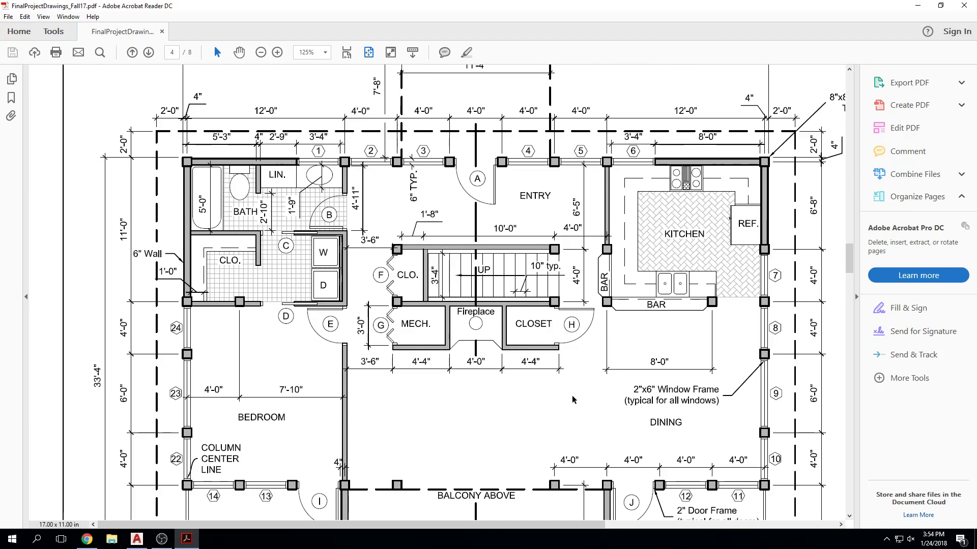
ctrl+scroll(585, 378, down, 1)
ctrl+scroll(384, 319, up, 1)
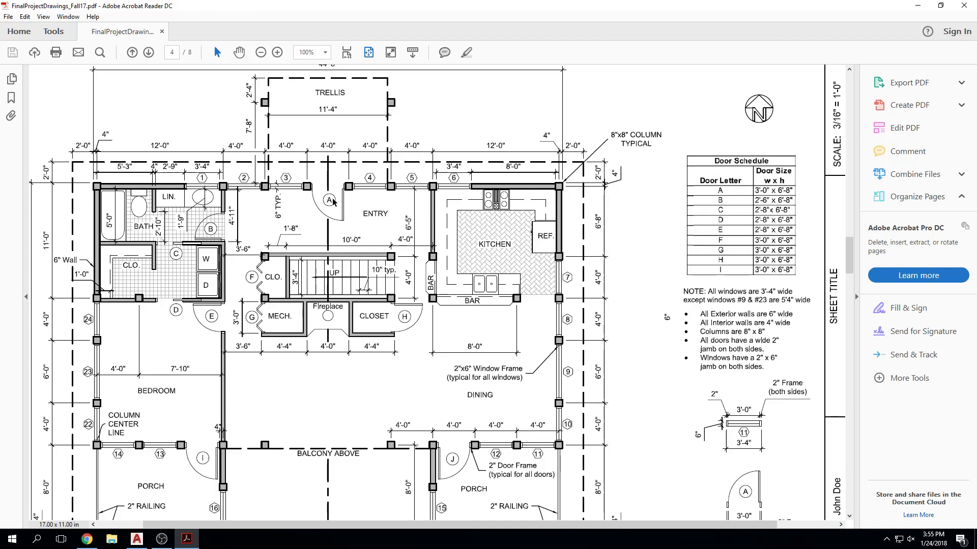
click(914, 7)
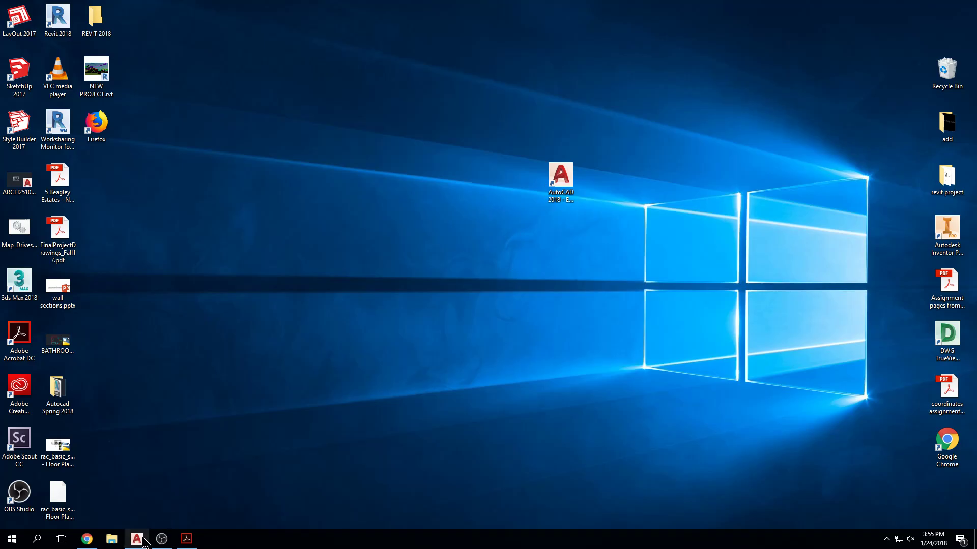
Step: Open AIAlayers.dwg read-only from This PC > CAD_Common$ > ARCH > Arch 1310 > Drawings
click(137, 539)
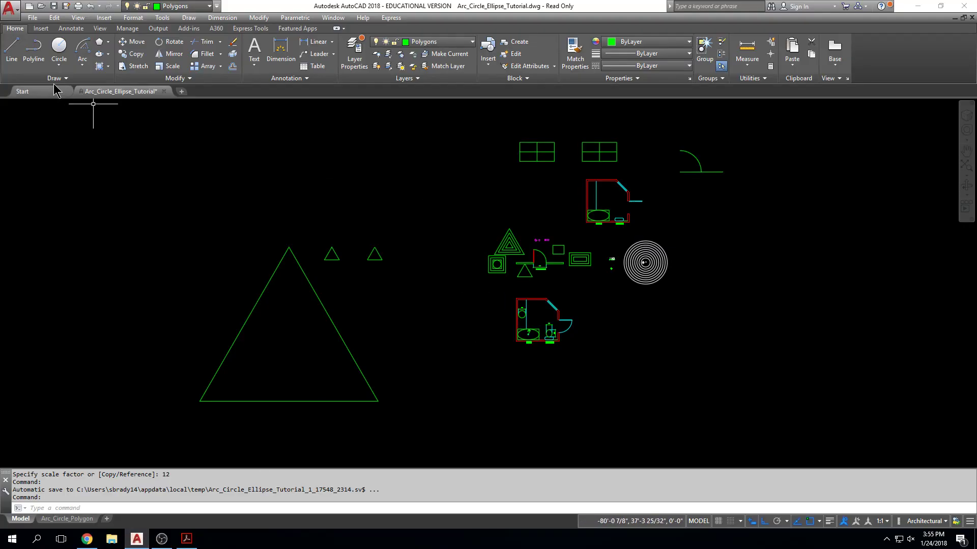
click(36, 19)
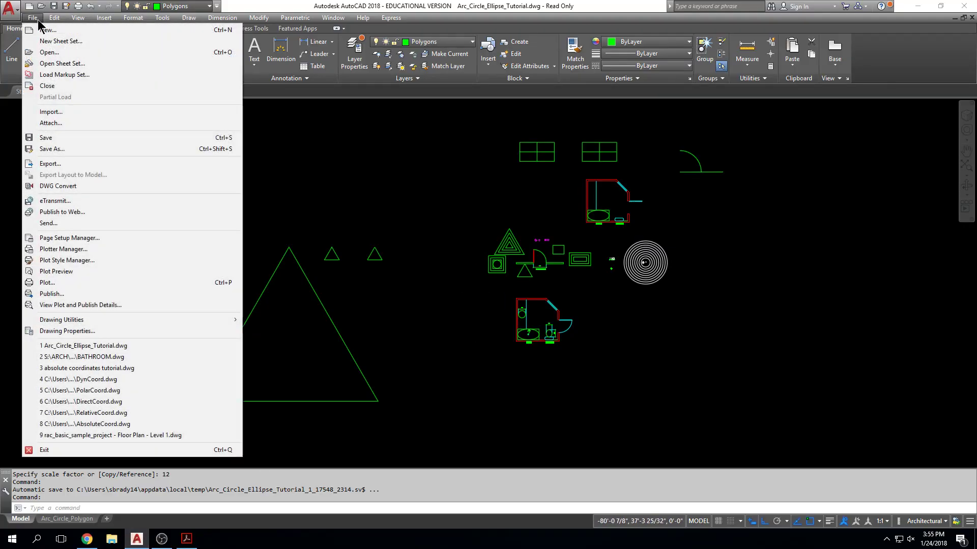
click(49, 53)
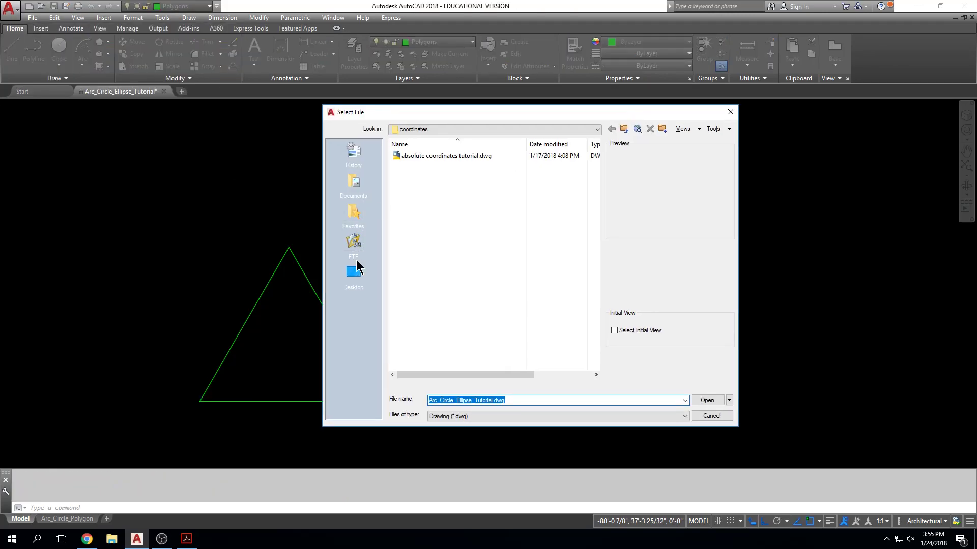
click(356, 269)
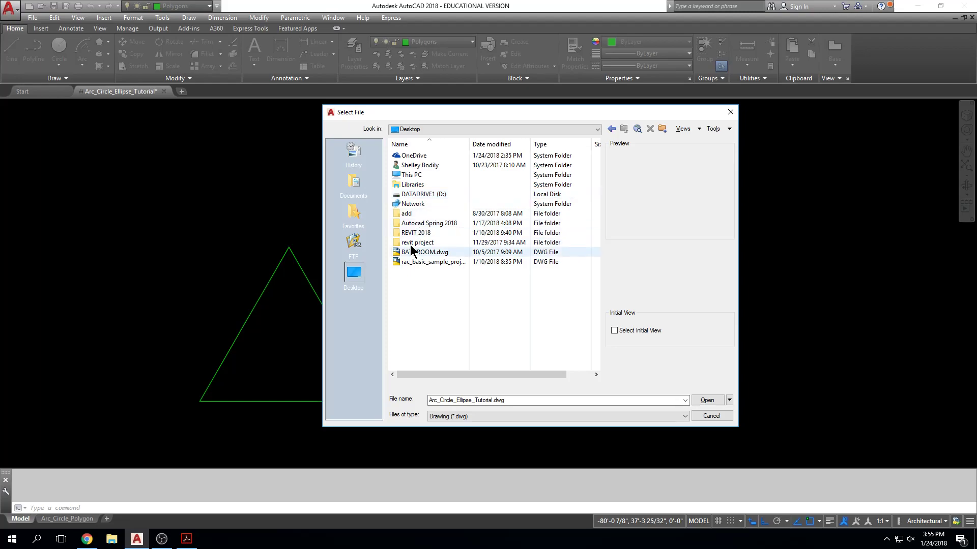
click(426, 128)
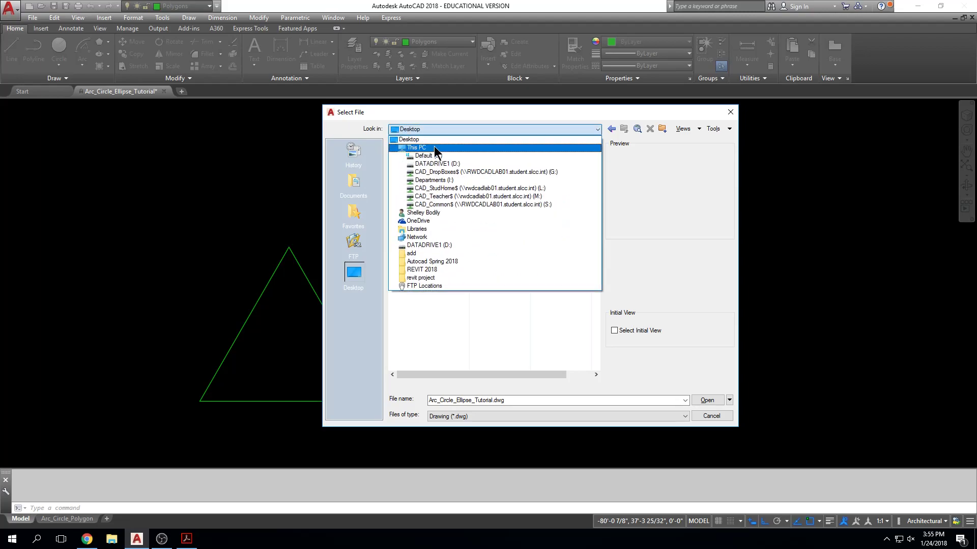
click(435, 148)
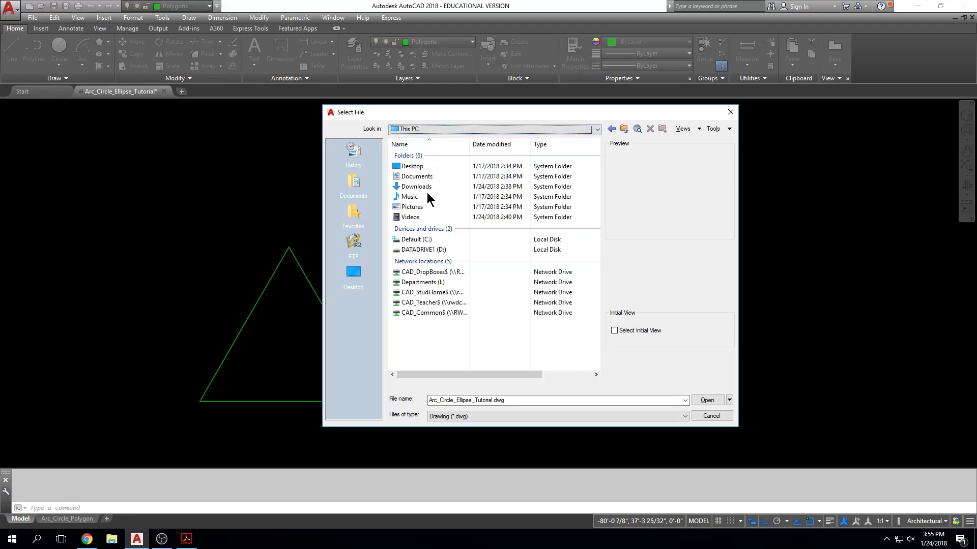
double_click(443, 312)
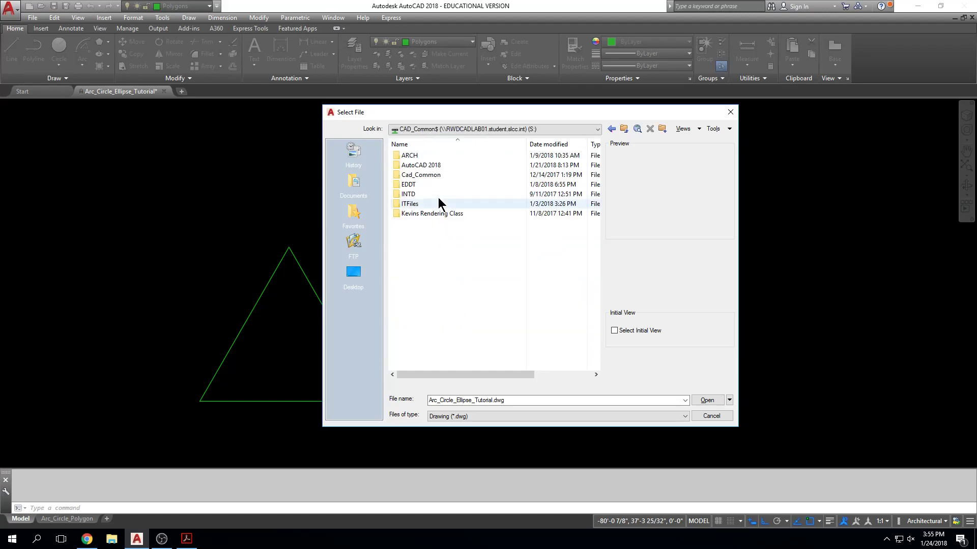
double_click(435, 155)
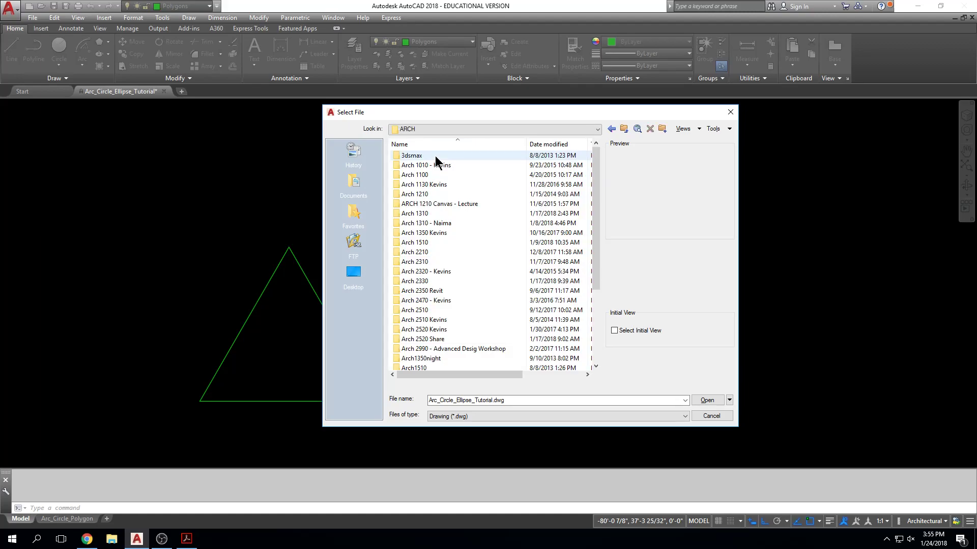
double_click(431, 213)
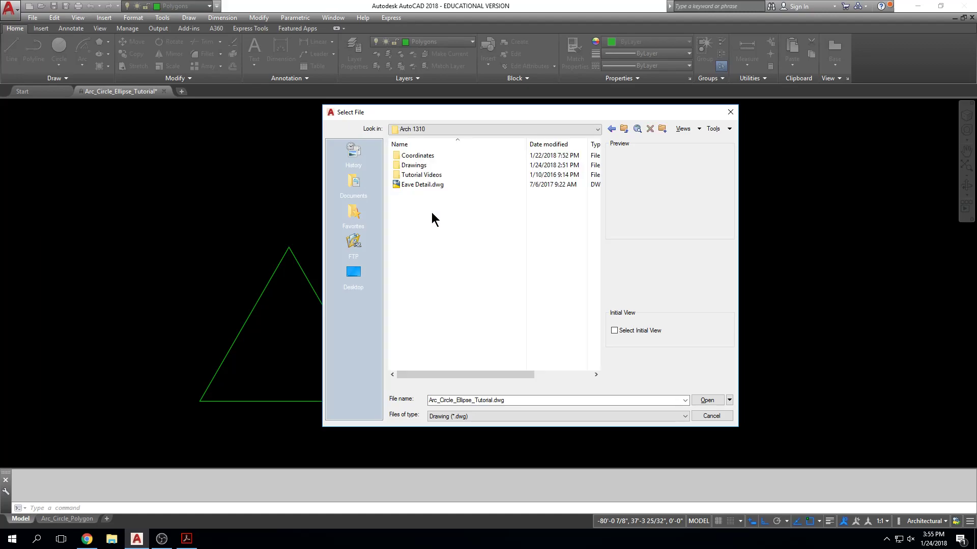
double_click(434, 165)
click(426, 166)
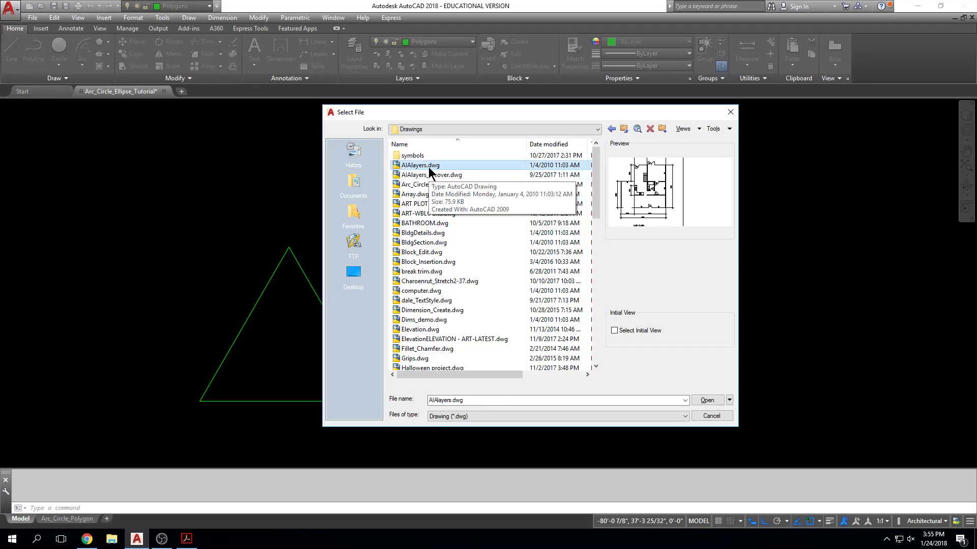
click(705, 400)
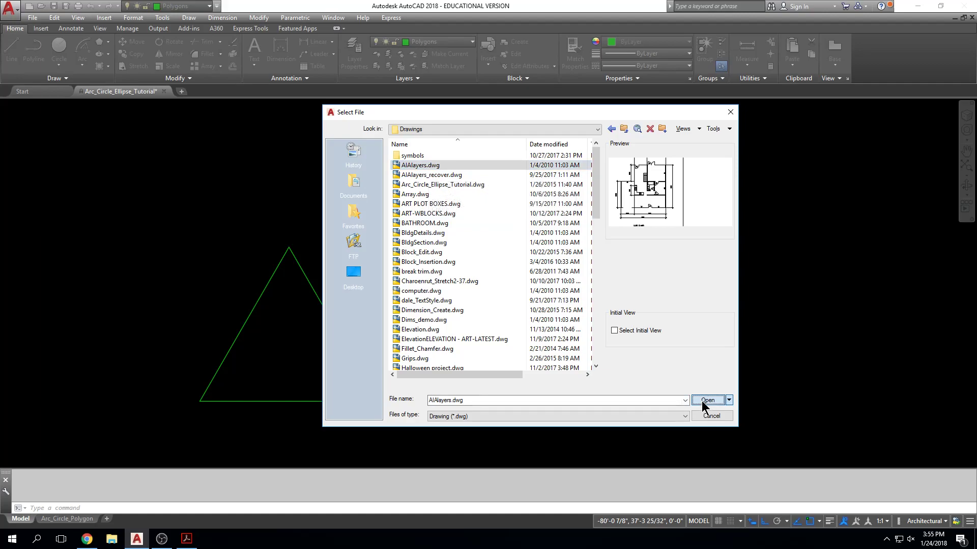
click(520, 294)
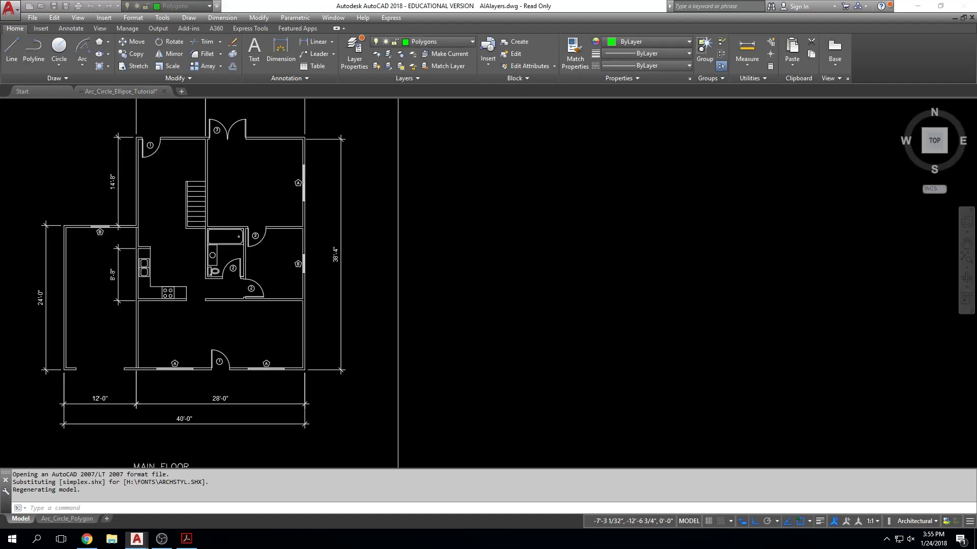
Step: Zoom to fit the whole AIA CAD LAYERS sheet in the AIAlayers drawing
scroll(488, 256, down, 3)
mouse_move(468, 257)
middle_down()
mouse_move(473, 286)
mouse_move(451, 266)
mouse_move(478, 260)
middle_up()
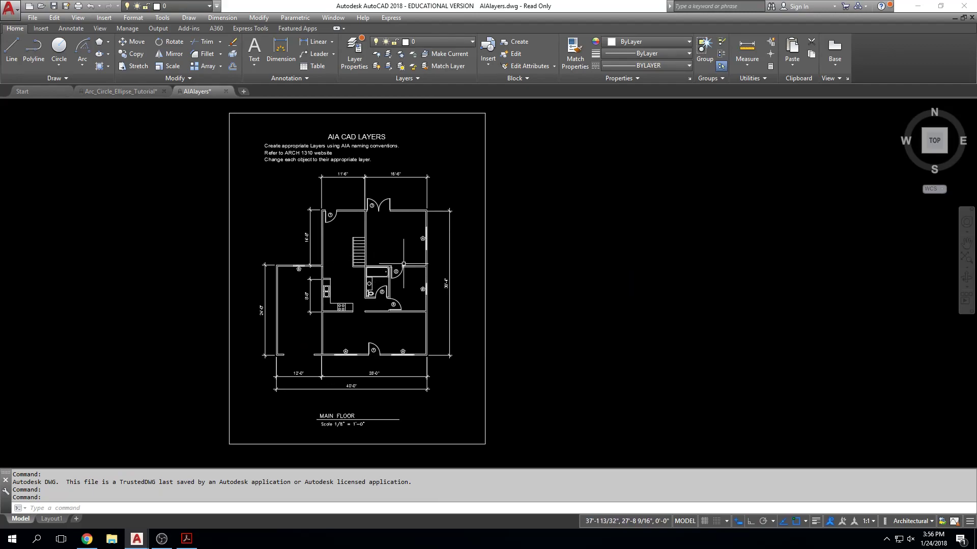
middle_click(479, 248)
middle_click(480, 248)
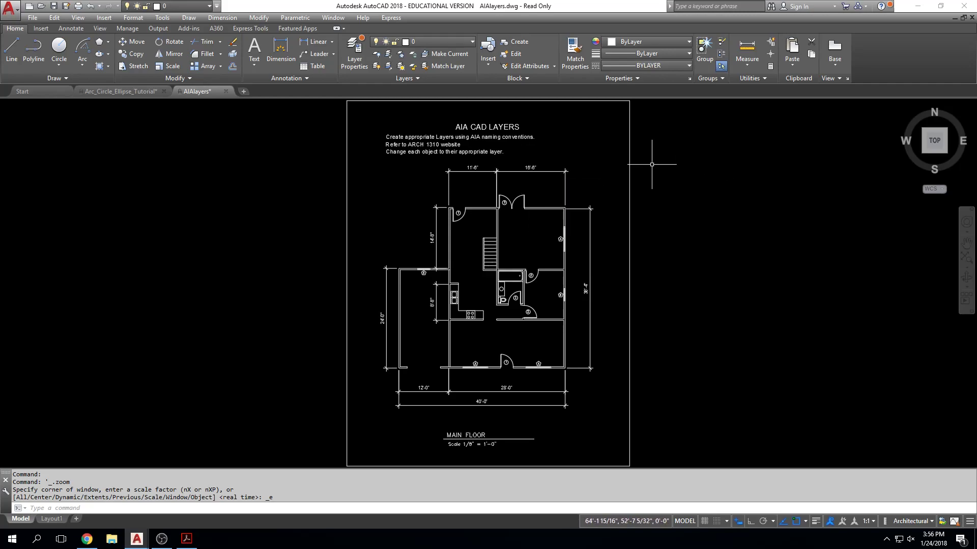
Step: Switch to Arc_Circle_Ellipse_Tutorial and zoom in on the red-walled room with the green ellipse
click(97, 92)
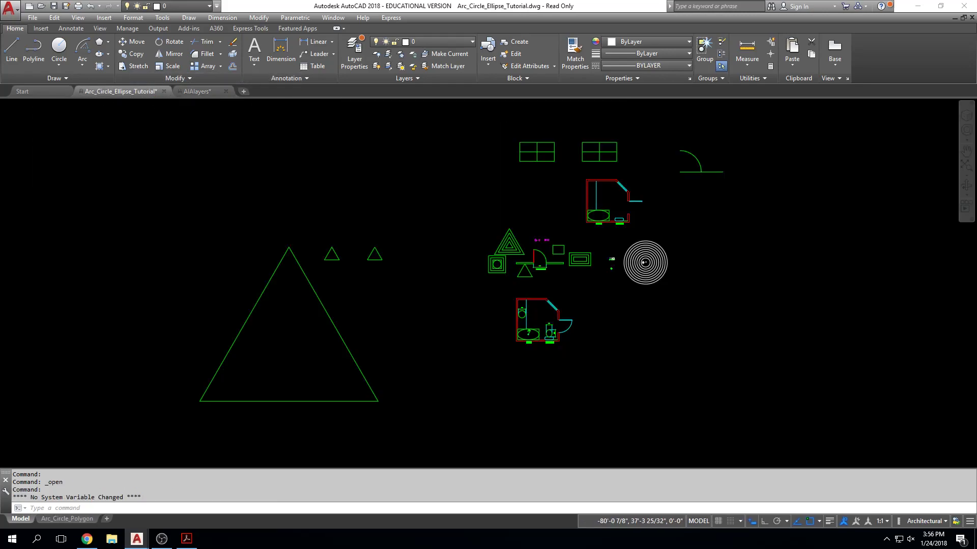
middle_drag(402, 271, 283, 249)
scroll(485, 234, up, 4)
middle_drag(486, 222, 494, 319)
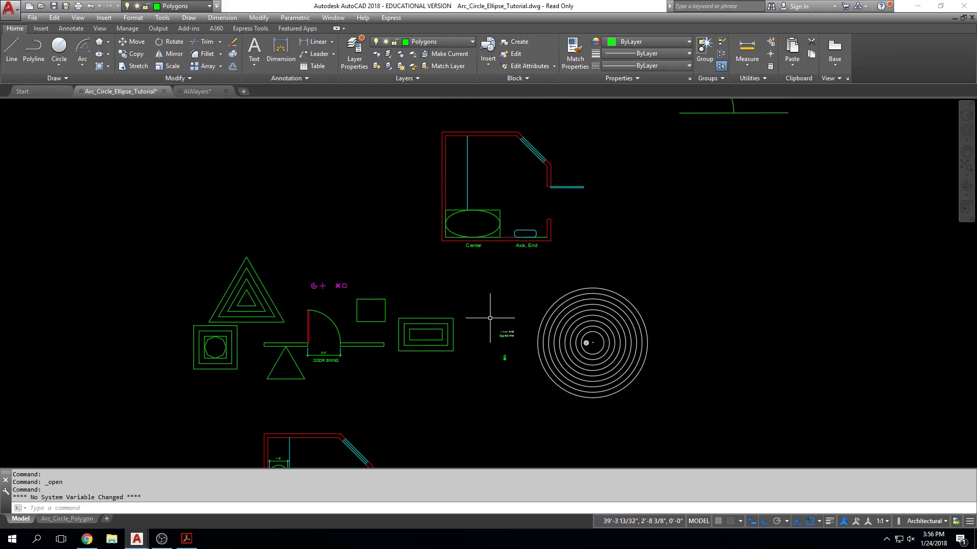
middle_drag(487, 270, 488, 291)
scroll(501, 214, up, 2)
middle_drag(514, 151, 510, 207)
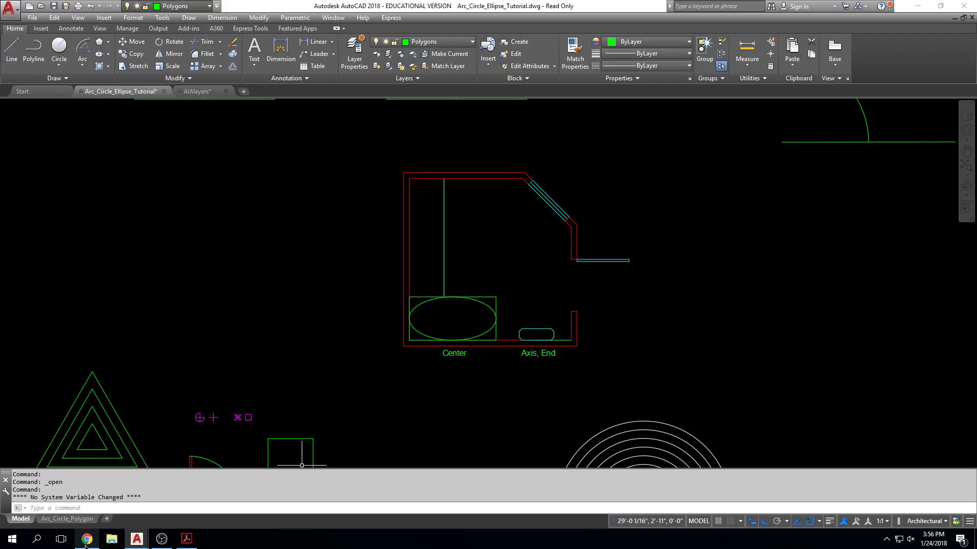
Step: Download the Autocad Course Manual from Canvas's COURSE MANUAL - download assignment
key(alt+Tab)
drag(688, 23, 576, 23)
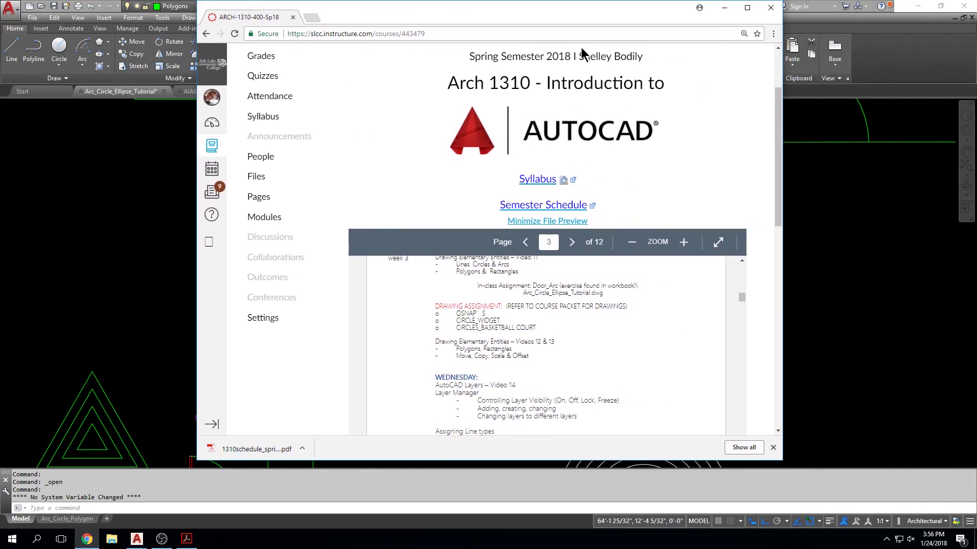
scroll(330, 181, up, 3)
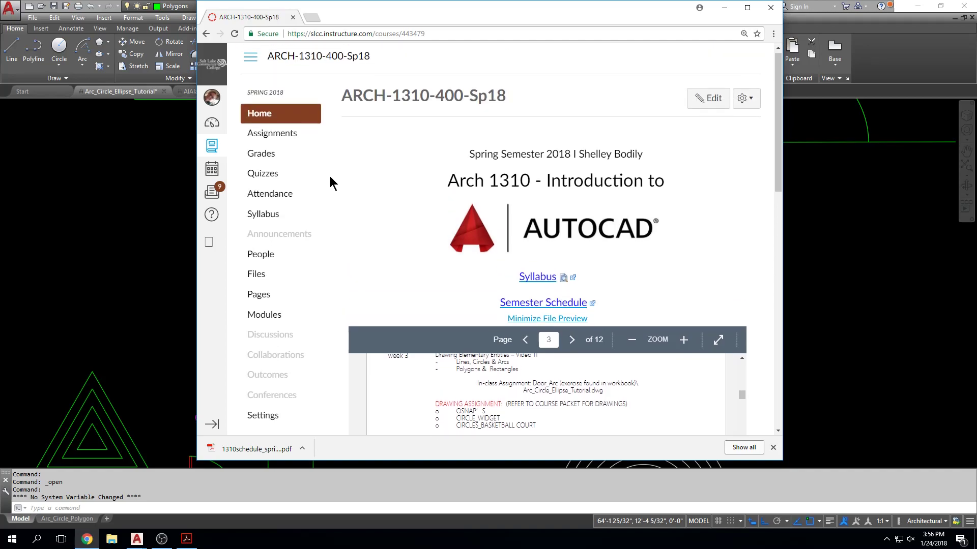
click(277, 146)
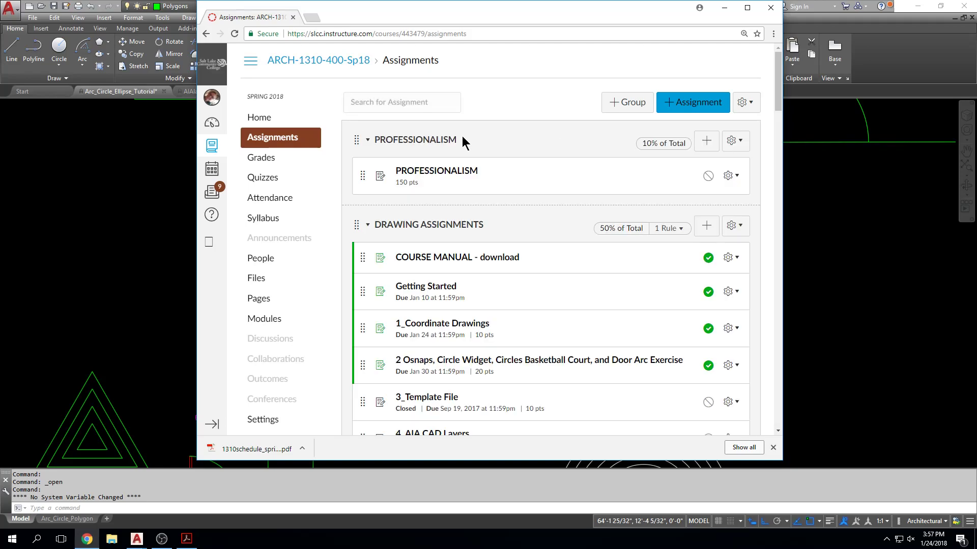
click(503, 259)
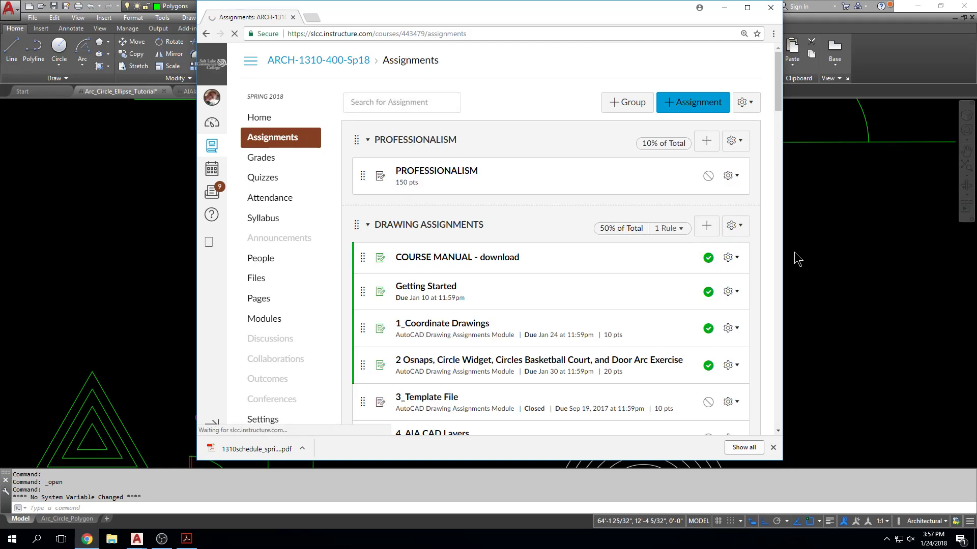
click(589, 209)
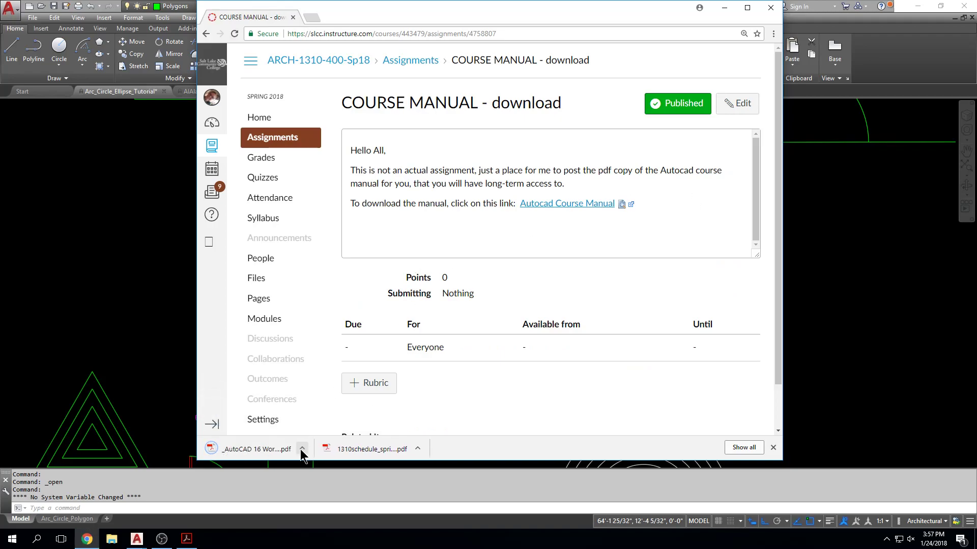
Step: Open the downloaded 191-page Student Workbook PDF from its folder
click(301, 450)
click(320, 415)
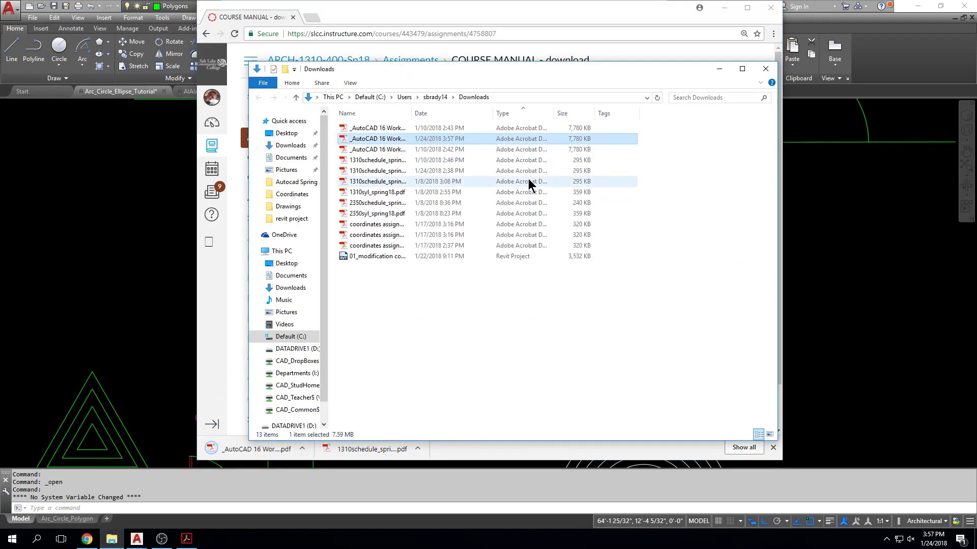
double_click(394, 145)
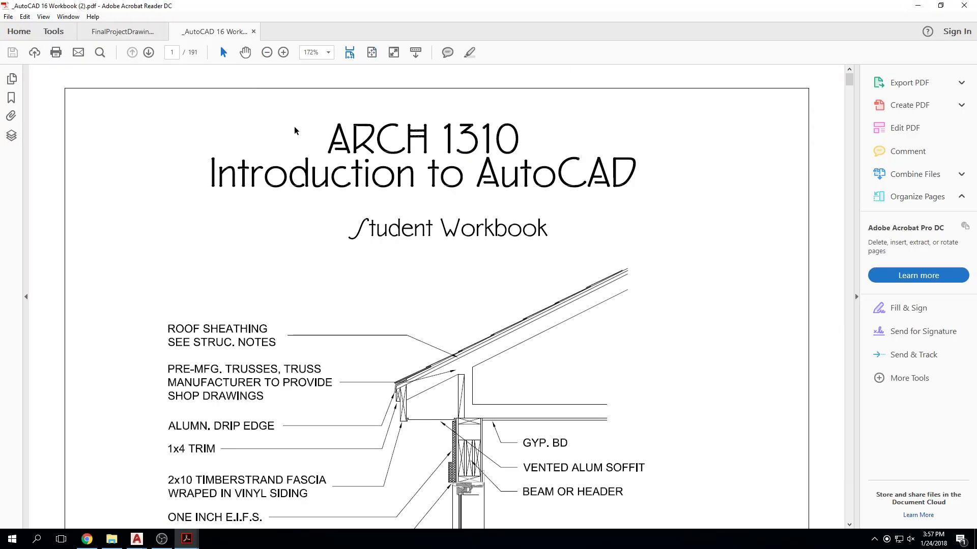
Step: Go to page 187's COLOR/LINEWEIGHT FILE chart near the end of the workbook
key(End)
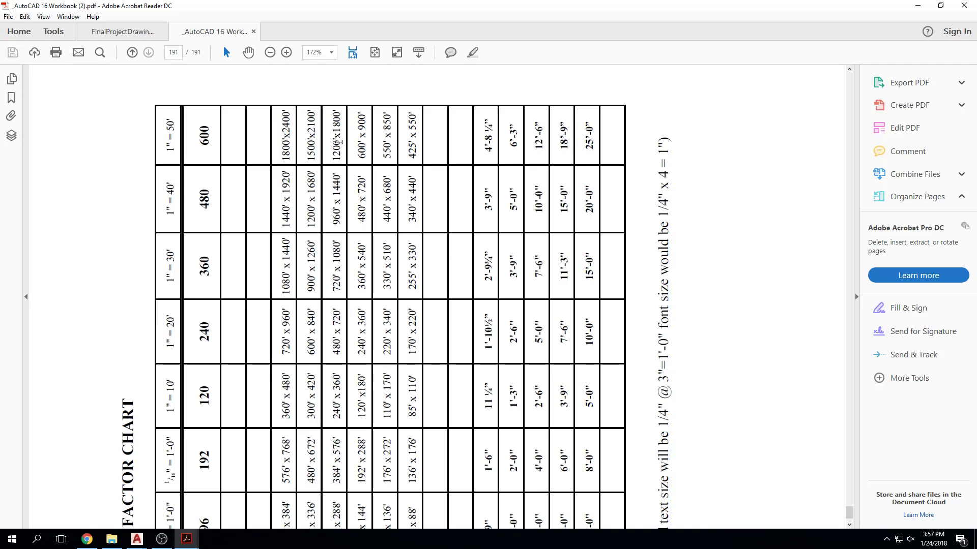
scroll(352, 158, up, 5)
scroll(351, 166, up, 10)
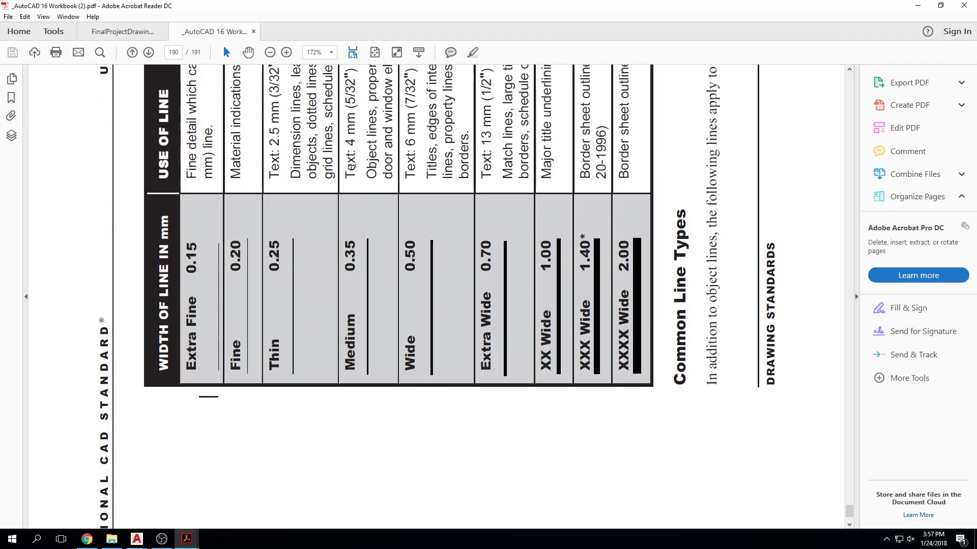
scroll(361, 206, up, 10)
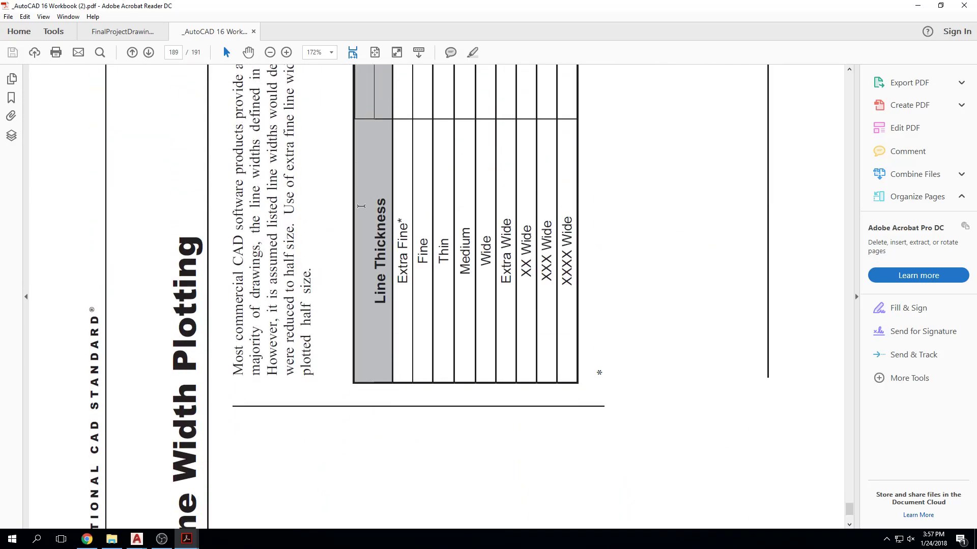
scroll(360, 196, up, 6)
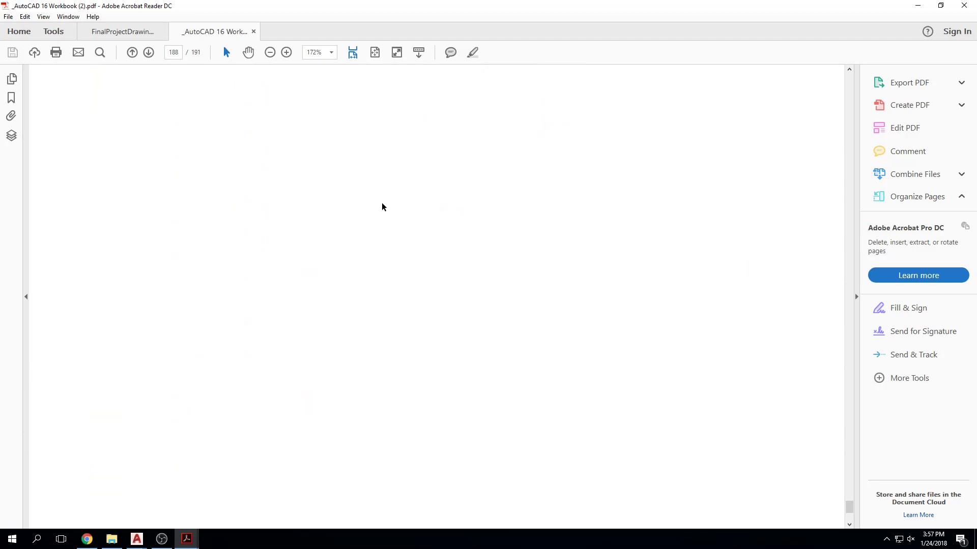
ctrl+scroll(380, 200, down, 7)
ctrl+scroll(391, 251, down, 4)
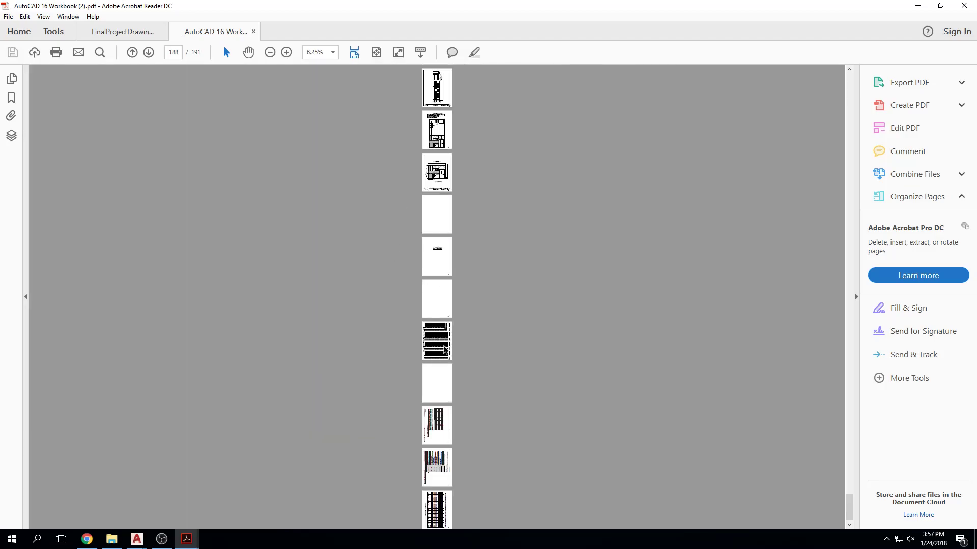
ctrl+scroll(443, 346, up, 5)
ctrl+scroll(412, 355, up, 1)
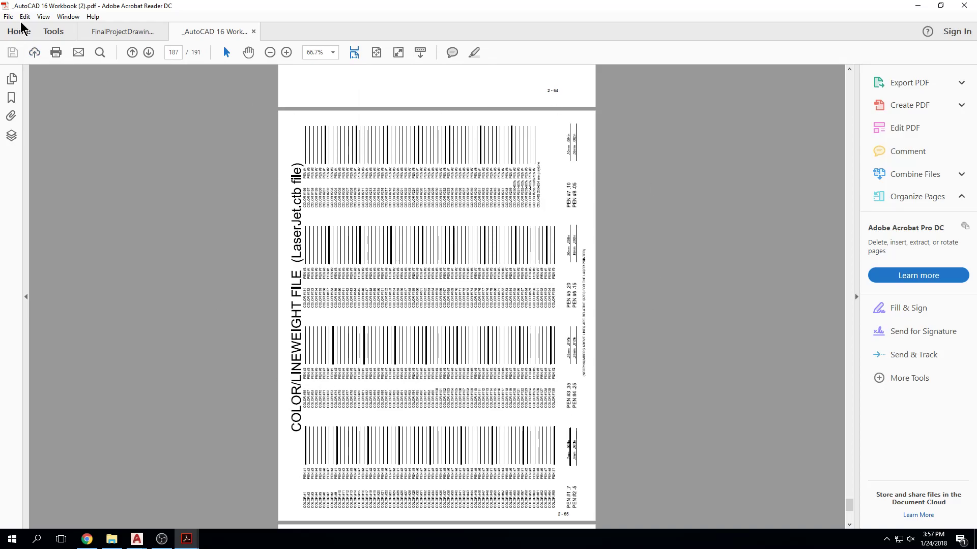
click(43, 17)
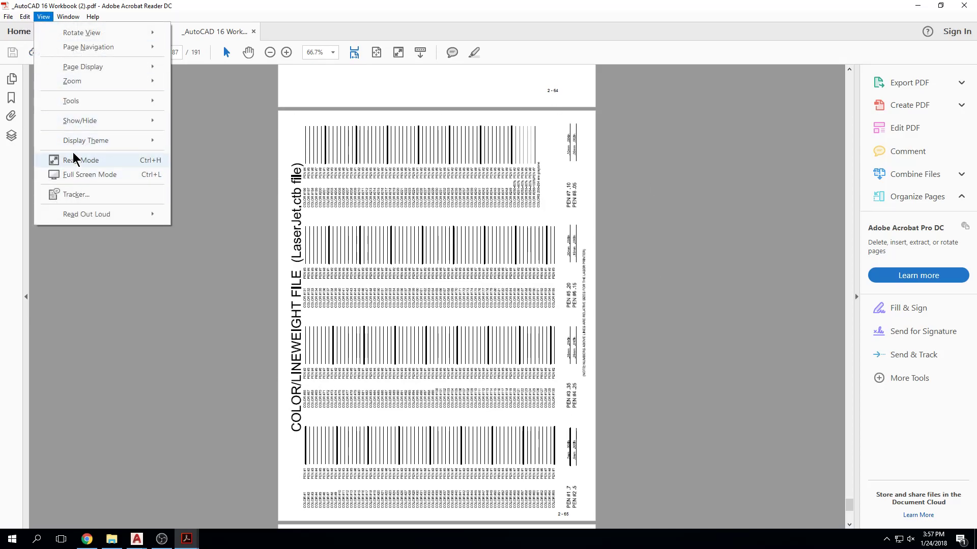
Step: Rotate the workbook pages clockwise to read upright and zoom in on the pen chart
mouse_move(82, 34)
click(203, 33)
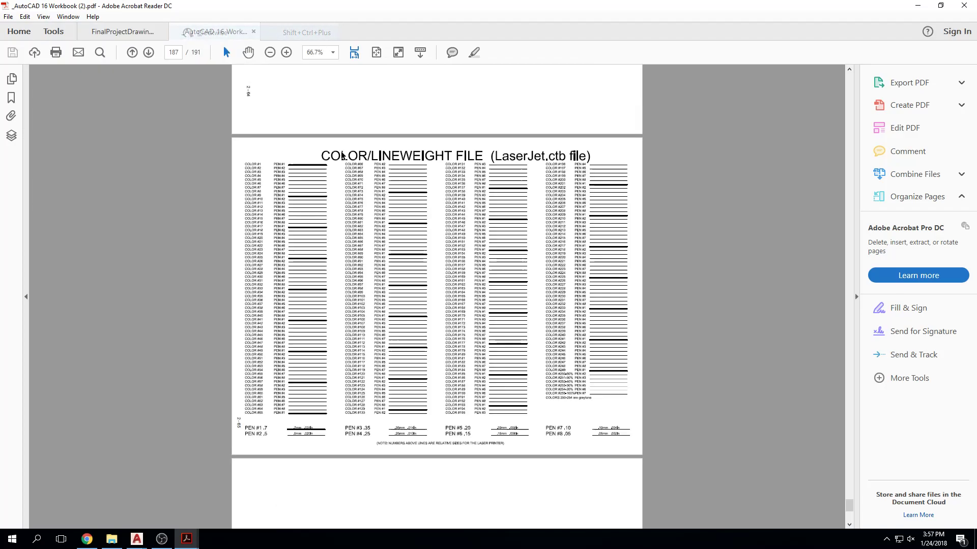
ctrl+scroll(335, 262, up, 2)
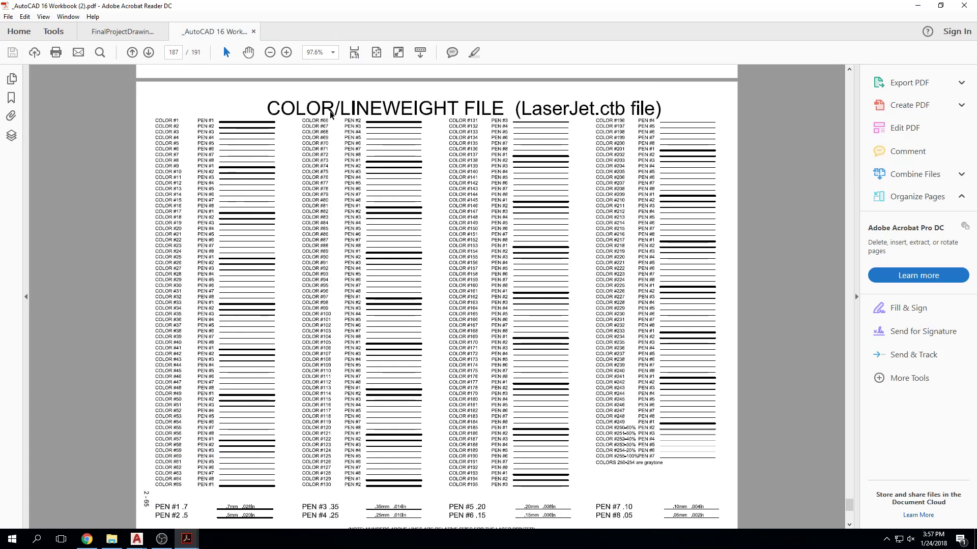
ctrl+scroll(178, 136, up, 3)
ctrl+scroll(178, 136, up, 3)
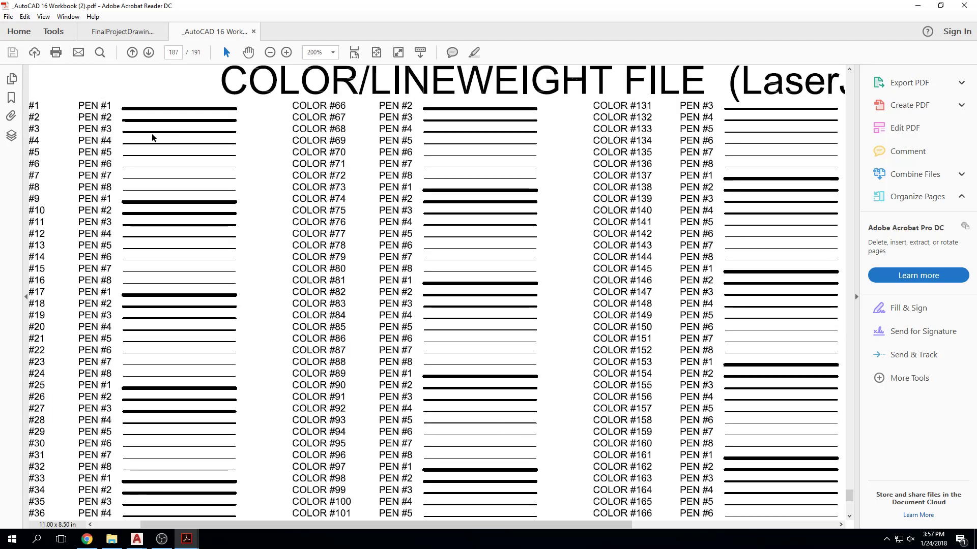
Step: Pan with the Hand tool to examine the COLOR #1 column and PEN lineweights
click(250, 52)
drag(176, 152, 368, 156)
ctrl+scroll(358, 151, up, 1)
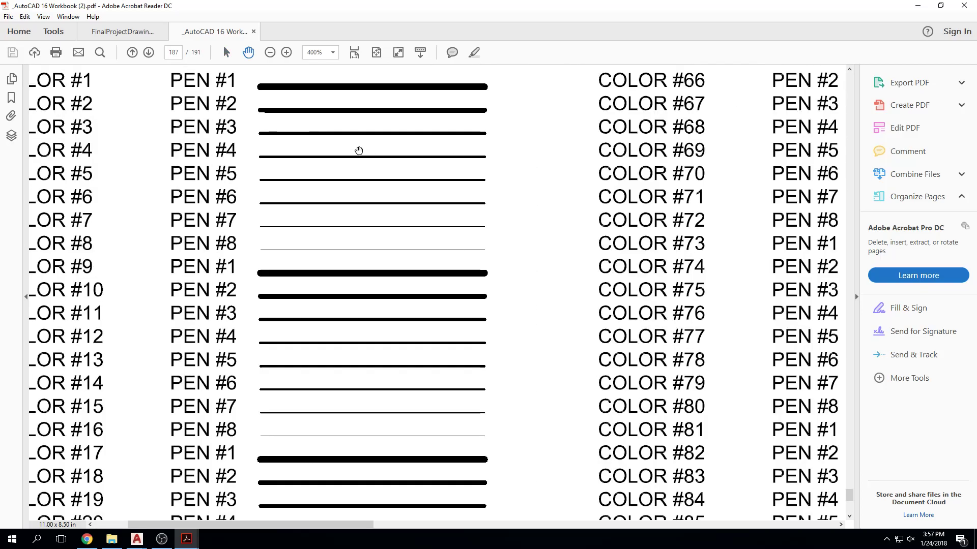
ctrl+scroll(358, 151, down, 2)
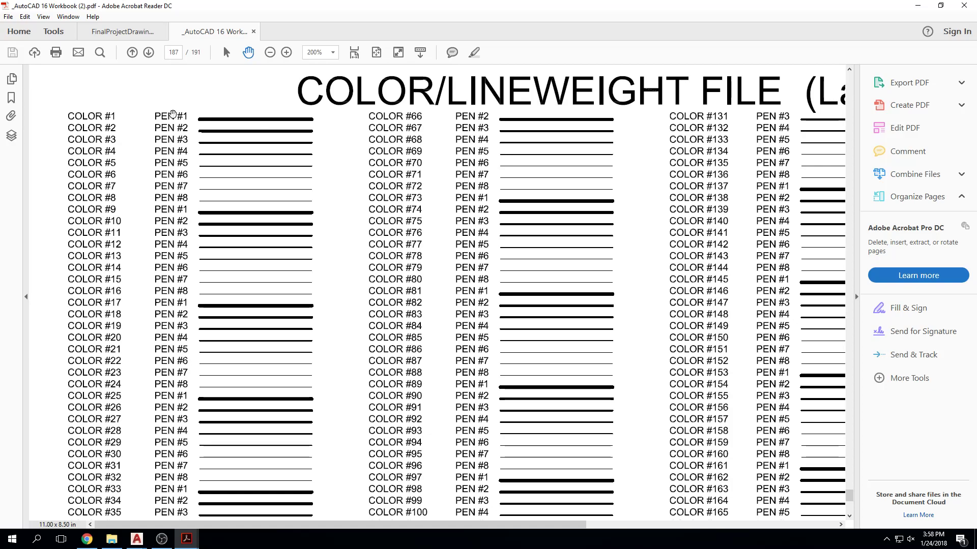
ctrl+scroll(194, 157, up, 2)
ctrl+scroll(194, 156, down, 1)
drag(139, 113, 207, 113)
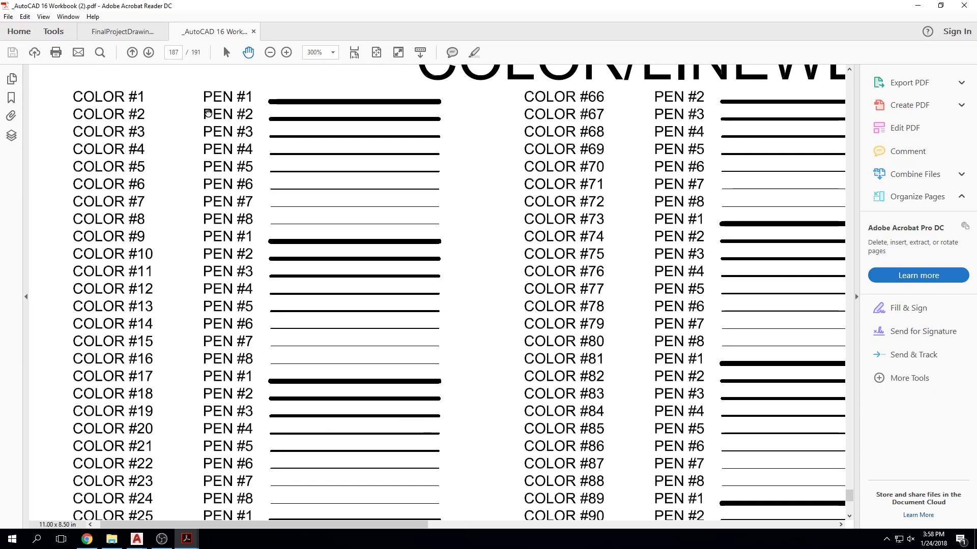
Step: Minimize the workbook and switch back to the AIAlayers floor-plan drawing
click(918, 6)
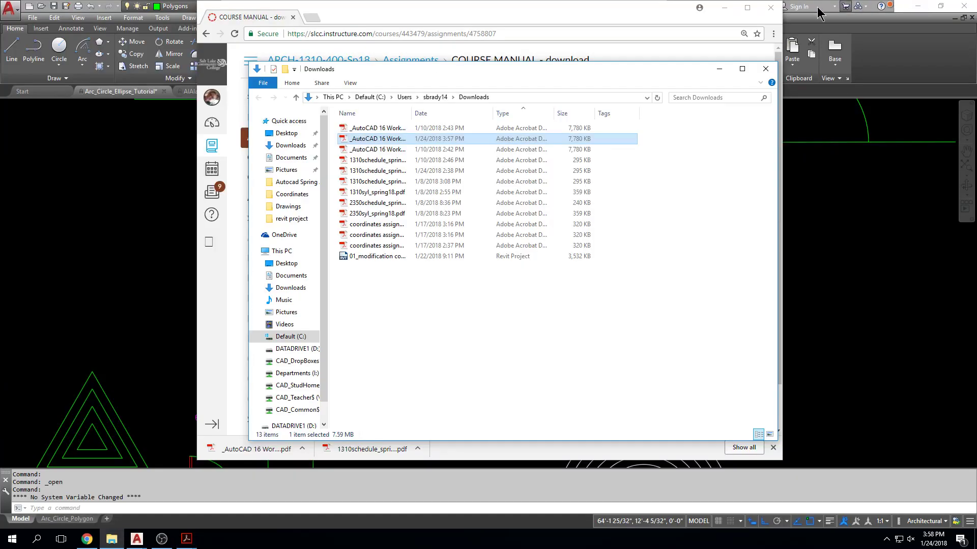
click(106, 193)
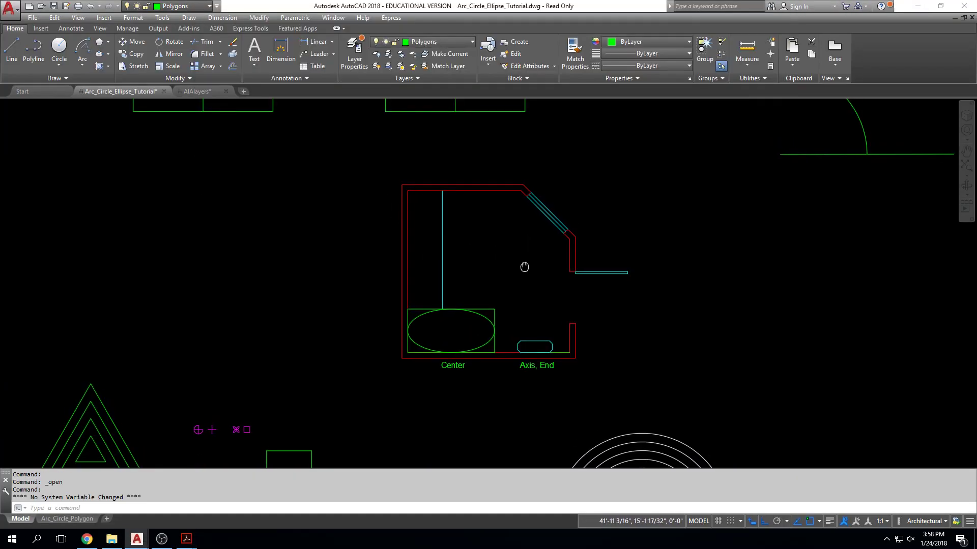
middle_drag(456, 256, 456, 259)
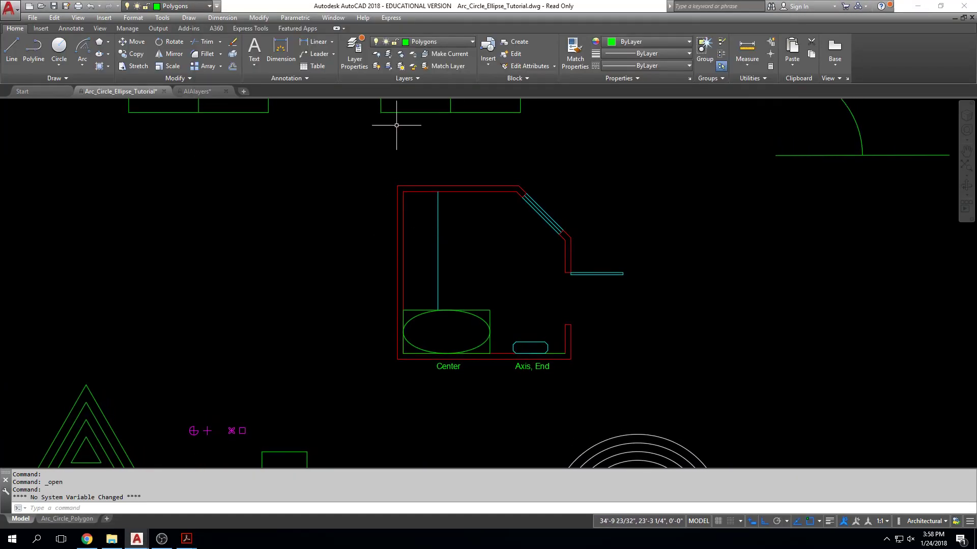
click(198, 93)
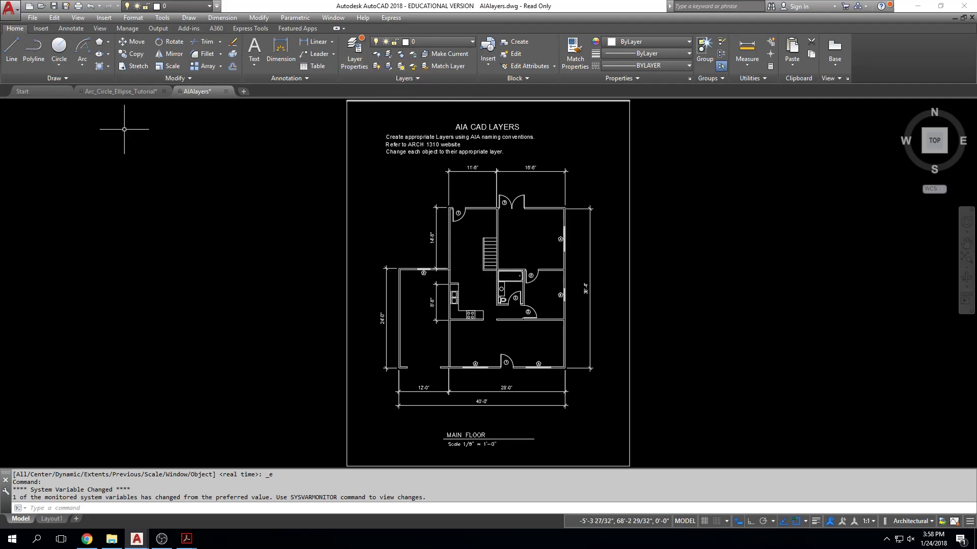
Step: In Layer Properties Manager, create a new layer and name it wall
click(352, 66)
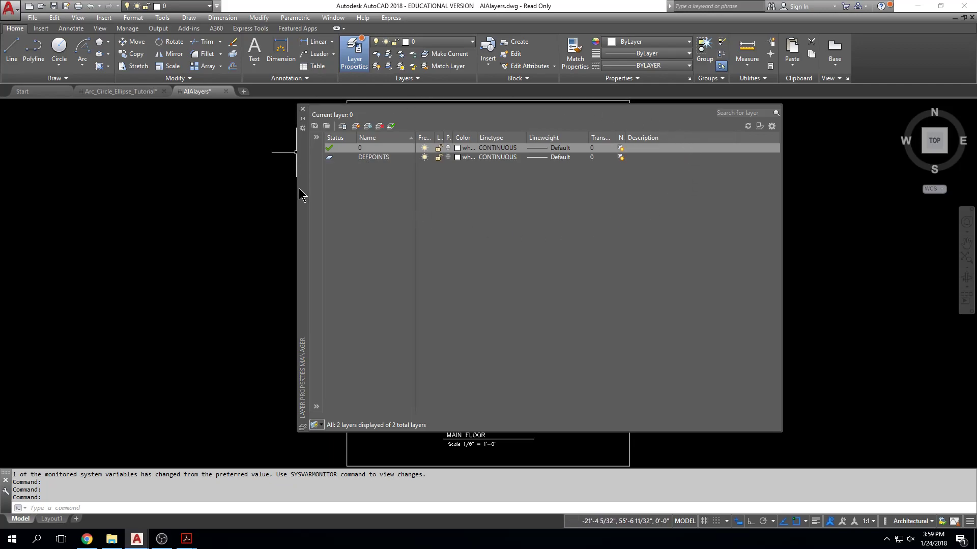
click(355, 127)
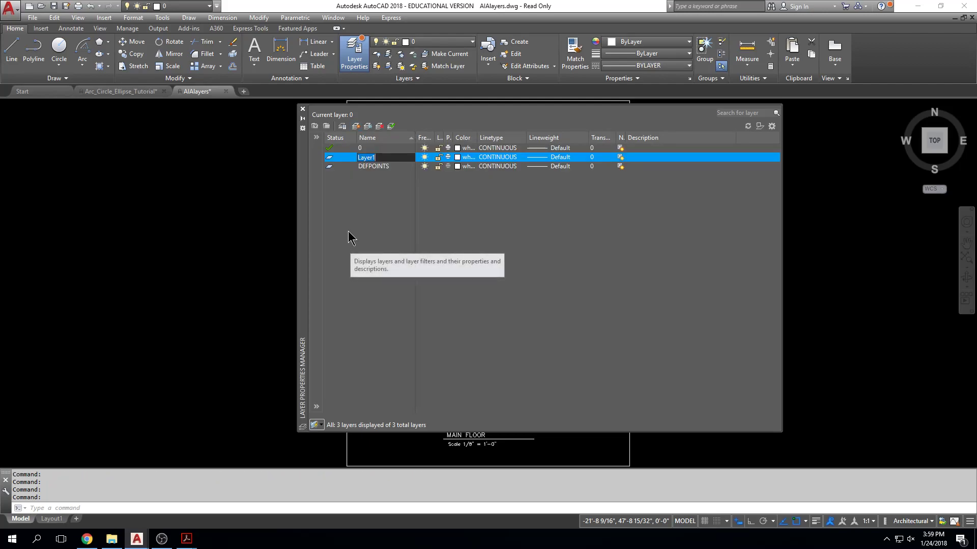
text(wall)
key(Return)
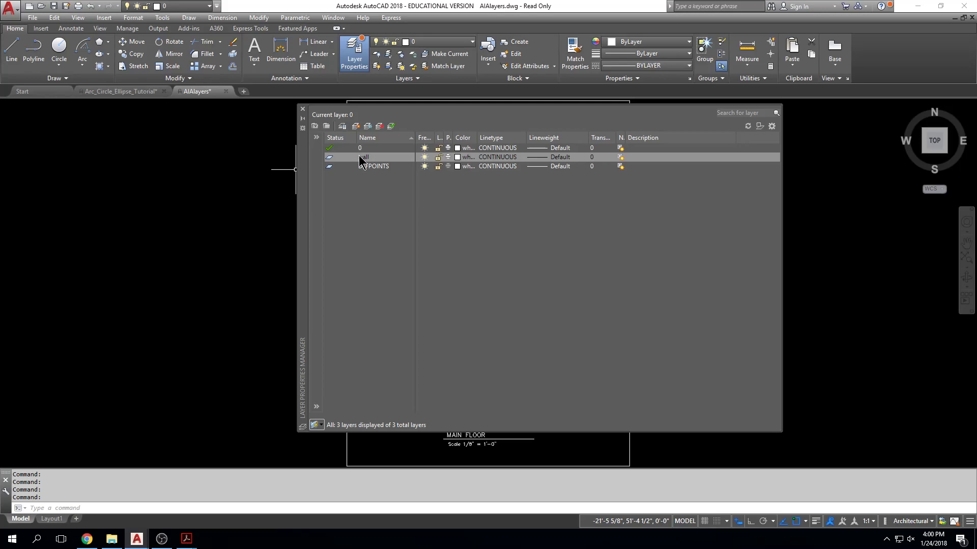
click(371, 167)
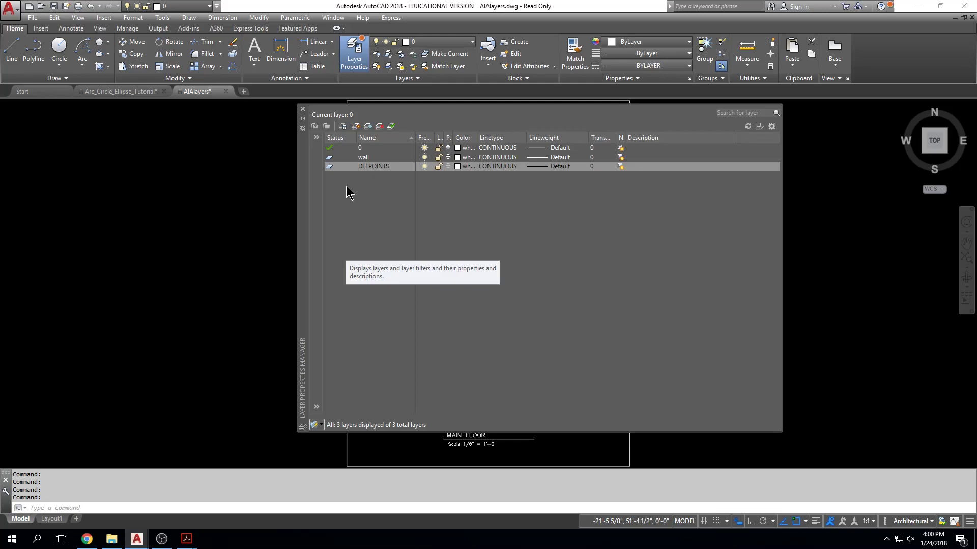
Step: Create a layer named window, then widen the Color column to show colour names
click(339, 166)
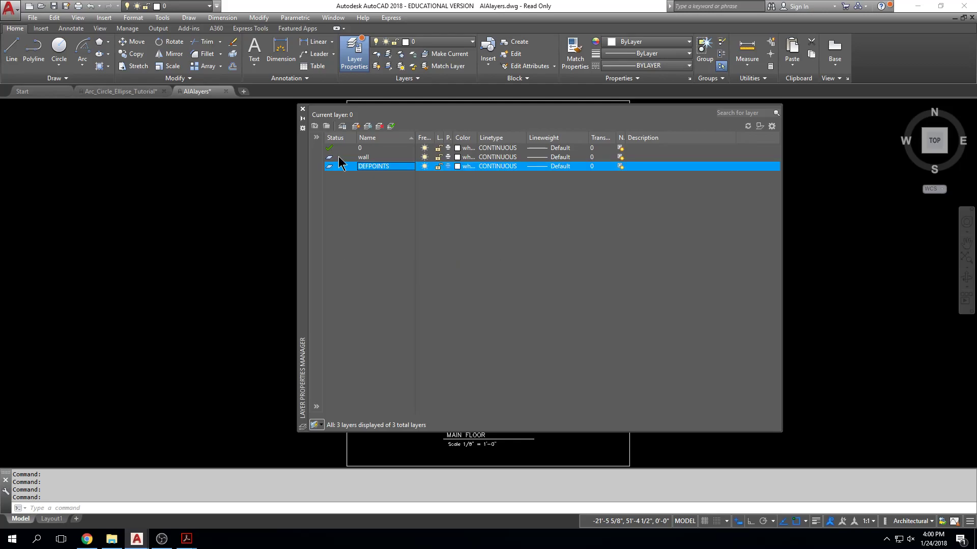
click(355, 127)
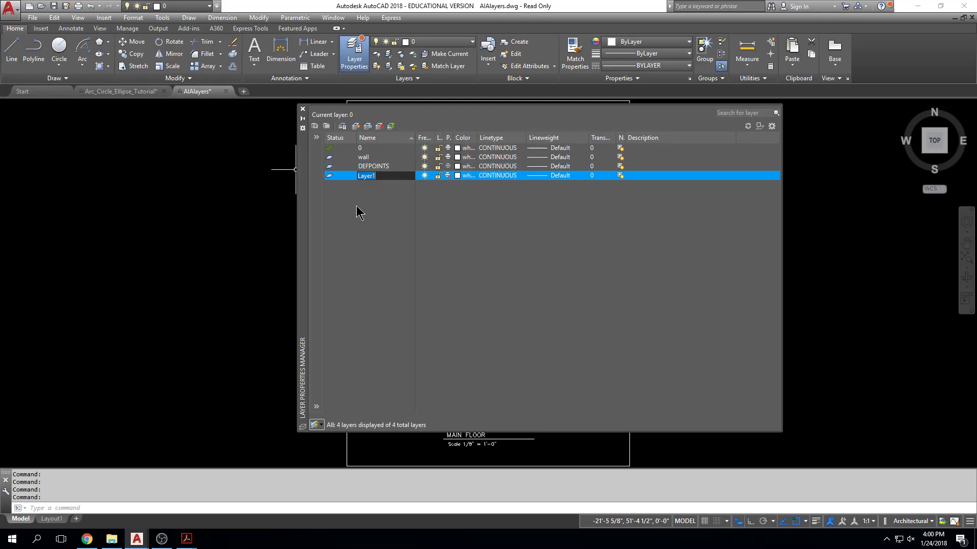
text(windo)
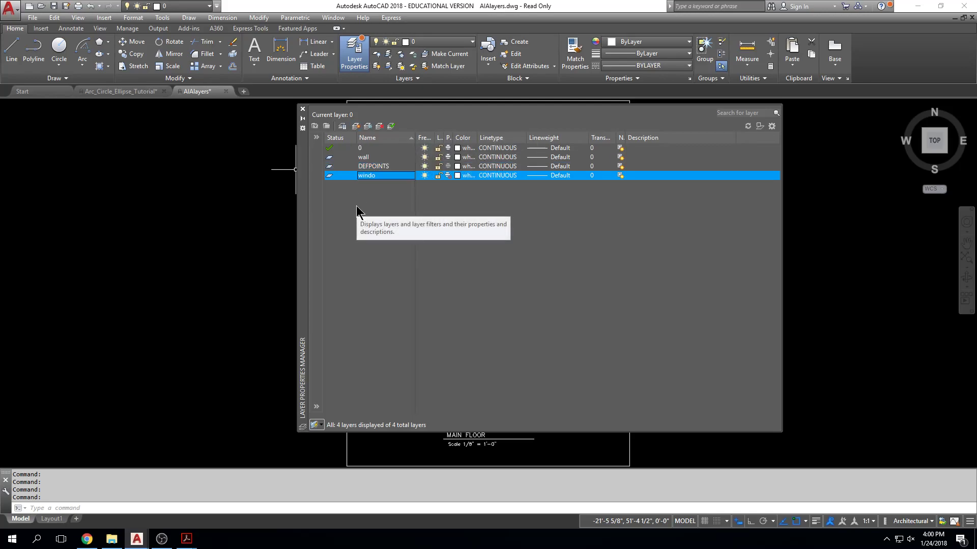
text(w)
key(Return)
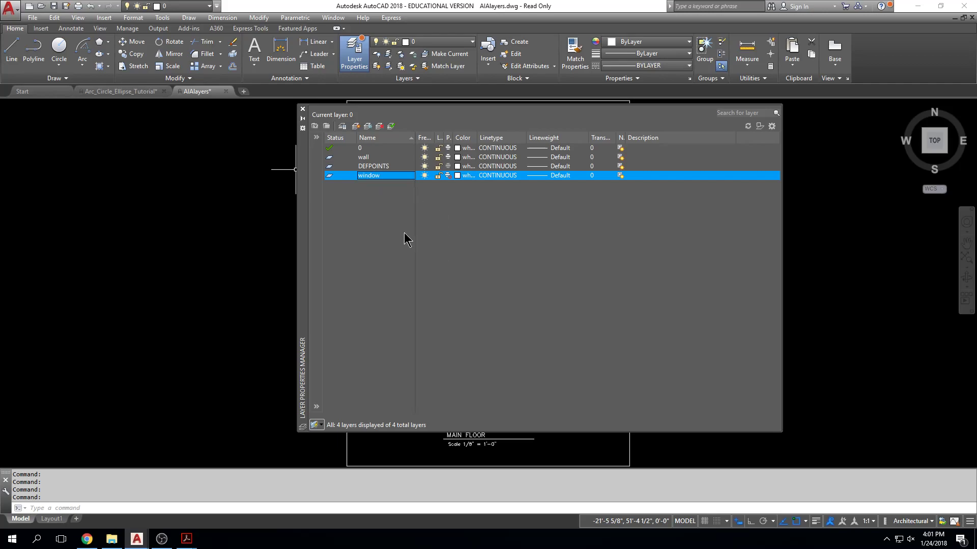
click(363, 158)
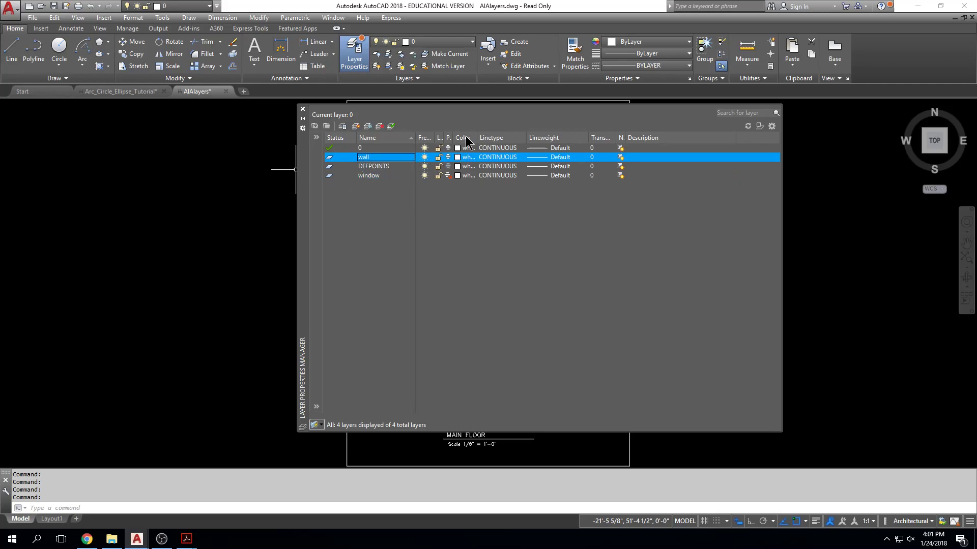
drag(454, 138, 521, 136)
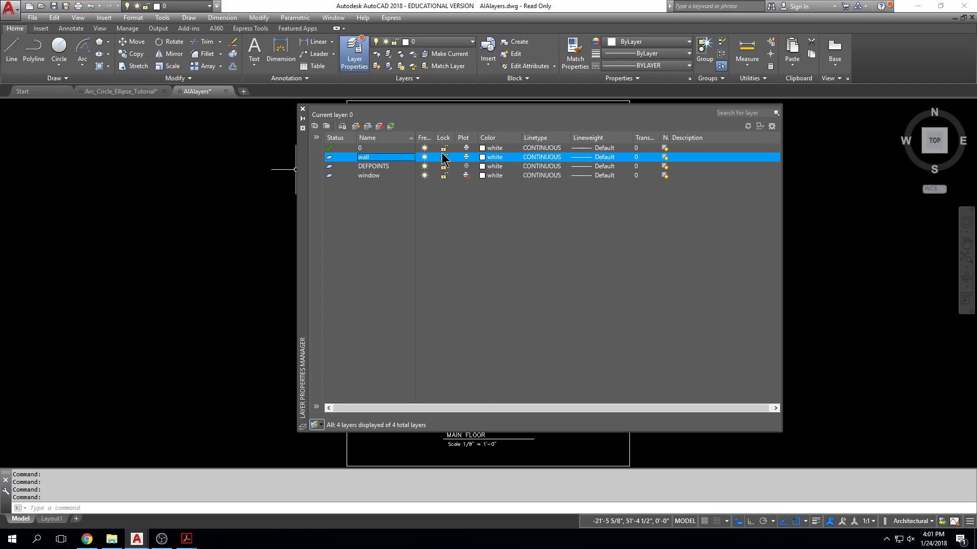
Step: Preview colours 62, 132, 250 and 254, then assign red to the wall layer
click(490, 159)
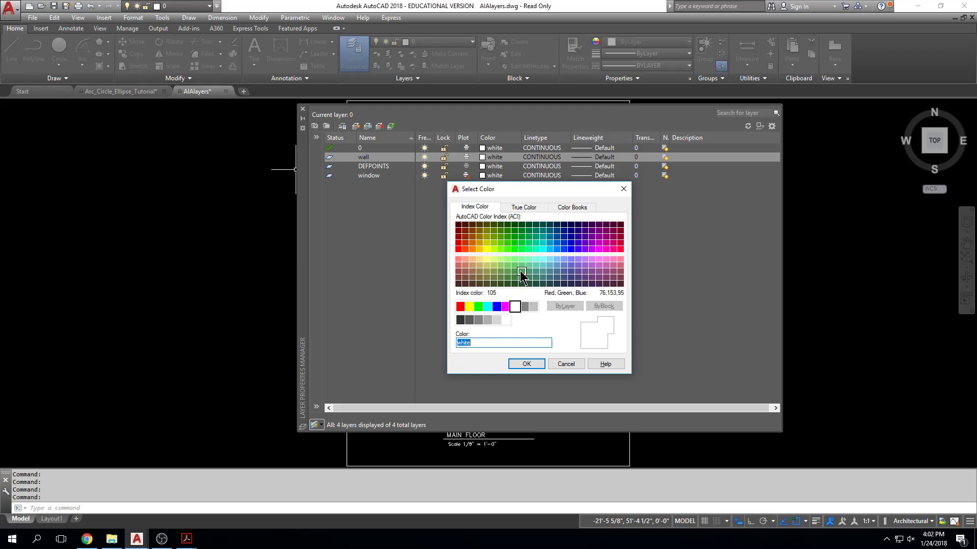
click(460, 307)
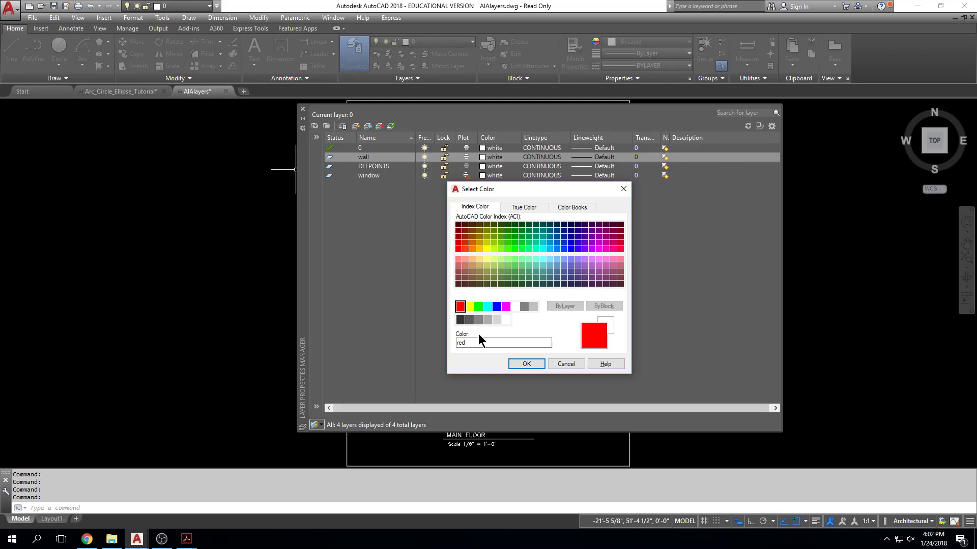
click(493, 243)
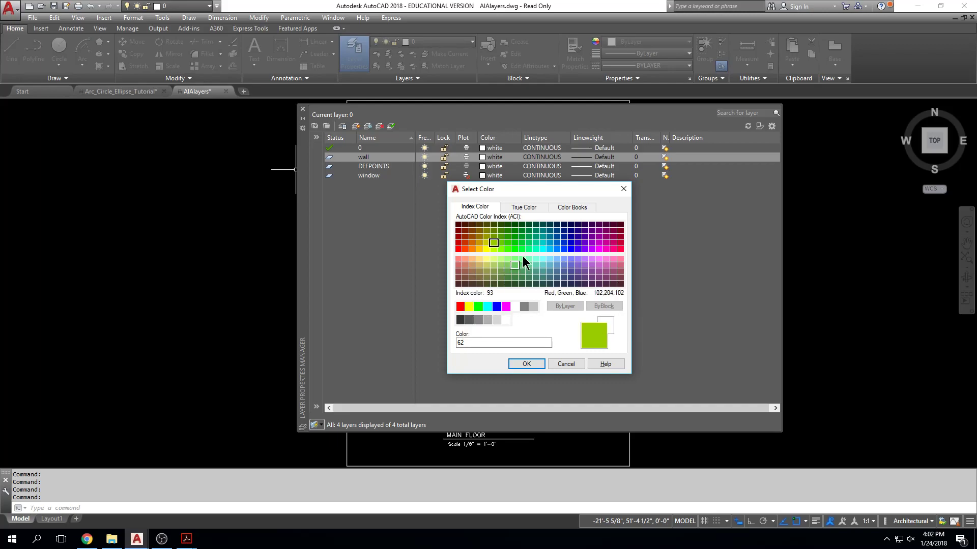
click(543, 243)
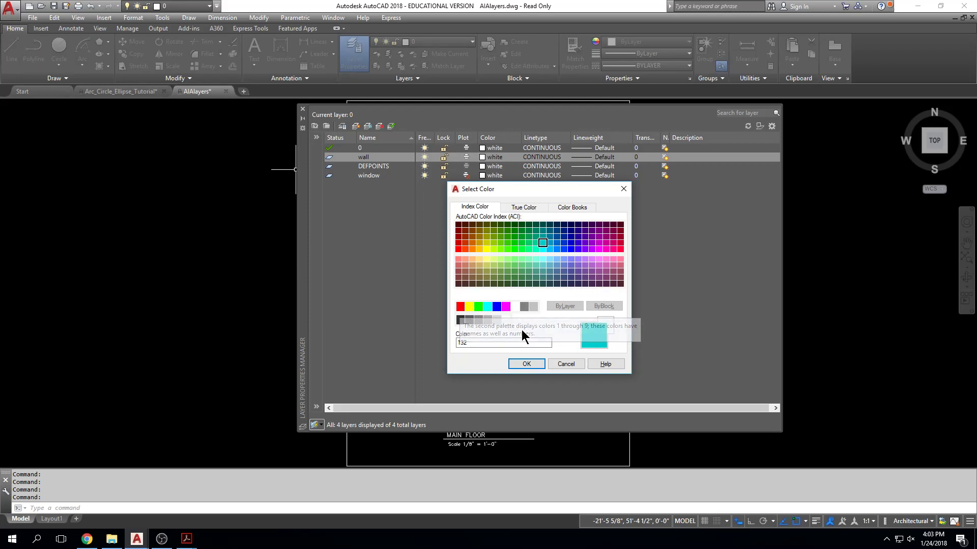
click(460, 321)
click(496, 322)
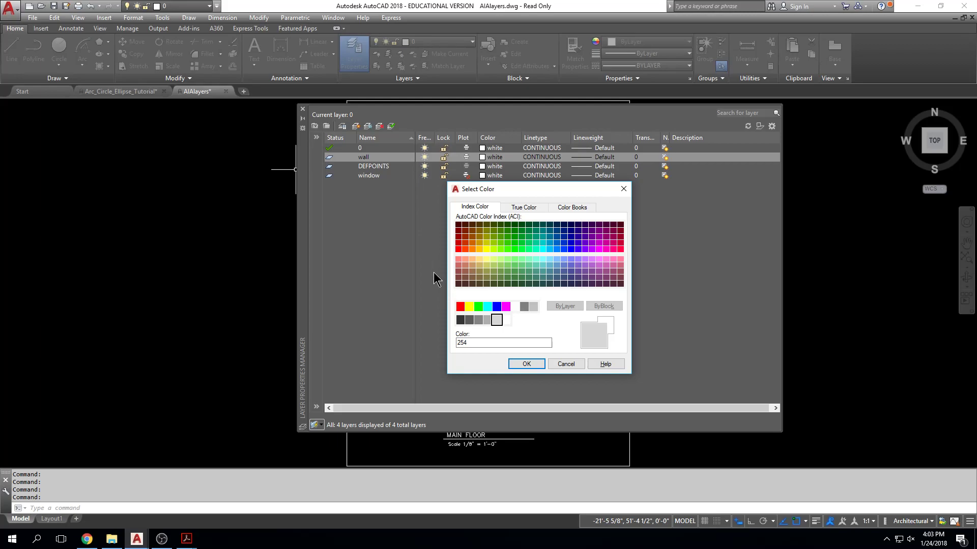
click(463, 308)
click(532, 363)
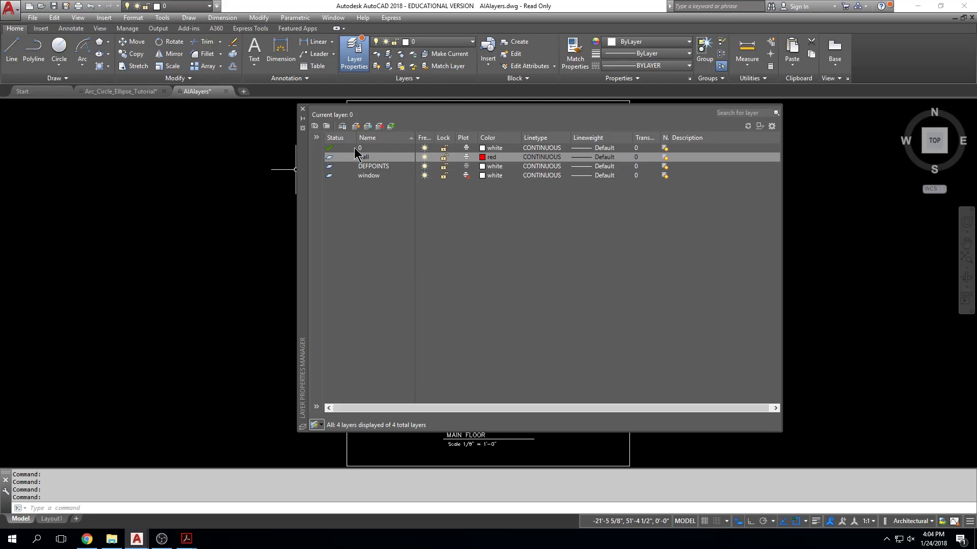
Step: Set wall as the current layer and close the Layer Properties Manager
double_click(330, 158)
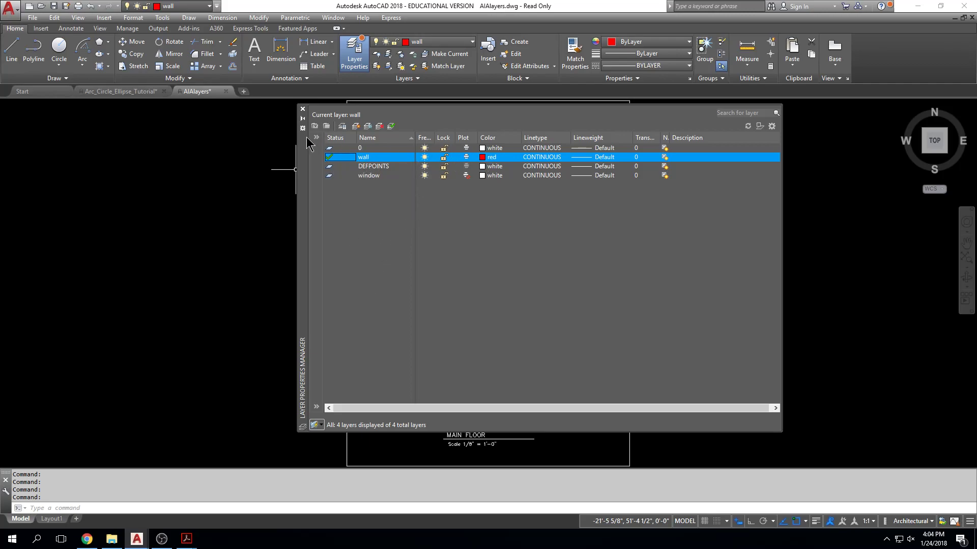
click(303, 109)
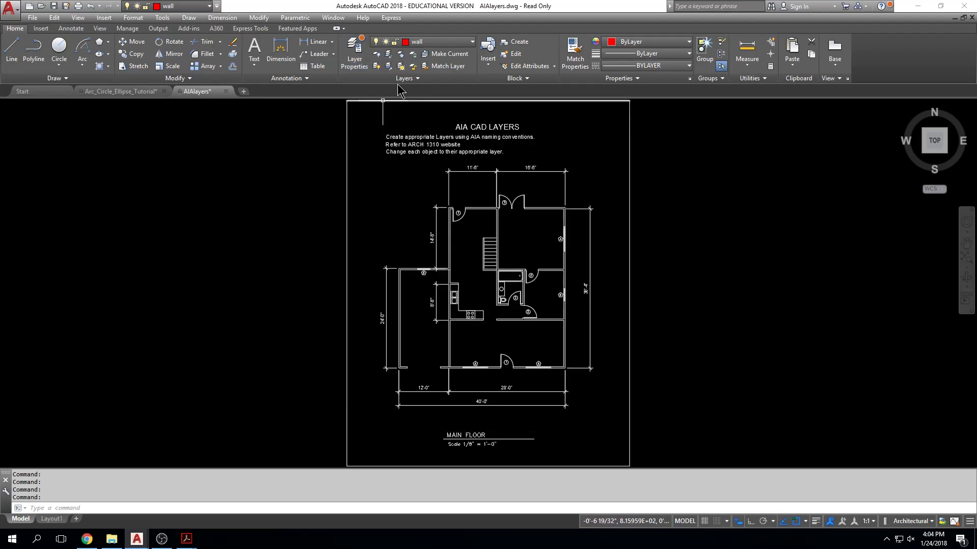
Step: With wall current, sketch a six-point chain of red lines left of the floor plan
click(472, 43)
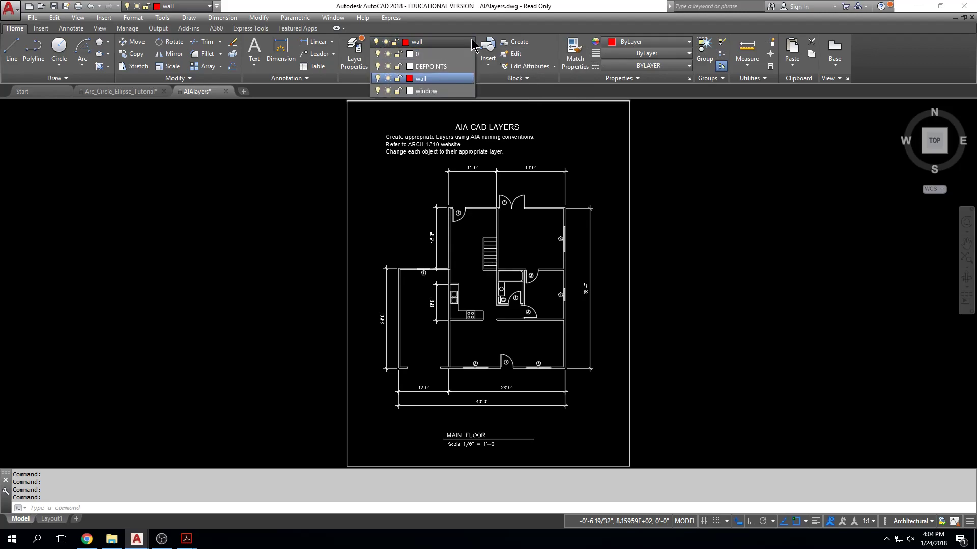
click(471, 41)
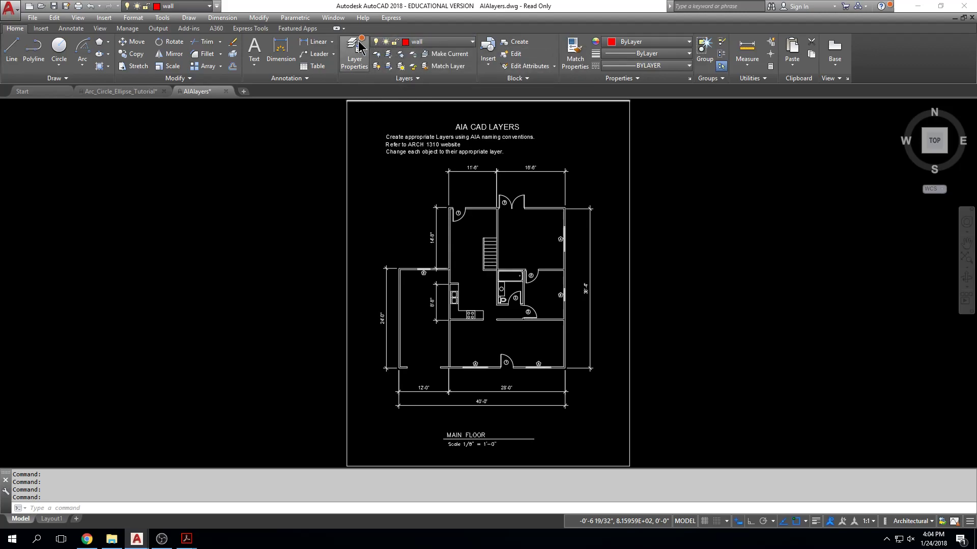
click(10, 54)
click(174, 143)
click(185, 271)
click(260, 282)
click(249, 354)
click(145, 349)
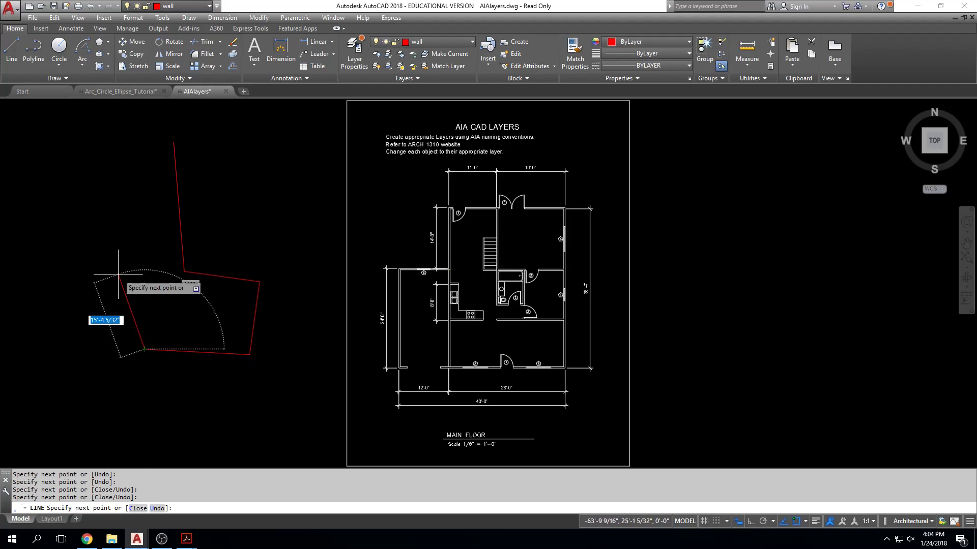
click(111, 239)
key(Escape)
key(Escape)
key(Escape)
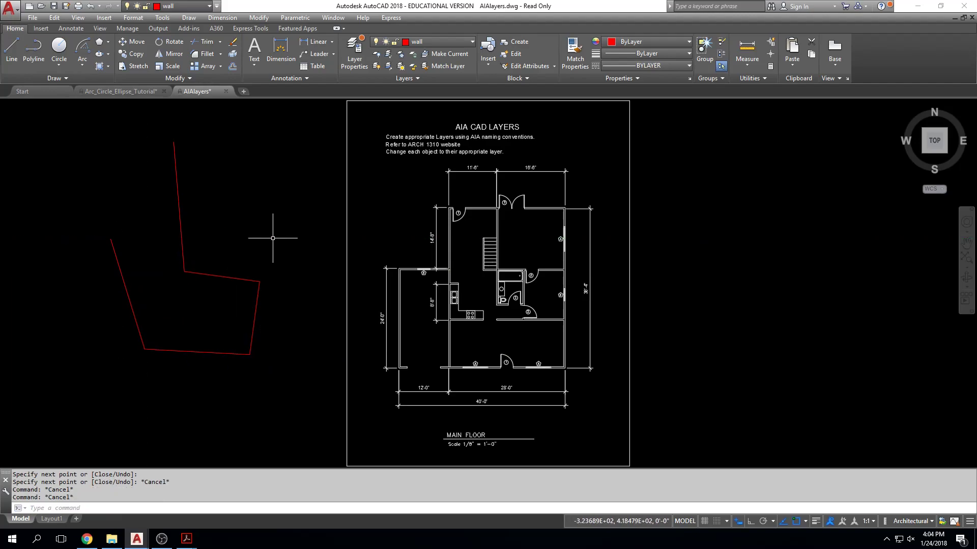
click(460, 42)
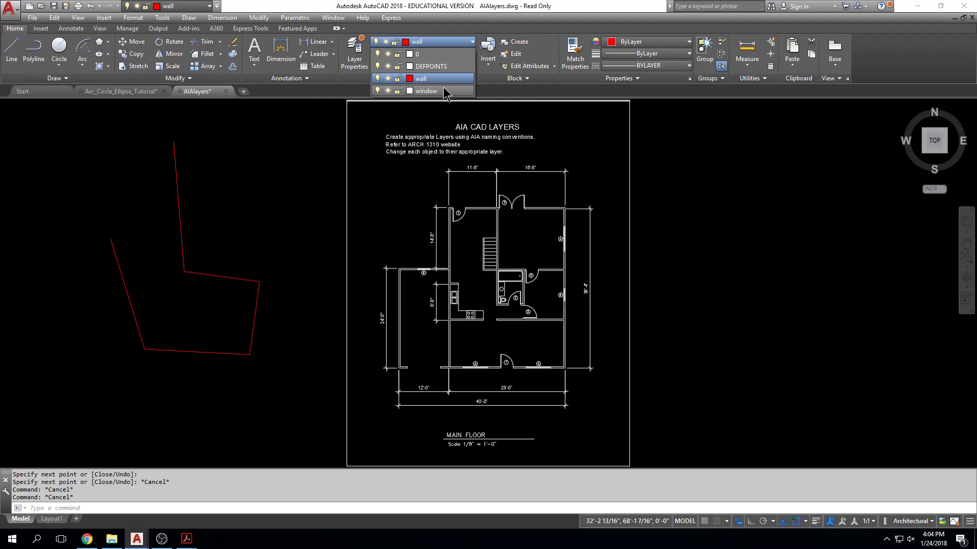
Step: Make window the current layer and draw a six-point chain of white lines
click(410, 92)
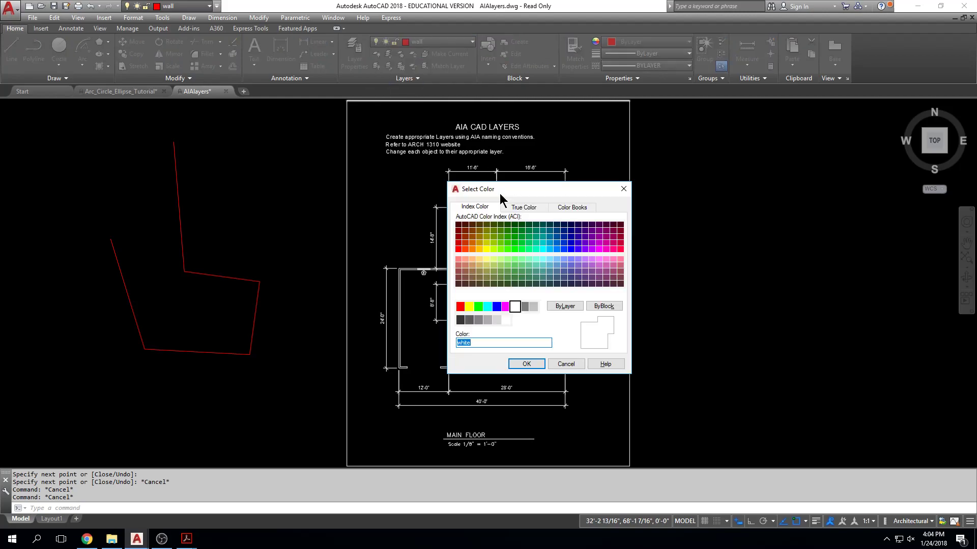
key(Escape)
click(469, 42)
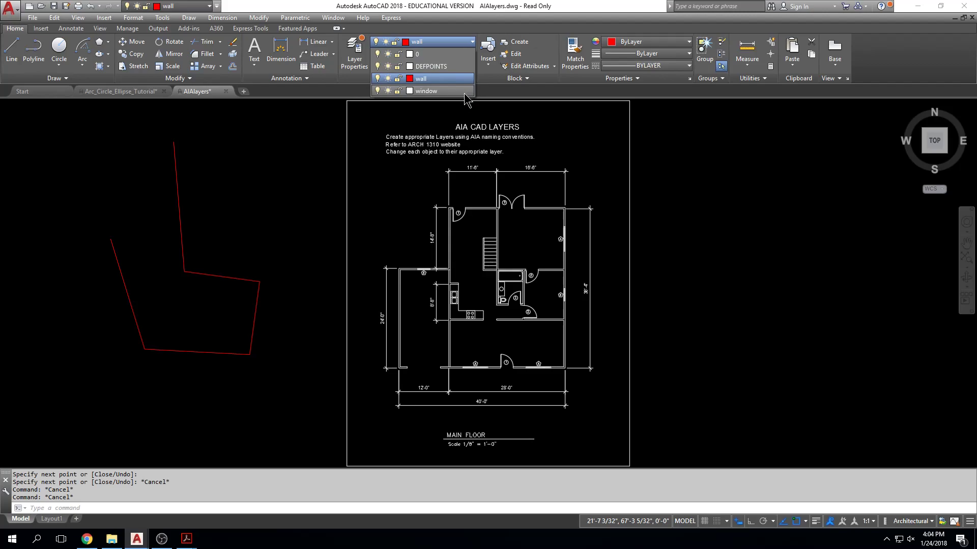
click(448, 91)
click(11, 51)
click(220, 186)
click(96, 249)
click(138, 406)
click(235, 230)
click(272, 175)
click(157, 154)
key(Escape)
Step: Switch back to the wall layer and draw a five-point chain of red lines
click(472, 42)
click(437, 80)
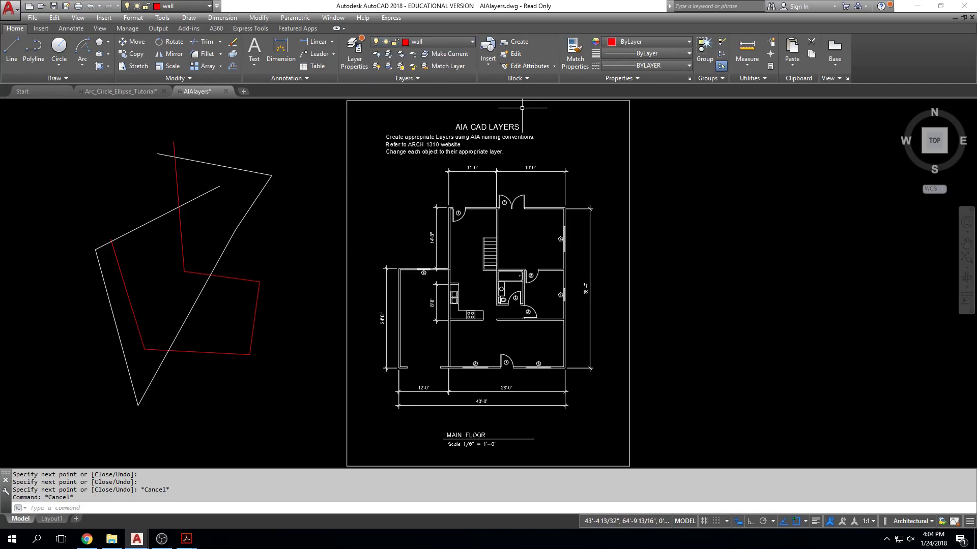
click(11, 49)
click(72, 186)
click(57, 337)
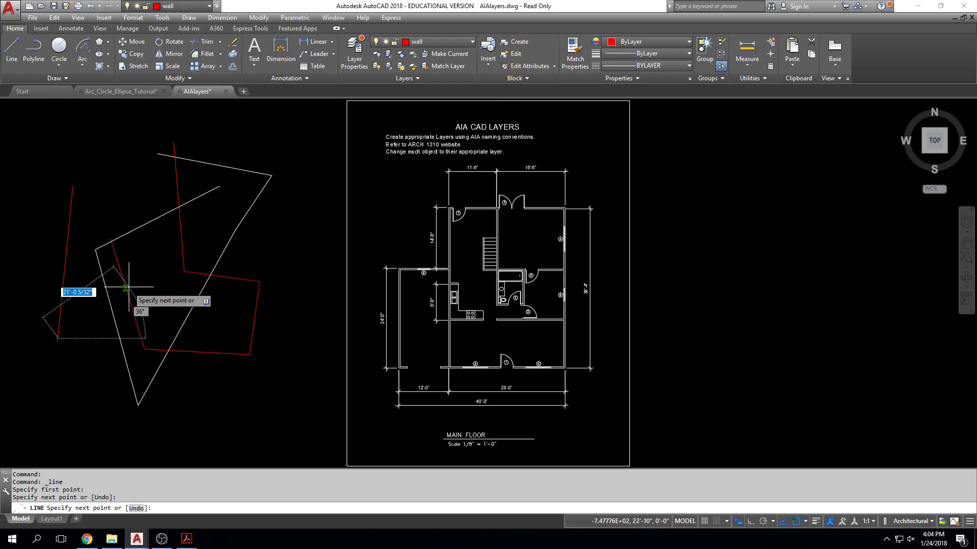
click(125, 288)
click(106, 188)
click(85, 150)
key(Escape)
key(Escape)
key(Escape)
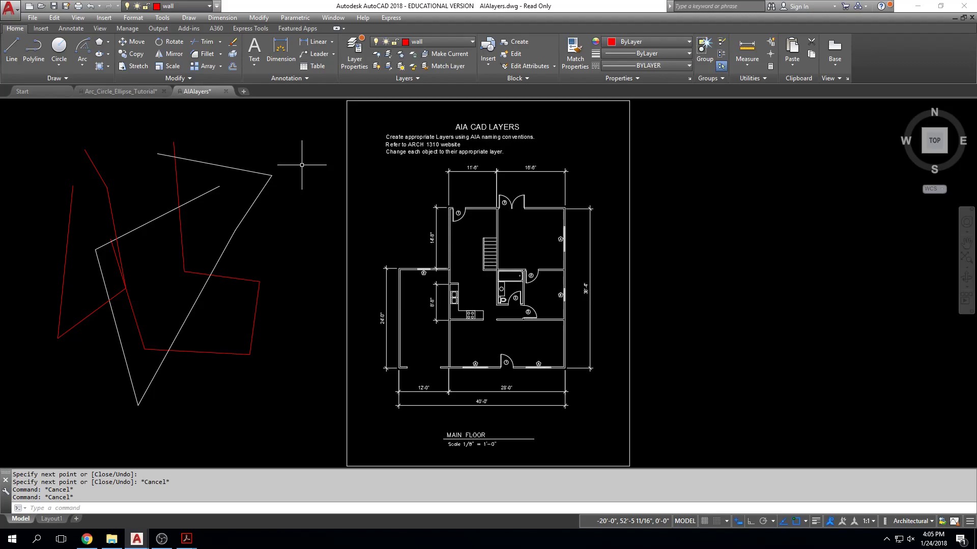
Step: Open Layer Properties Manager and add a new layer named door
click(356, 62)
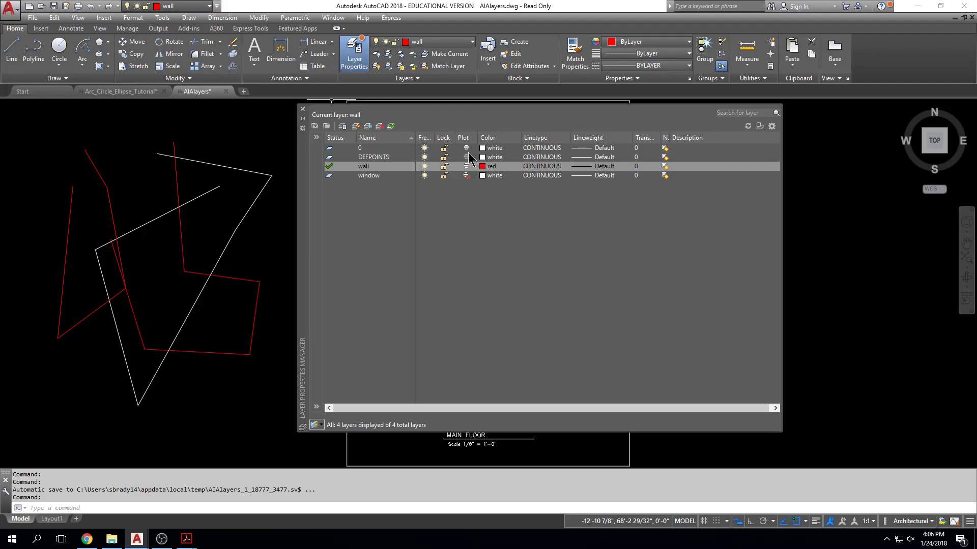
click(357, 128)
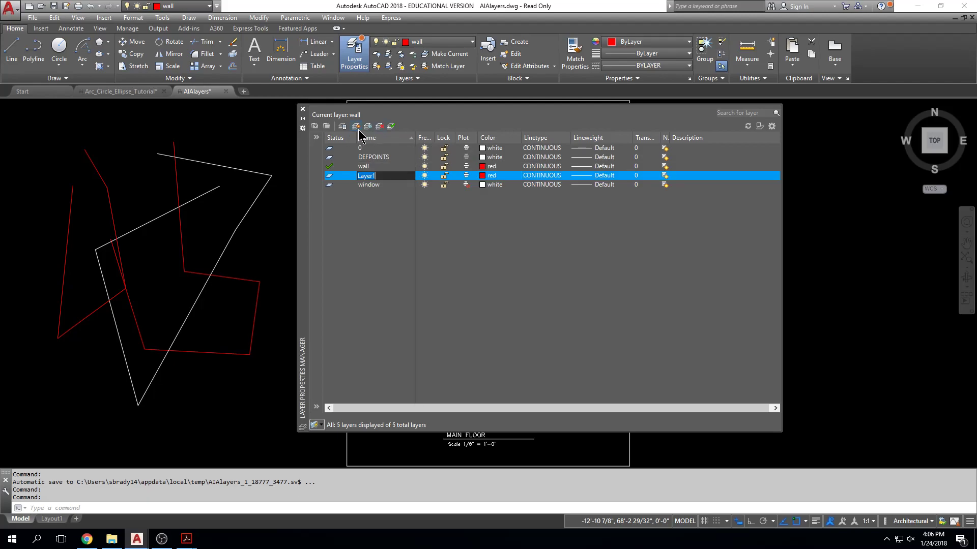
key(BackSpace)
text(door)
key(Return)
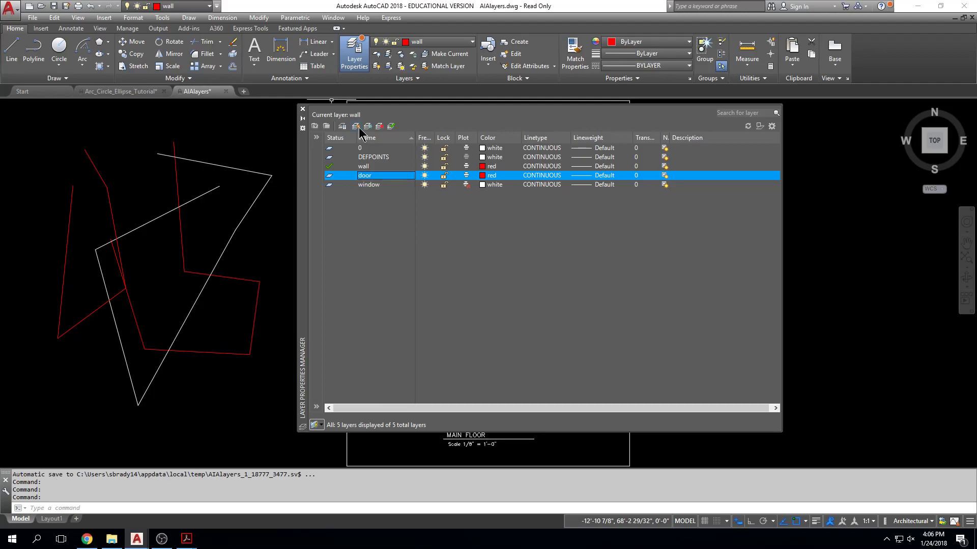
Step: Add a new layer named furniture, leaving its colour unchanged
click(358, 127)
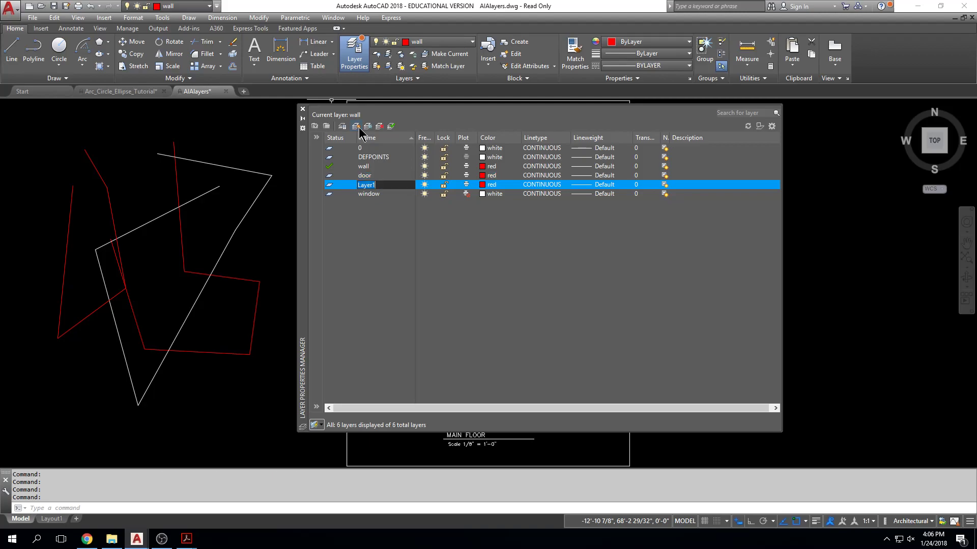
text(furniture)
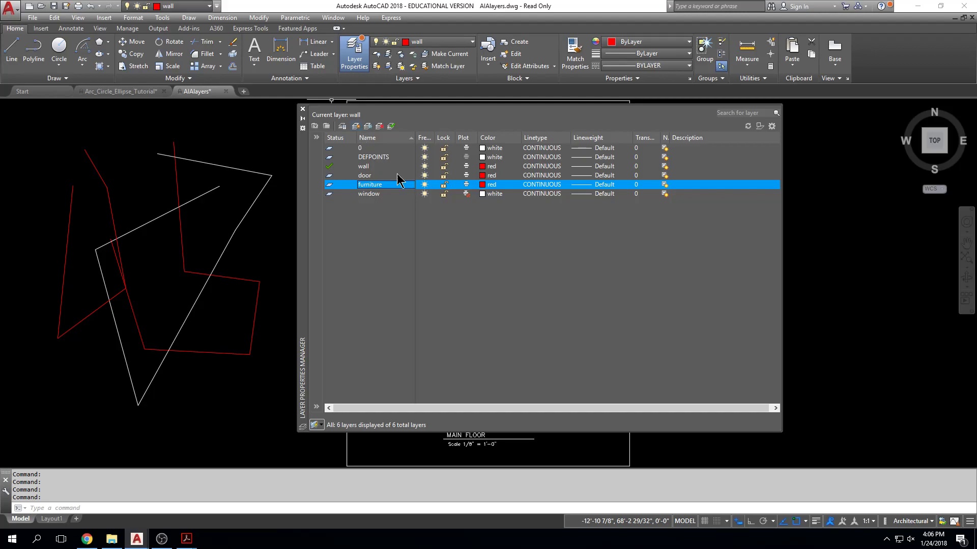
click(467, 195)
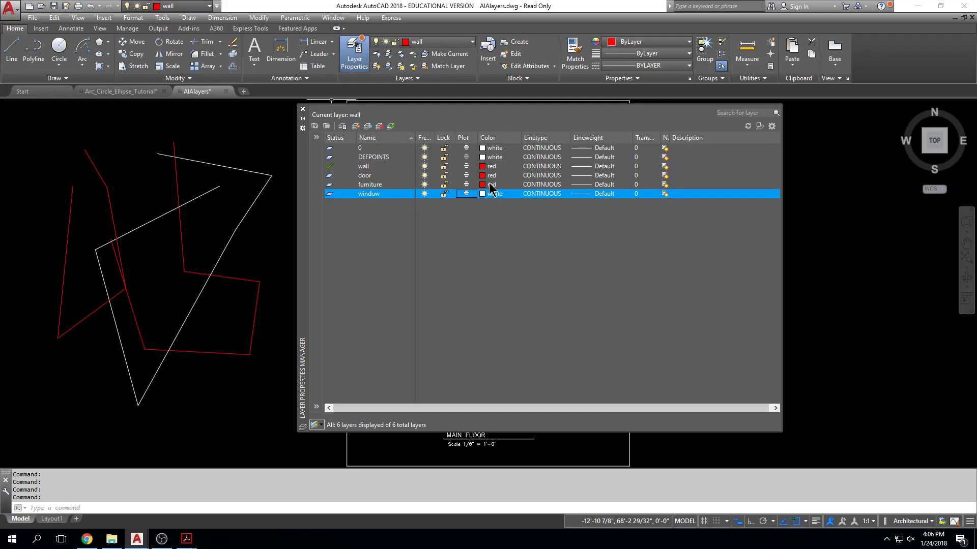
click(490, 185)
key(Return)
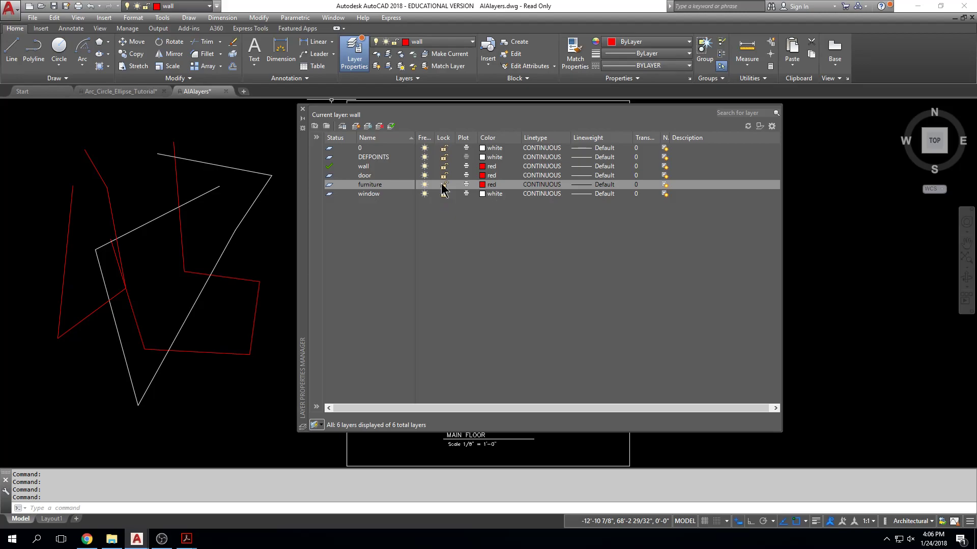
click(369, 167)
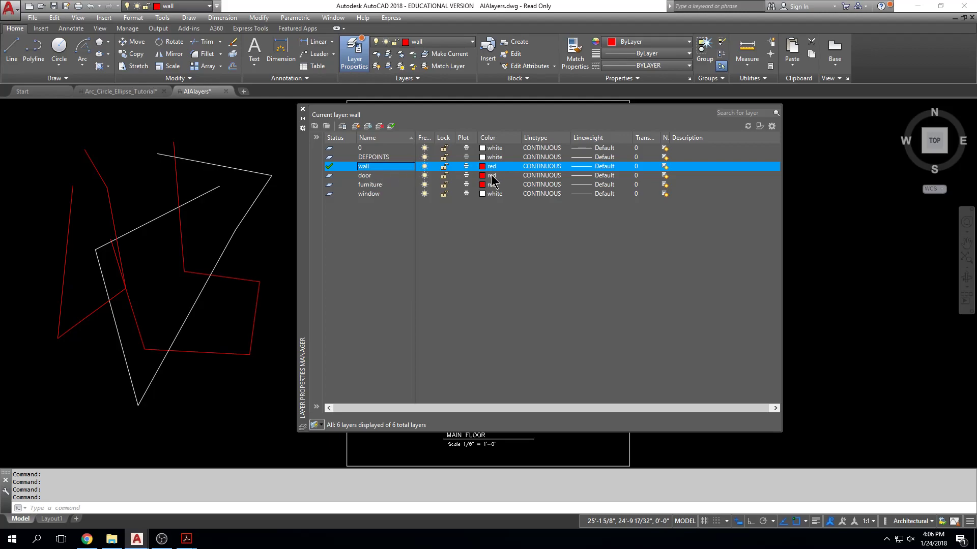
Step: Set the door layer's colour to green
click(369, 176)
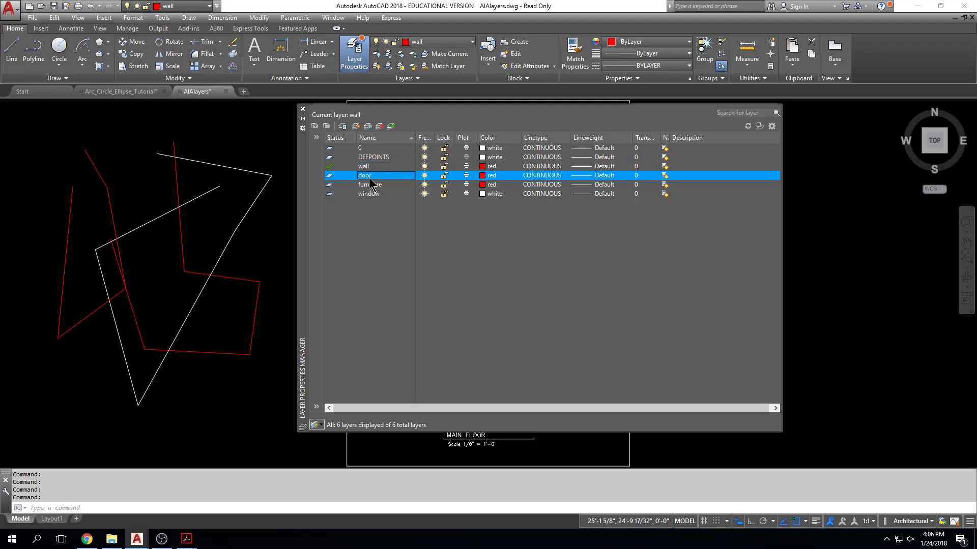
click(483, 175)
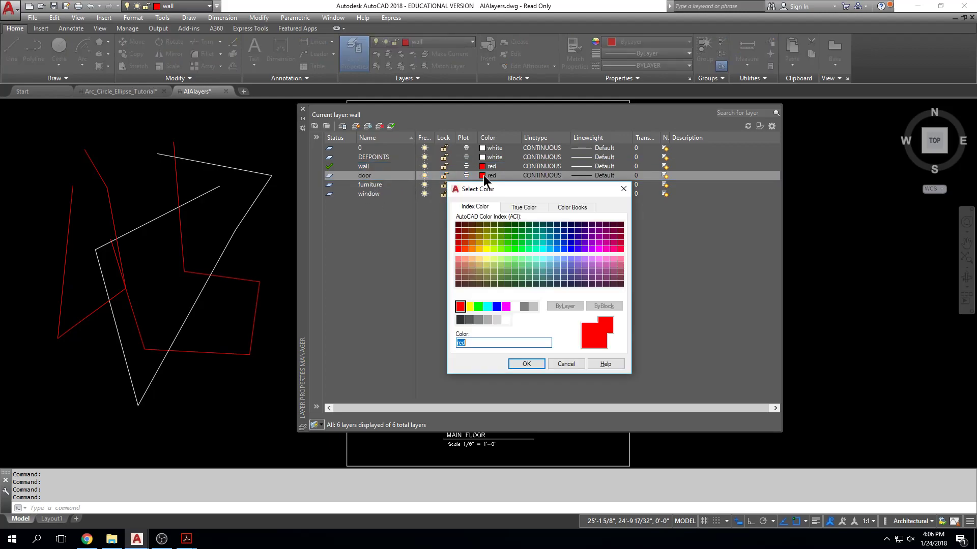
click(478, 306)
click(524, 364)
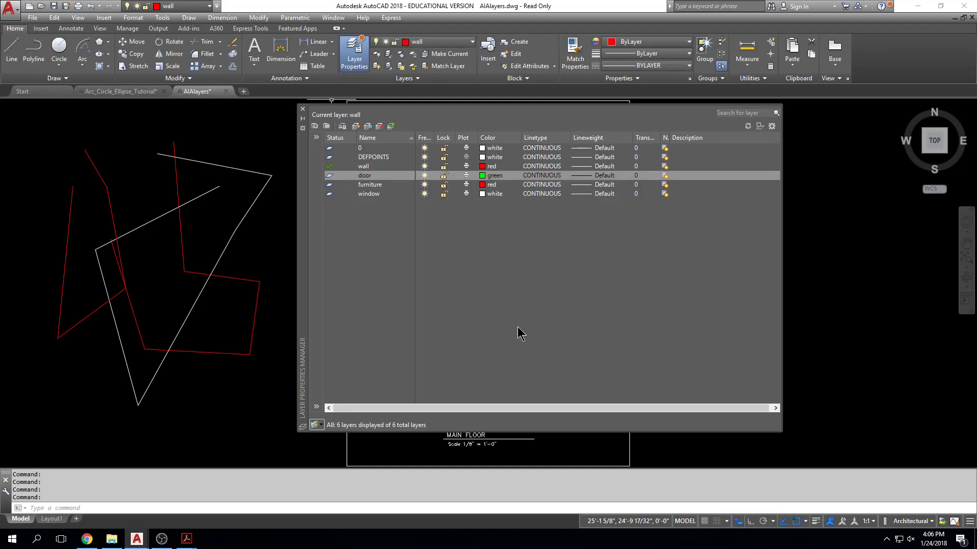
Step: Set the furniture layer's colour to magenta
click(491, 184)
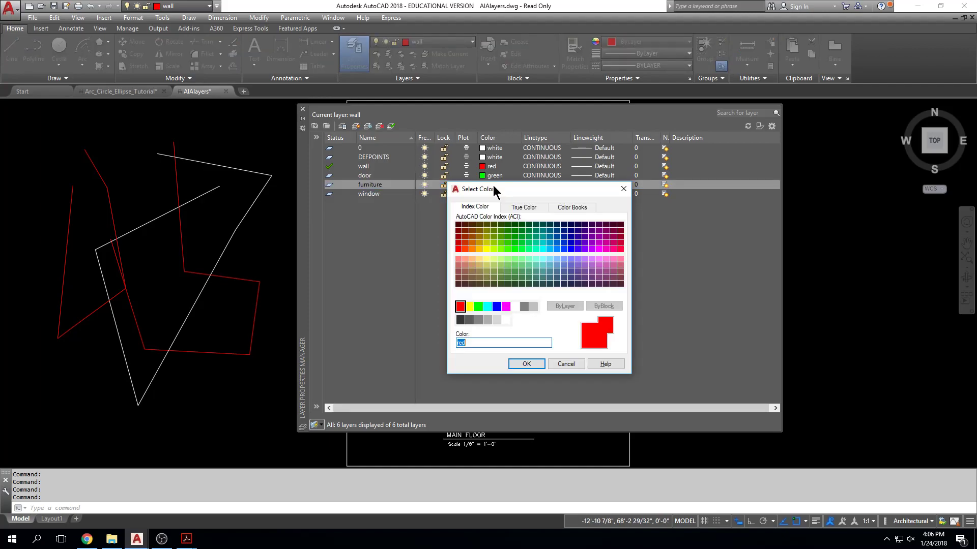
click(506, 307)
click(527, 364)
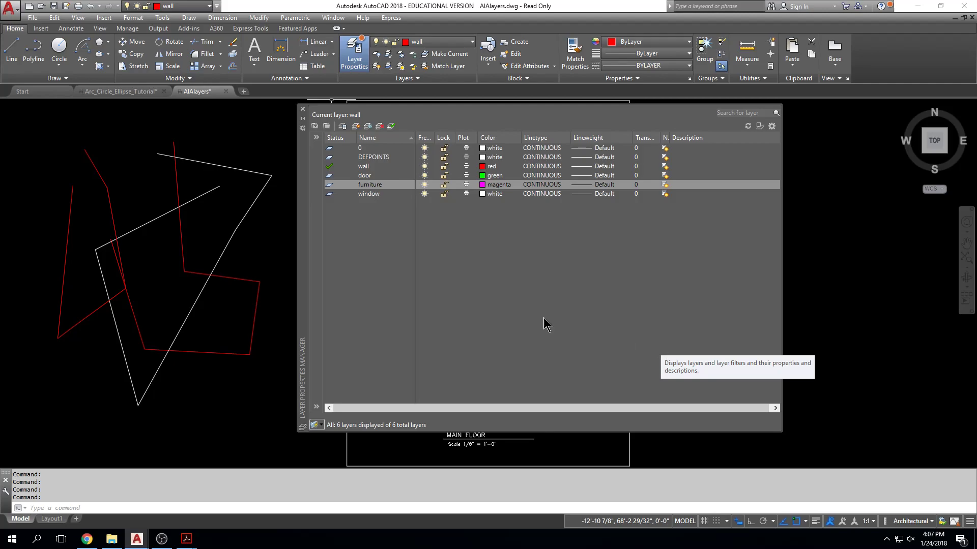
mouse_move(187, 538)
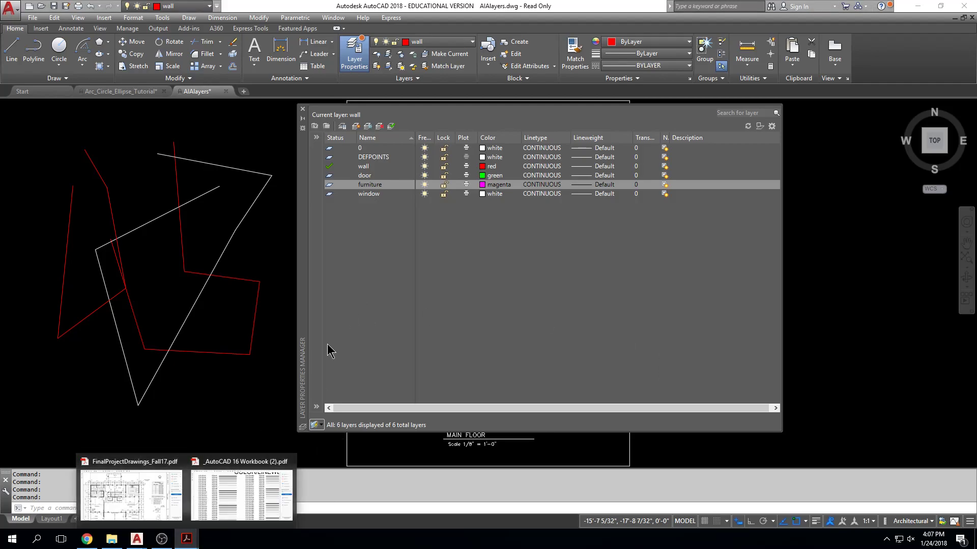
click(243, 488)
scroll(361, 157, up, 3)
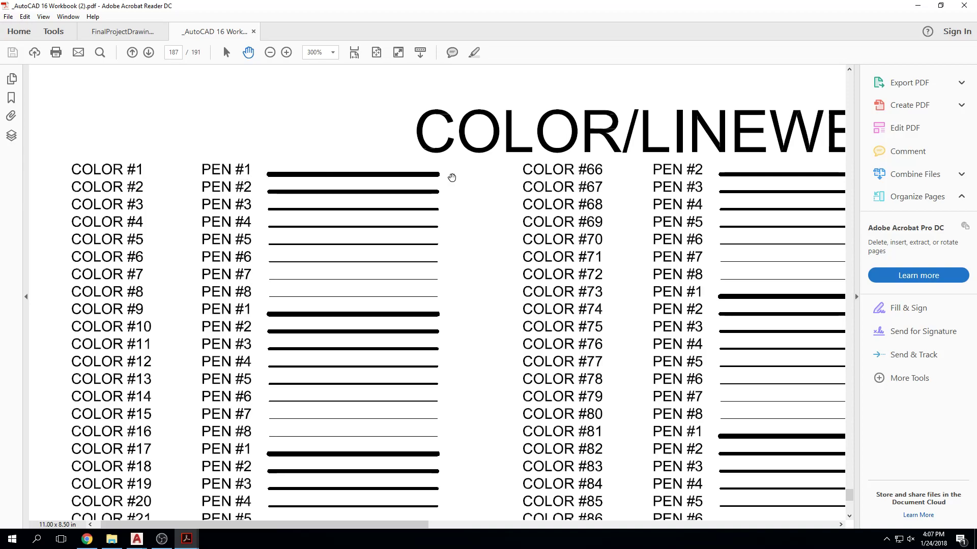
key(alt+Tab)
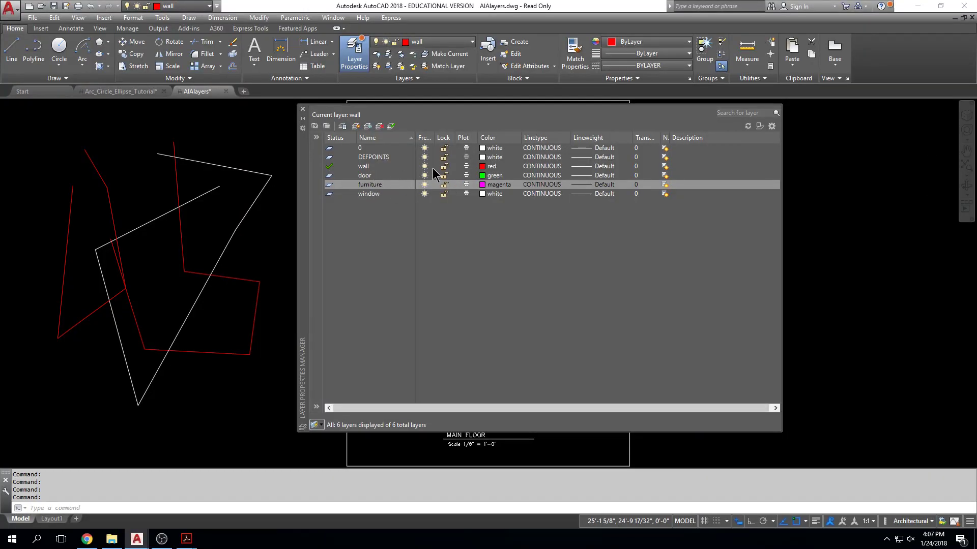
click(483, 167)
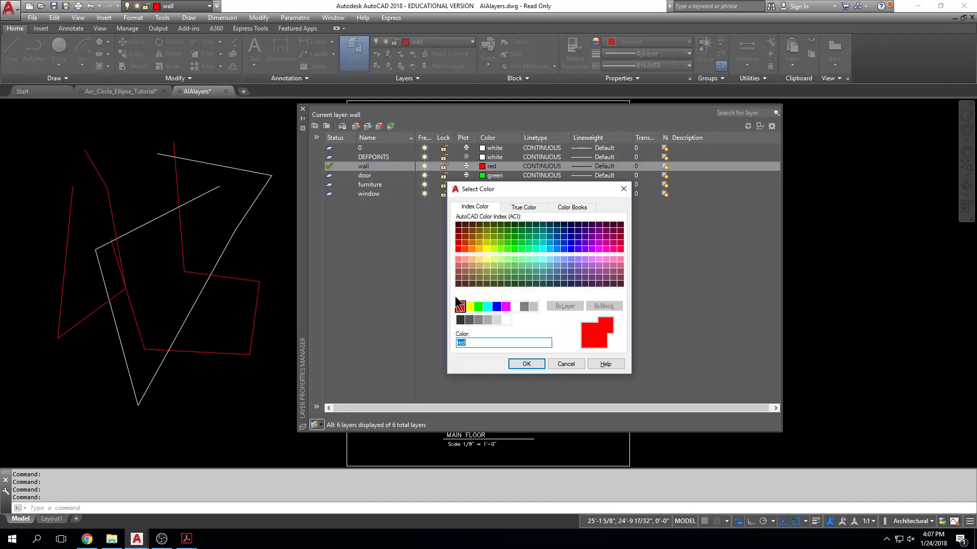
click(459, 307)
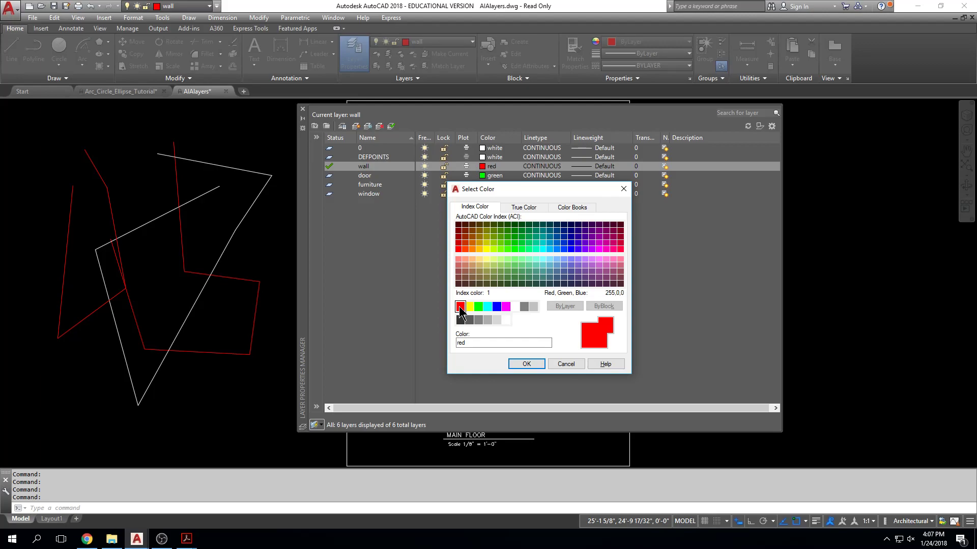
click(526, 364)
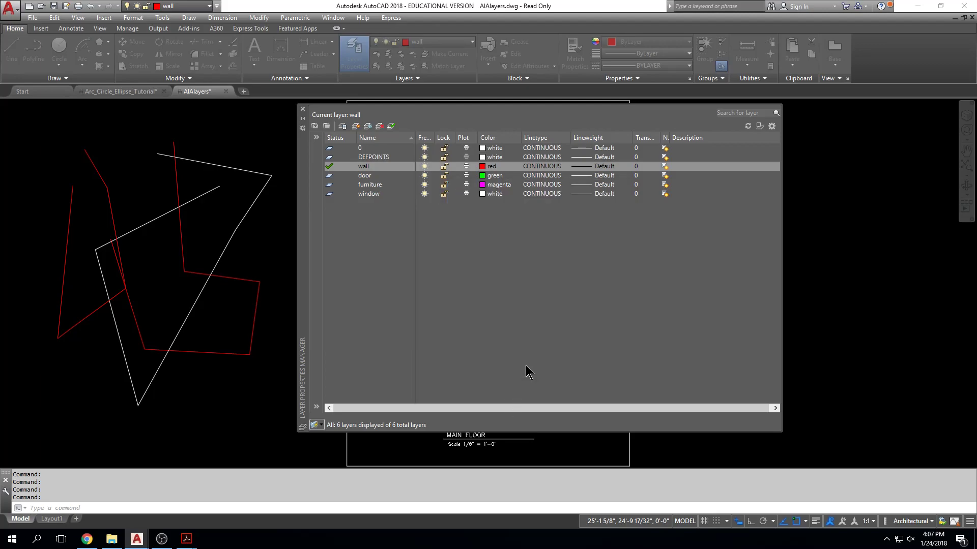
click(181, 229)
key(Escape)
key(alt+Tab)
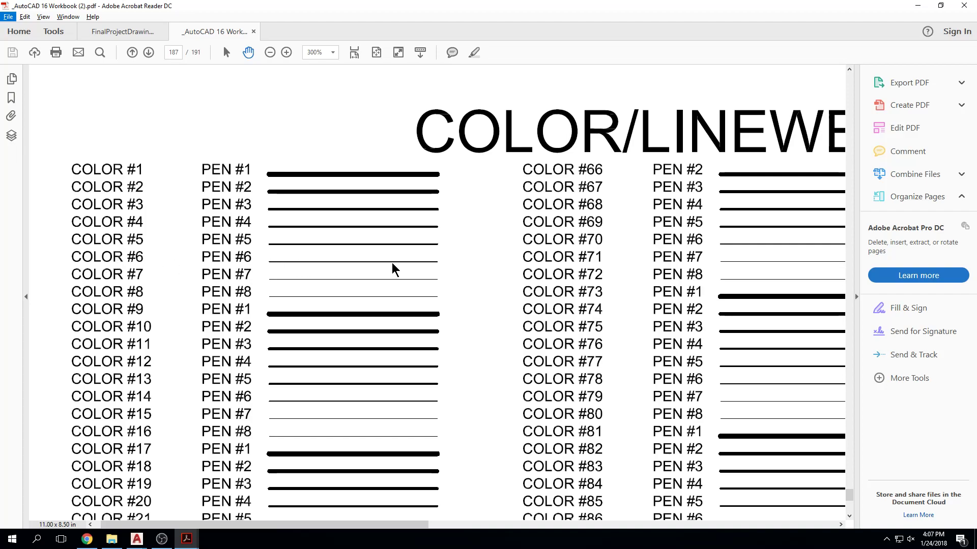
key(alt+Tab)
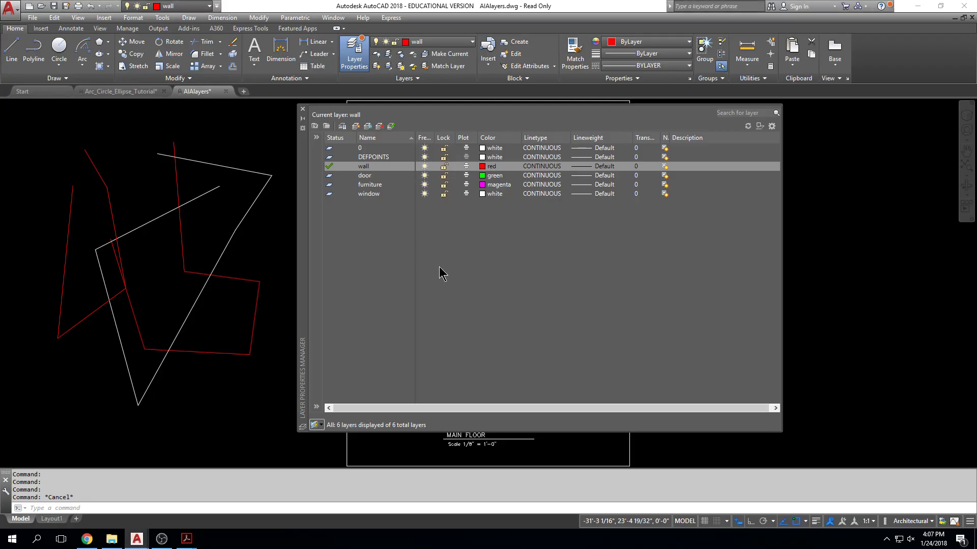
click(496, 184)
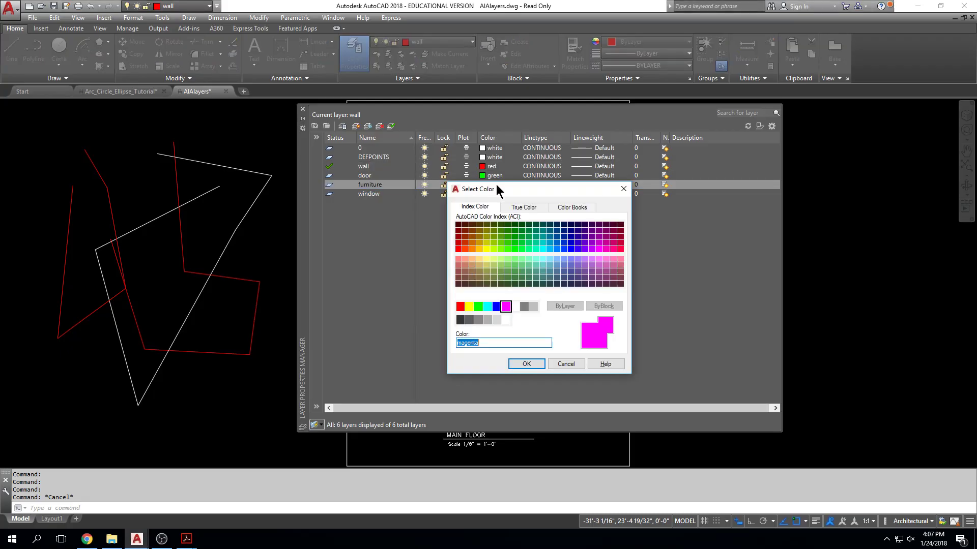
click(506, 307)
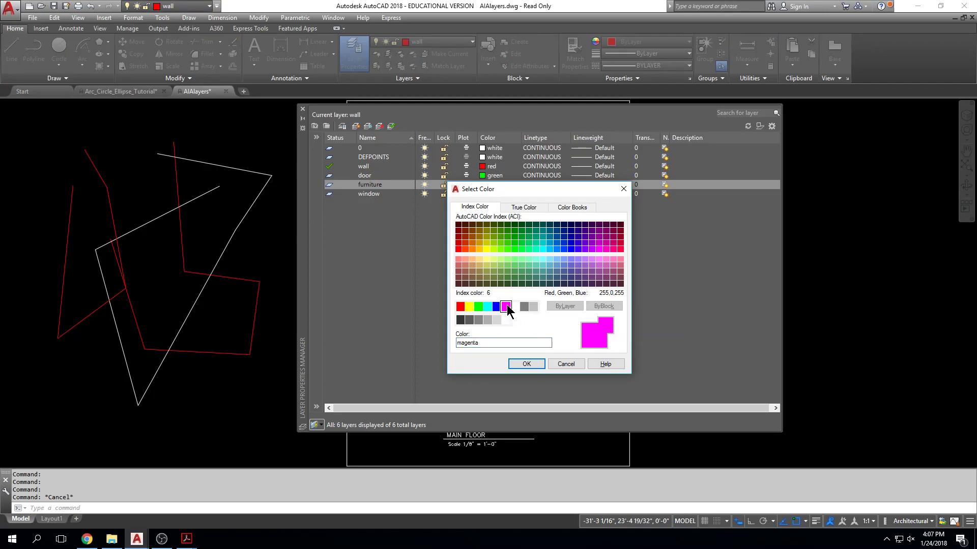
click(527, 364)
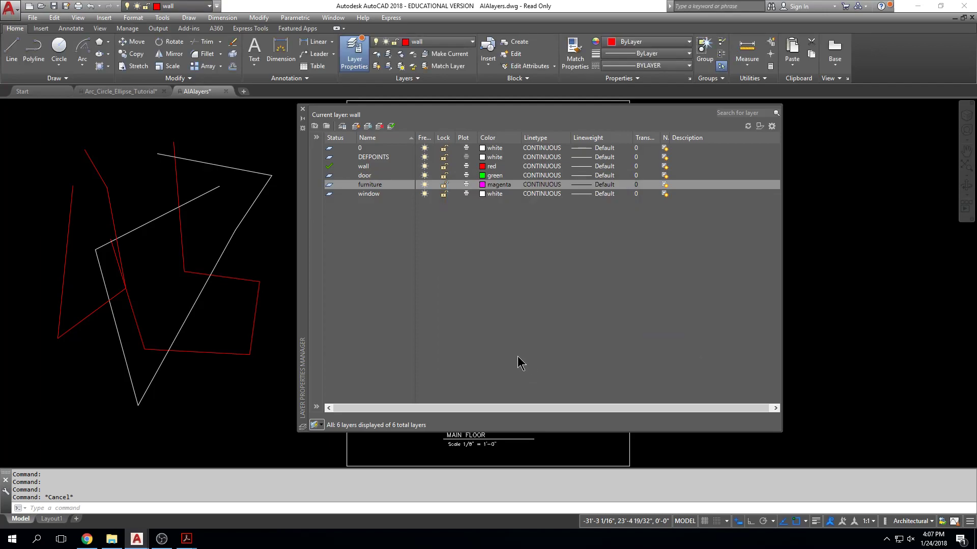
key(alt+Tab)
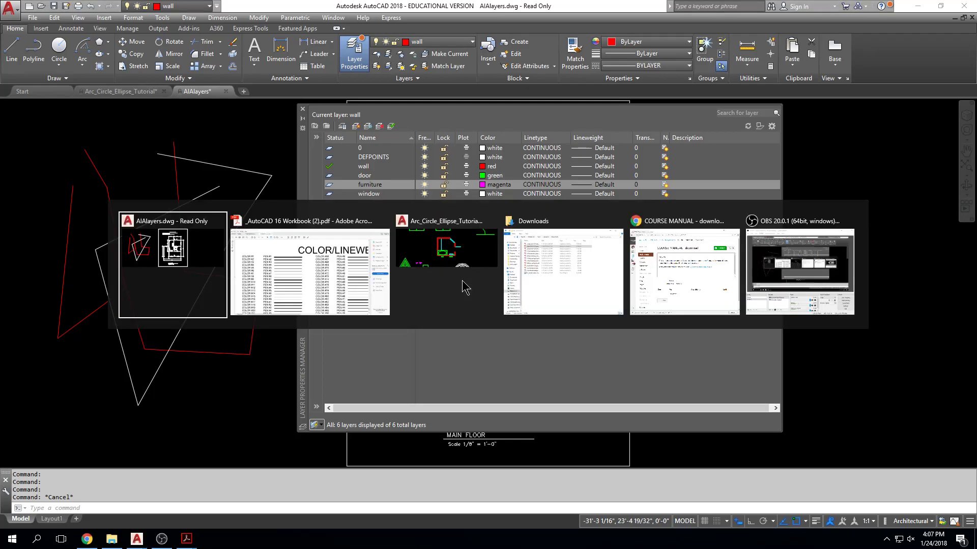
Step: Read through the COLOR/LINEWEIGHT pen table in the workbook PDF, zoom out, then minimize Acrobat
click(353, 264)
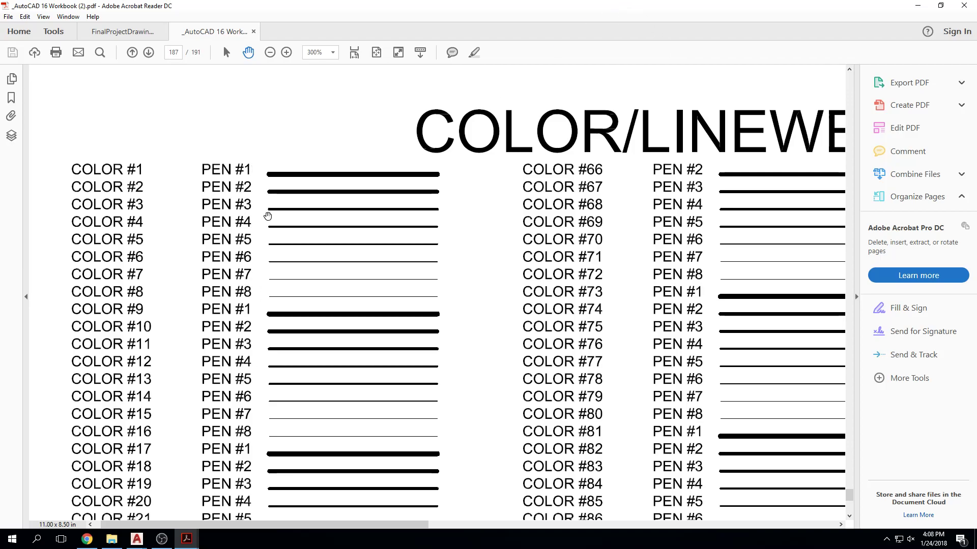
ctrl+scroll(380, 233, down, 2)
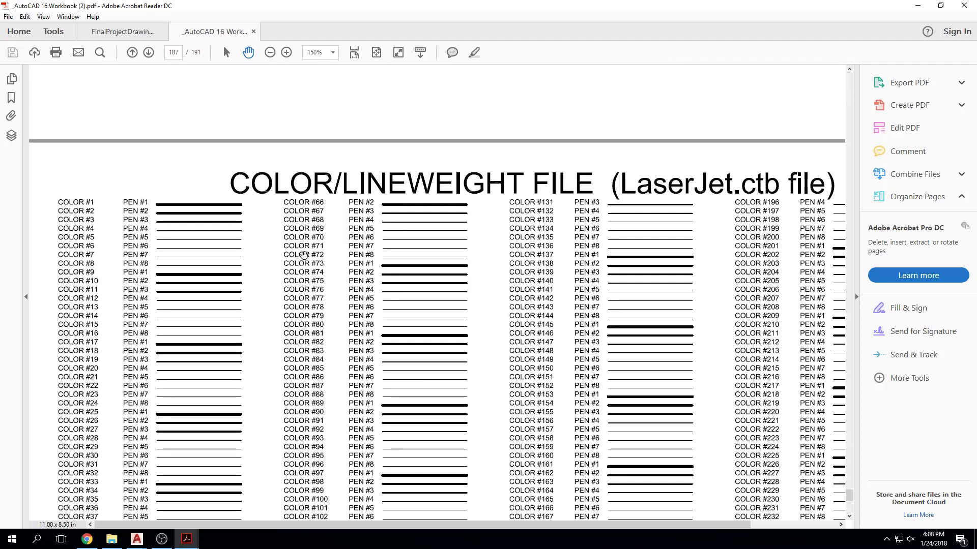
ctrl+scroll(304, 254, down, 4)
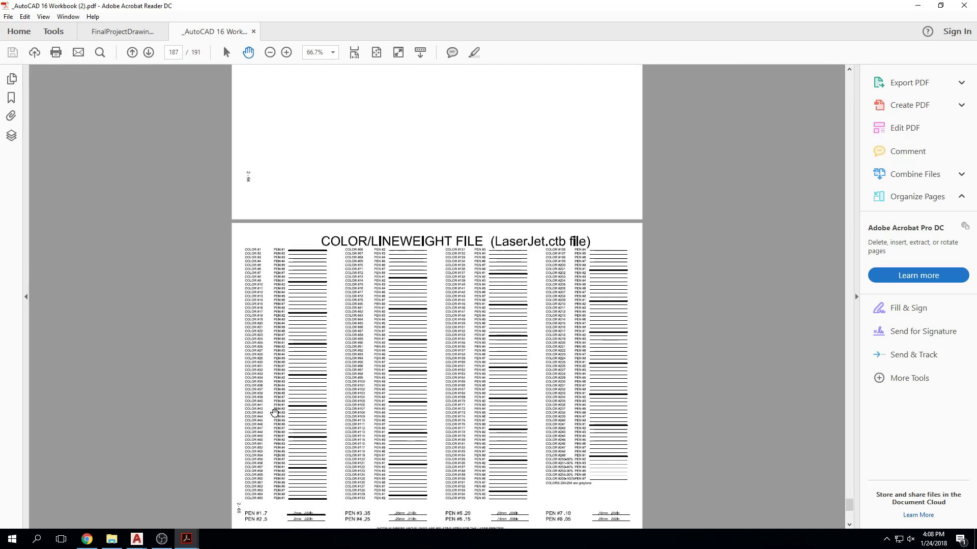
ctrl+scroll(310, 502, down, 1)
drag(325, 496, 334, 349)
ctrl+scroll(331, 345, up, 4)
ctrl+scroll(129, 320, up, 2)
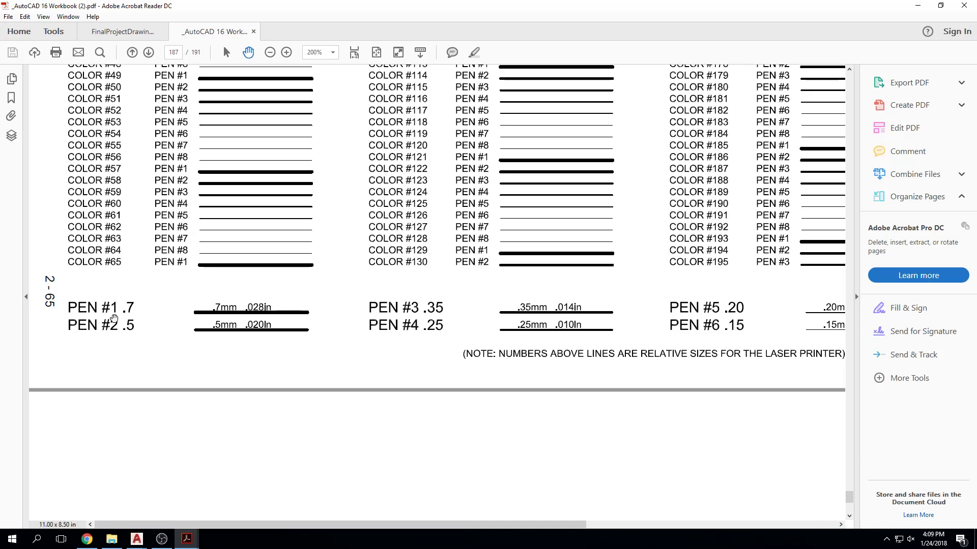
key(ctrl+minus)
key(ctrl+minus)
key(ctrl+minus)
key(ctrl+minus)
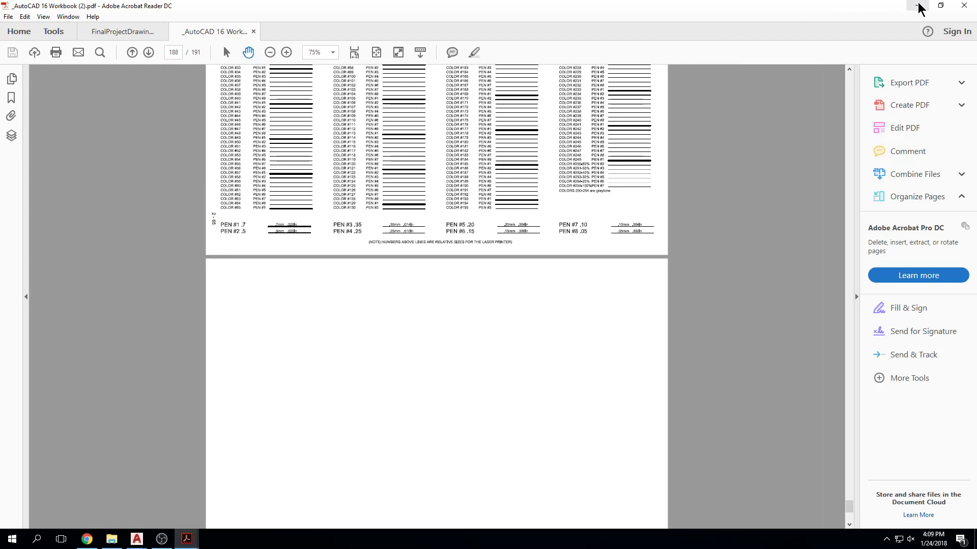
click(917, 7)
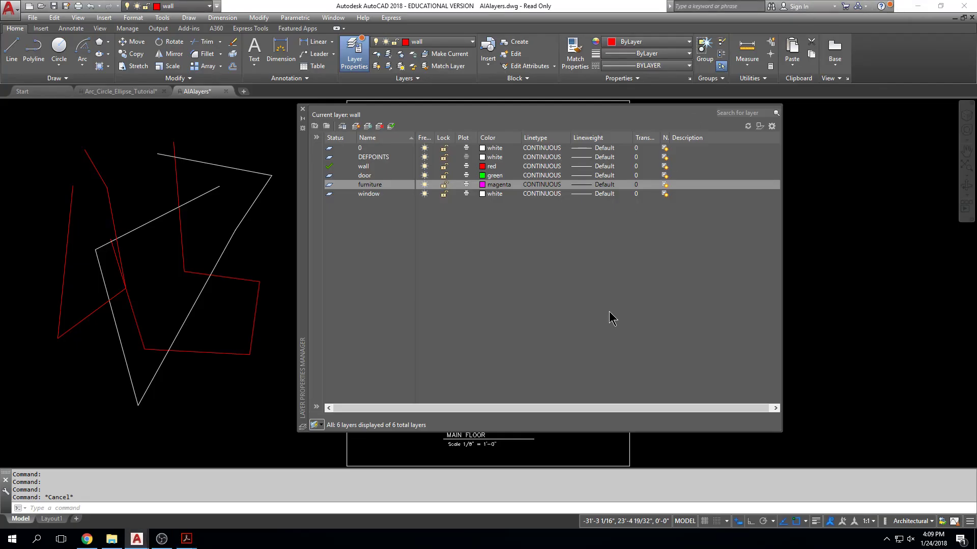
Step: Review the AIAlayers layer colours, then switch to Arc_Circle_Ellipse_Tutorial and open its layer list
click(304, 109)
middle_drag(312, 358, 349, 360)
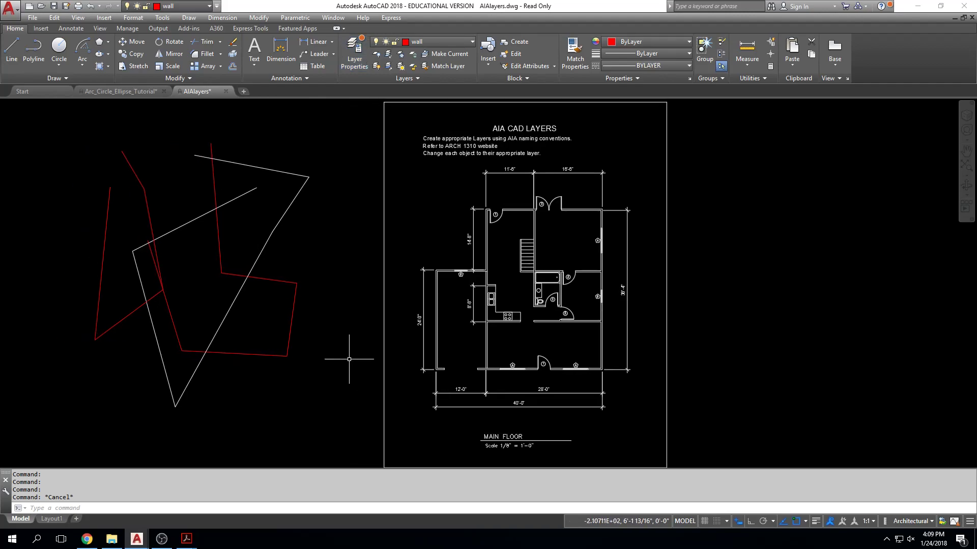
mouse_move(384, 341)
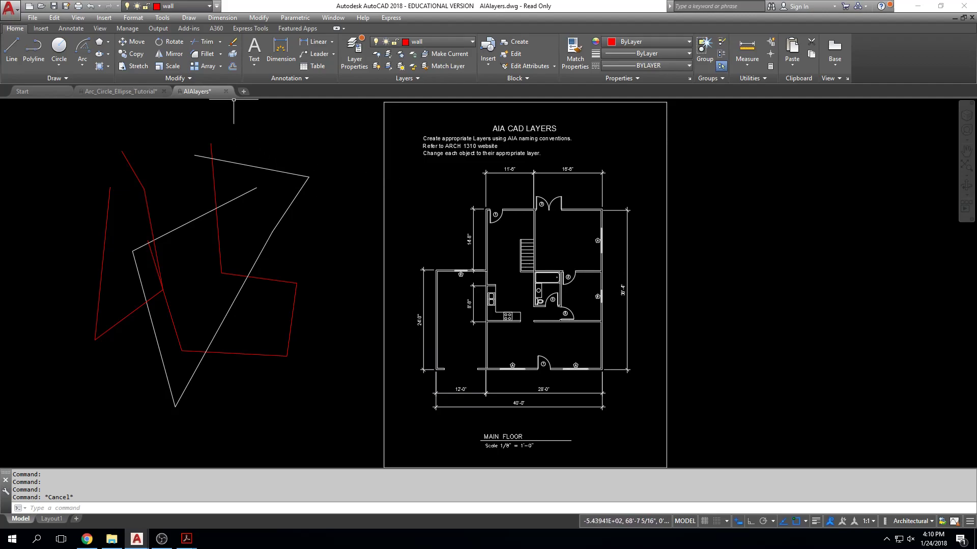
click(356, 54)
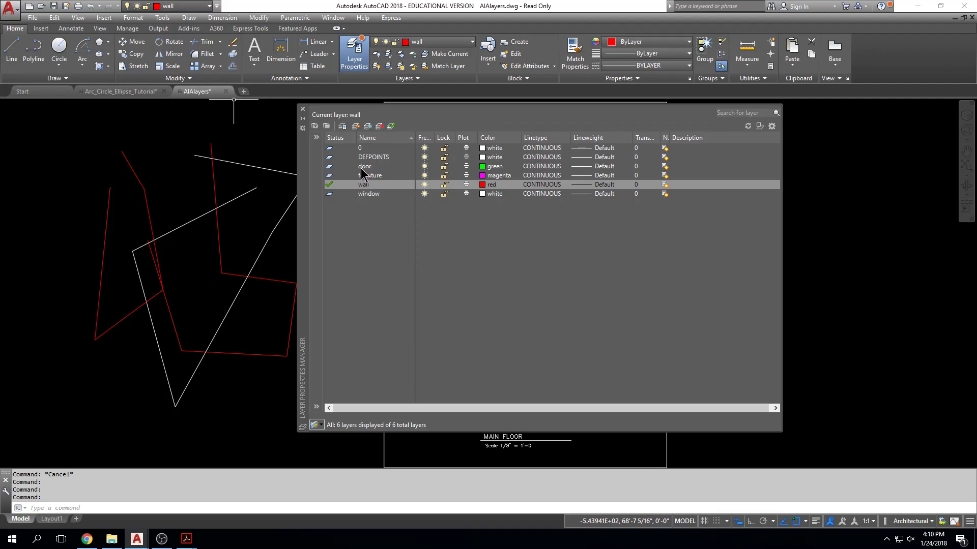
drag(311, 157, 415, 165)
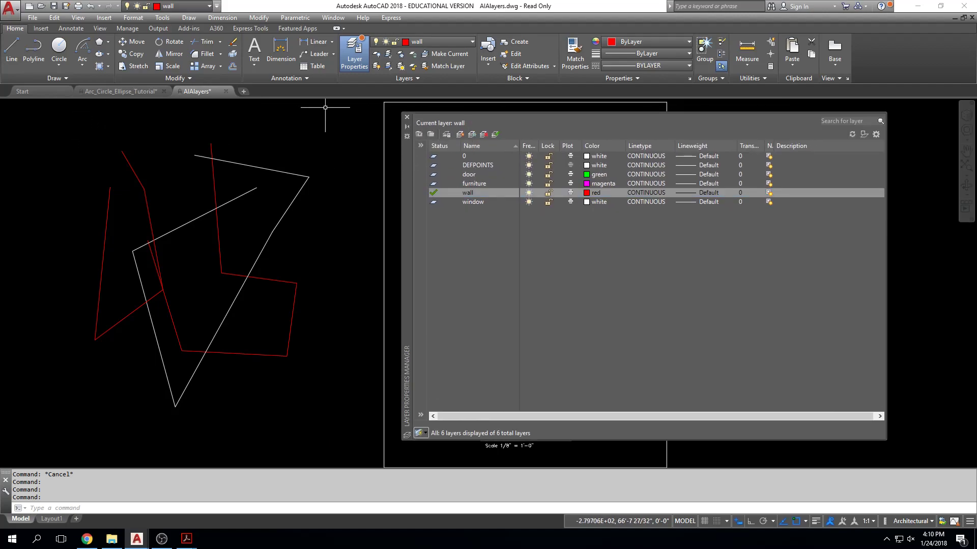
click(407, 117)
key(ctrl+Tab)
click(355, 53)
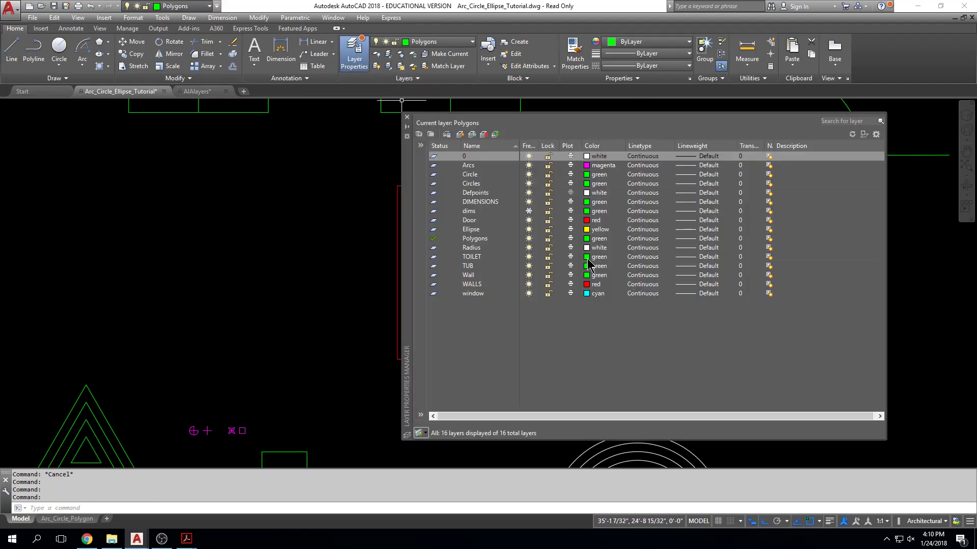
Step: Select the top outer wall line to confirm it is on the WALLS layer
mouse_move(407, 167)
mouse_down()
mouse_move(18, 155)
mouse_move(38, 146)
mouse_move(13, 145)
mouse_move(36, 148)
mouse_move(18, 159)
mouse_move(26, 167)
mouse_up()
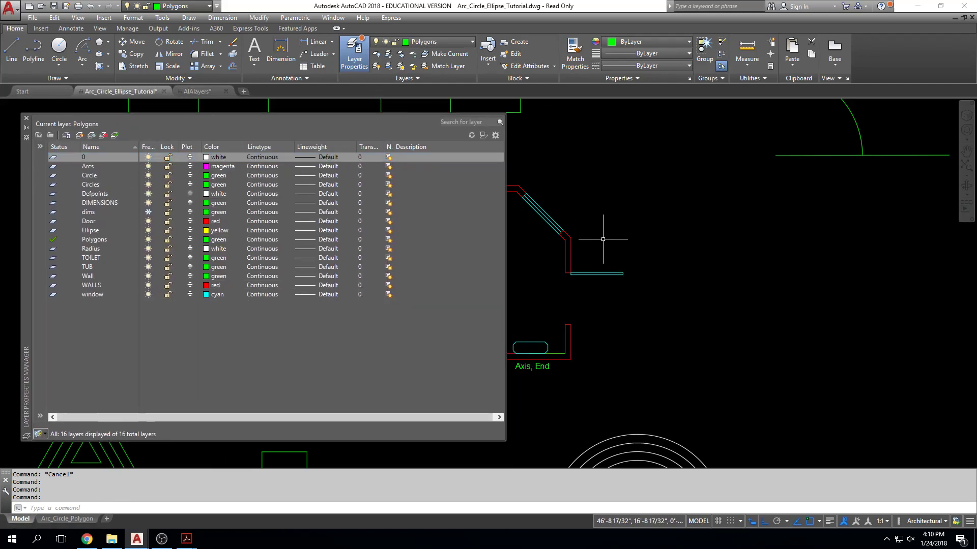
middle_drag(566, 230, 788, 232)
middle_drag(727, 239, 694, 236)
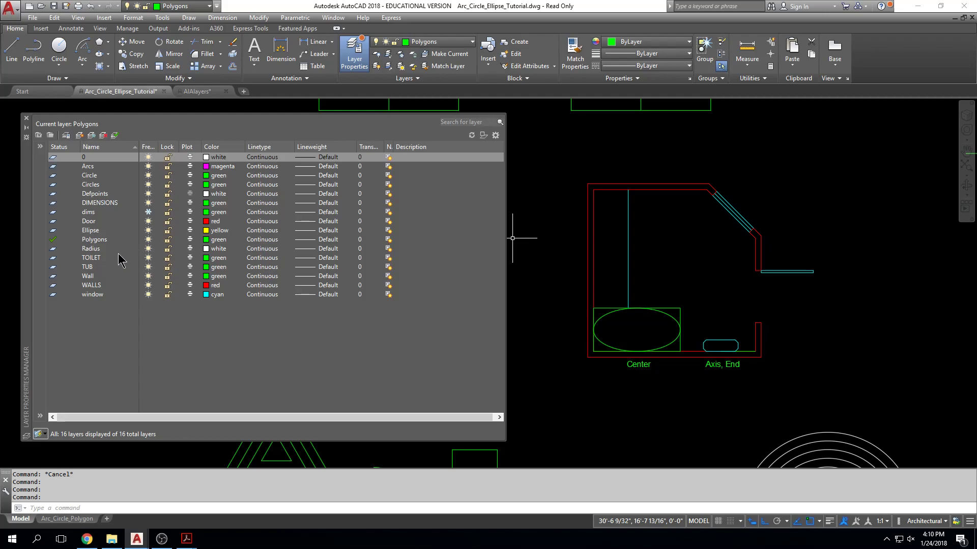
click(601, 212)
click(601, 191)
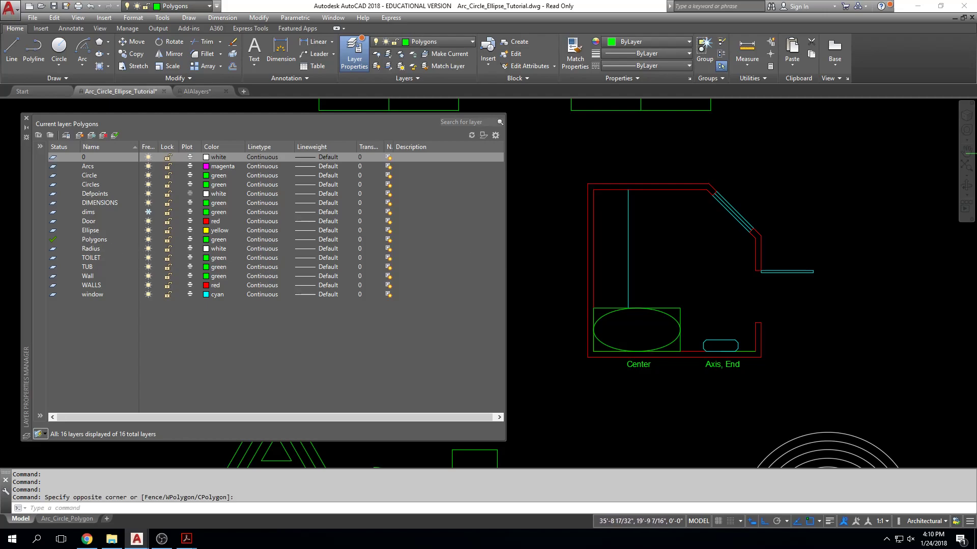
click(603, 183)
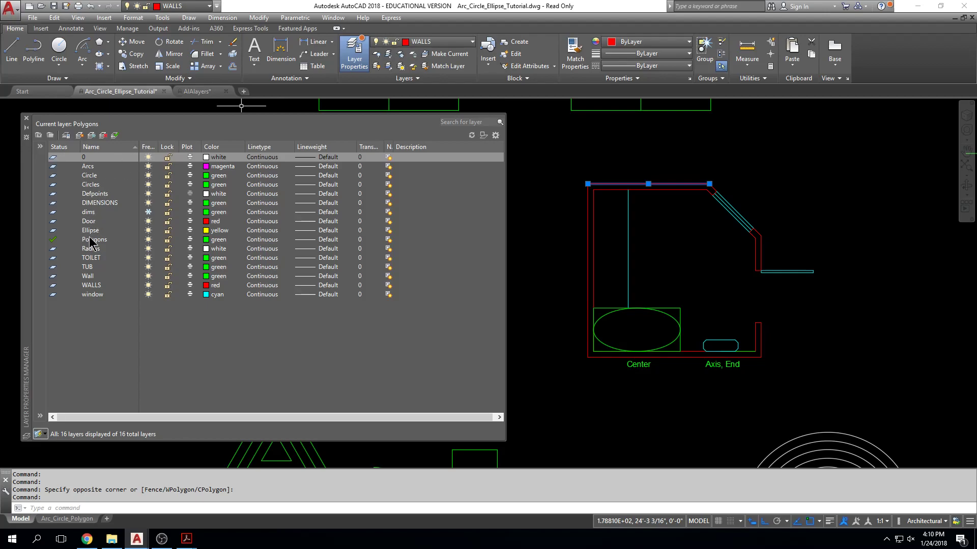
Step: Toggle the WALLS layer between frozen and thawed, leaving it frozen so the walls vanish
click(92, 277)
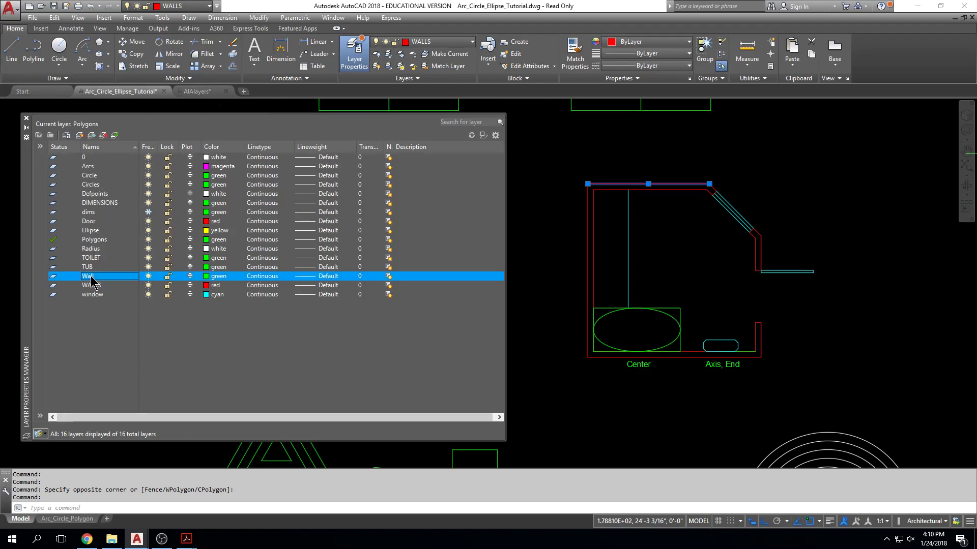
click(92, 286)
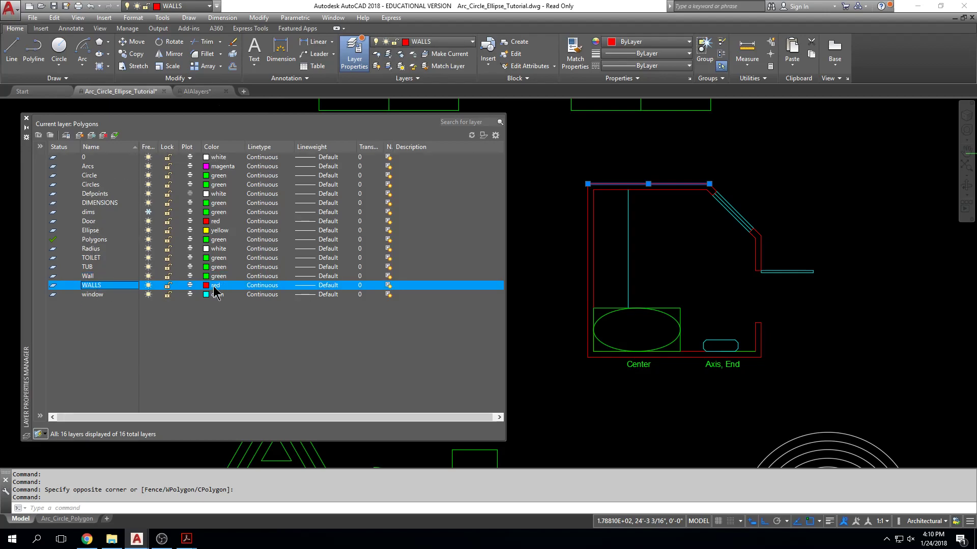
click(148, 285)
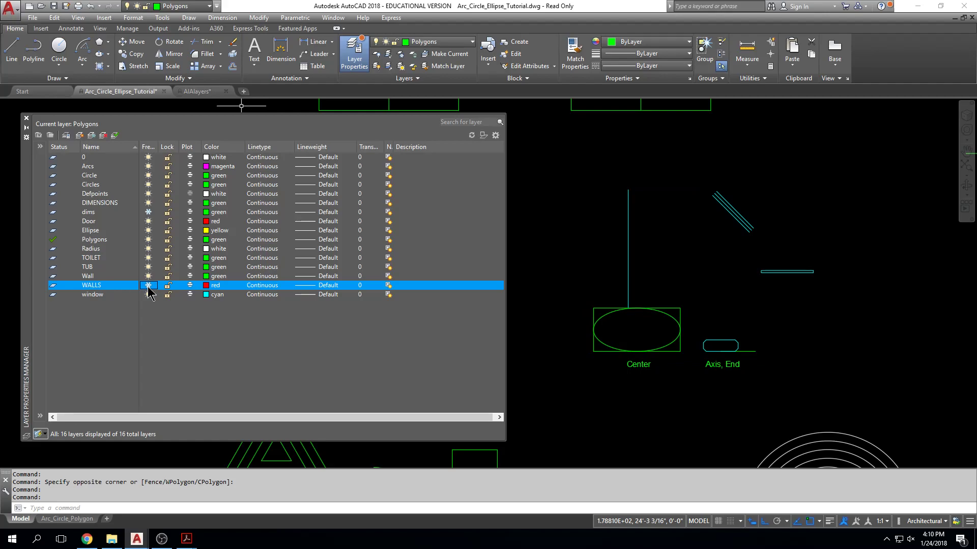
click(148, 285)
click(148, 285)
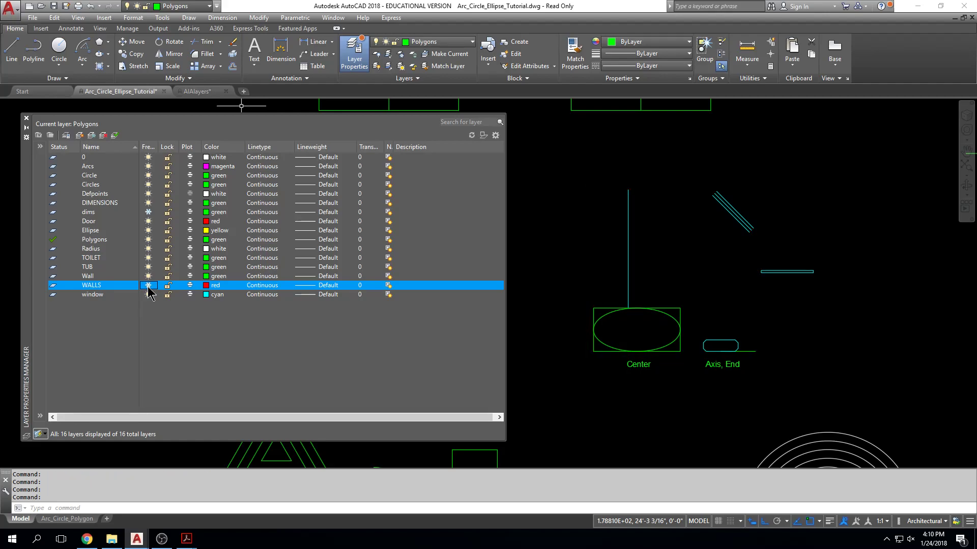
click(148, 286)
click(148, 285)
click(148, 286)
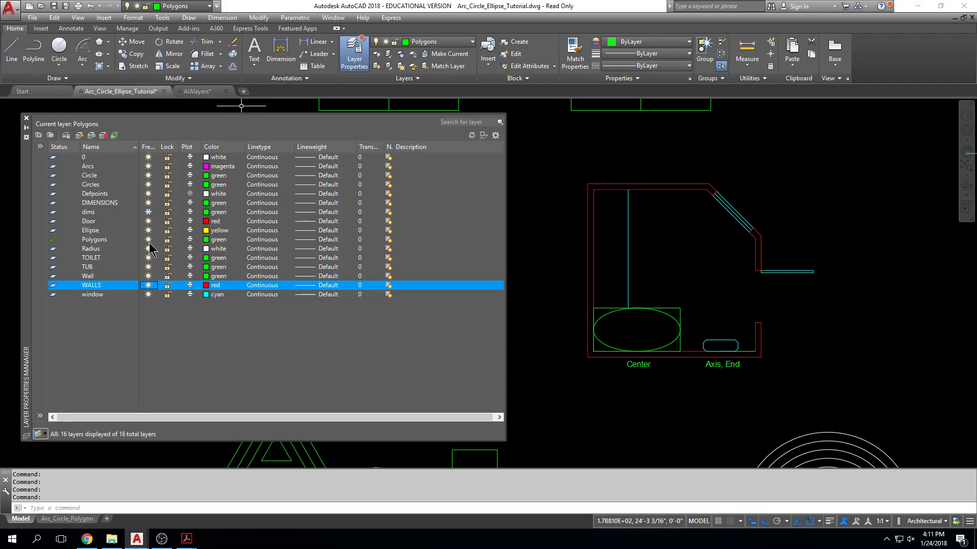
click(147, 286)
click(148, 287)
click(148, 286)
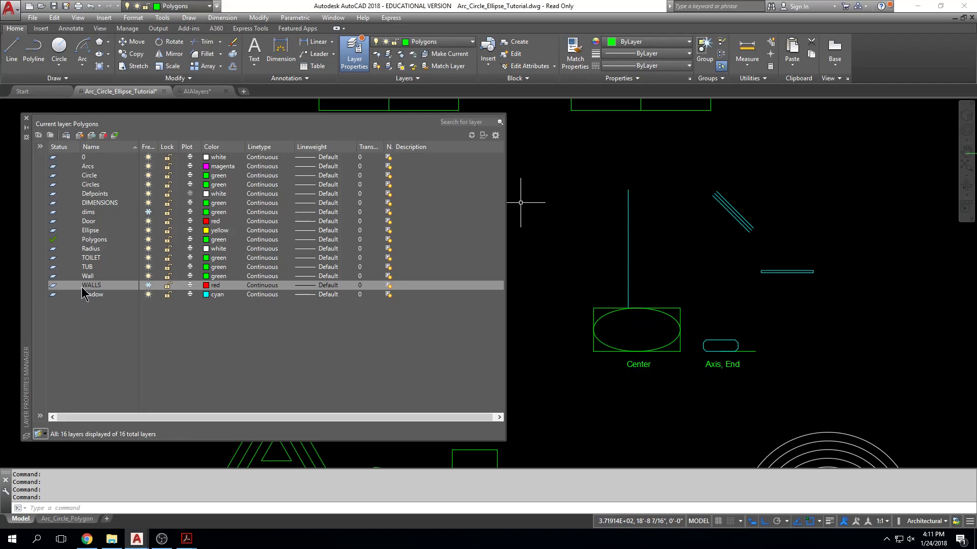
click(475, 45)
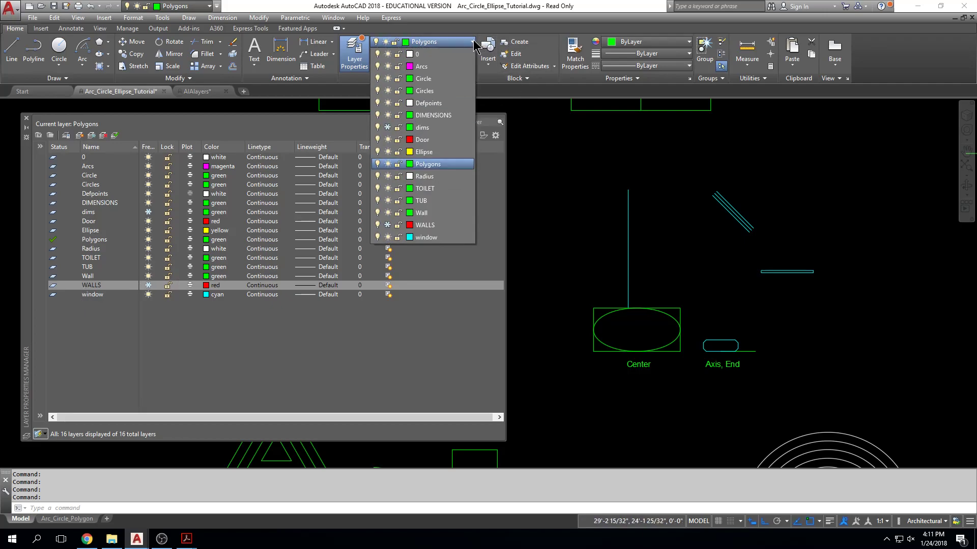
Step: Dismiss the 'Cannot Make Current' warning for frozen WALLS, then thaw WALLS so the red walls reappear
click(437, 224)
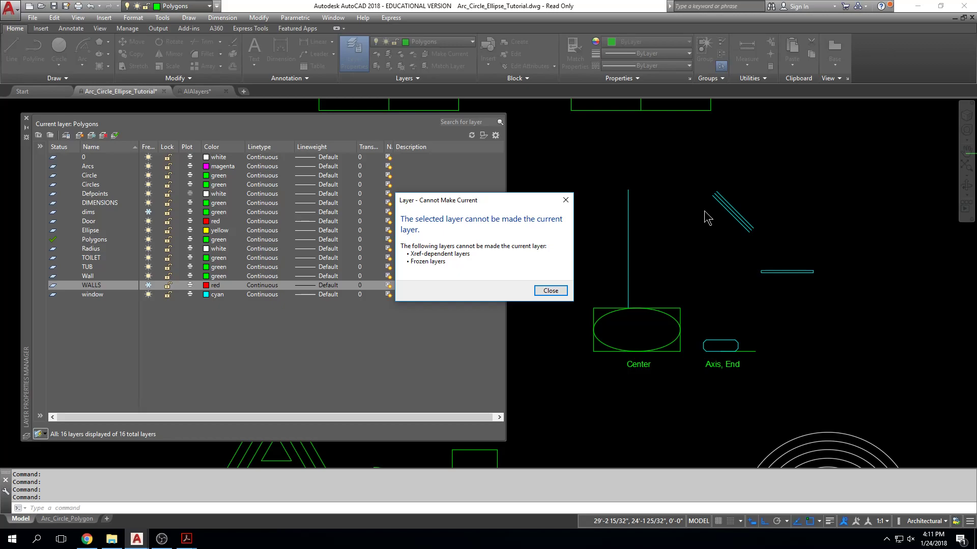
click(565, 200)
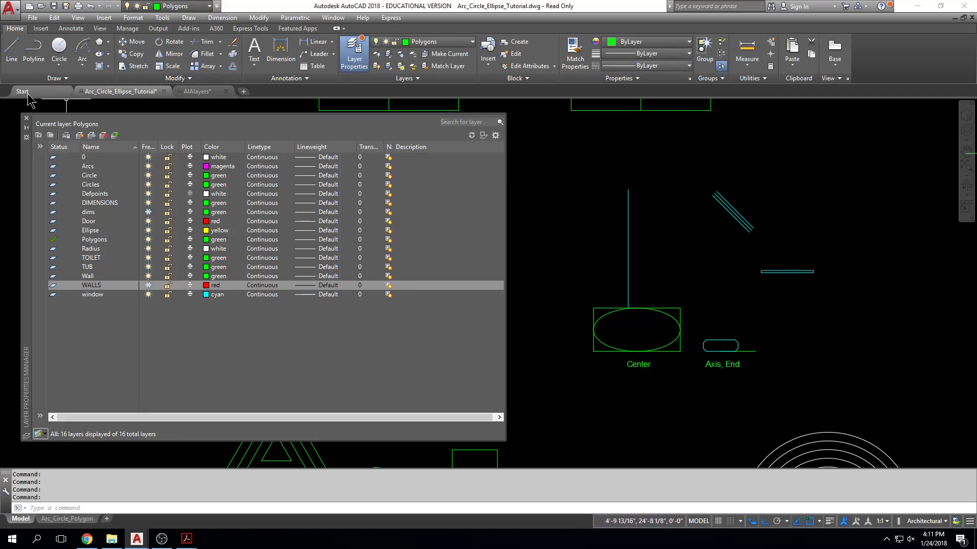
click(26, 129)
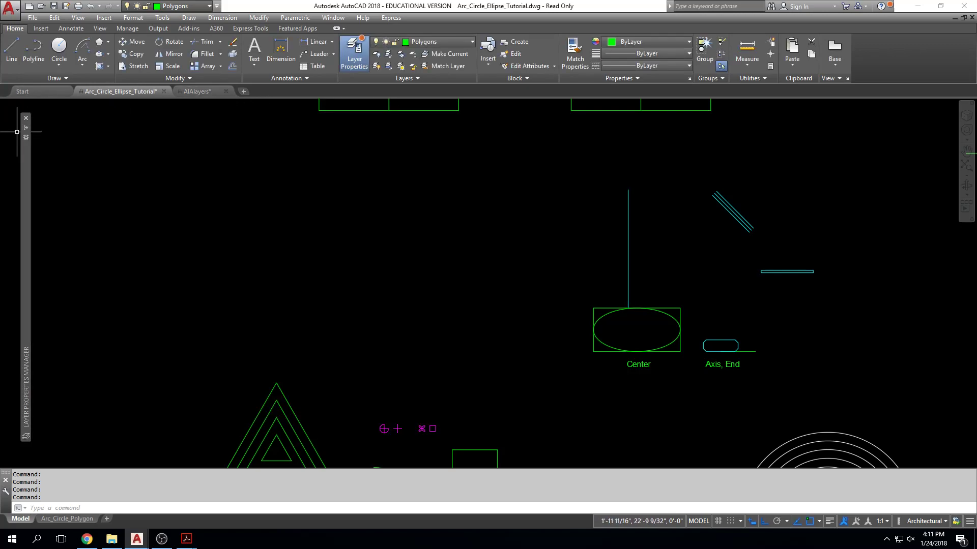
mouse_move(26, 131)
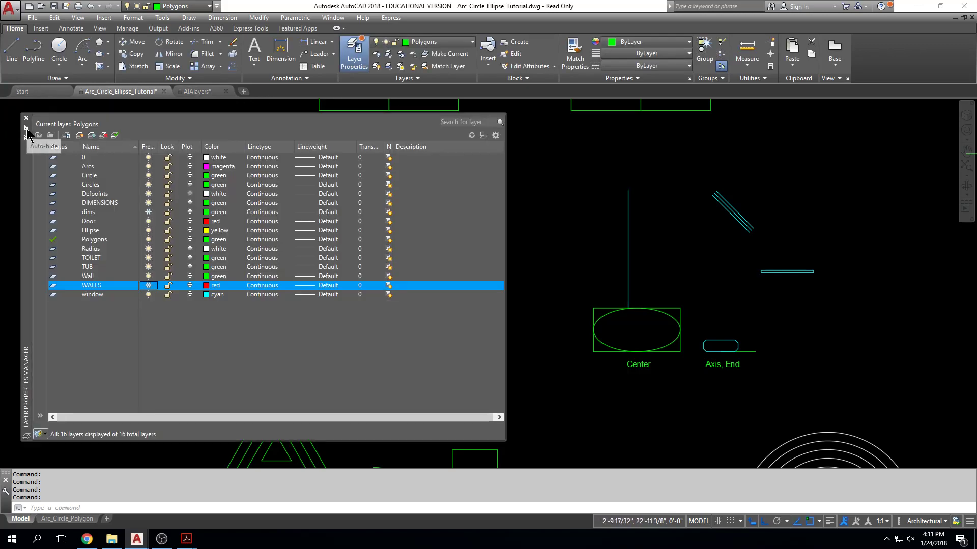
click(148, 285)
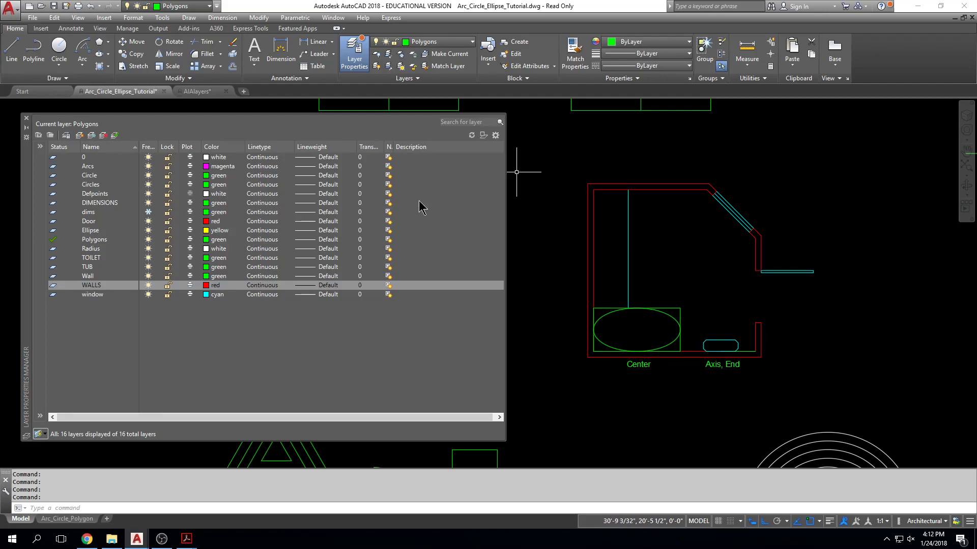
Step: Close the Layer Properties Manager and zoom out to see the whole plan
click(27, 119)
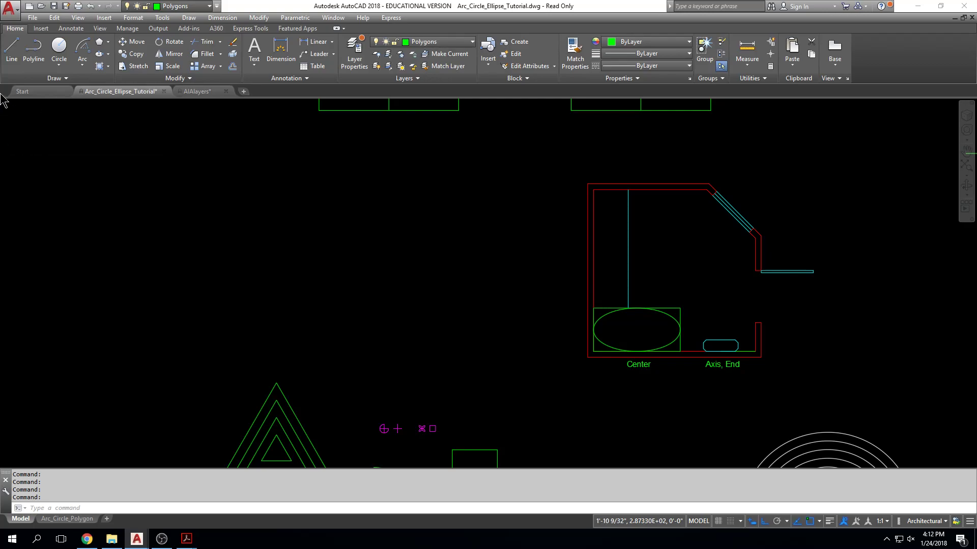
scroll(259, 218, down, 2)
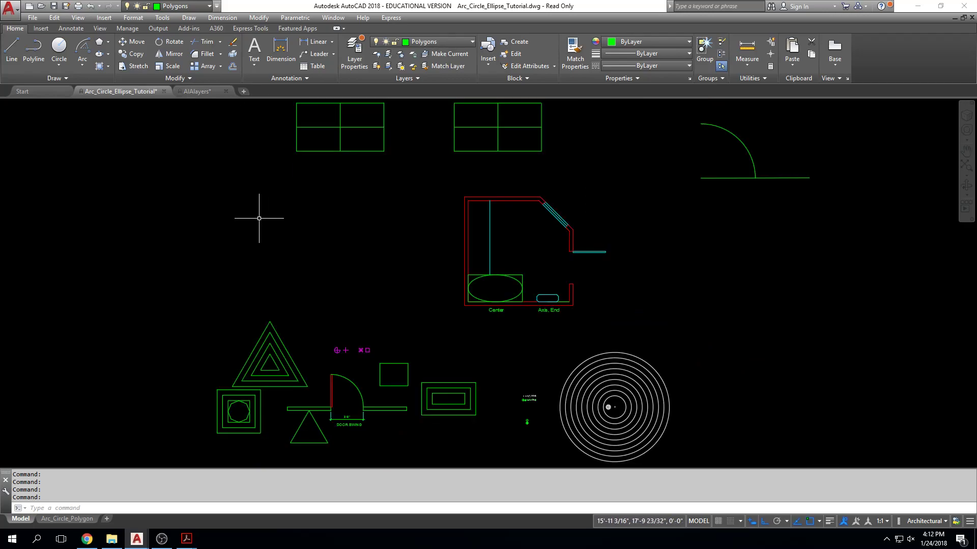
scroll(258, 218, down, 2)
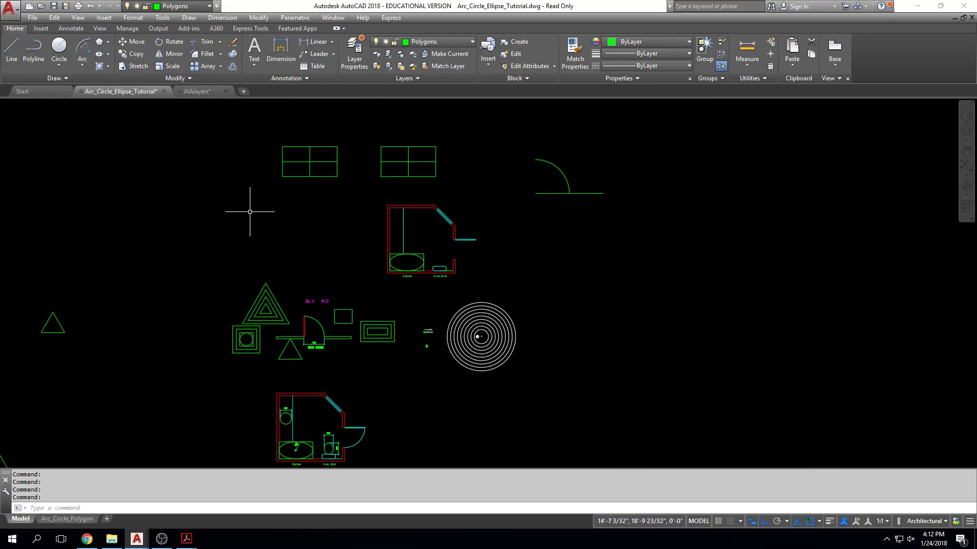